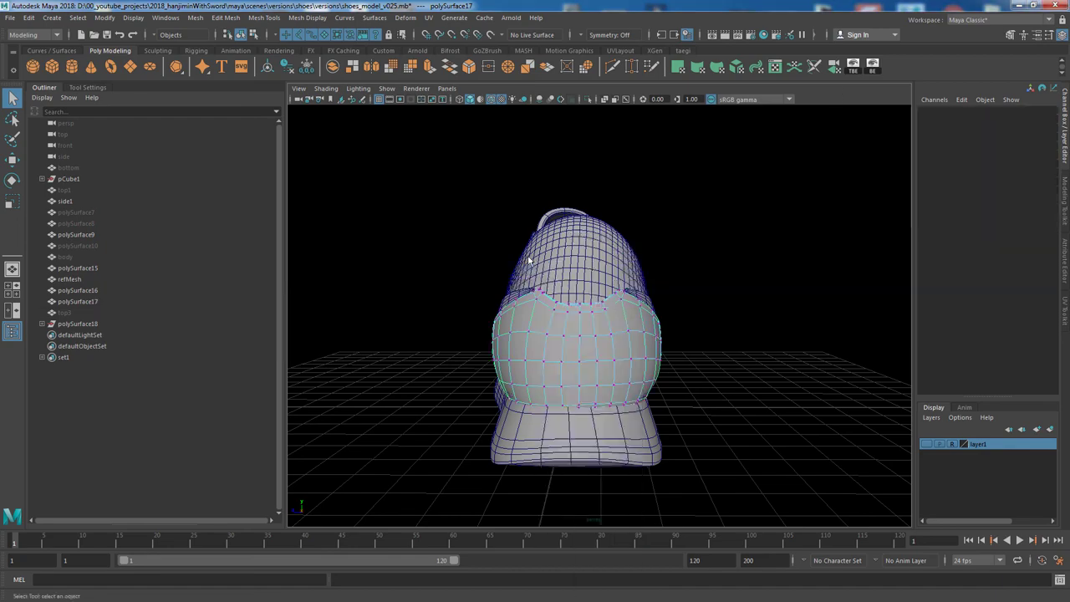
Select and move vertices on the heel and along the top of polySurface15.
mouse_move(514, 280)
mouse_down()
mouse_move(631, 301)
mouse_move(623, 313)
mouse_move(743, 346)
mouse_up()
key(w)
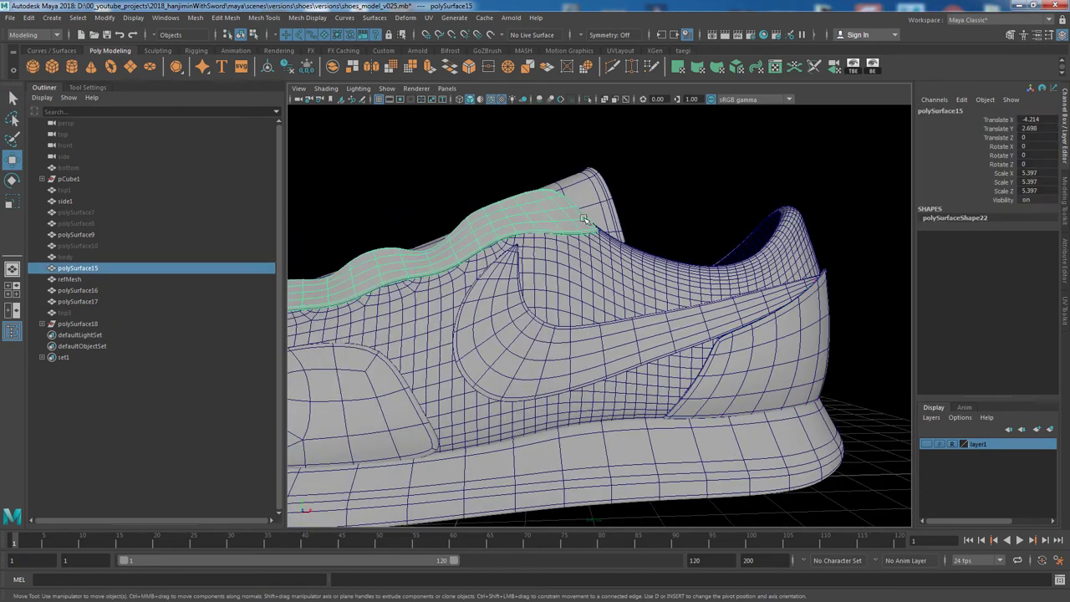
alt+drag(636, 251, 529, 284)
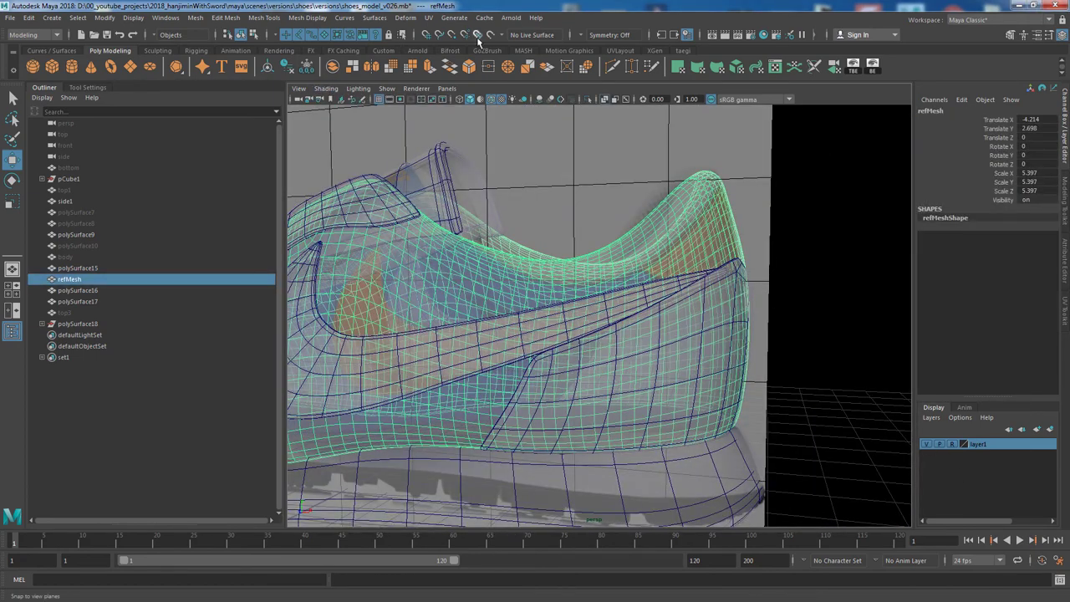
With refMesh live and Object Z symmetry, Quad Draw a first quad on the heel collar.
click(1064, 201)
click(1002, 224)
click(969, 239)
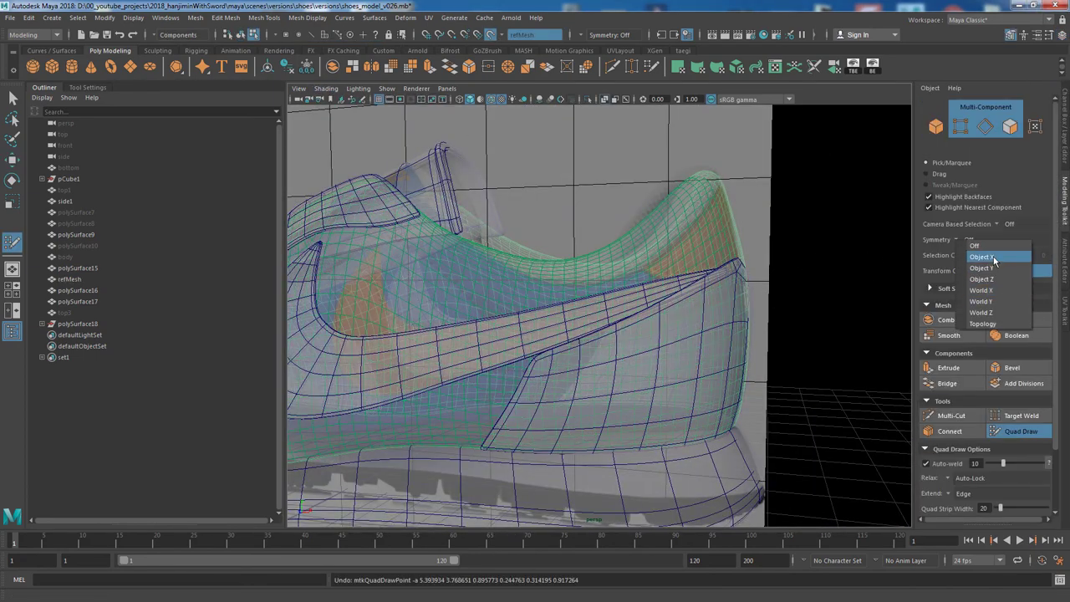
click(983, 284)
click(647, 269)
click(679, 253)
click(702, 274)
shift+click(673, 265)
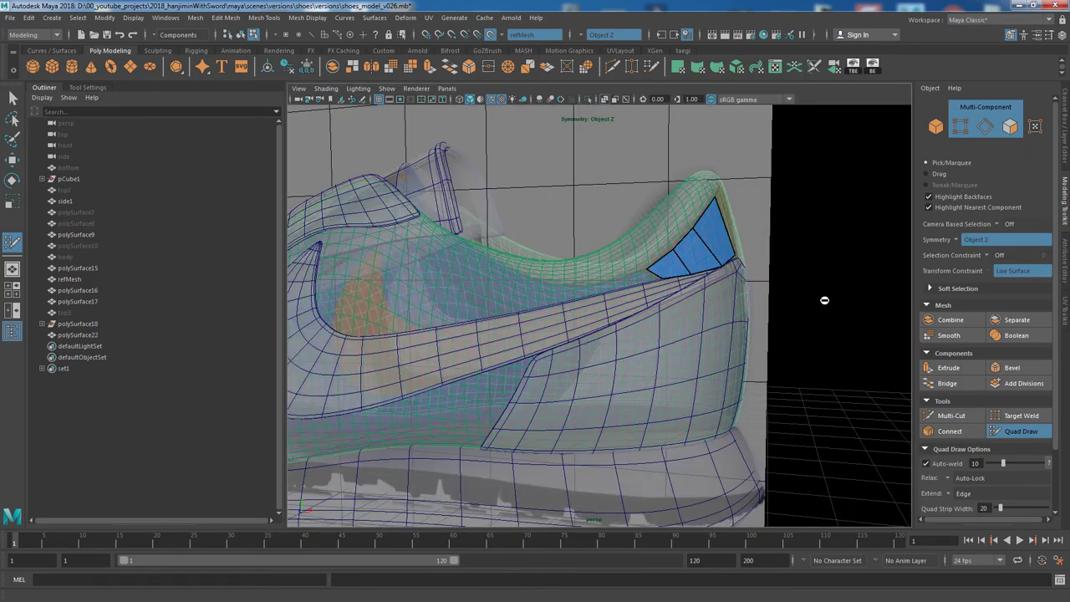
Turn off X-Ray shading and exit Quad Draw after checking the back of the shoe.
click(1064, 126)
alt+drag(878, 326, 747, 329)
click(326, 89)
click(333, 204)
alt+drag(519, 335, 698, 341)
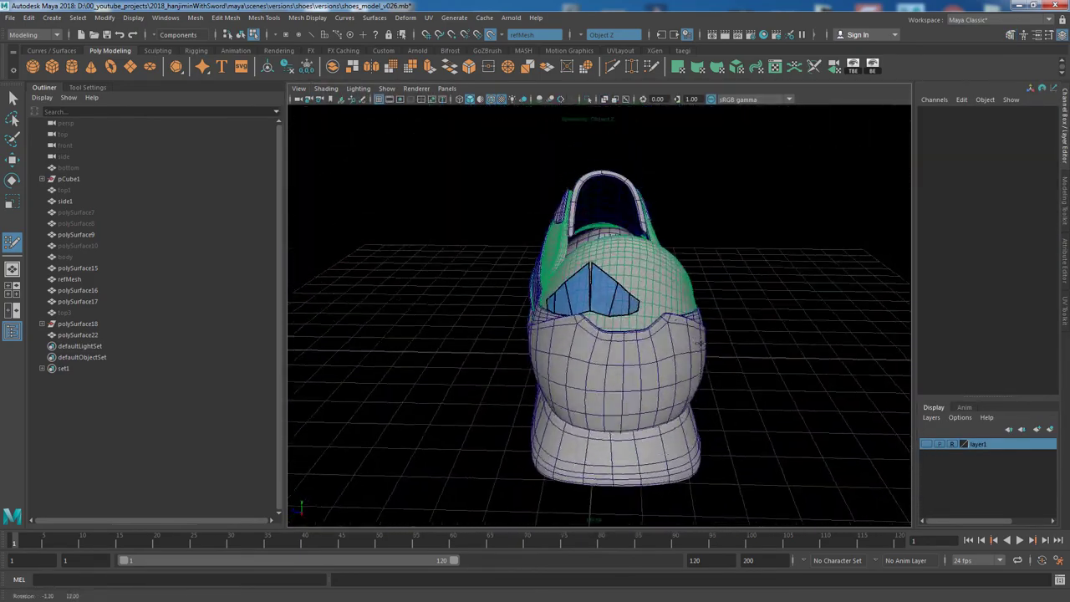
key(q)
Select the new polySurface22 patch and edit it in multi-component mode.
click(77, 302)
click(70, 279)
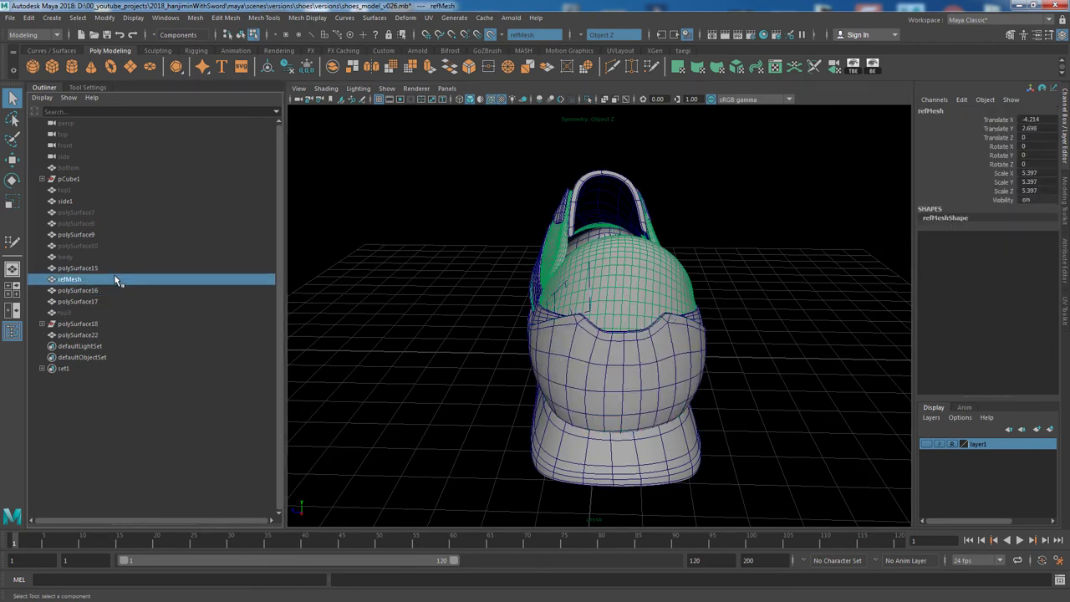
click(670, 217)
click(602, 285)
click(78, 290)
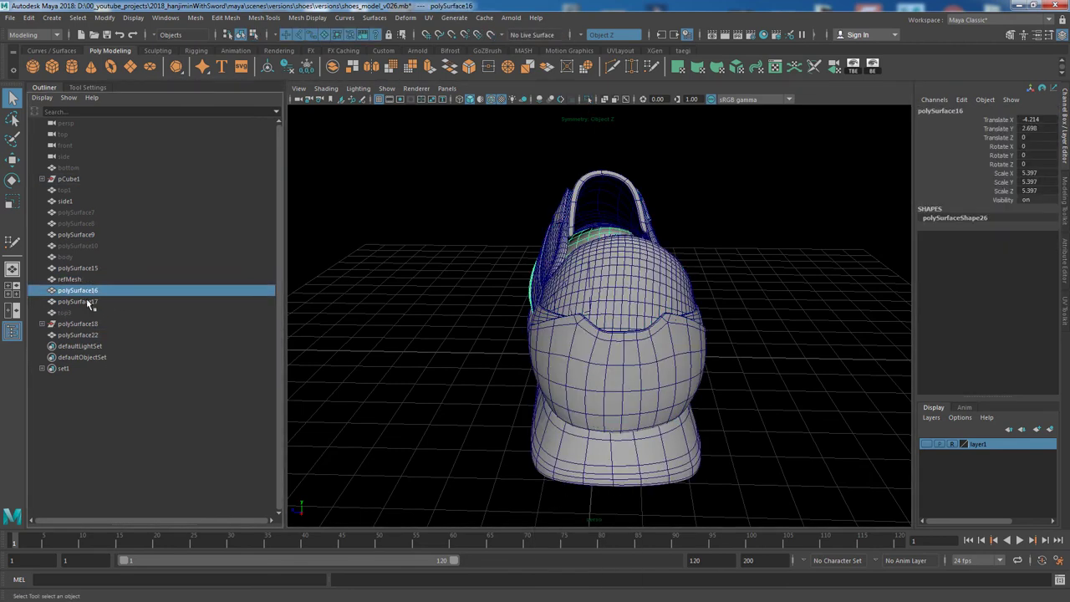
click(76, 334)
key(ctrl+1)
right_click(594, 271)
click(639, 285)
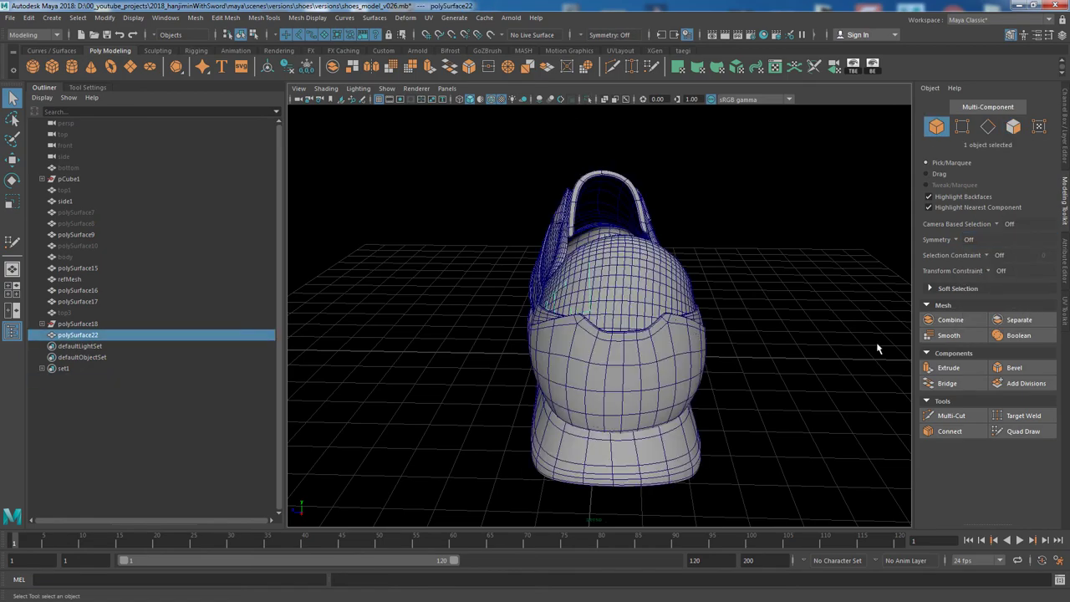
Fill a new quad between the existing heel collar quads.
click(1041, 429)
scroll(637, 221, up, 5)
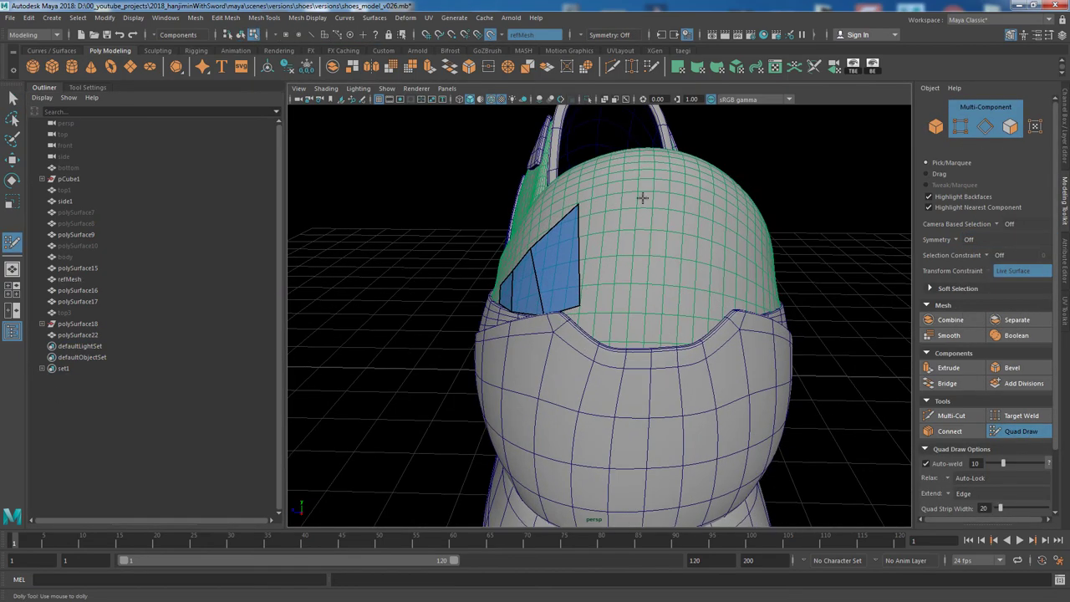
mouse_move(630, 291)
alt+mouse_down()
mouse_move(602, 268)
mouse_move(631, 246)
alt+mouse_up()
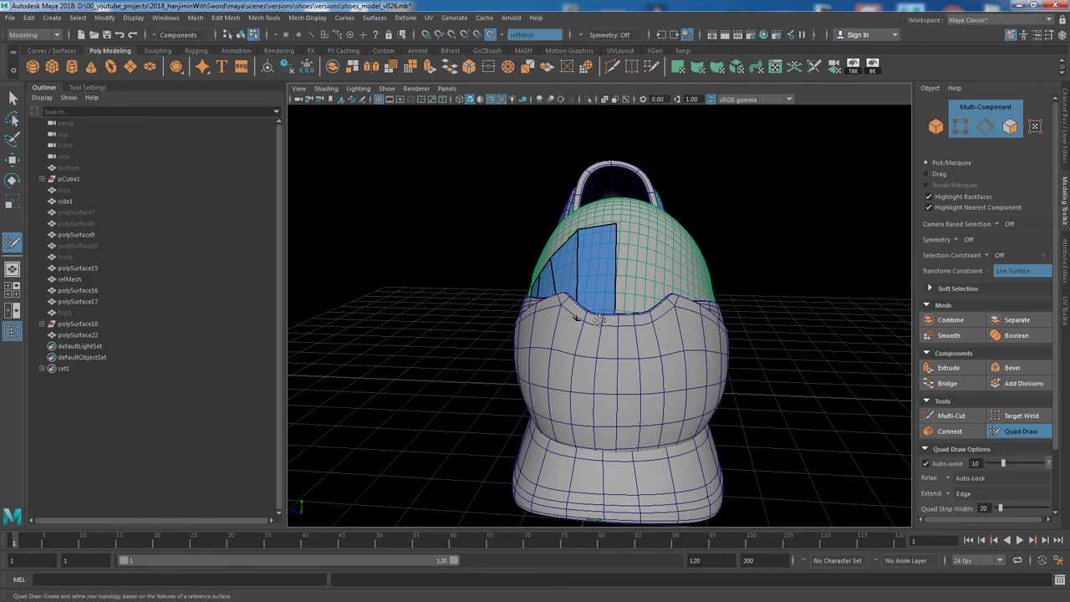
mouse_move(591, 299)
alt+mouse_down()
mouse_move(829, 289)
mouse_move(681, 282)
mouse_move(802, 299)
mouse_move(837, 335)
mouse_move(676, 284)
mouse_move(693, 375)
mouse_move(583, 174)
alt+mouse_up()
shift+click(678, 284)
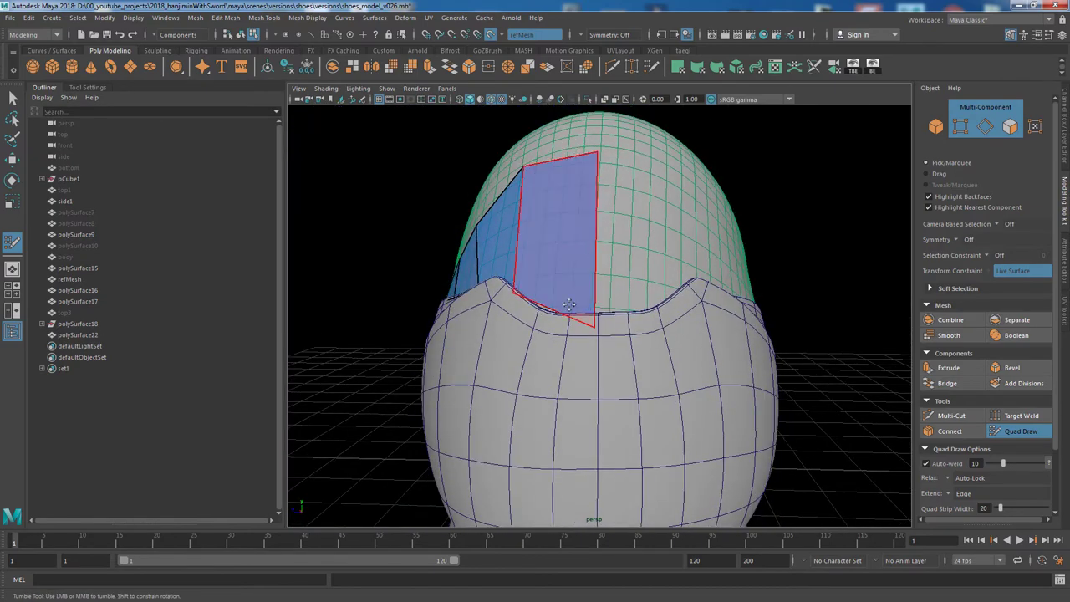
mouse_move(574, 347)
alt+mouse_down()
mouse_move(623, 163)
mouse_move(723, 247)
alt+mouse_up()
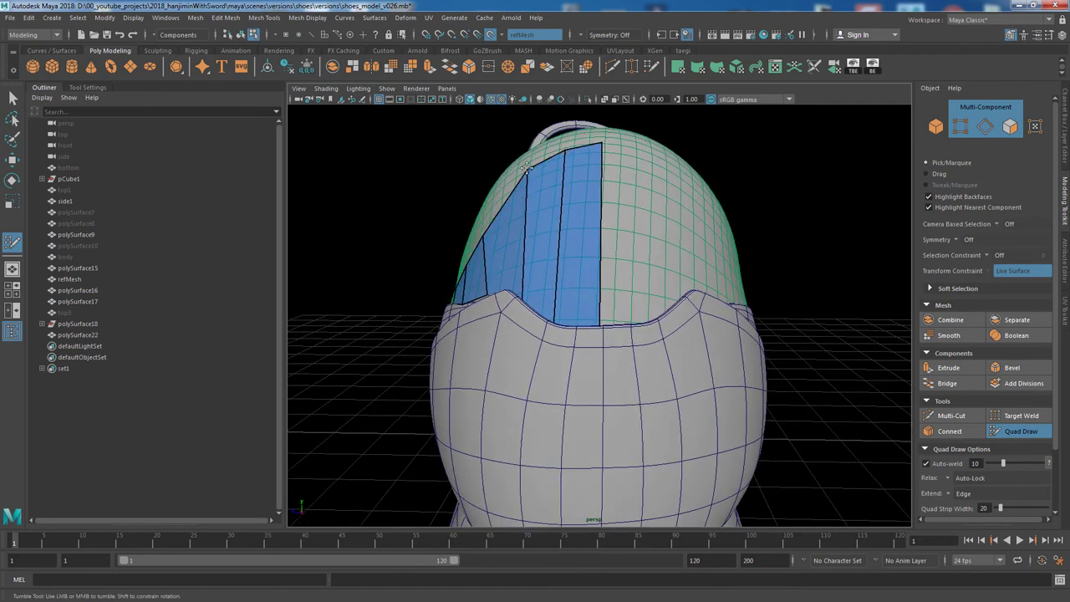
alt+drag(603, 141, 596, 299)
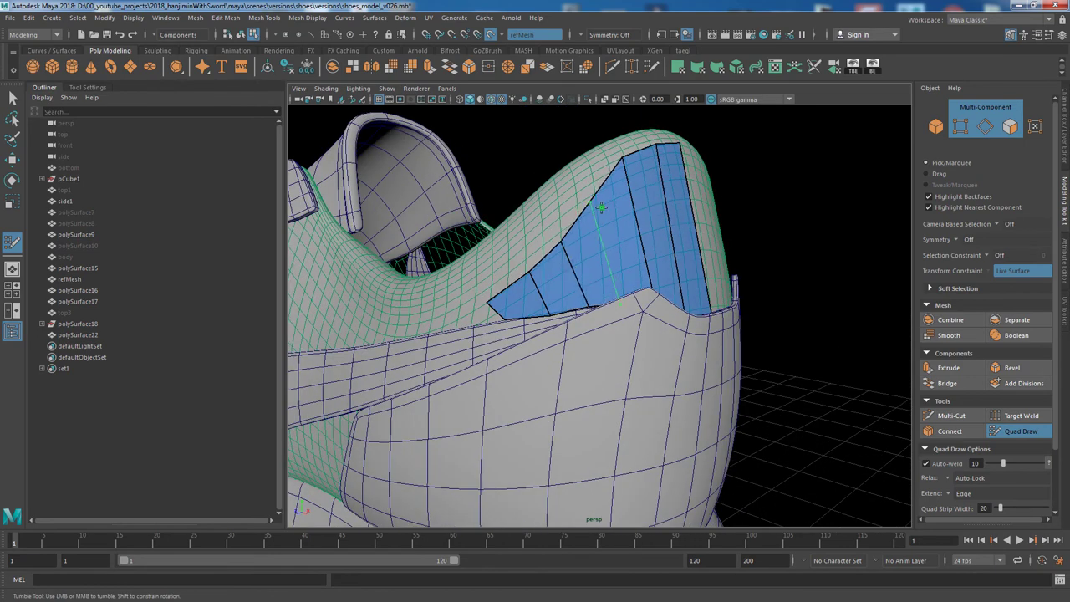
mouse_move(609, 228)
alt+mouse_down()
mouse_move(585, 251)
mouse_move(635, 209)
mouse_move(626, 211)
mouse_move(650, 282)
alt+mouse_up()
scroll(625, 212, down, 5)
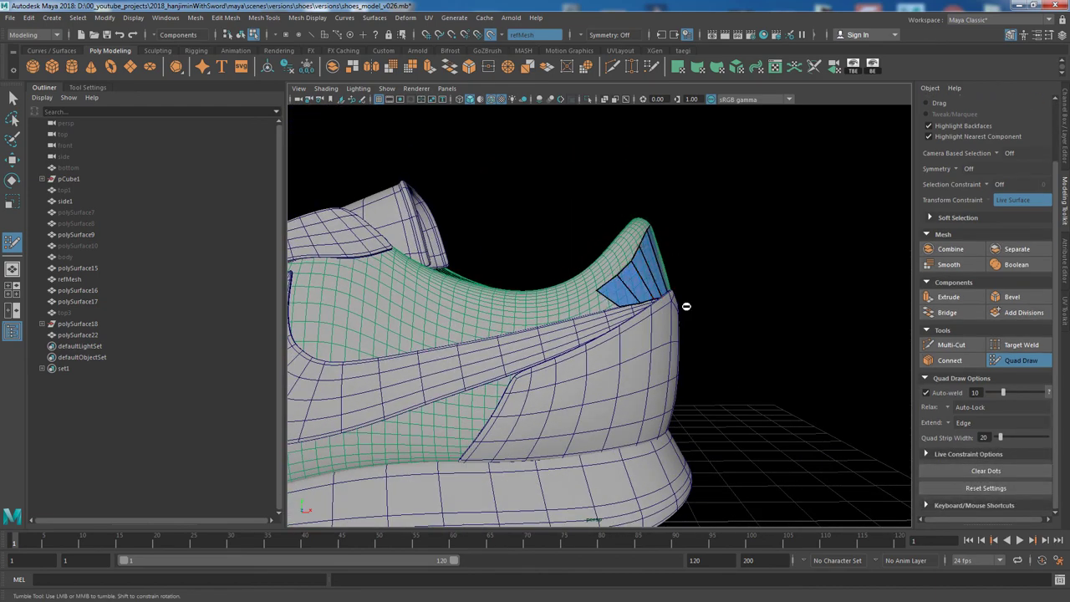
scroll(685, 306, up, 3)
key(ctrl+a)
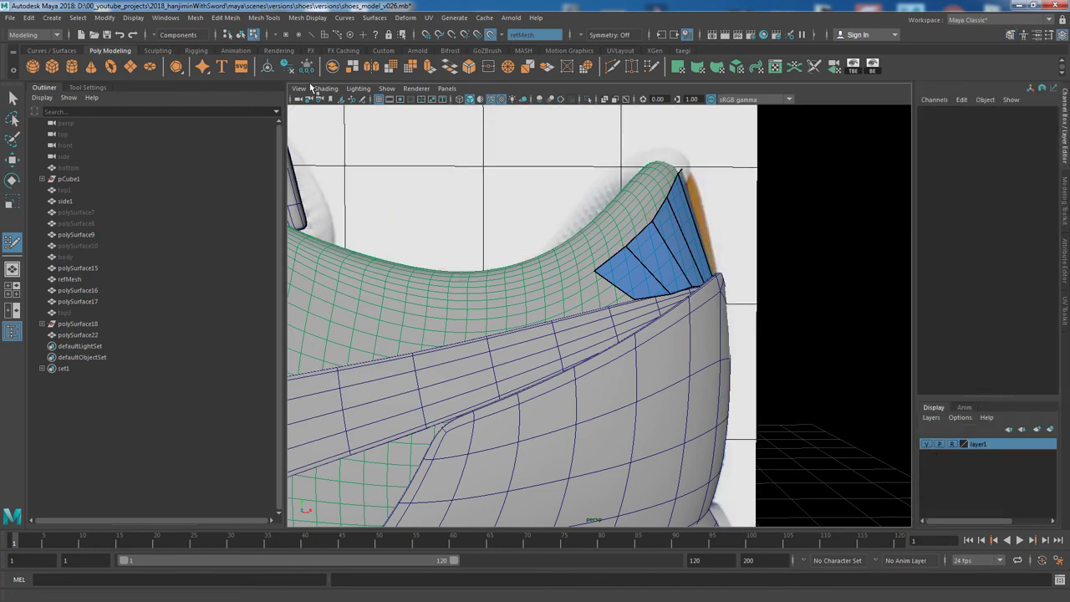
Insert an edge loop across the heel collar patch to split its faces.
key(ctrl+q)
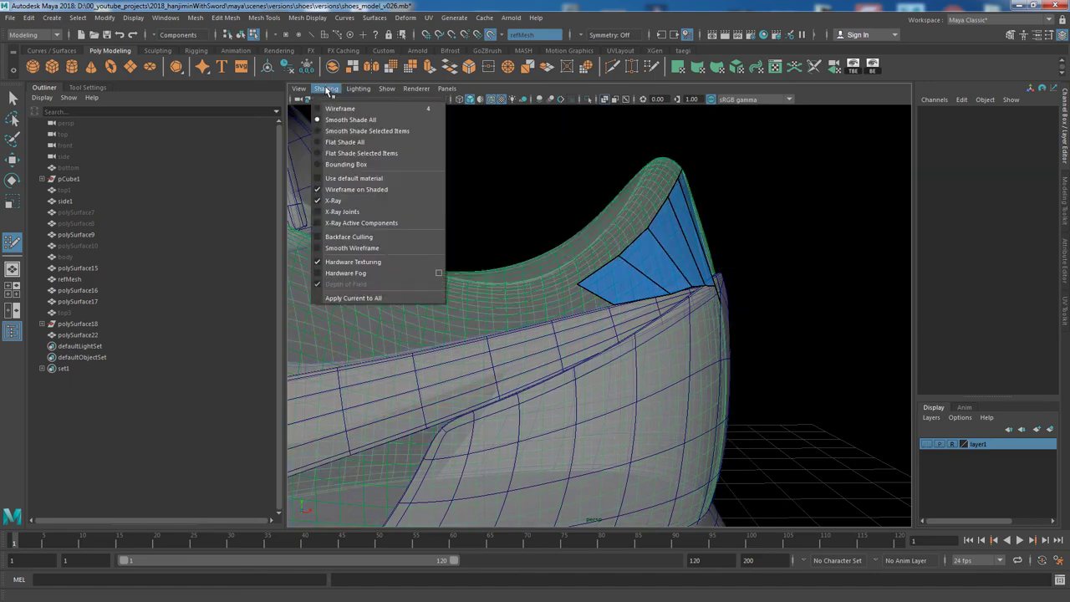
key(space)
key(space)
alt+drag(731, 282, 564, 285)
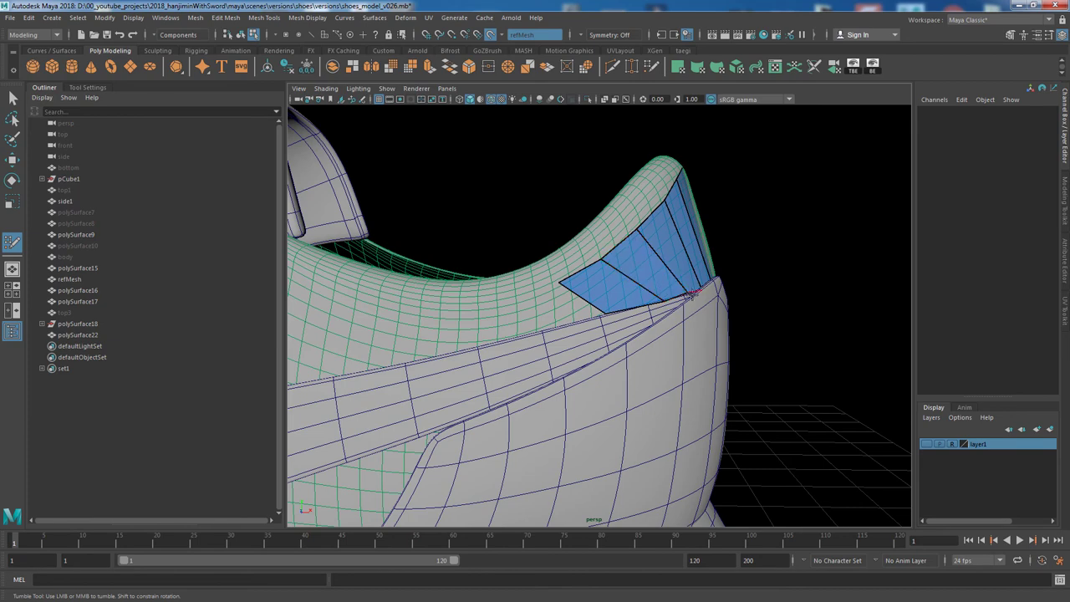
mouse_move(636, 227)
alt+right_down()
mouse_move(774, 231)
mouse_move(571, 299)
alt+right_up()
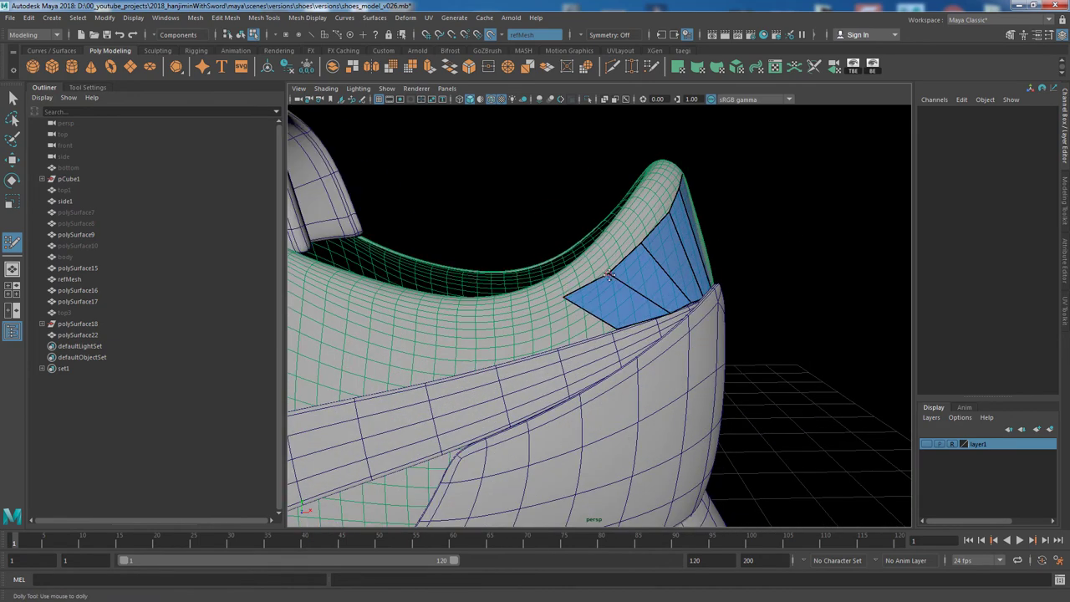
alt+drag(608, 275, 736, 300)
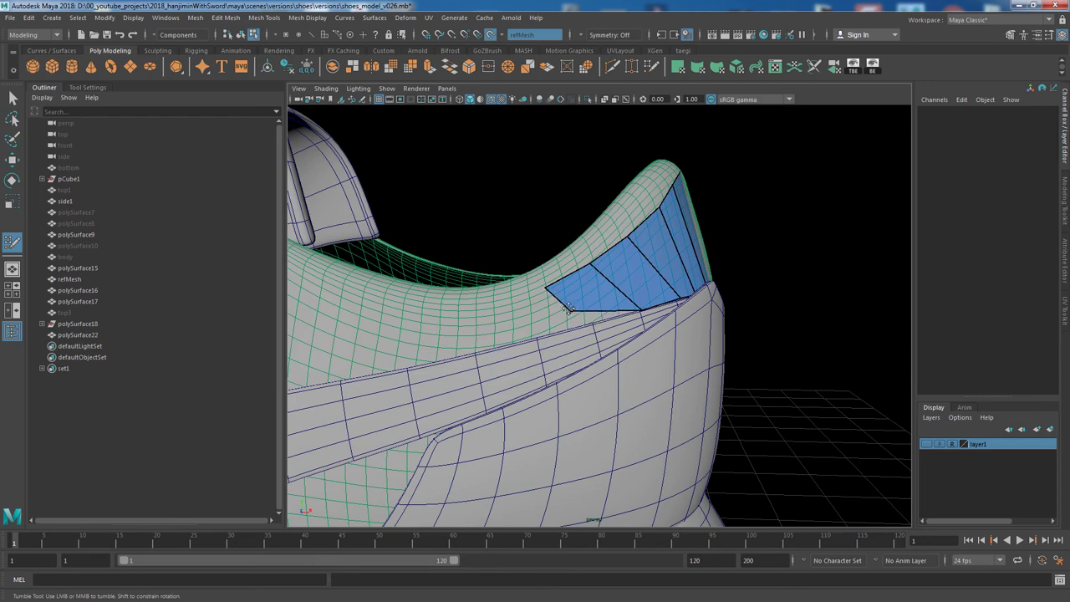
alt+middle_drag(590, 266, 778, 342)
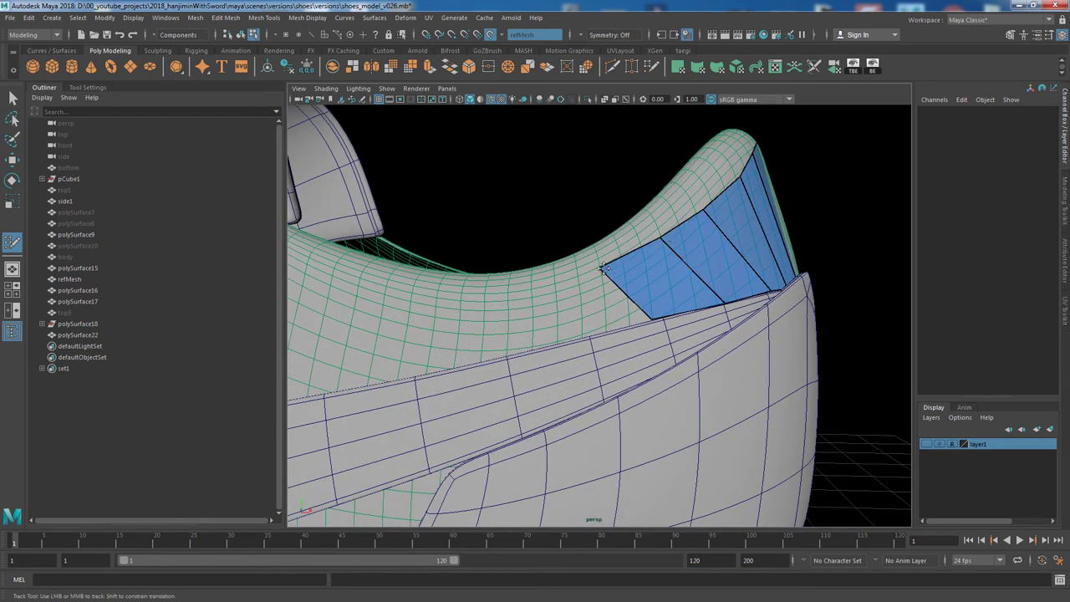
alt+drag(598, 276, 608, 303)
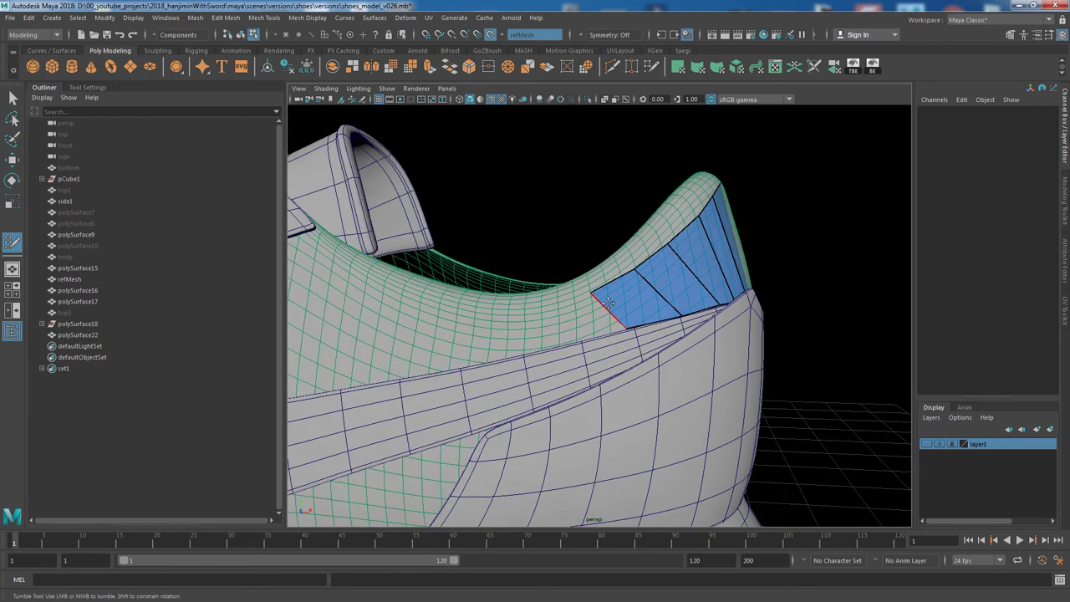
click(696, 283)
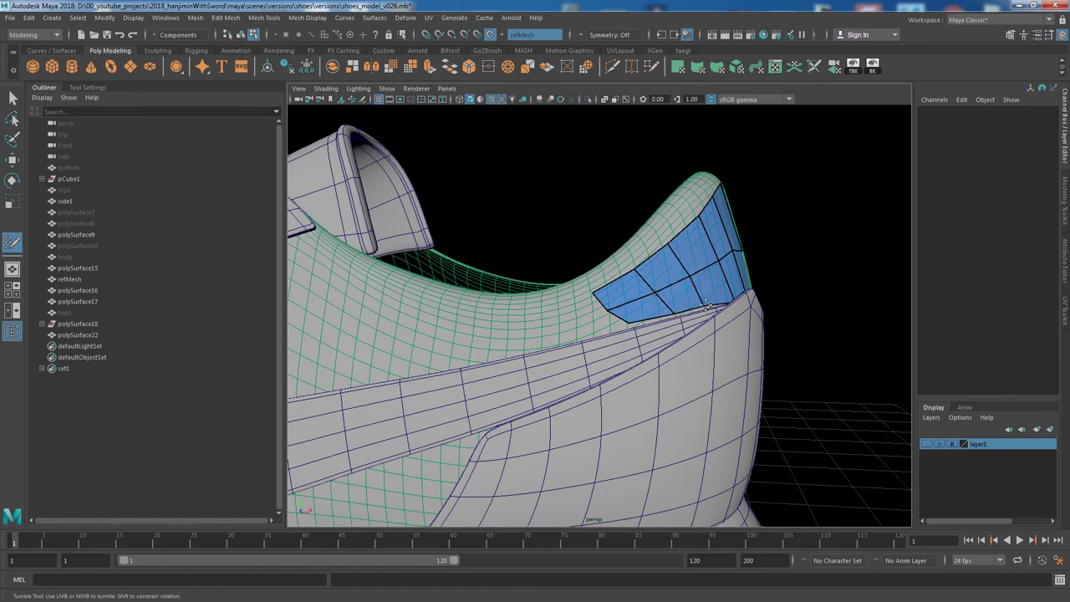
mouse_move(845, 395)
alt+mouse_down()
mouse_move(786, 308)
mouse_move(634, 333)
mouse_move(690, 371)
alt+mouse_up()
Move the back-of-heel patch vertices with soft selection falloff to even out the grid.
alt+right_drag(691, 371, 791, 420)
key(q)
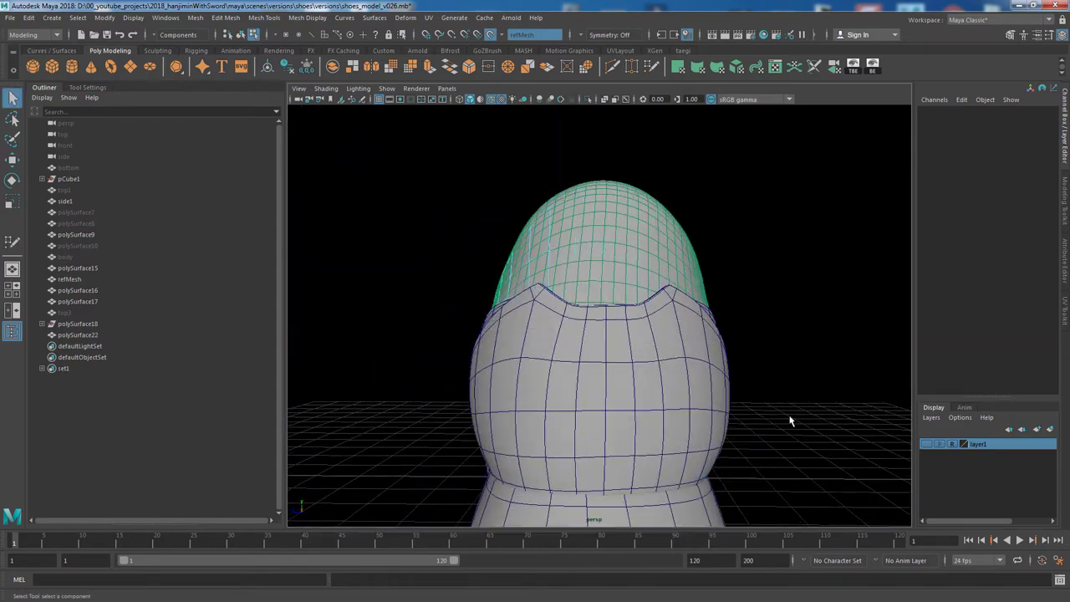
key(F9)
alt+drag(531, 256, 700, 354)
key(w)
drag(716, 311, 715, 265)
key(b)
key(q)
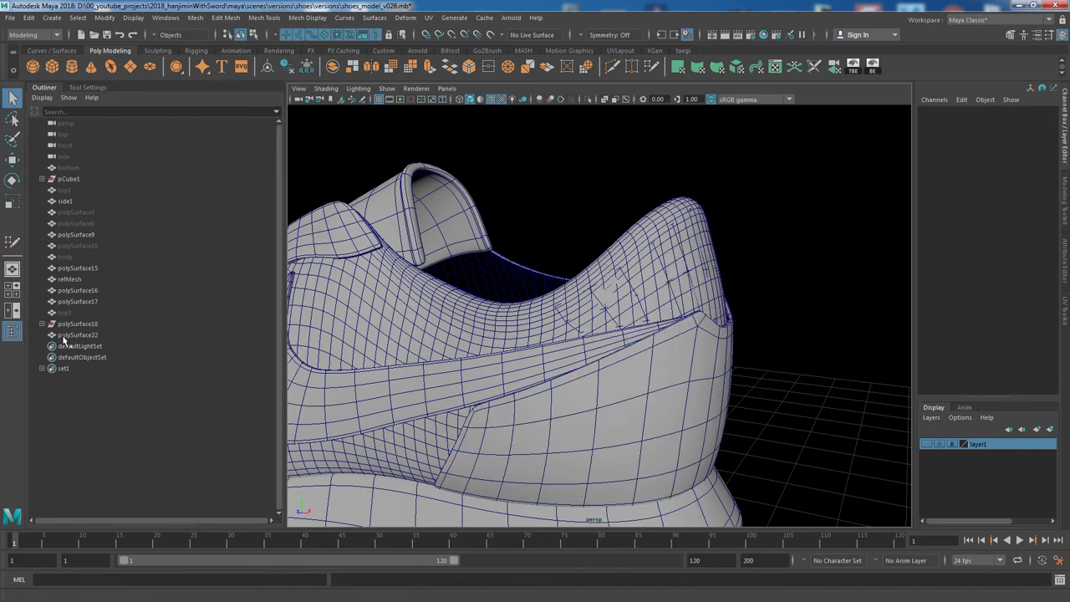
Make refMesh the live surface again and inspect the heel patch from several angles.
click(12, 242)
mouse_move(502, 293)
alt+mouse_down()
mouse_move(598, 171)
mouse_move(711, 213)
alt+mouse_up()
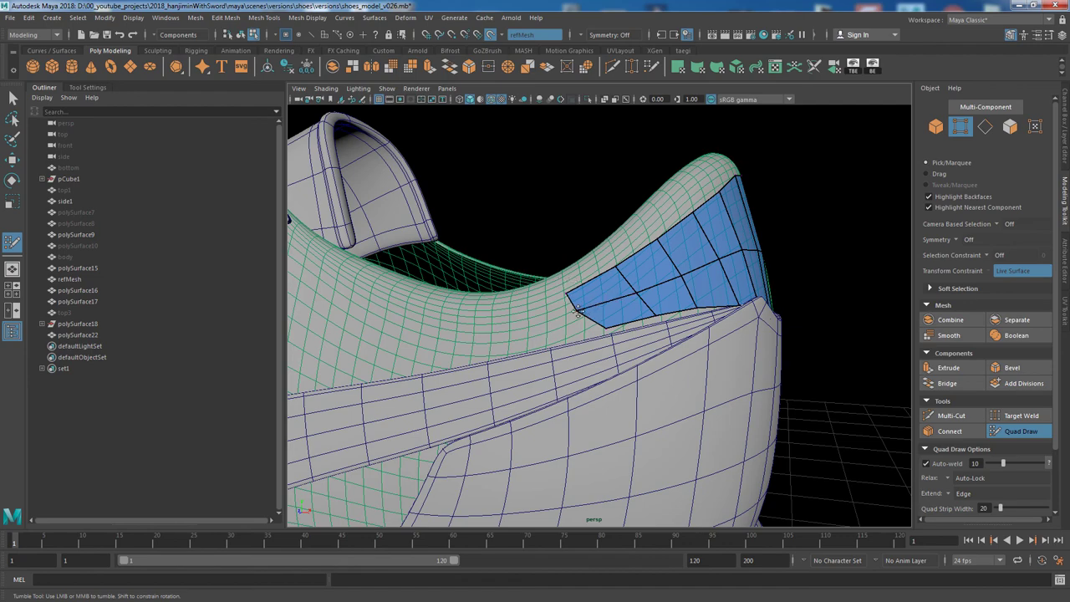
scroll(607, 321, down, 5)
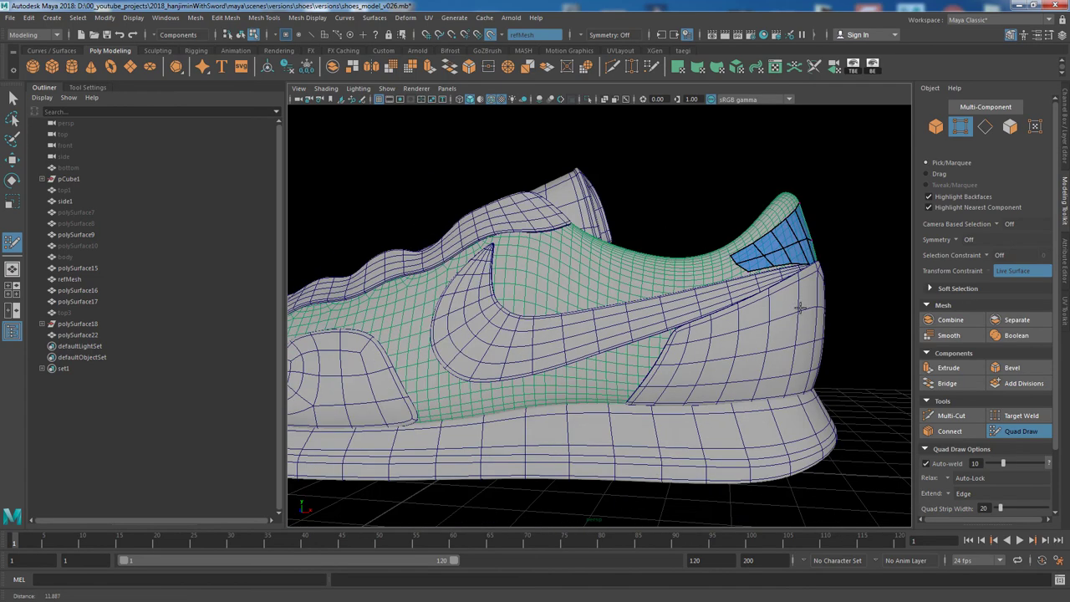
scroll(607, 322, down, 2)
scroll(652, 288, up, 6)
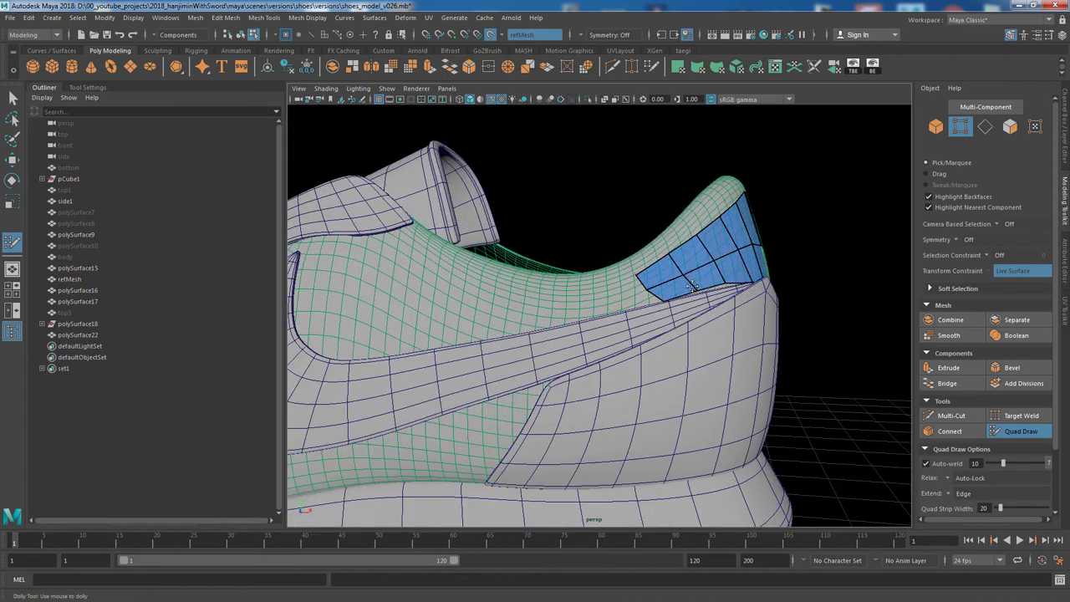
alt+drag(743, 306, 675, 270)
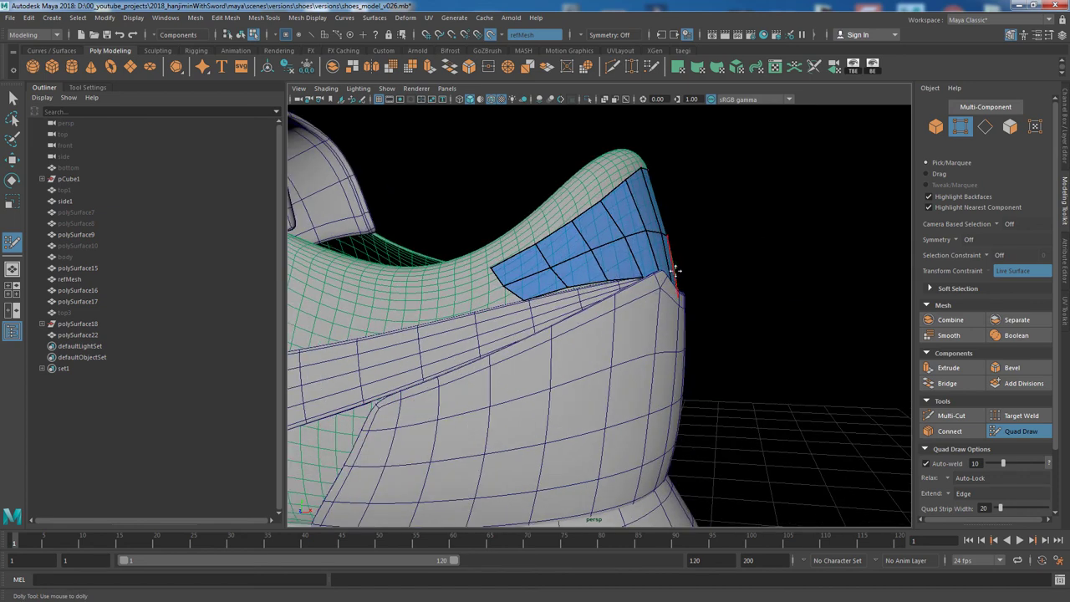
alt+drag(609, 280, 648, 240)
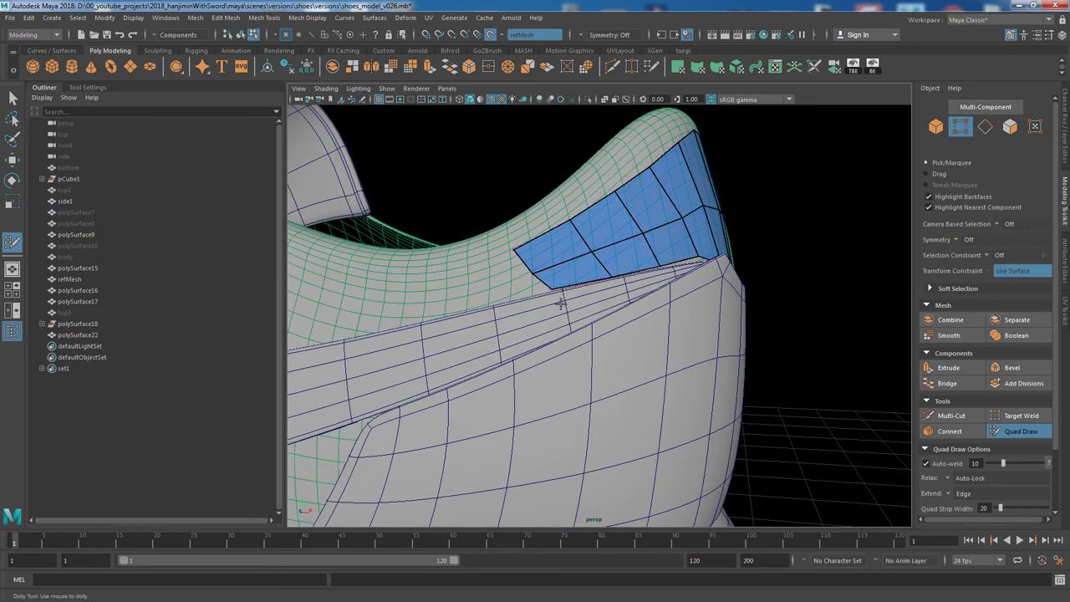
mouse_move(763, 281)
alt+mouse_down()
mouse_move(699, 313)
mouse_move(625, 301)
alt+mouse_up()
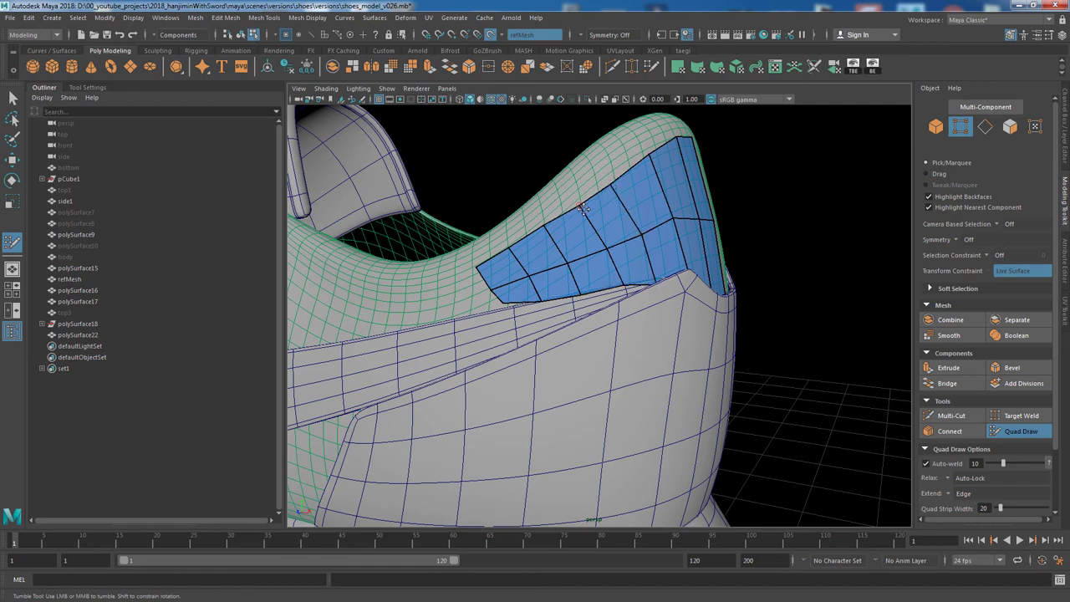
alt+drag(585, 205, 635, 213)
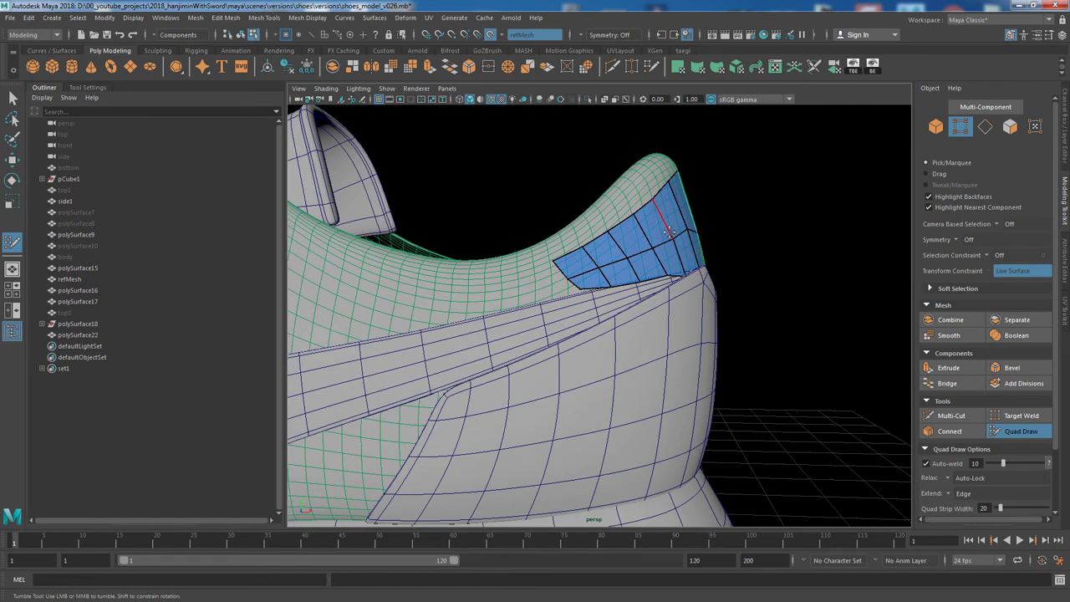
alt+middle_drag(635, 213, 681, 220)
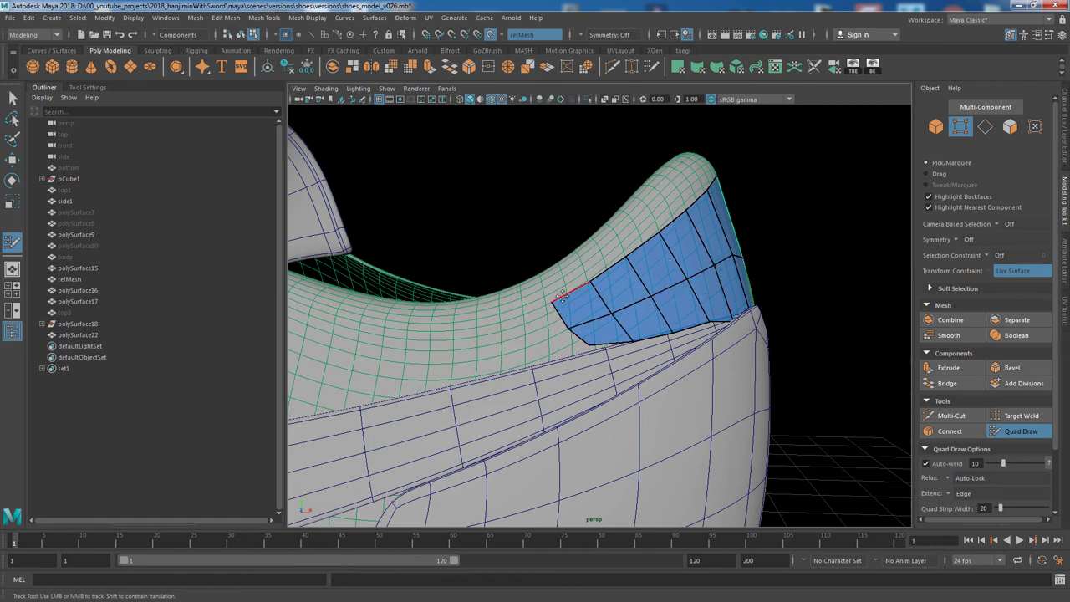
Isolate polySurface22 to check it, then Quad Draw more quads forward along the collar.
key(q)
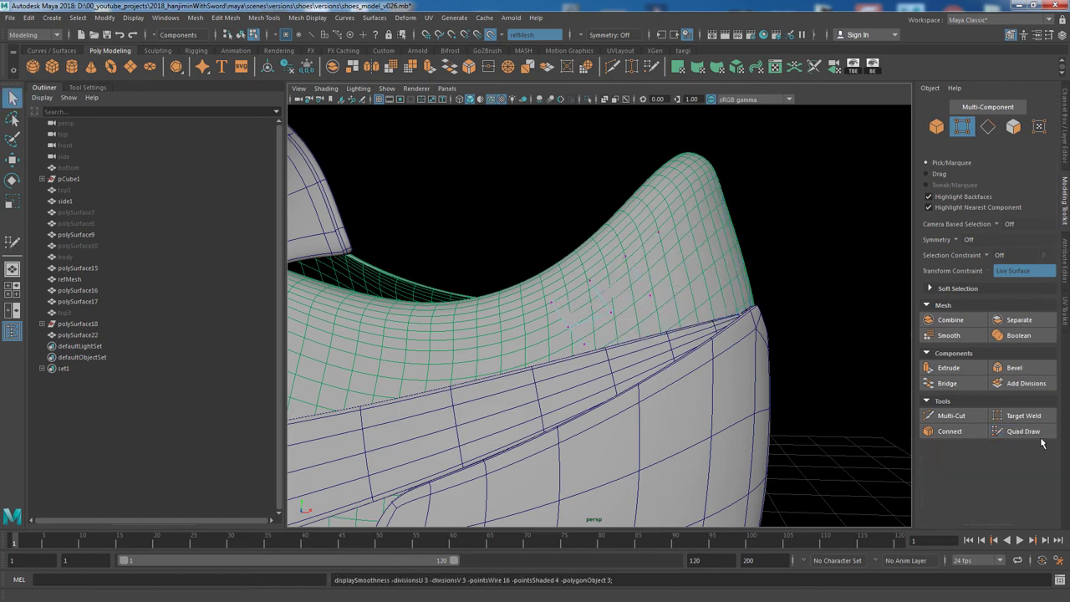
click(77, 334)
click(588, 98)
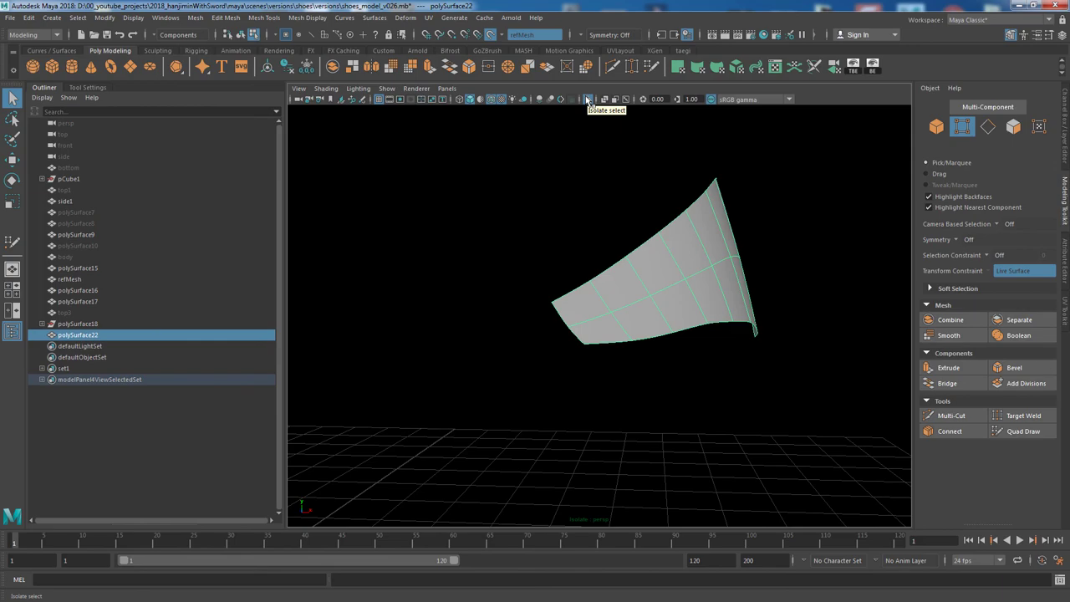
click(588, 99)
mouse_move(711, 226)
alt+mouse_down()
mouse_move(747, 246)
mouse_move(721, 310)
mouse_move(704, 318)
alt+mouse_up()
click(1021, 431)
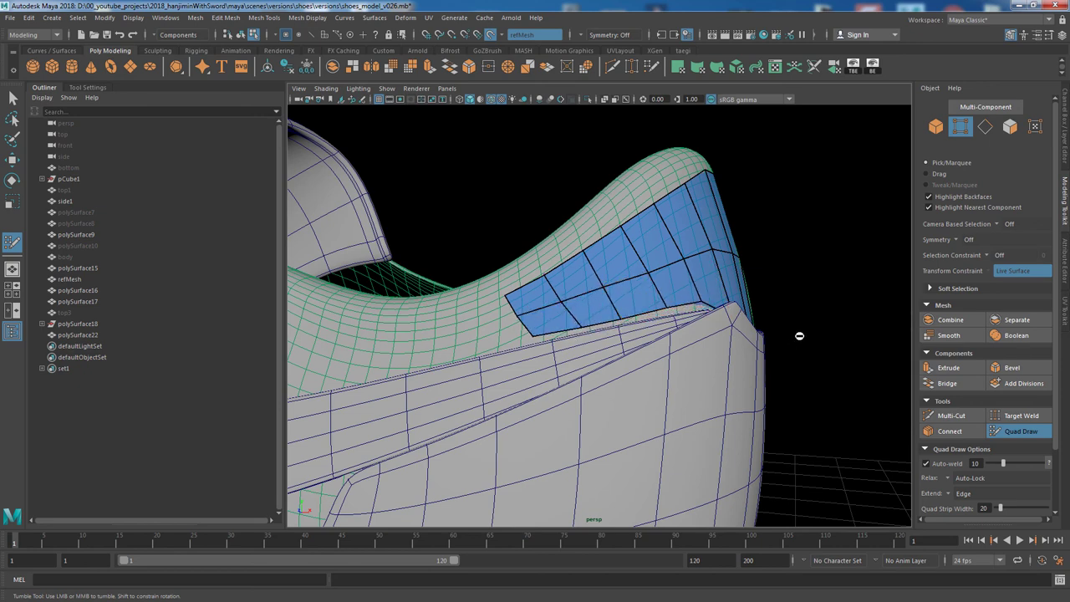
alt+right_drag(535, 335, 158, 206)
Select both side swoosh panels as whole objects.
key(q)
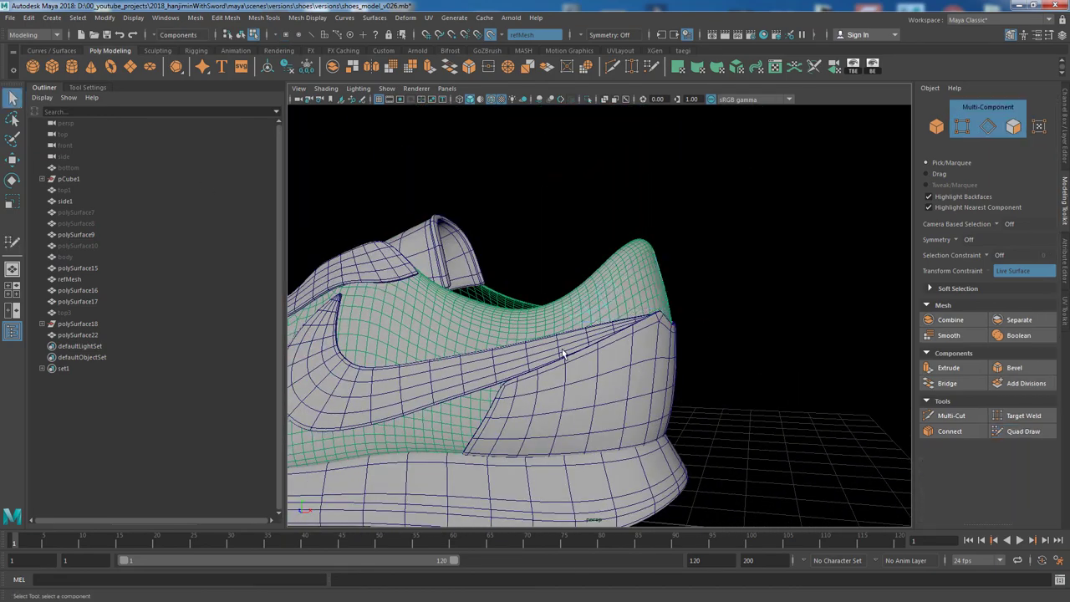
key(F8)
click(622, 351)
right_drag(586, 330, 586, 251)
mouse_move(854, 462)
alt+mouse_down()
mouse_move(545, 441)
mouse_move(485, 363)
alt+mouse_up()
right_drag(502, 351, 506, 377)
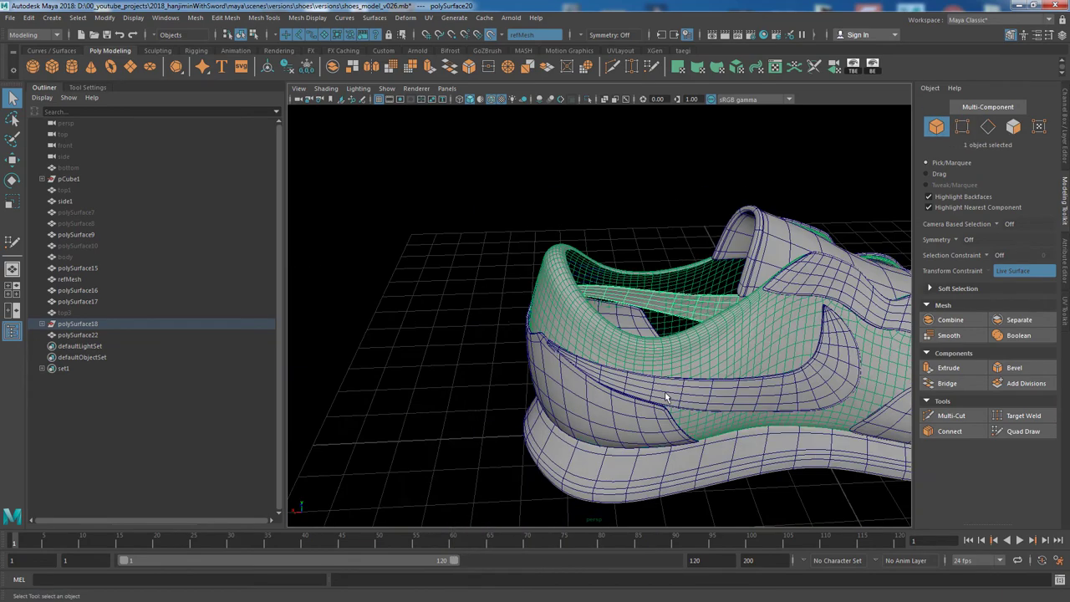
alt+drag(505, 377, 688, 342)
Wrap a lattice around the swoosh panels and pull its heel-end points to bend them.
click(157, 50)
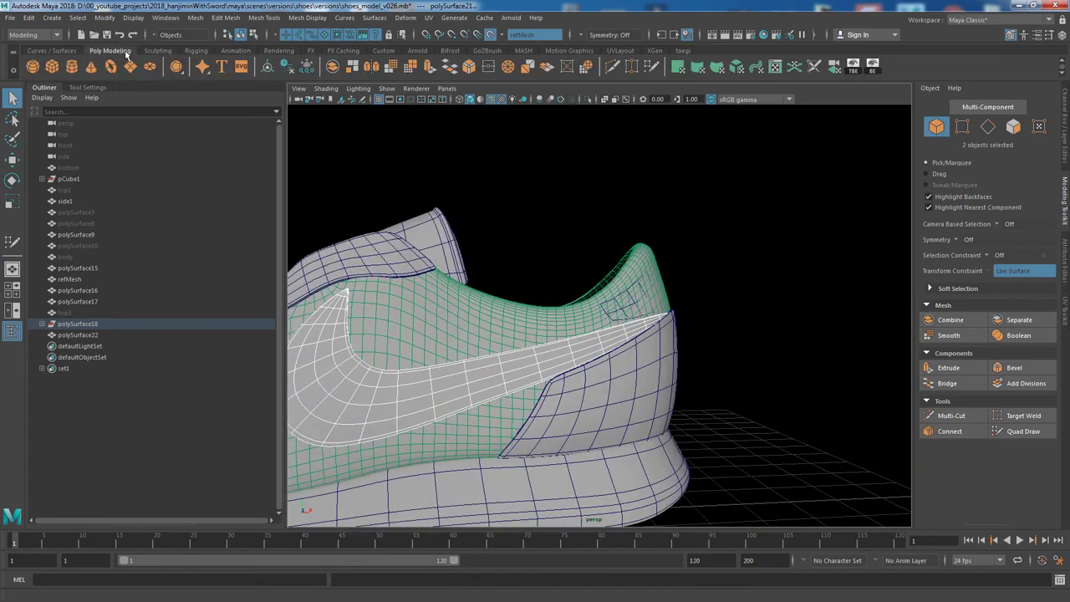
click(196, 51)
click(194, 66)
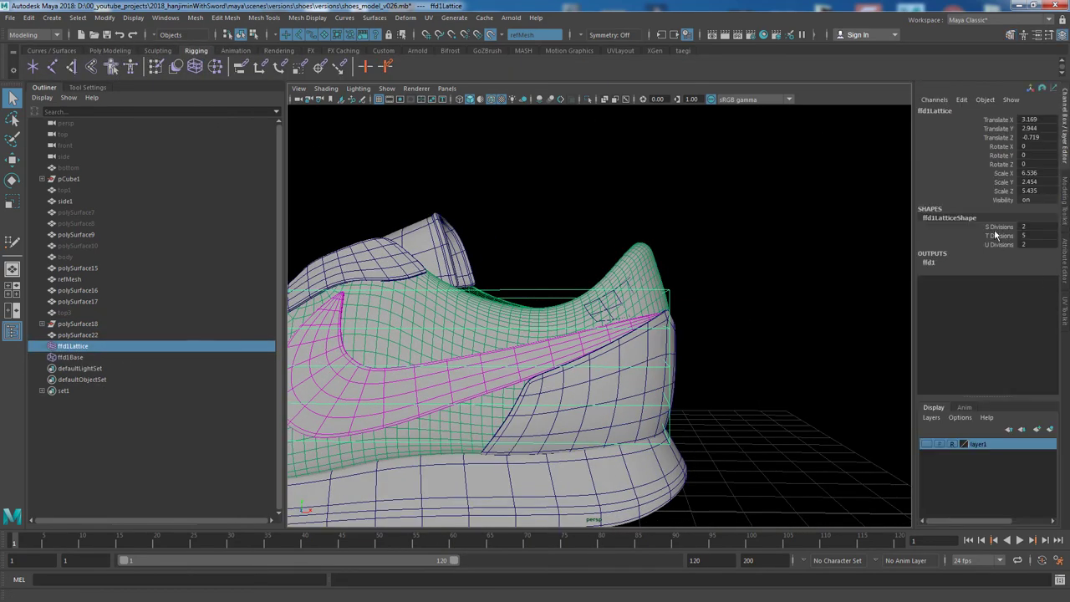
mouse_move(710, 382)
alt+mouse_down()
mouse_move(745, 357)
mouse_move(652, 335)
alt+mouse_up()
drag(686, 250, 635, 435)
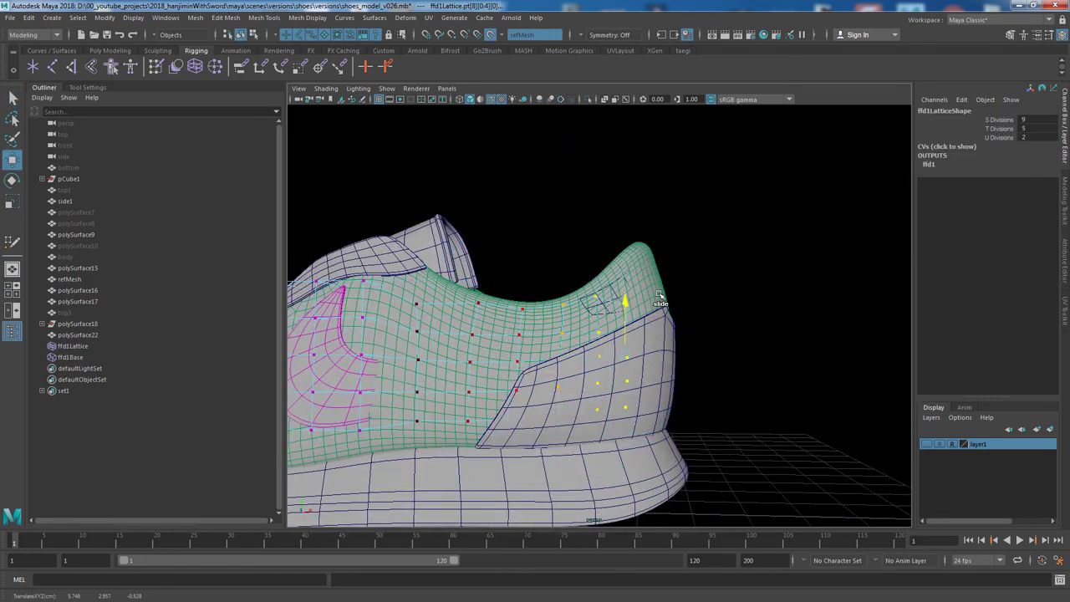
key(w)
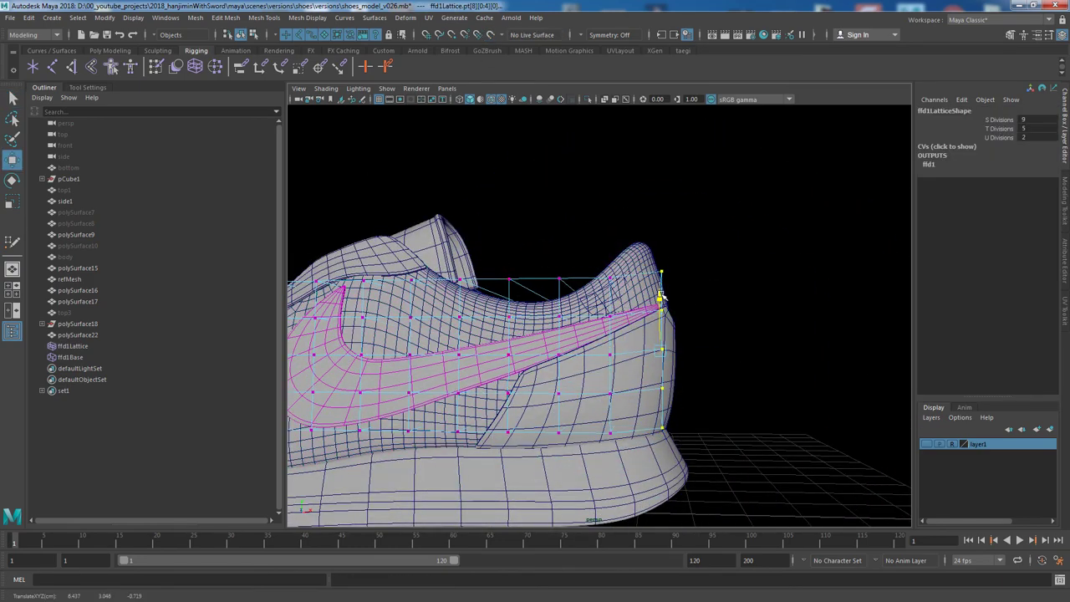
shift+click(617, 299)
mouse_move(619, 297)
alt+right_down()
mouse_move(817, 354)
mouse_move(609, 229)
alt+right_up()
mouse_move(820, 306)
alt+mouse_down()
mouse_move(777, 310)
mouse_move(799, 311)
mouse_move(733, 342)
mouse_move(727, 309)
alt+mouse_up()
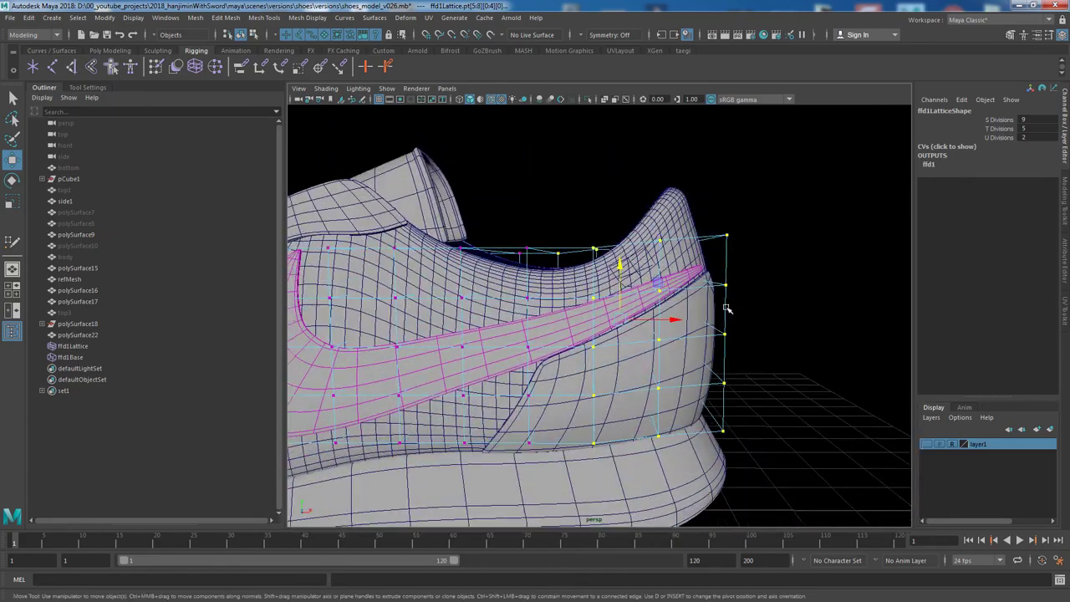
mouse_move(726, 233)
alt+mouse_down()
mouse_move(819, 306)
mouse_move(831, 335)
alt+mouse_up()
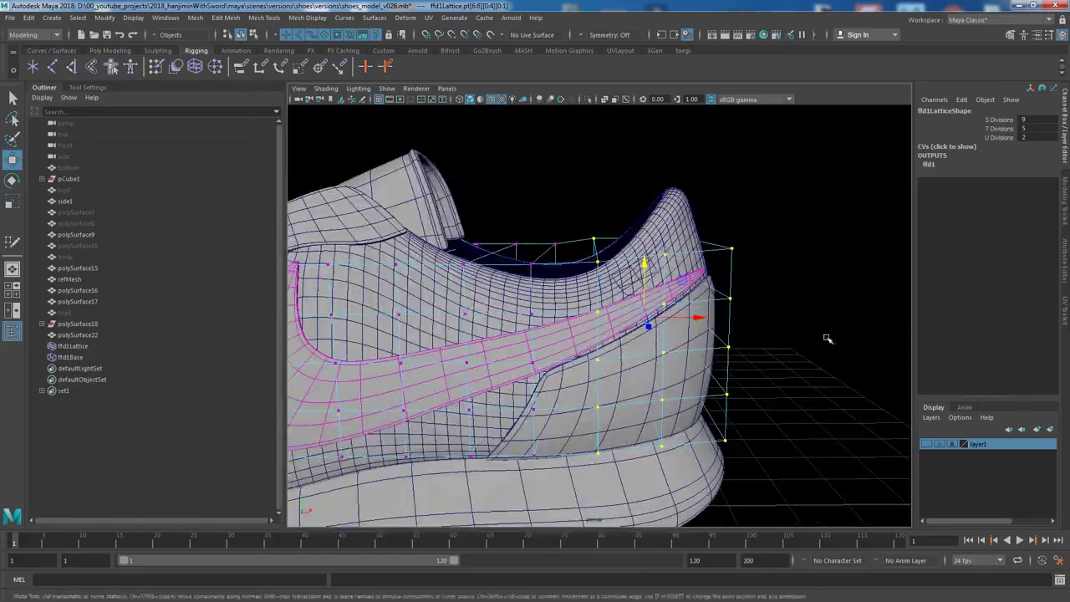
right_drag(519, 270, 568, 251)
mouse_move(568, 251)
alt+mouse_down()
mouse_move(774, 299)
mouse_move(824, 292)
mouse_move(752, 351)
alt+mouse_up()
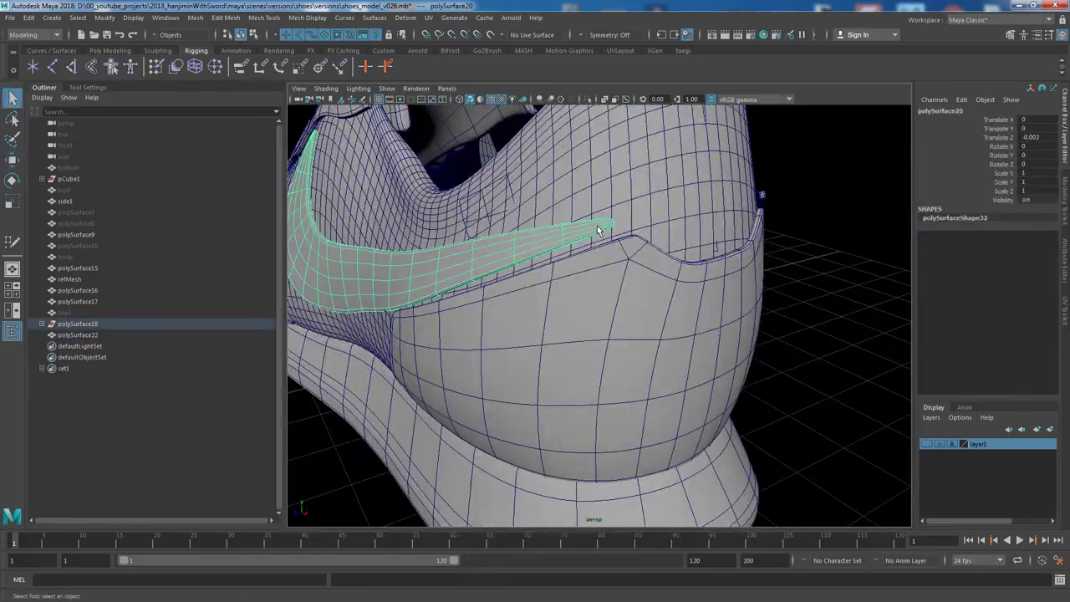
Pull the first panel's bottom-edge points in snug against the sole.
drag(698, 456, 527, 385)
key(w)
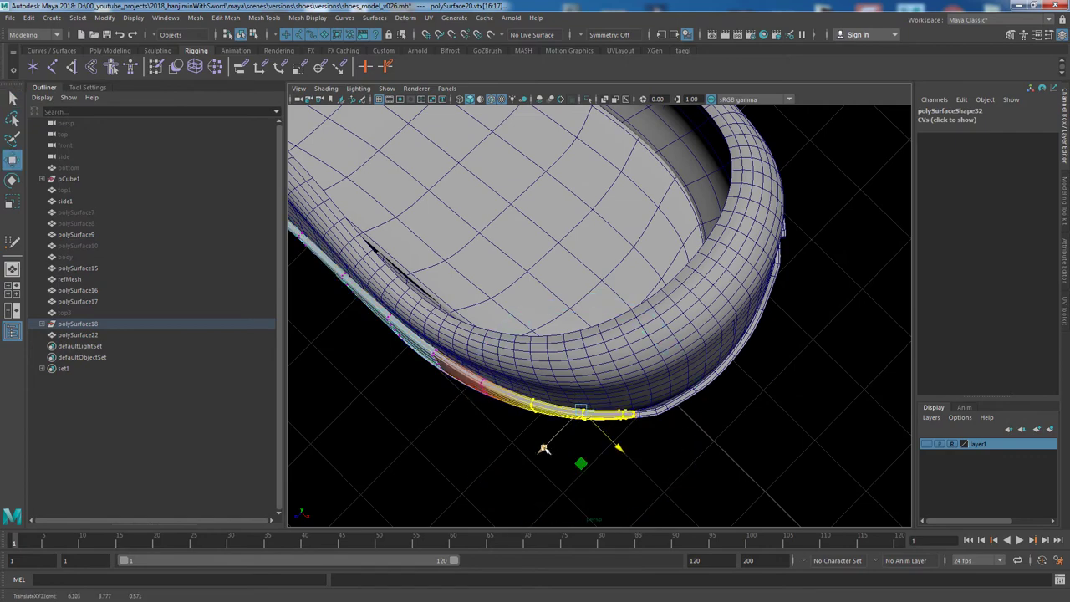
middle_drag(585, 456, 546, 443)
mouse_move(546, 443)
alt+mouse_down()
mouse_move(707, 354)
mouse_move(695, 315)
mouse_move(530, 485)
alt+mouse_up()
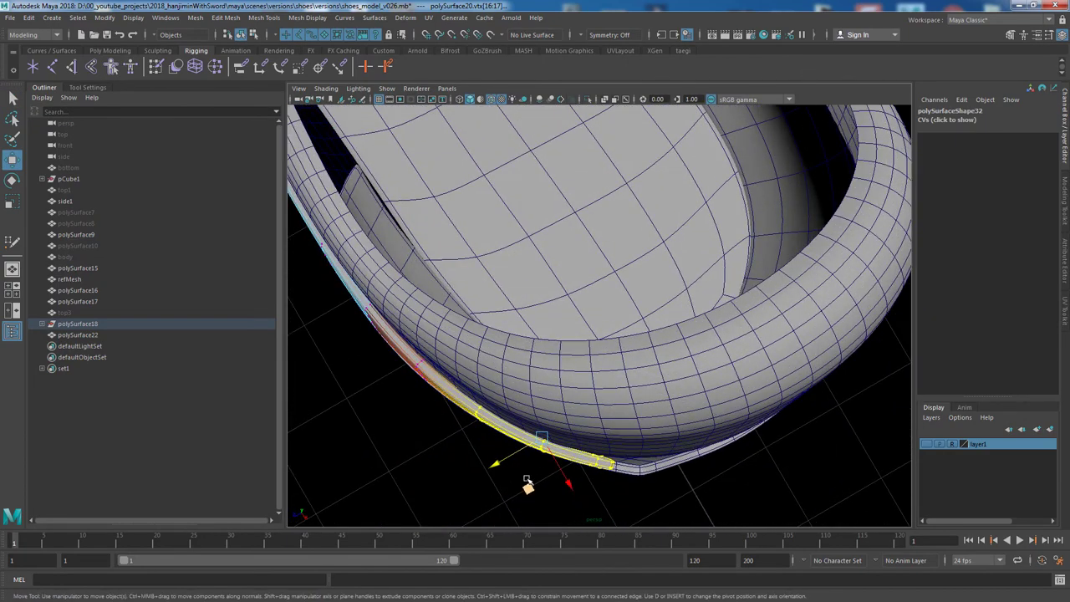
alt+drag(586, 434, 612, 222)
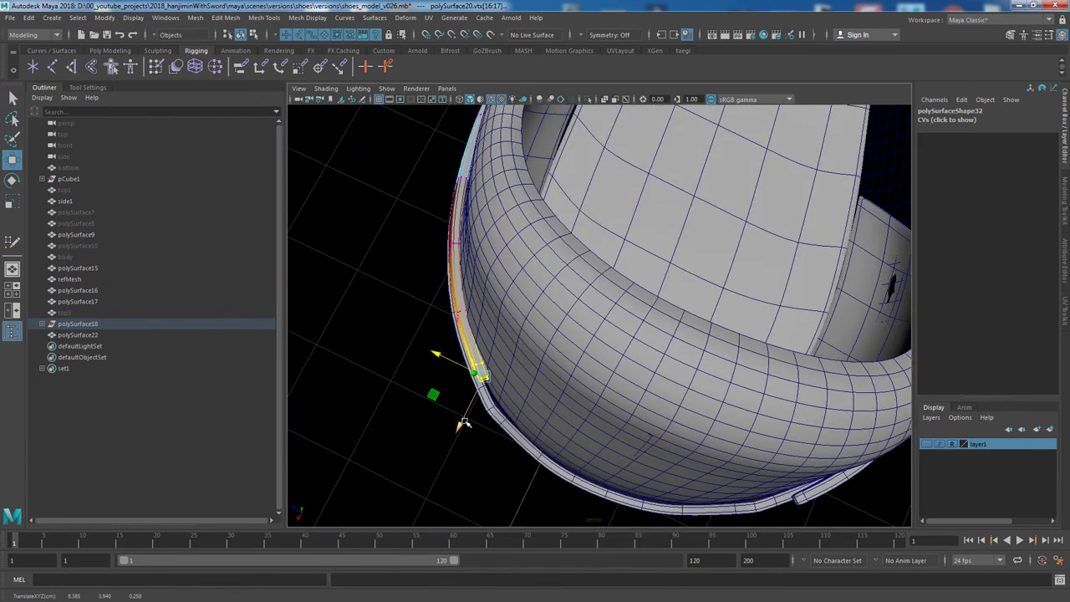
mouse_move(464, 424)
alt+mouse_down()
mouse_move(518, 351)
mouse_move(545, 288)
alt+mouse_up()
Select the bottom-edge vertex pairs on the other swoosh panel.
right_drag(545, 288, 558, 384)
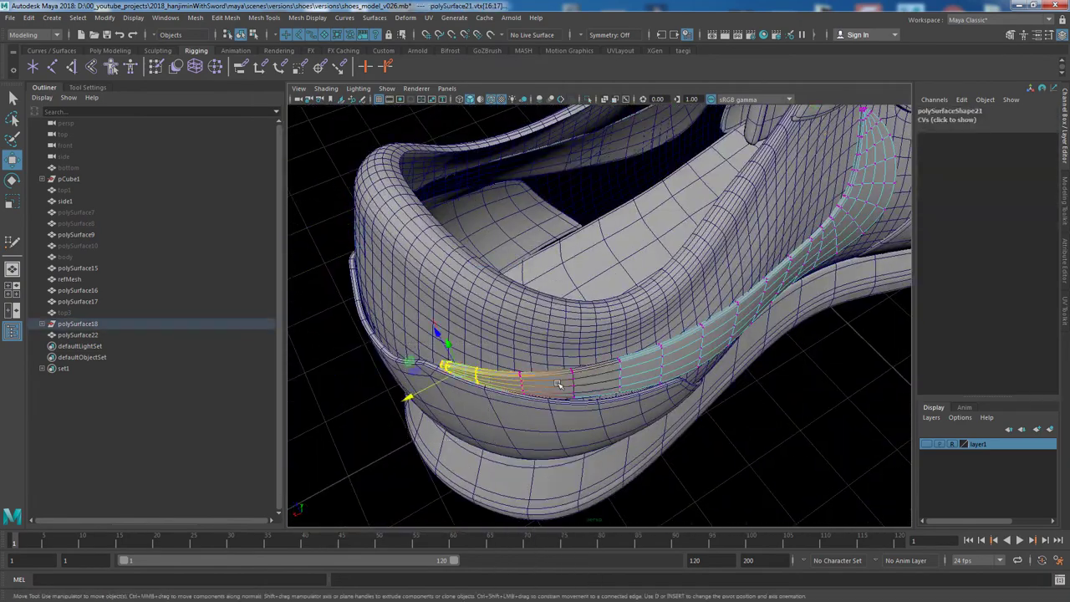
mouse_move(559, 384)
alt+mouse_down()
mouse_move(442, 352)
mouse_move(469, 275)
mouse_move(433, 338)
mouse_move(469, 351)
alt+mouse_up()
click(432, 338)
click(506, 368)
mouse_move(497, 318)
alt+mouse_down()
mouse_move(597, 375)
mouse_move(544, 363)
mouse_move(702, 314)
alt+mouse_up()
click(544, 368)
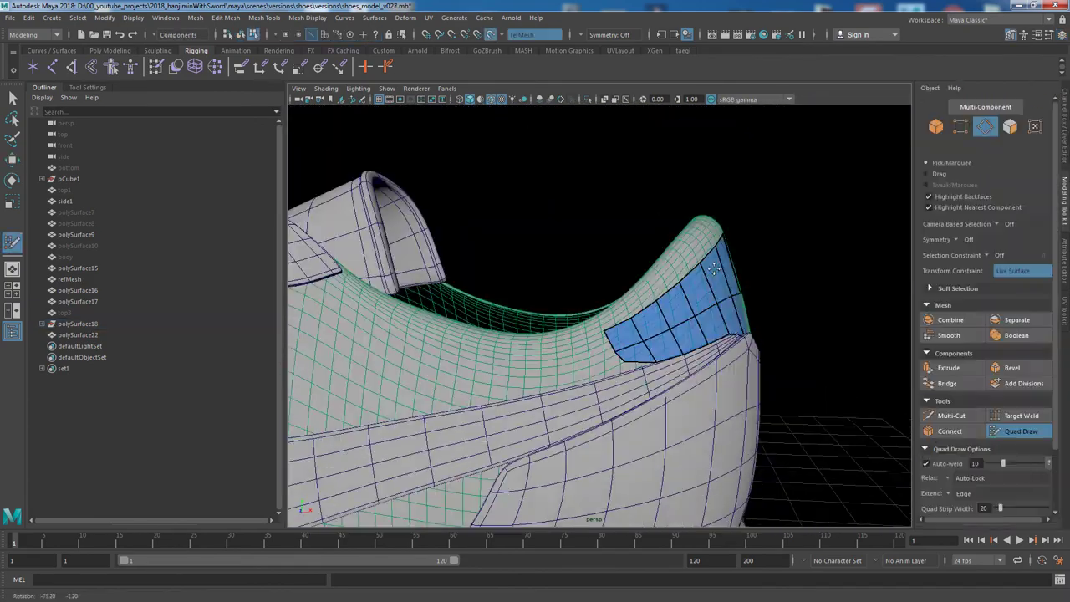
Isolate polySurface22 and apply a first Mesh Mirror to the heel patch.
click(84, 334)
key(f)
click(588, 99)
shift+right_drag(555, 346, 613, 444)
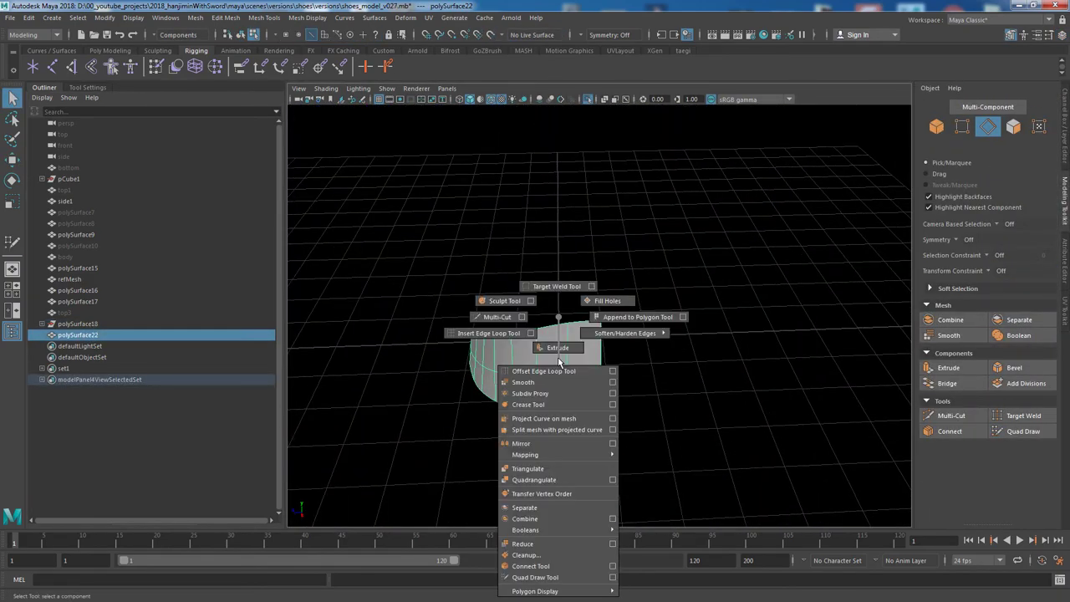
click(213, 474)
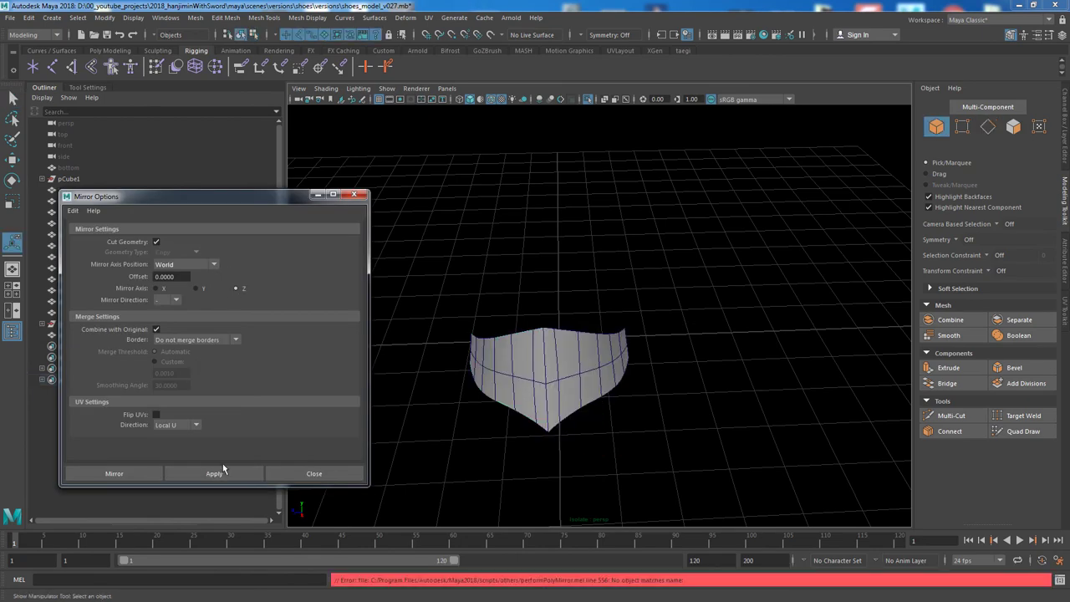
drag(167, 196, 202, 167)
Redo the mirror, testing Bounding Box and Object as the axis position.
key(ctrl+z)
click(219, 236)
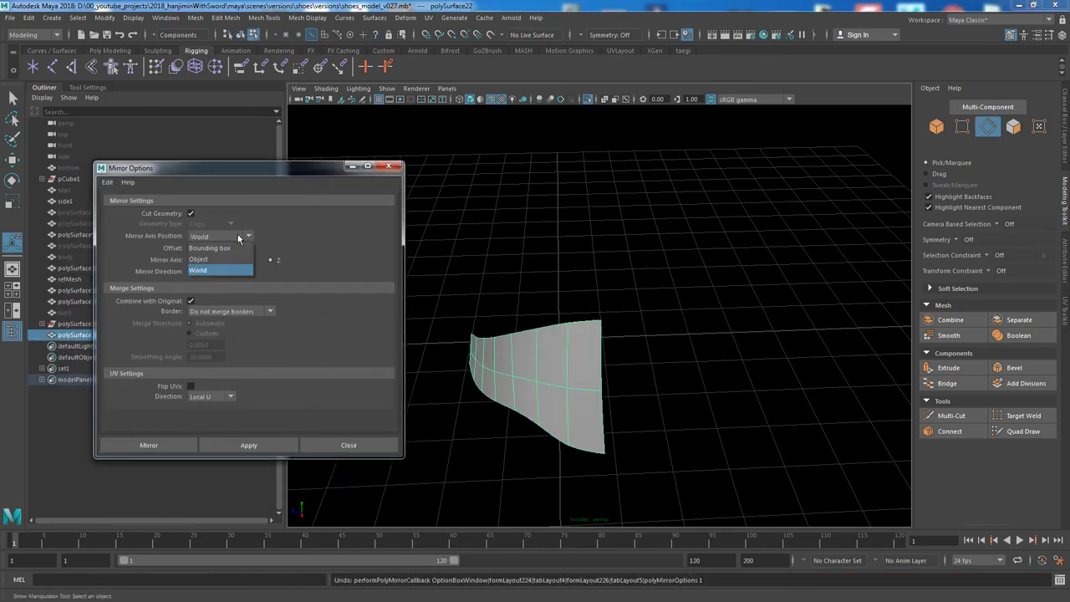
click(213, 248)
click(267, 445)
key(ctrl+z)
click(219, 235)
click(198, 260)
alt+drag(502, 335, 613, 327)
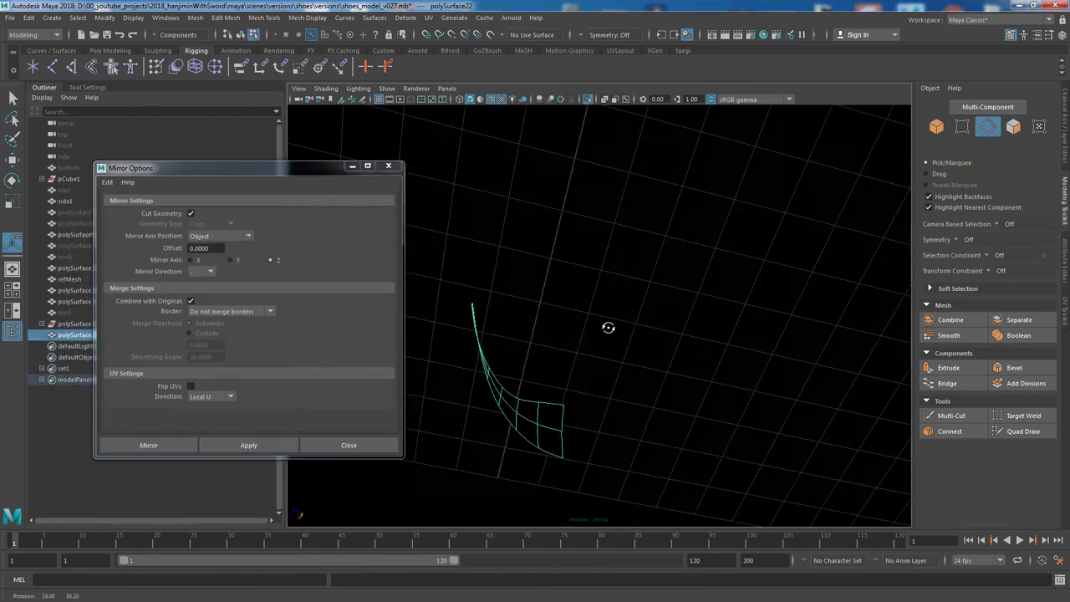
click(219, 236)
click(213, 248)
Merge the vertices along the mirrored patch's centre seam.
key(F9)
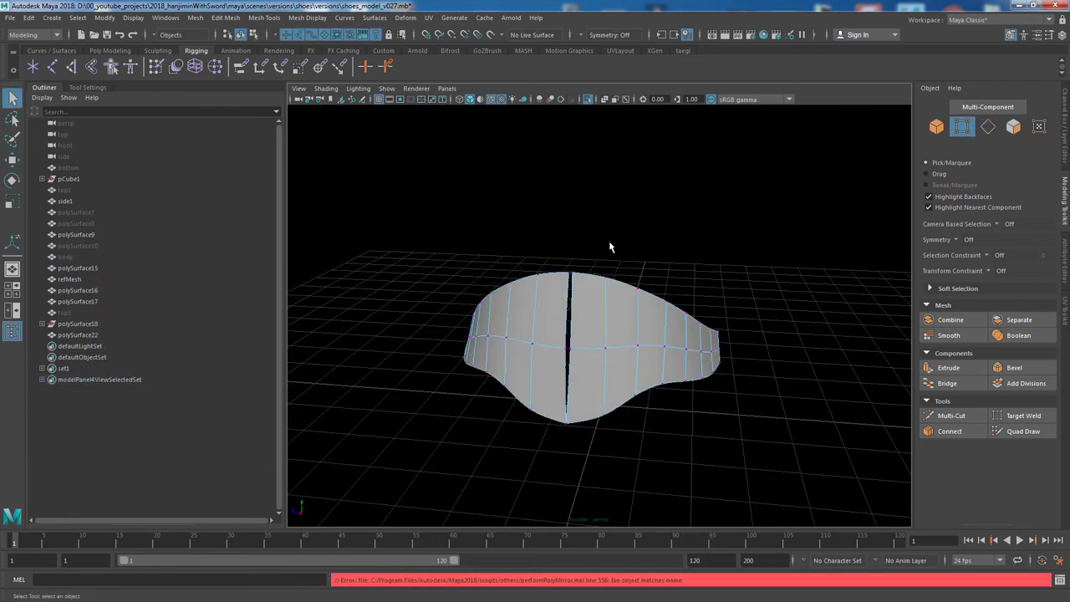
mouse_move(609, 246)
mouse_down()
mouse_move(757, 424)
mouse_move(697, 374)
mouse_move(760, 437)
mouse_move(727, 375)
mouse_up()
key(w)
drag(568, 213, 610, 246)
shift+right_click(585, 213)
drag(569, 292, 611, 331)
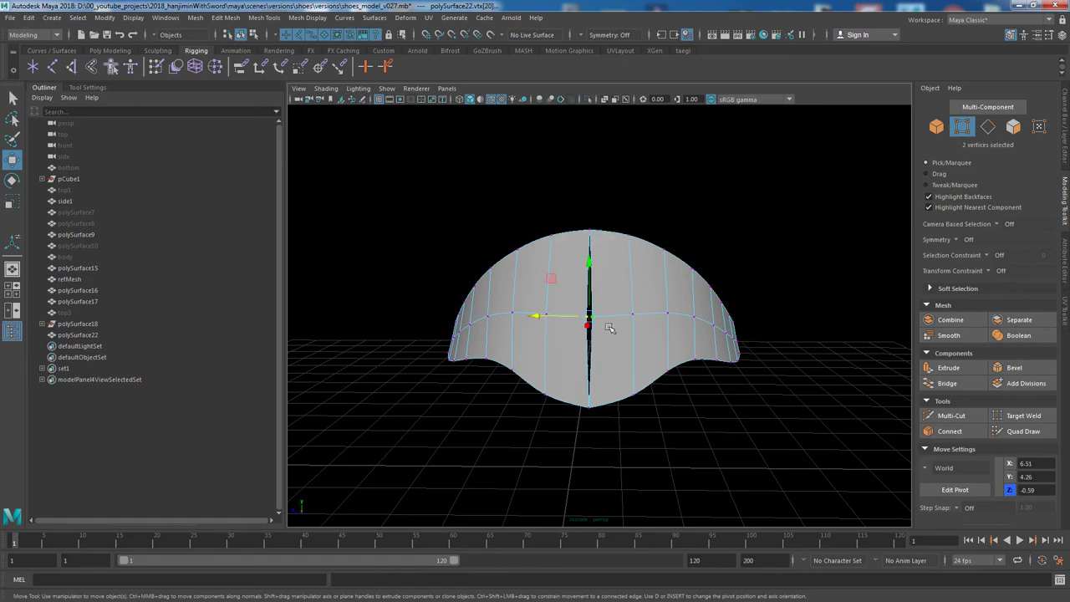
shift+right_click(590, 293)
click(588, 283)
Return to object selection and exit isolation to show the whole shoe.
shift+right_click(573, 366)
key(F8)
mouse_move(574, 365)
alt+mouse_down()
mouse_move(589, 101)
mouse_move(700, 318)
mouse_move(465, 318)
mouse_move(681, 279)
alt+mouse_up()
click(588, 99)
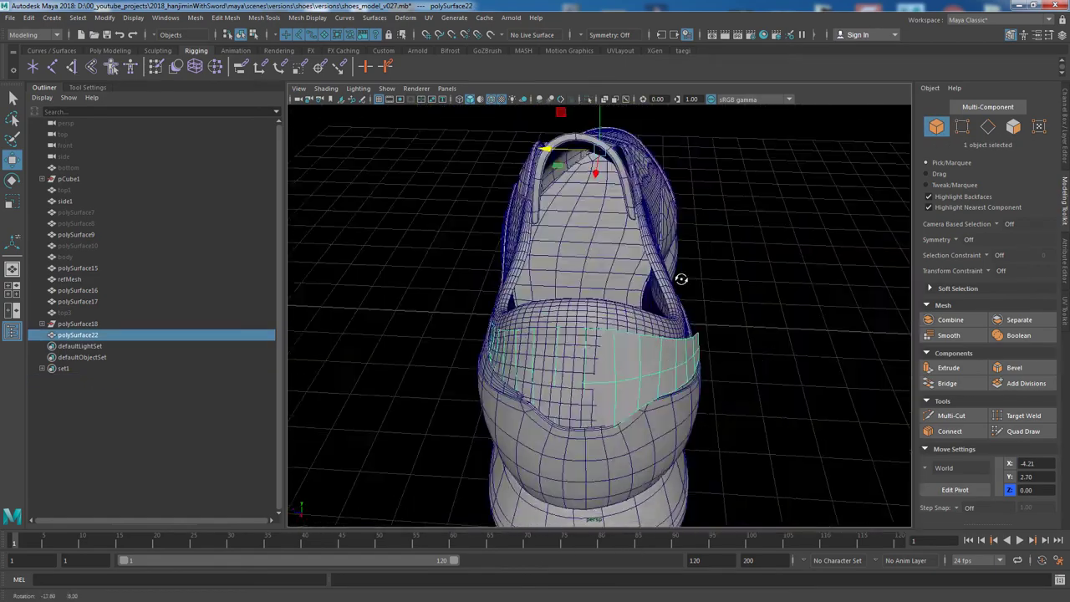
Make the shoe body the live surface and start drawing quads on the heel collar patch.
click(681, 279)
click(684, 355)
mouse_move(684, 354)
alt+mouse_down()
mouse_move(693, 346)
mouse_move(646, 302)
alt+mouse_up()
alt+drag(606, 275, 560, 218)
mouse_move(658, 287)
alt+mouse_down()
mouse_move(573, 355)
mouse_move(463, 307)
alt+mouse_up()
alt+drag(681, 311, 848, 289)
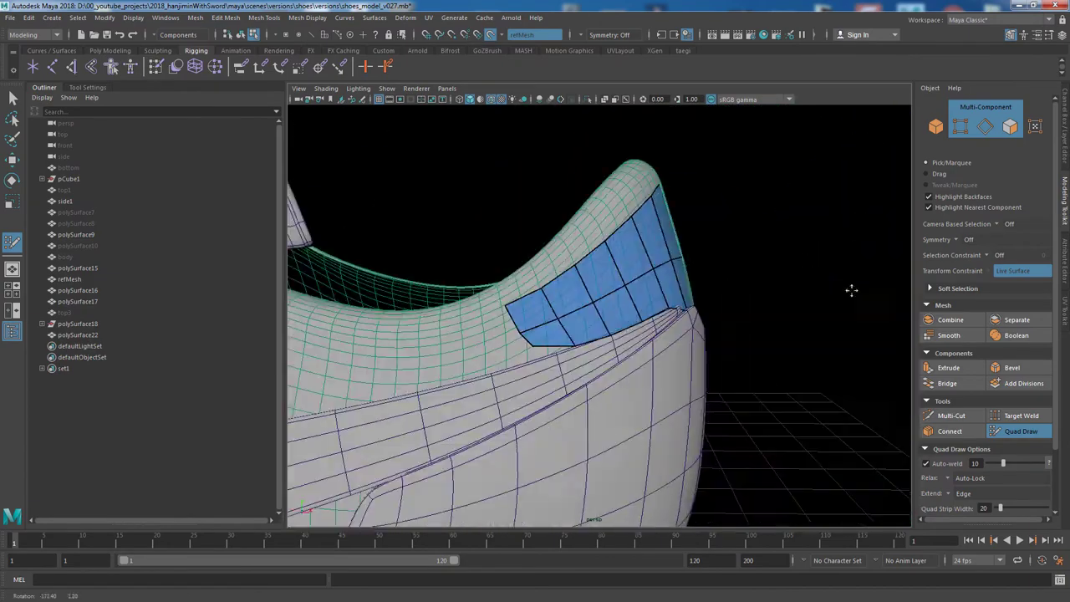
alt+right_drag(847, 289, 677, 251)
alt+drag(696, 265, 646, 326)
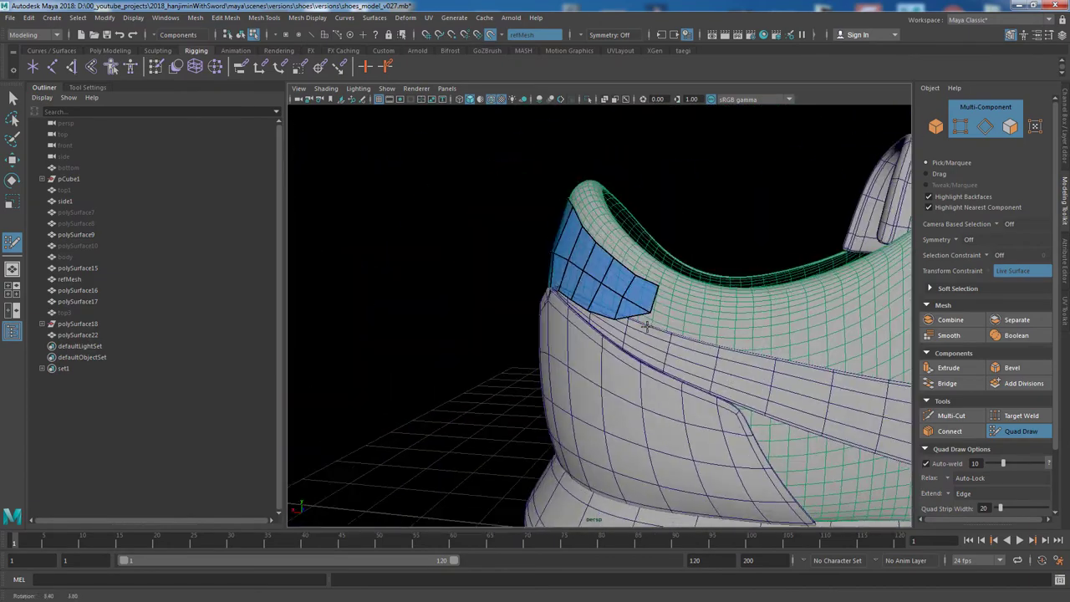
mouse_move(694, 269)
alt+mouse_down()
mouse_move(690, 198)
mouse_move(674, 292)
mouse_move(543, 242)
mouse_move(631, 285)
mouse_move(679, 272)
alt+mouse_up()
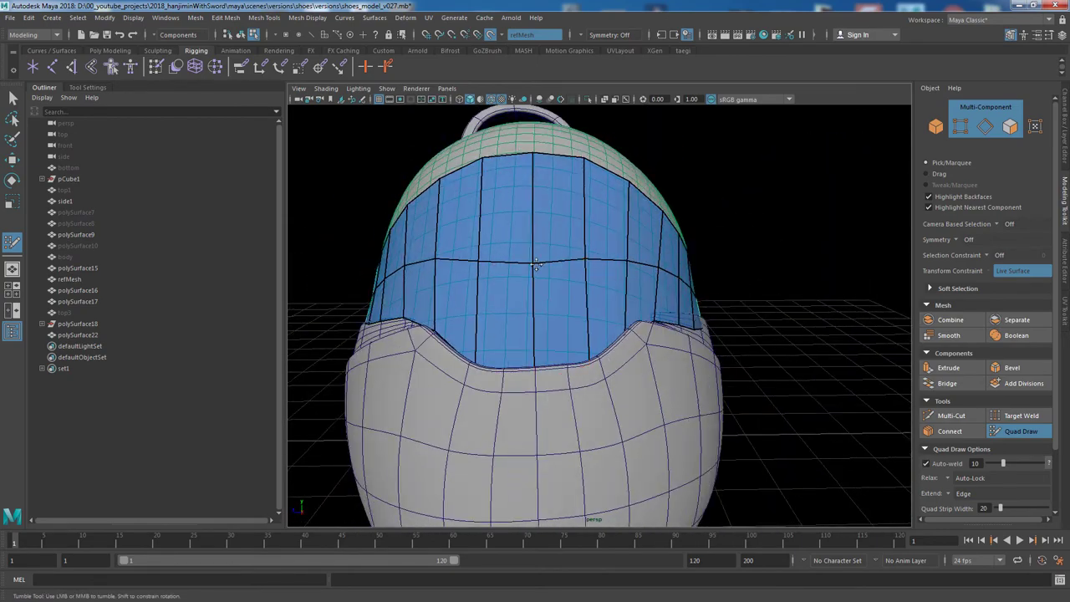
mouse_move(587, 262)
alt+mouse_down()
mouse_move(530, 287)
mouse_move(786, 340)
mouse_move(594, 361)
mouse_move(516, 416)
alt+mouse_up()
alt+drag(500, 351, 684, 353)
Extend the quad strip across the back of the heel collar, cutting in new edges.
scroll(683, 353, up, 3)
scroll(693, 359, up, 3)
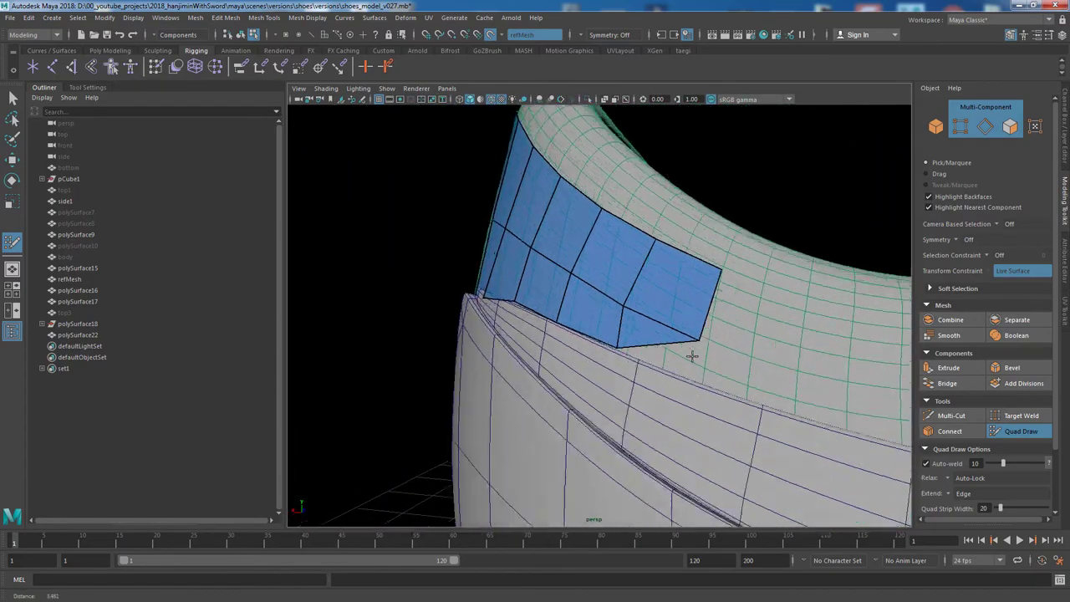
scroll(747, 384, up, 3)
key(ctrl+shift+x)
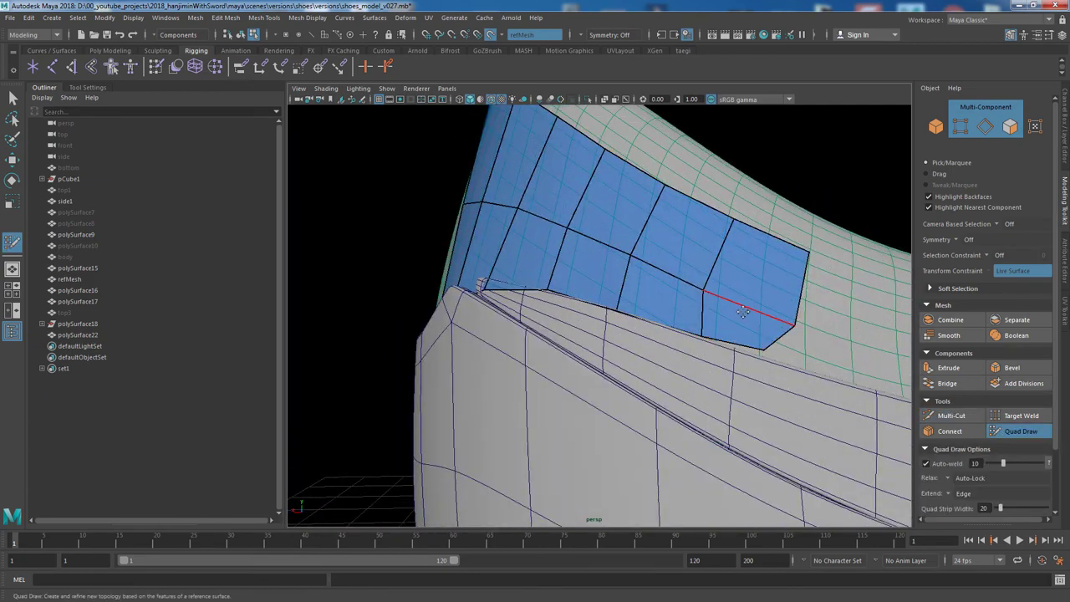
scroll(770, 307, down, 5)
scroll(606, 336, up, 3)
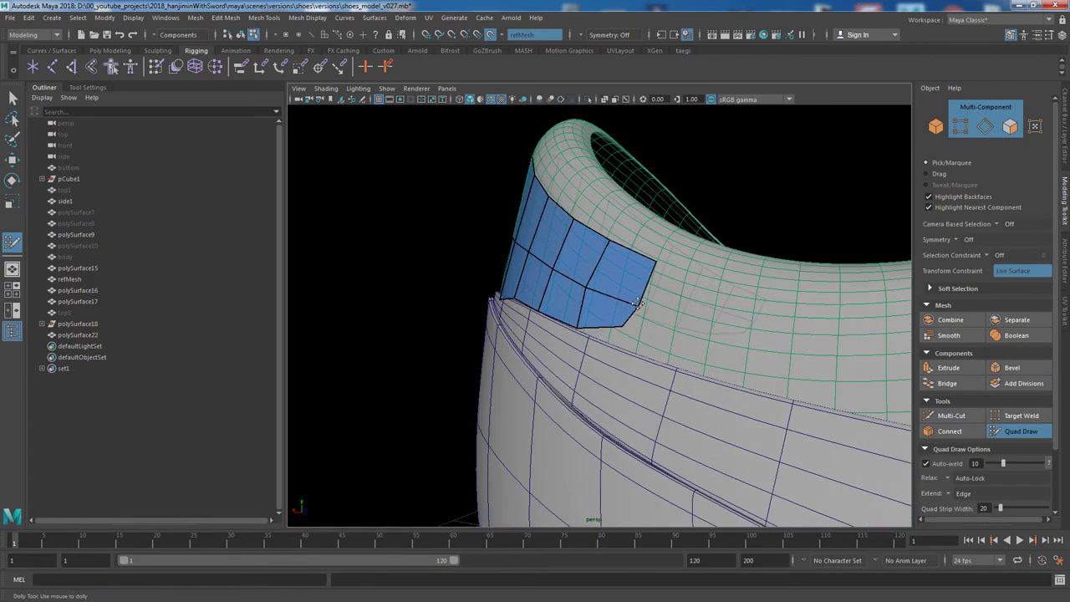
mouse_move(637, 302)
alt+mouse_down()
mouse_move(601, 319)
mouse_move(731, 406)
mouse_move(521, 401)
mouse_move(518, 385)
alt+mouse_up()
scroll(495, 301, up, 2)
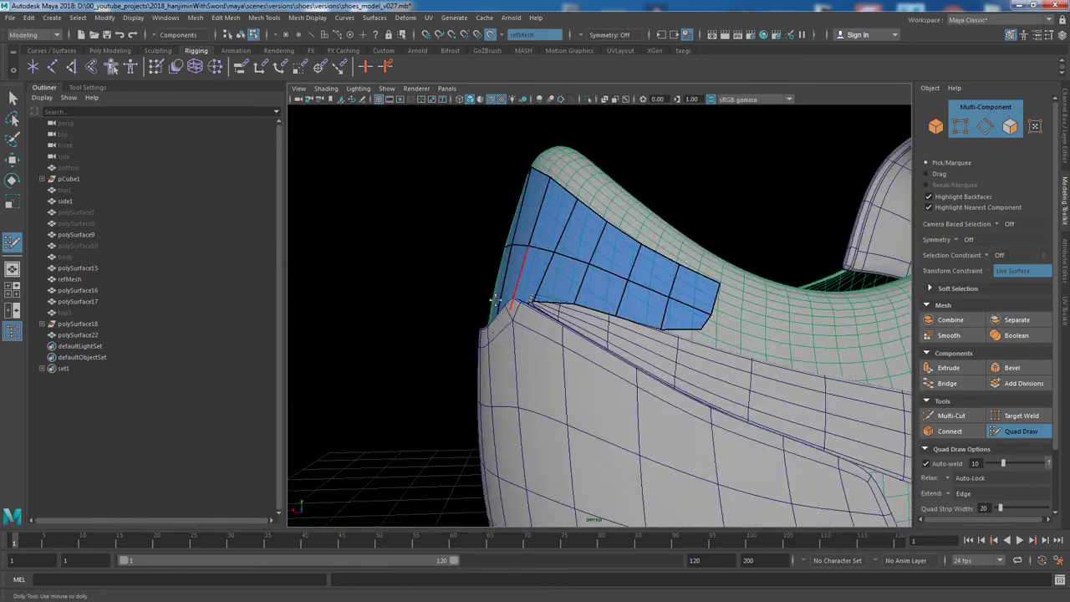
alt+drag(495, 301, 458, 320)
mouse_move(343, 343)
alt+mouse_down()
mouse_move(434, 334)
mouse_move(318, 335)
mouse_move(669, 331)
mouse_move(589, 328)
mouse_move(693, 390)
mouse_move(772, 406)
mouse_move(615, 410)
mouse_move(468, 392)
alt+mouse_up()
Drop back to selection briefly, then resume drawing quads over the rear of the heel.
click(12, 98)
mouse_move(771, 91)
alt+mouse_down()
mouse_move(856, 306)
mouse_move(676, 275)
mouse_move(715, 318)
alt+mouse_up()
click(1024, 431)
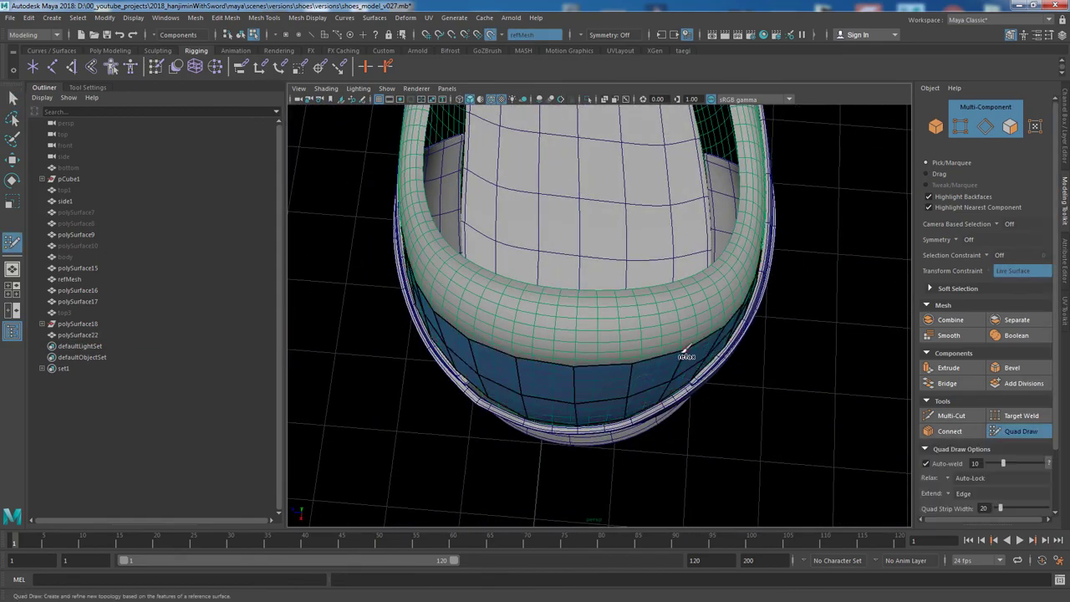
mouse_move(685, 354)
alt+mouse_down()
mouse_move(494, 327)
mouse_move(685, 230)
mouse_move(335, 255)
alt+mouse_up()
Extrude the heel strip's 28 faces, setting Local Translate Z to about 0.06.
key(q)
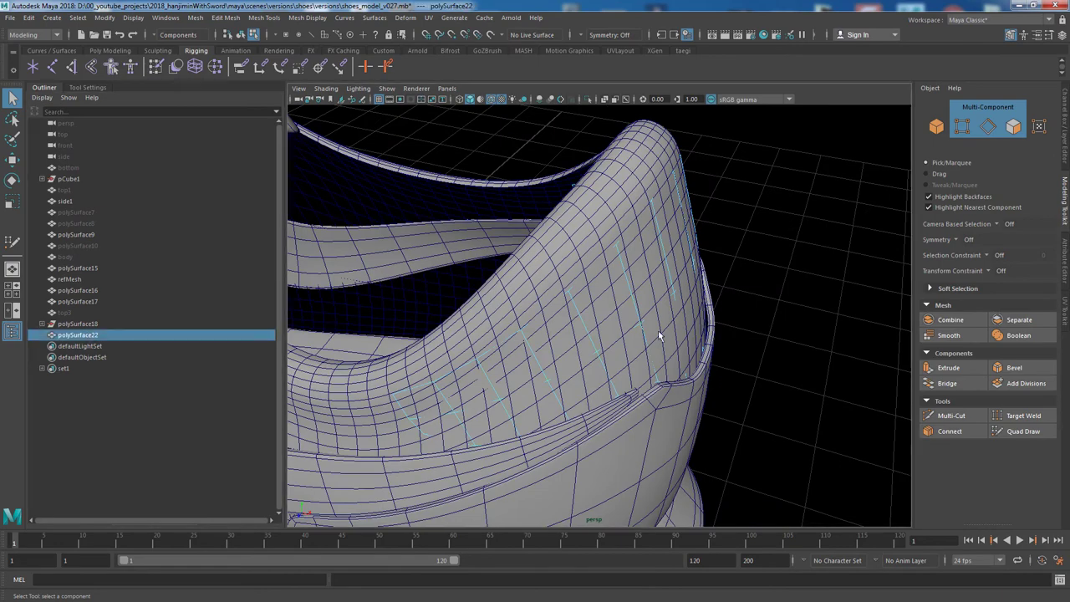
scroll(659, 335, down, 2)
right_click(633, 307)
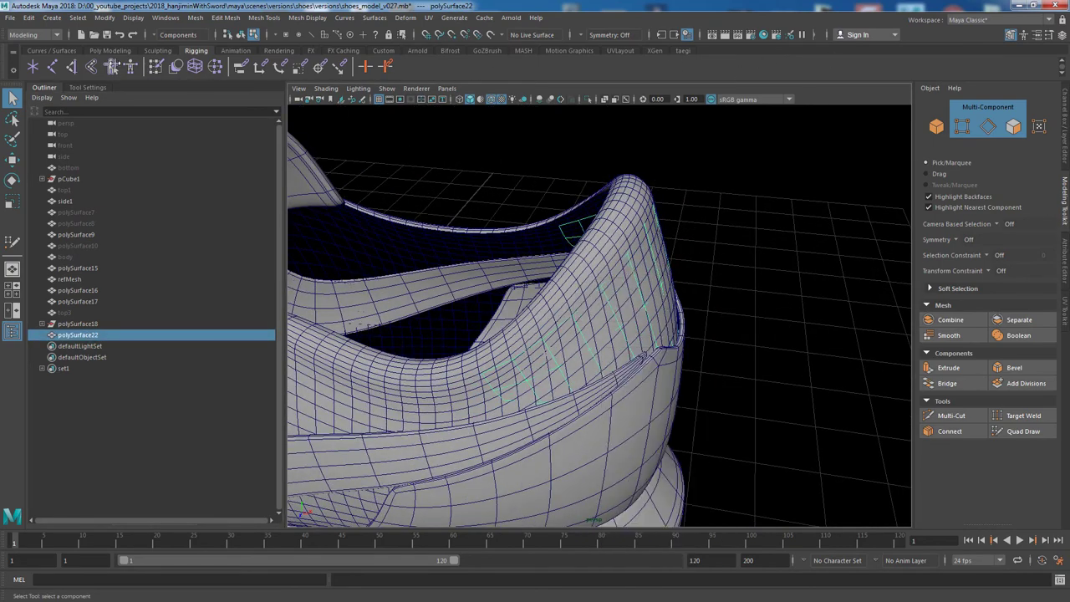
click(447, 71)
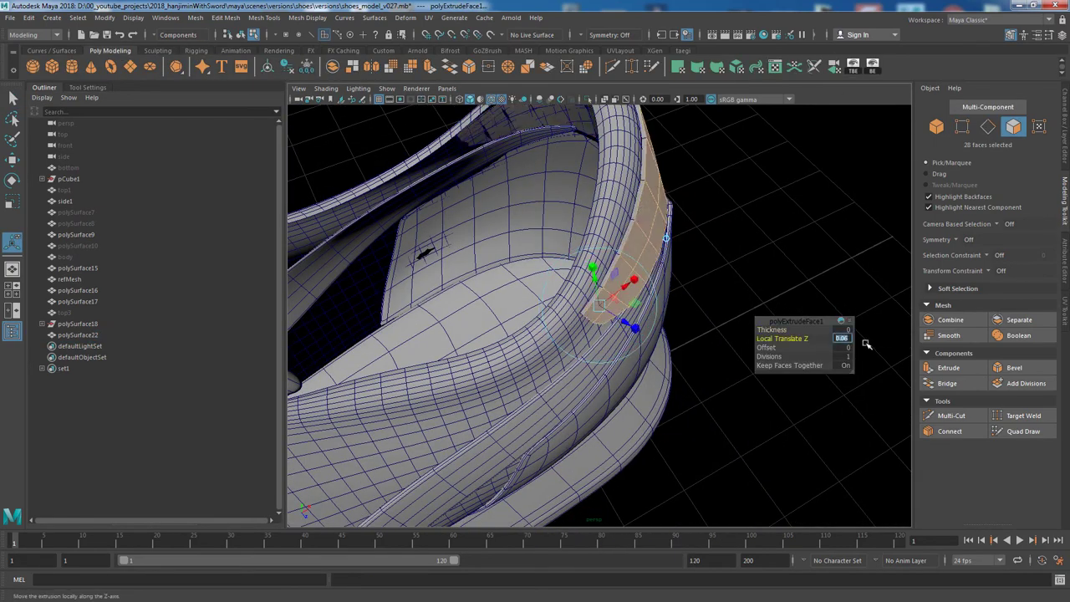
mouse_move(866, 344)
alt+mouse_down()
mouse_move(714, 342)
mouse_move(824, 401)
mouse_move(708, 262)
mouse_move(652, 305)
mouse_move(753, 318)
alt+mouse_up()
click(1064, 132)
Nudge the thickened strip to hug the collar and pick an edge along its length for a new loop.
mouse_move(670, 260)
alt+mouse_down()
mouse_move(814, 306)
mouse_move(777, 411)
mouse_move(772, 342)
alt+mouse_up()
right_drag(705, 270, 704, 242)
mouse_move(704, 242)
alt+mouse_down()
mouse_move(736, 290)
mouse_move(717, 277)
mouse_move(765, 239)
mouse_move(710, 293)
mouse_move(784, 310)
mouse_move(613, 303)
mouse_move(496, 325)
mouse_move(925, 322)
mouse_move(794, 318)
mouse_move(799, 375)
mouse_move(693, 382)
mouse_move(805, 393)
mouse_move(778, 315)
mouse_move(694, 360)
mouse_move(707, 374)
mouse_move(760, 318)
mouse_move(676, 279)
mouse_move(760, 313)
mouse_move(811, 352)
mouse_move(788, 292)
mouse_move(765, 276)
alt+mouse_up()
key(r)
click(799, 375)
click(694, 360)
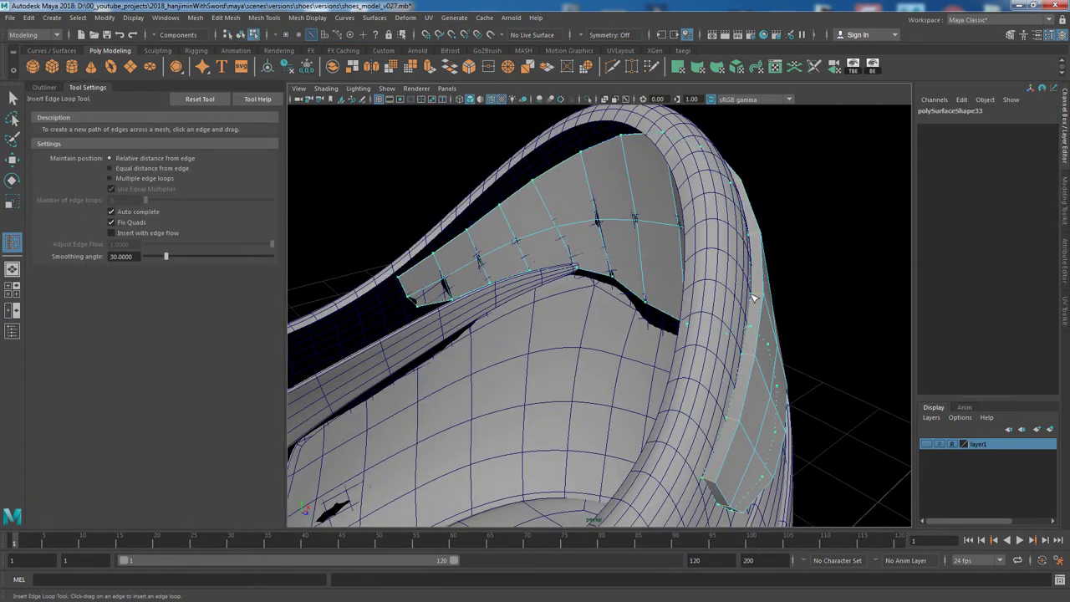
Insert the first extra edge loop across the heel panel.
shift+right_drag(776, 274, 788, 250)
alt+drag(788, 251, 780, 279)
scroll(752, 272, up, 3)
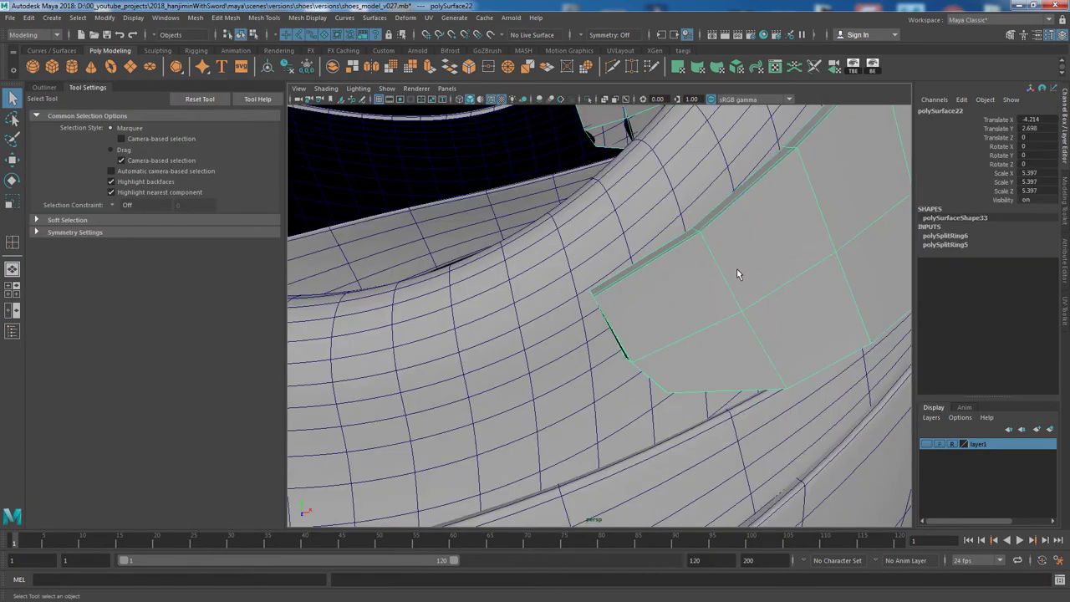
shift+right_drag(685, 295, 641, 315)
click(717, 301)
key(q)
Insert a second edge loop across the heel panel to support its curved edge.
mouse_move(716, 302)
alt+mouse_down()
mouse_move(719, 338)
mouse_move(659, 300)
alt+mouse_up()
shift+right_drag(659, 300, 554, 298)
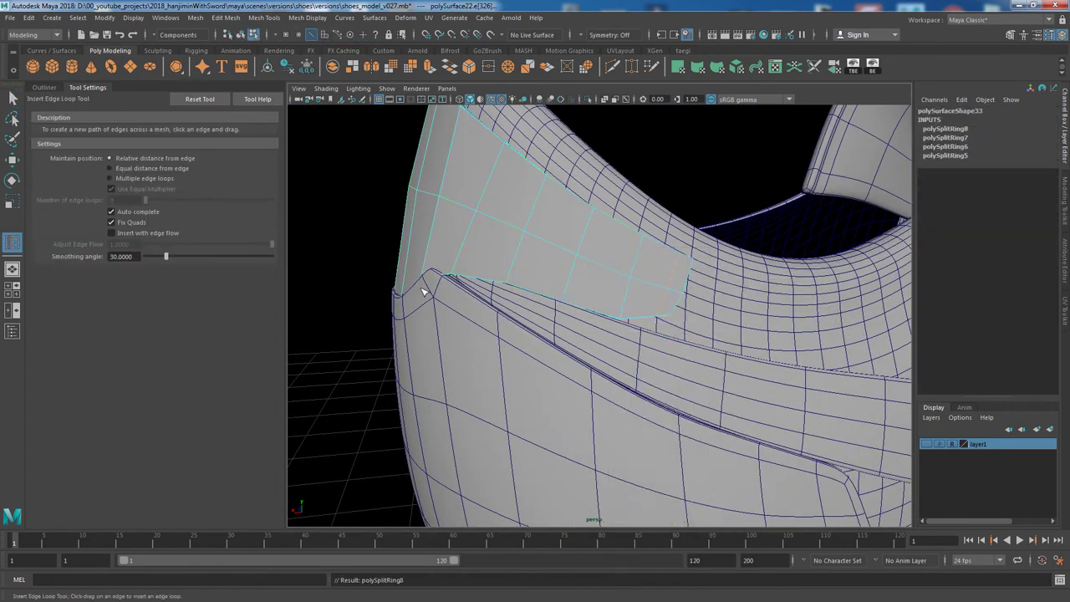
mouse_move(430, 287)
alt+mouse_down()
mouse_move(589, 292)
mouse_move(550, 250)
alt+mouse_up()
click(549, 251)
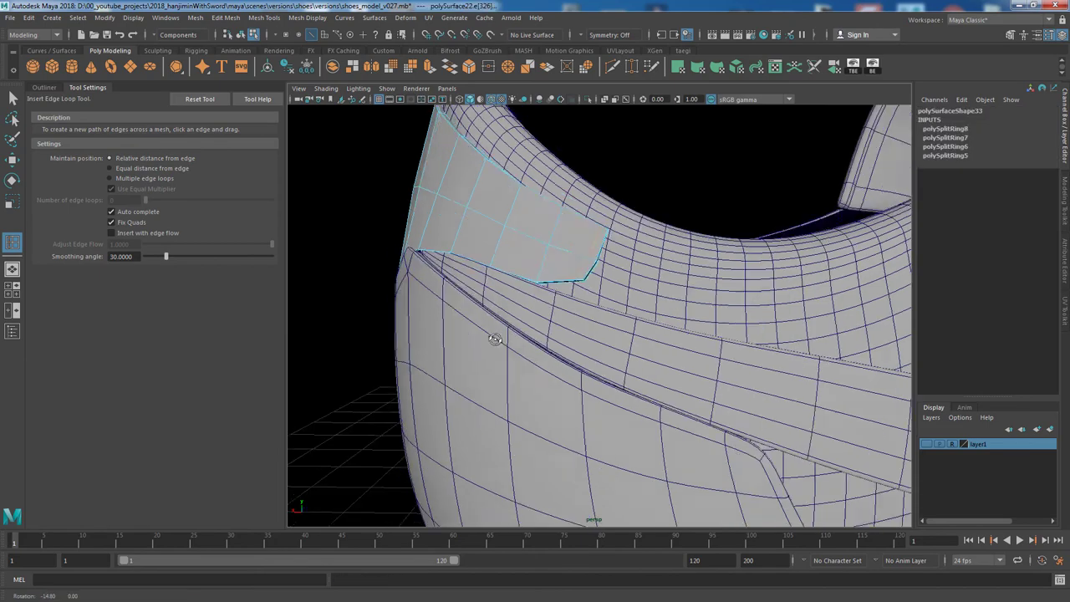
mouse_move(494, 335)
alt+mouse_down()
mouse_move(770, 376)
mouse_move(597, 270)
alt+mouse_up()
key(q)
mouse_move(728, 327)
alt+mouse_down()
mouse_move(407, 255)
mouse_move(483, 256)
alt+mouse_up()
Select a border vertex on the heel panel with the Move tool (W).
click(539, 227)
key(w)
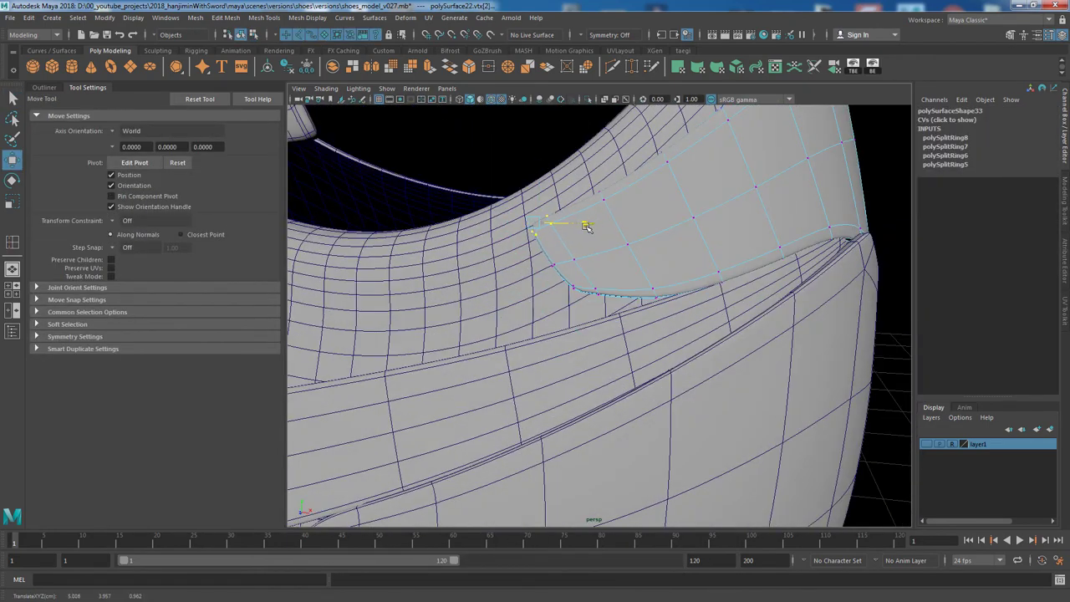
mouse_move(660, 295)
alt+mouse_down()
mouse_move(728, 335)
mouse_move(800, 239)
mouse_move(788, 304)
mouse_move(857, 344)
mouse_move(589, 305)
mouse_move(535, 351)
alt+mouse_up()
mouse_move(599, 341)
alt+mouse_down()
mouse_move(399, 301)
mouse_move(704, 329)
mouse_move(645, 251)
mouse_move(815, 209)
alt+mouse_up()
click(815, 209)
alt+right_drag(815, 209, 829, 310)
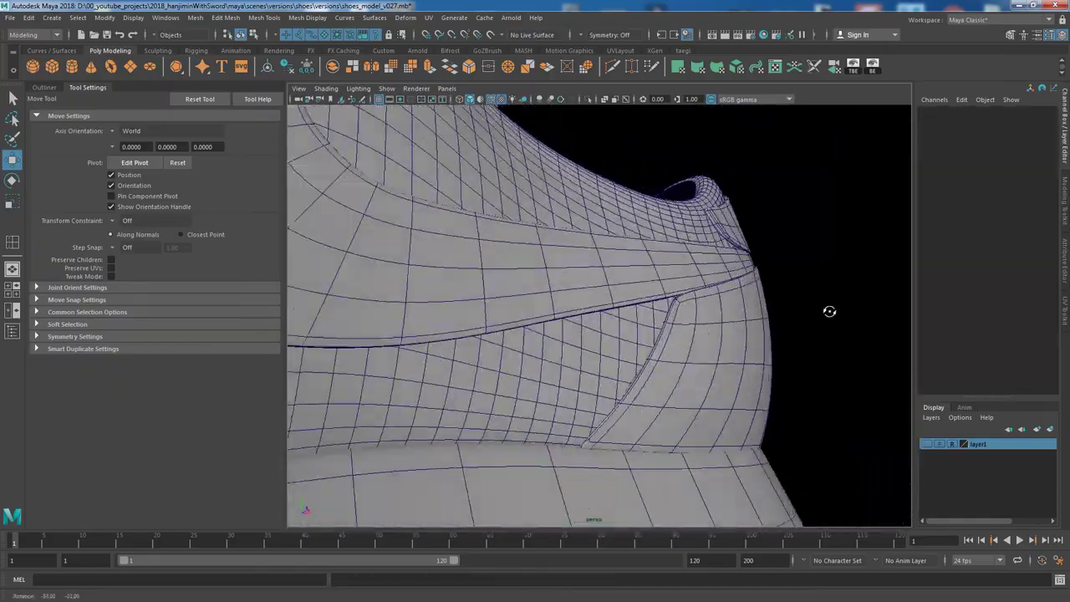
mouse_move(829, 310)
alt+mouse_down()
mouse_move(693, 349)
mouse_move(569, 299)
mouse_move(730, 301)
mouse_move(617, 272)
mouse_move(716, 279)
alt+mouse_up()
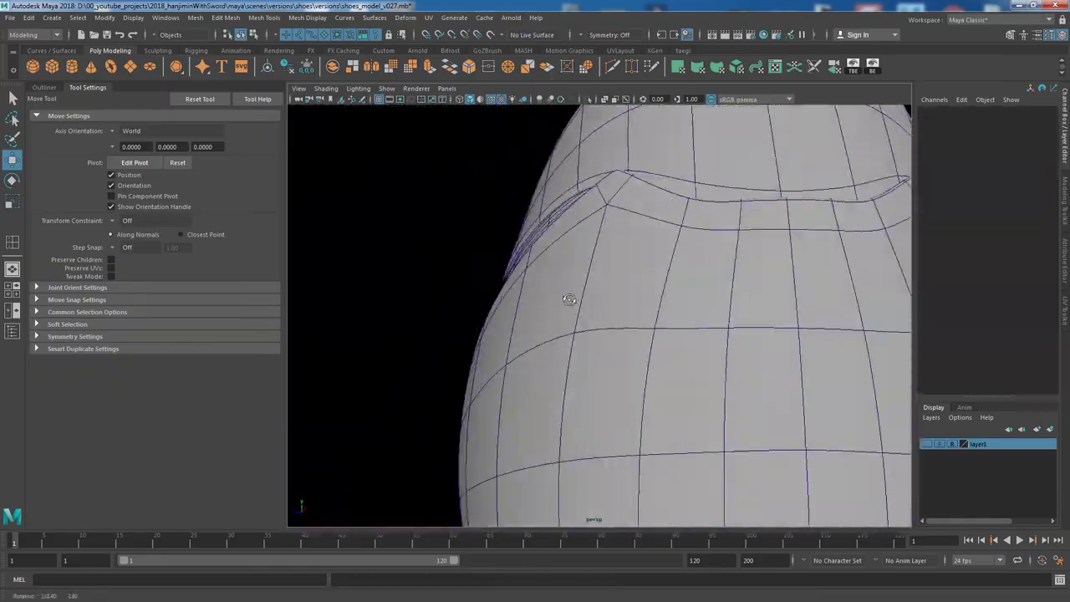
key(ctrl+z)
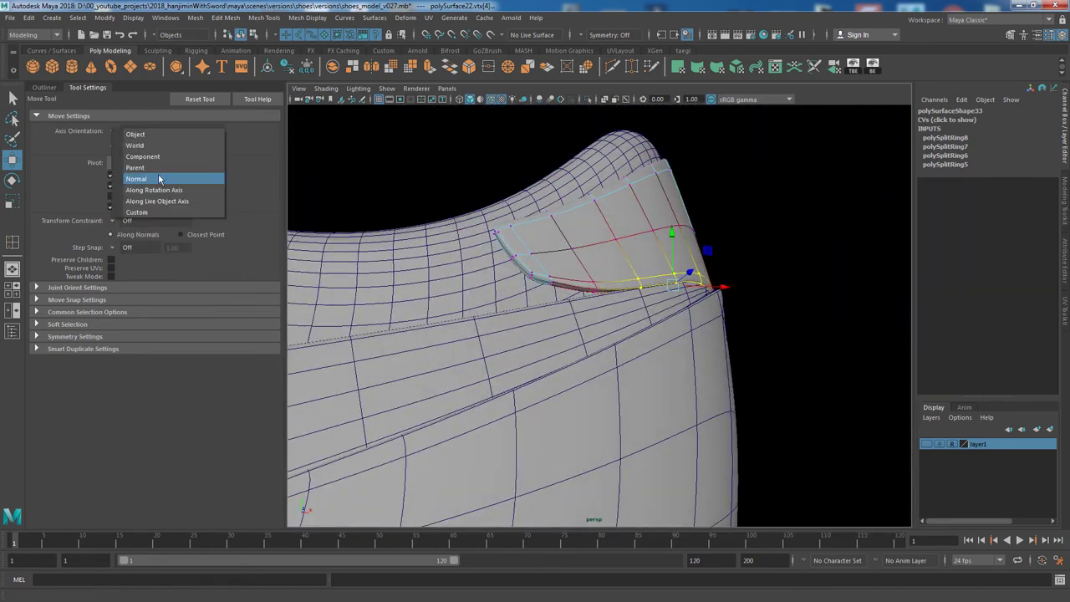
Set Move axis orientation to Component and drag panel-edge and collar-rim vertices onto the shoe surface.
click(158, 179)
click(146, 159)
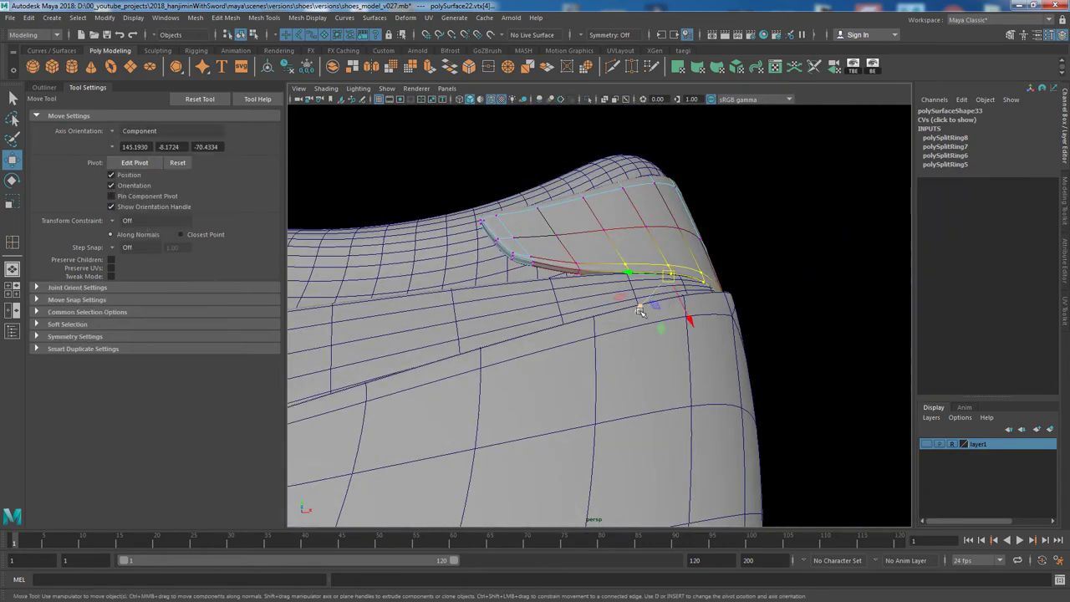
mouse_move(732, 322)
alt+mouse_down()
mouse_move(674, 280)
mouse_move(559, 300)
mouse_move(530, 382)
alt+mouse_up()
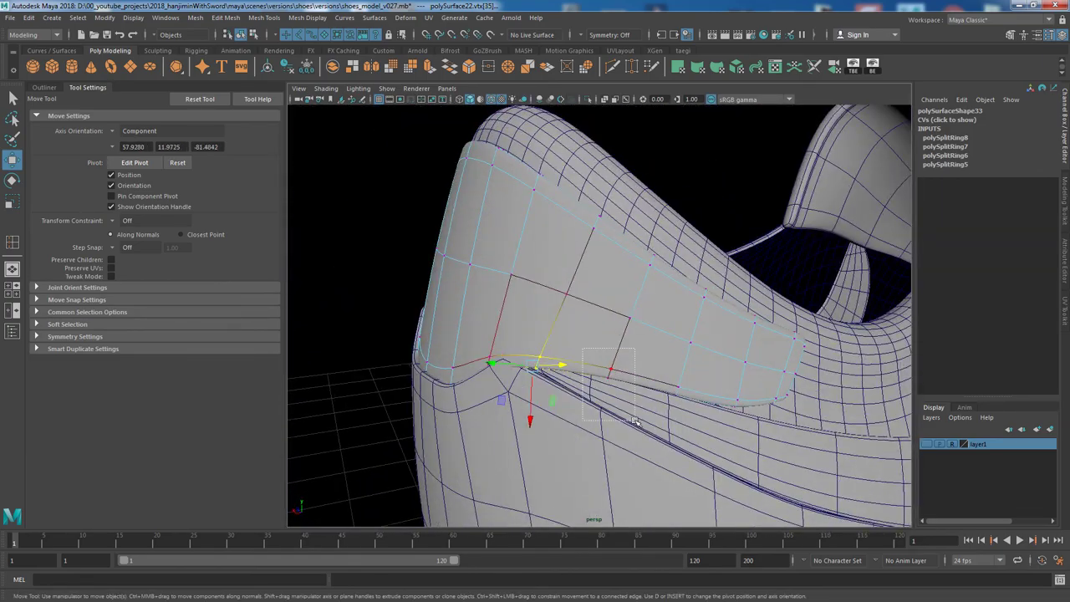
mouse_move(502, 276)
mouse_down()
mouse_move(552, 283)
mouse_move(649, 380)
mouse_move(515, 386)
mouse_move(609, 330)
mouse_move(519, 376)
mouse_move(609, 330)
mouse_move(627, 338)
mouse_up()
double_click(594, 311)
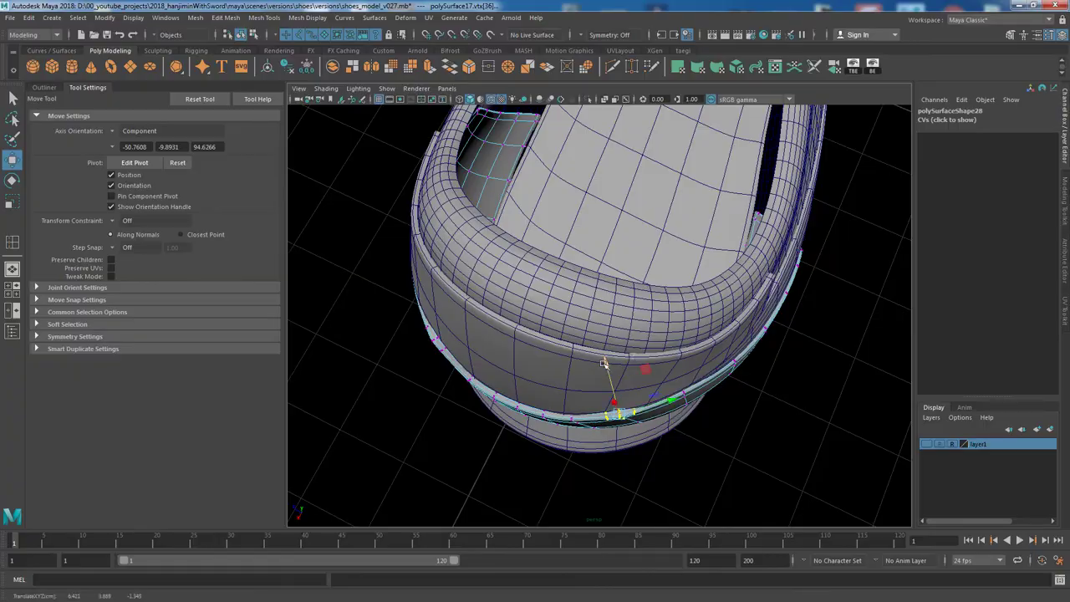
mouse_move(604, 363)
alt+mouse_down()
mouse_move(711, 419)
mouse_move(453, 380)
alt+mouse_up()
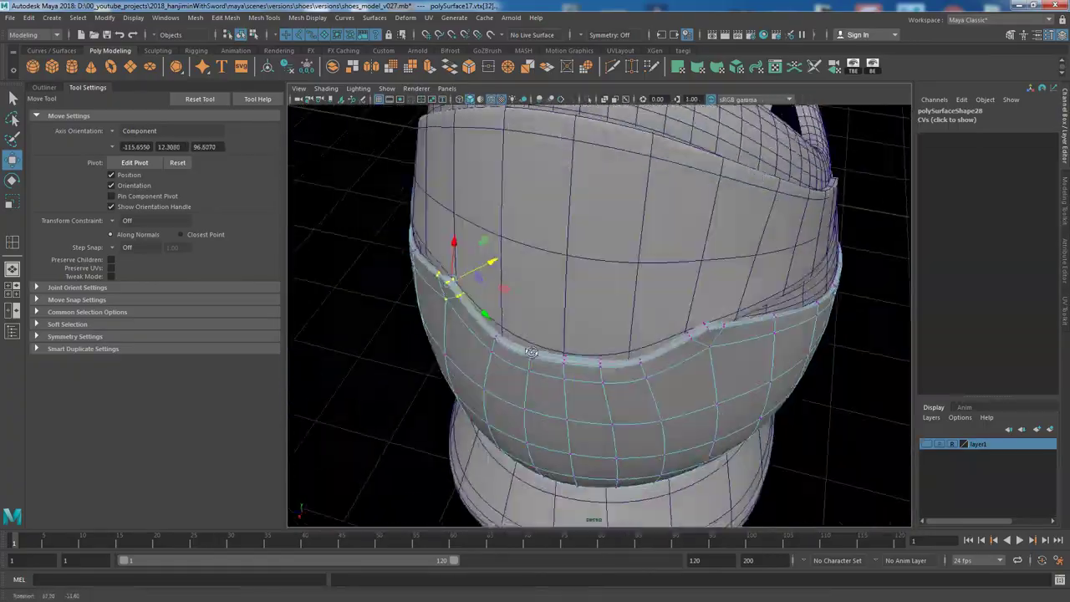
alt+drag(531, 351, 586, 368)
click(543, 403)
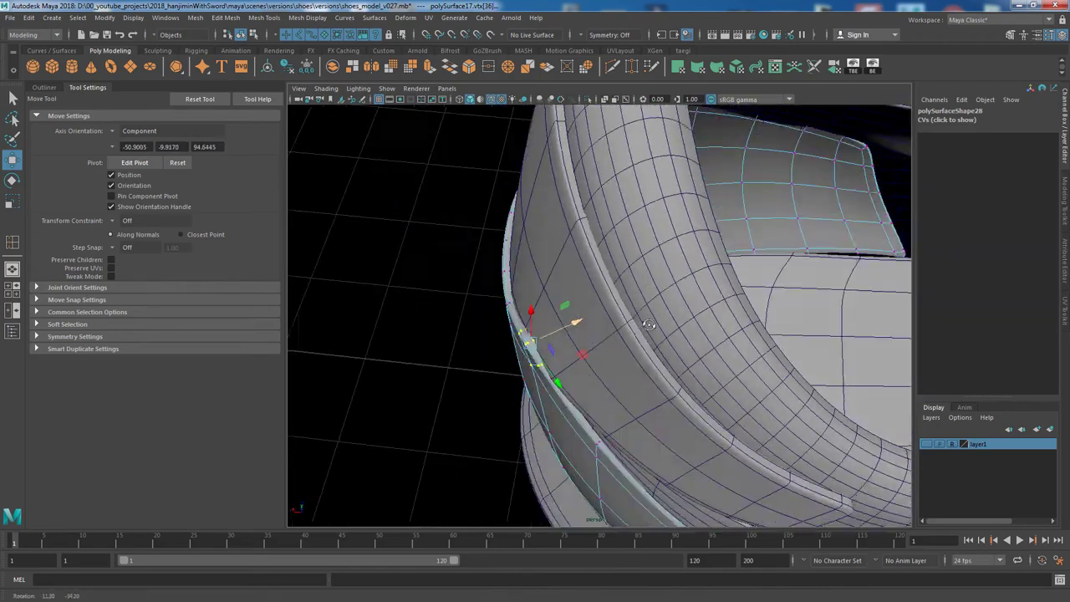
Switch back to the heel panel's vertices, adjust another one and review the whole shoe.
right_click(597, 368)
click(597, 334)
mouse_move(597, 334)
alt+mouse_down()
mouse_move(635, 352)
mouse_move(585, 314)
mouse_move(652, 377)
mouse_move(673, 435)
mouse_move(641, 390)
mouse_move(798, 407)
mouse_move(800, 444)
mouse_move(851, 195)
alt+mouse_up()
click(692, 425)
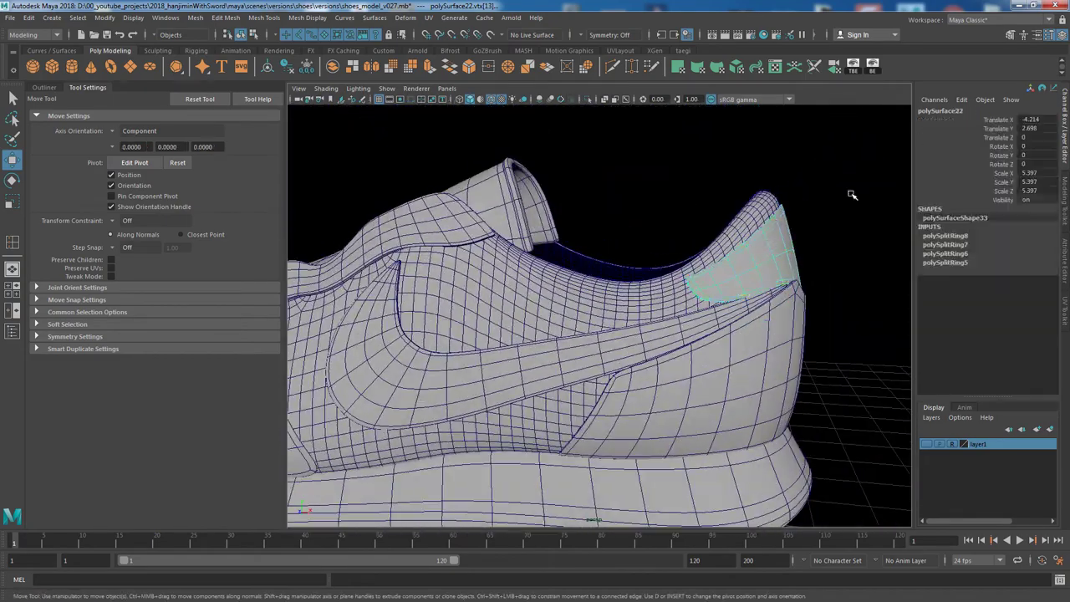
alt+right_drag(851, 195, 777, 318)
alt+drag(777, 318, 823, 418)
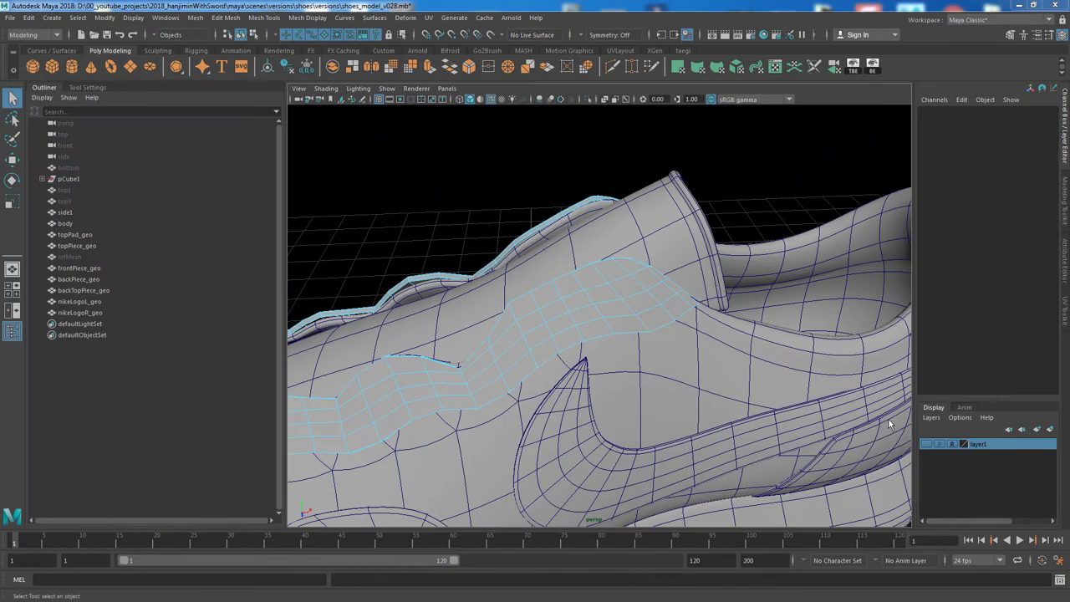
Extrude the selected face on the top piece twice to start an eyelet recess.
alt+right_drag(752, 361, 705, 368)
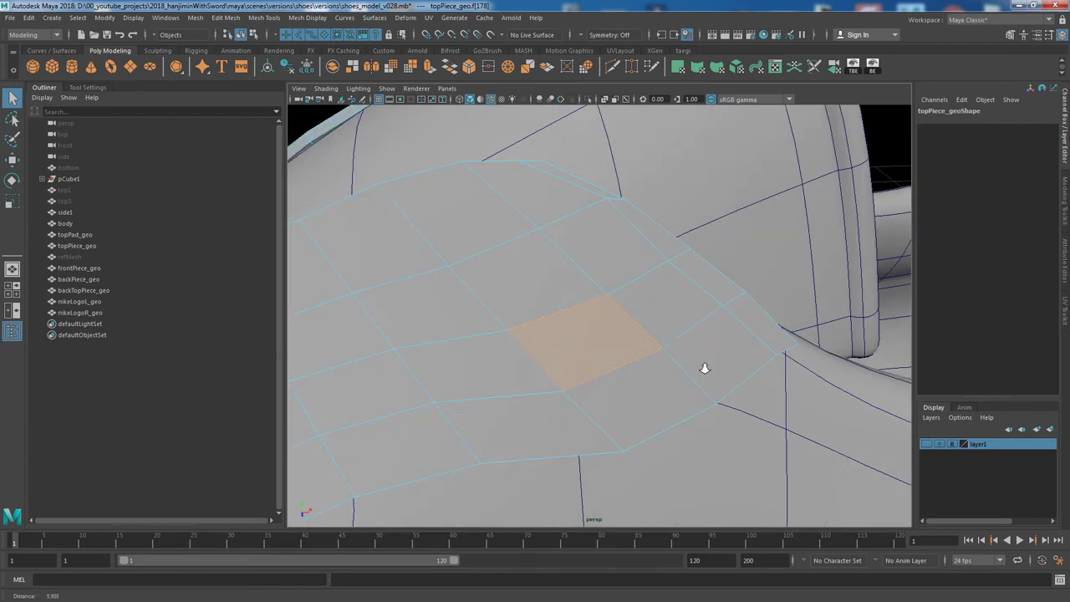
click(433, 67)
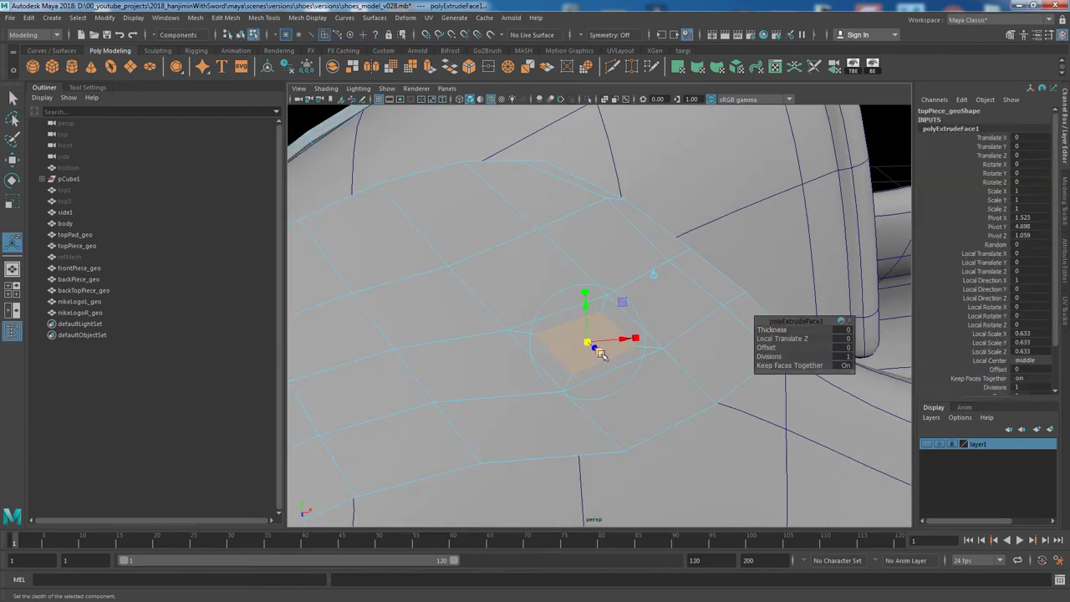
alt+drag(614, 352, 707, 399)
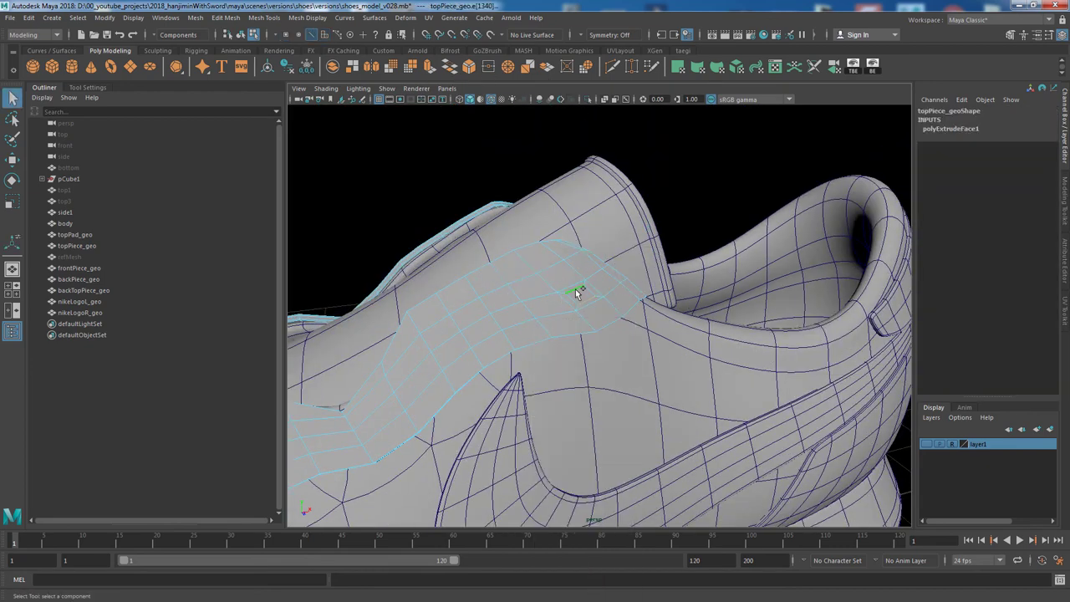
scroll(585, 304, up, 5)
key(w)
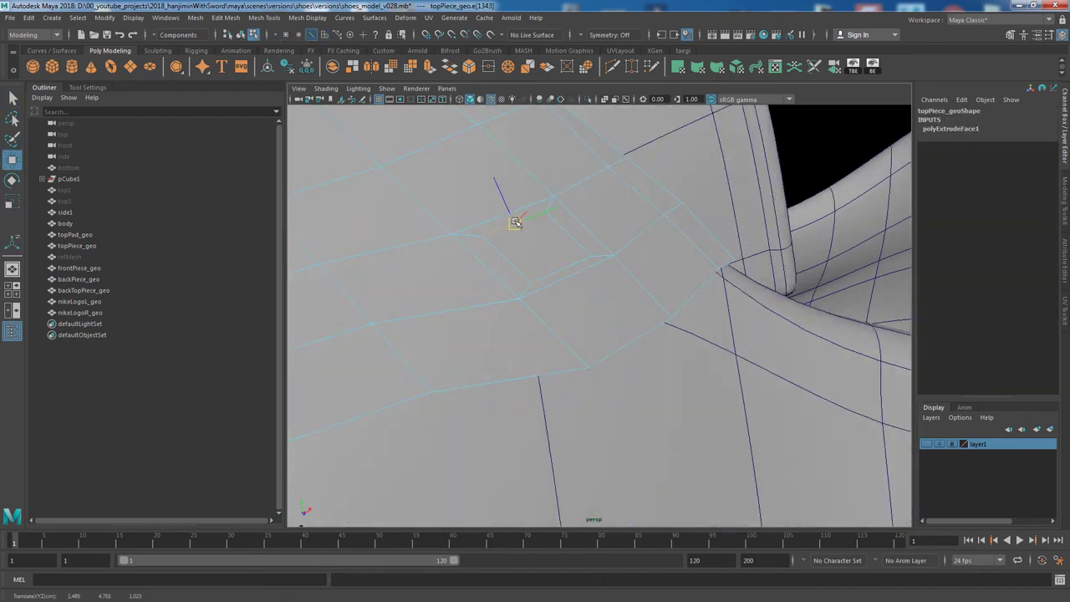
key(ctrl+e)
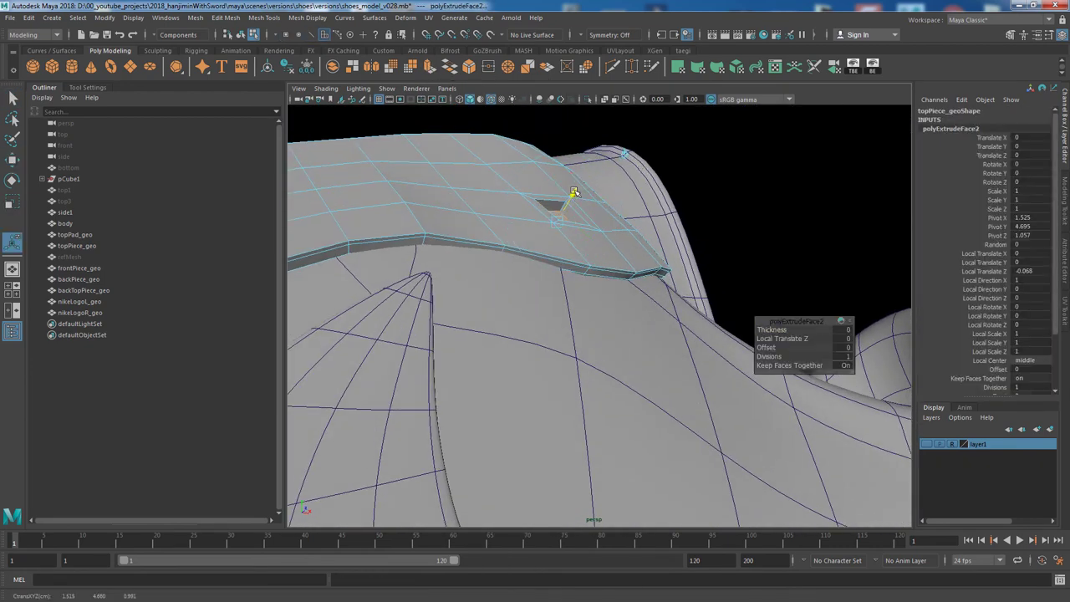
mouse_move(577, 194)
alt+mouse_down()
mouse_move(631, 334)
mouse_move(761, 206)
alt+mouse_up()
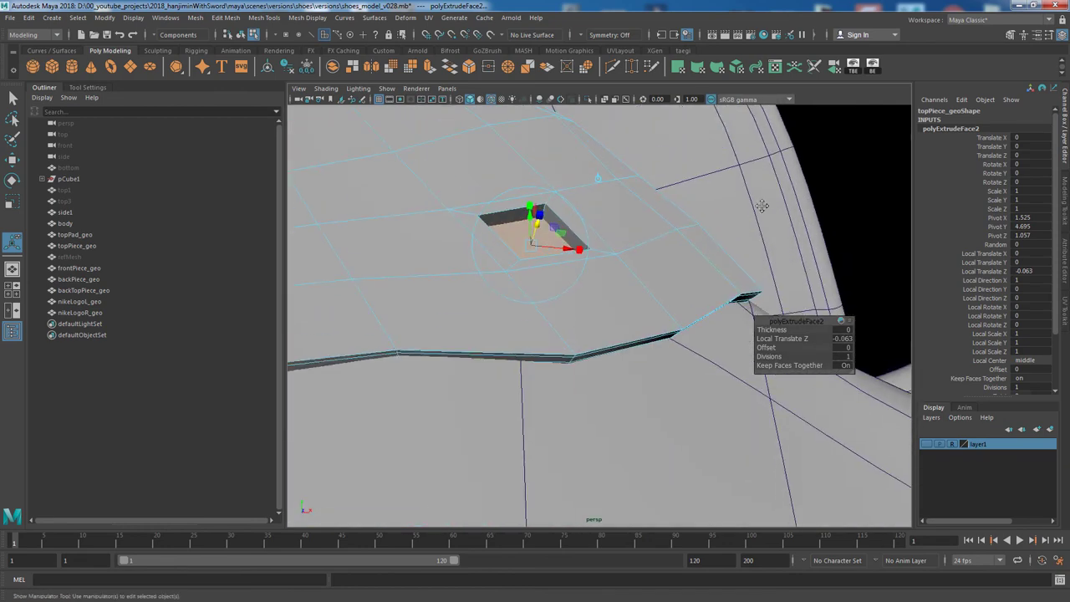
alt+drag(792, 268, 638, 313)
click(586, 318)
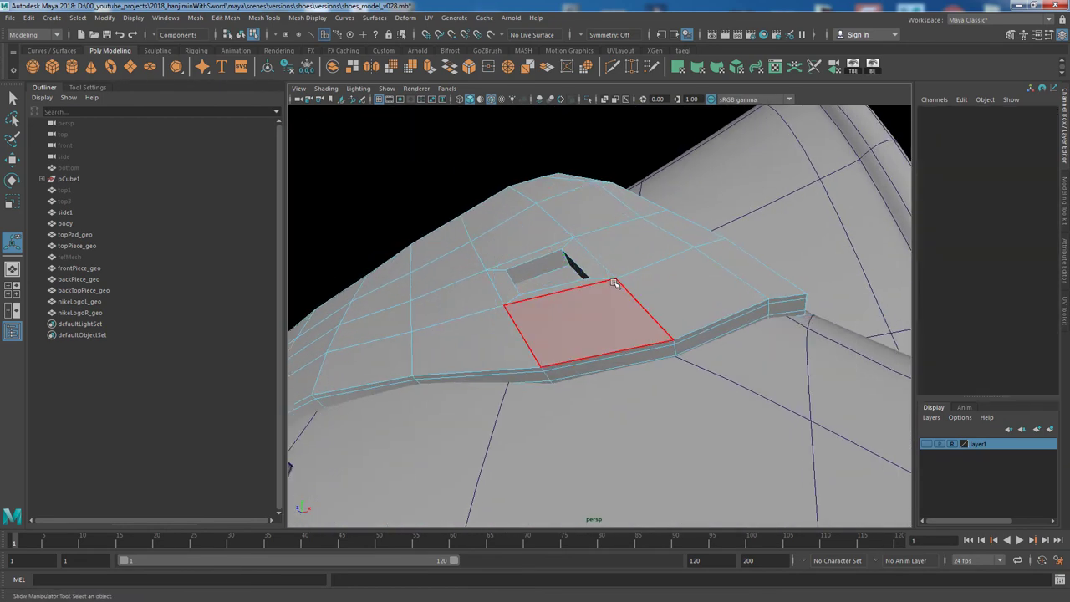
key(ctrl+z)
key(q)
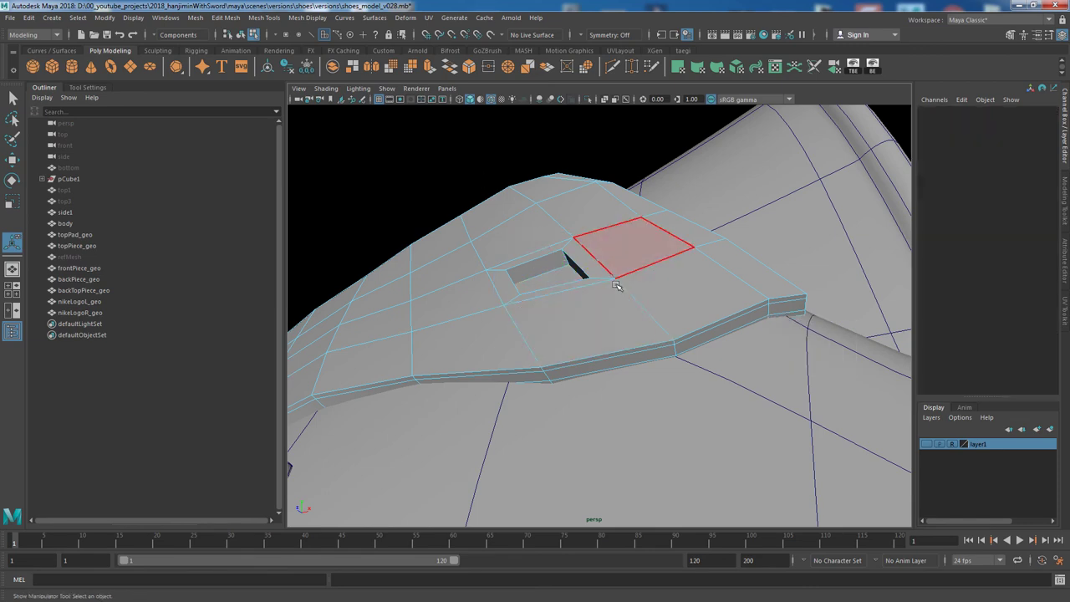
Add an edge loop beside the eyelet slot on the top piece.
key(F8)
shift+right_drag(595, 272, 585, 376)
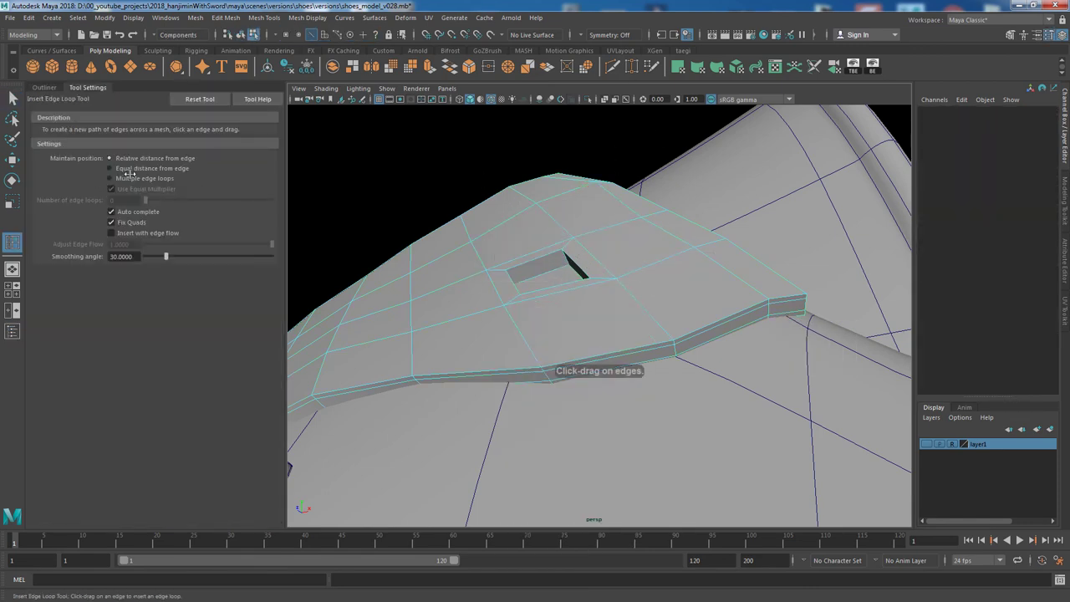
click(566, 264)
key(q)
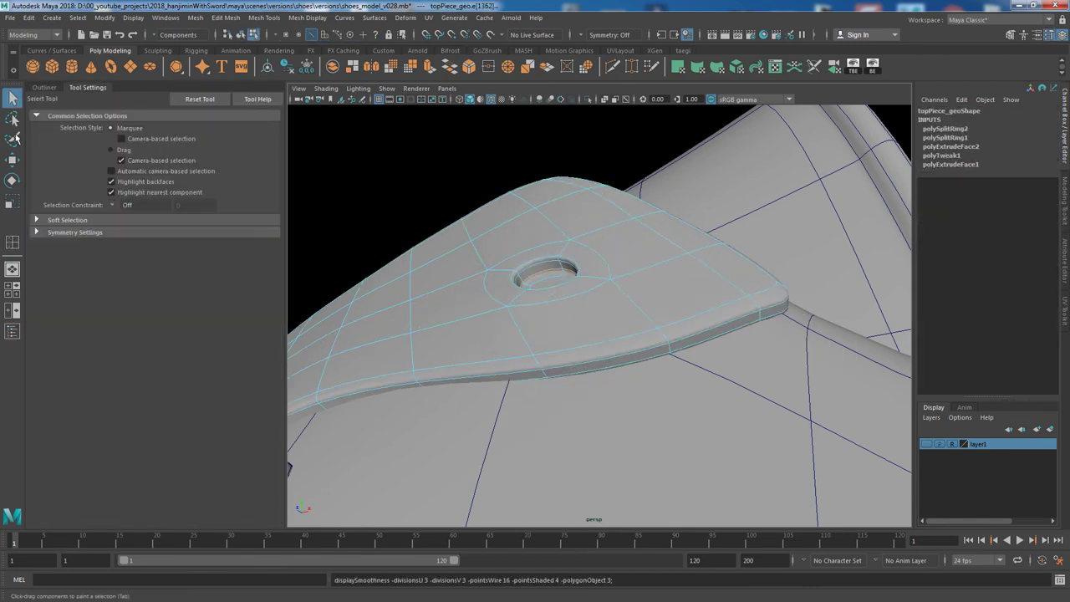
alt+drag(602, 318, 653, 301)
Delete the edges around the eyelet to open a hole and check it with smooth preview.
key(F8)
alt+right_drag(669, 310, 720, 345)
mouse_move(720, 345)
alt+mouse_down()
mouse_move(777, 405)
mouse_move(726, 388)
alt+mouse_up()
click(776, 405)
key(ctrl+Delete)
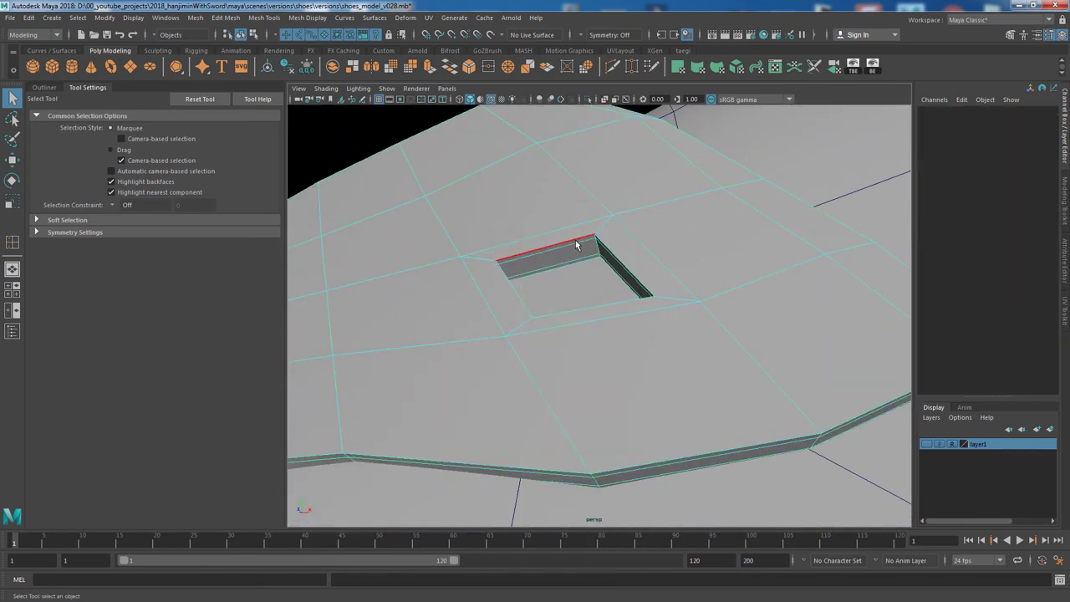
key(w)
alt+drag(741, 226, 679, 343)
alt+right_drag(679, 344, 760, 310)
key(1)
mouse_move(760, 311)
alt+mouse_down()
mouse_move(691, 280)
mouse_move(582, 285)
mouse_move(650, 251)
alt+mouse_up()
click(583, 286)
key(3)
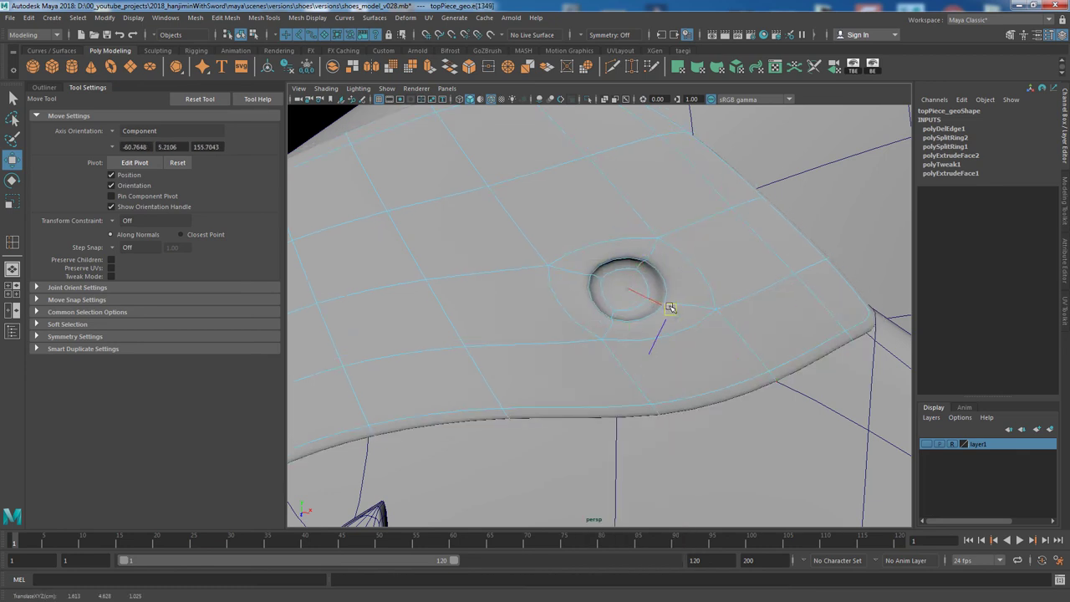
Inspect the eyelet cage, then return to object mode with smooth preview on and select the top piece.
key(1)
alt+drag(640, 266, 560, 276)
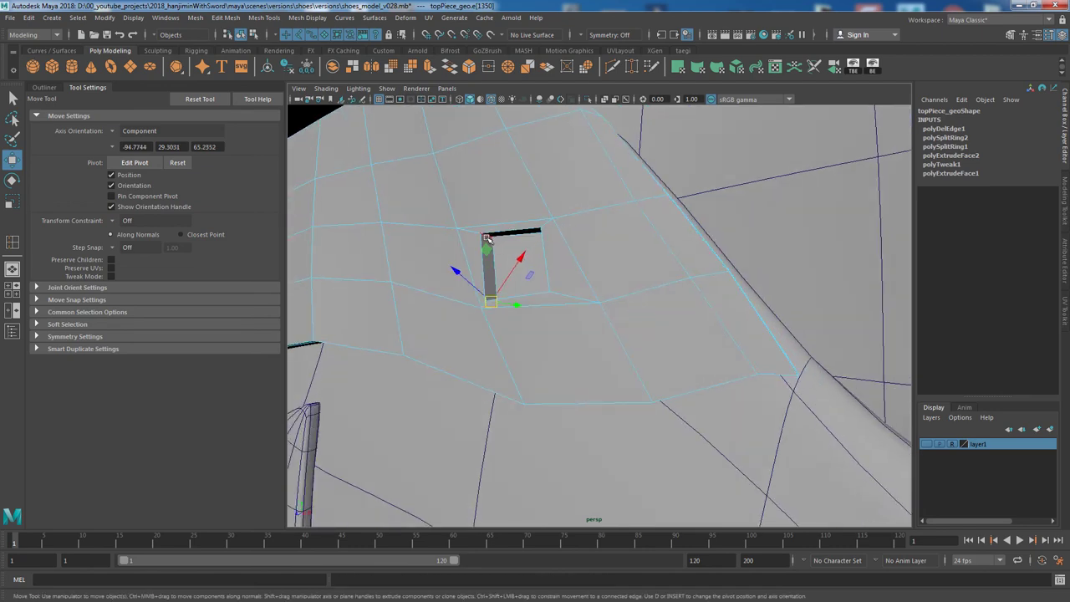
mouse_move(687, 334)
alt+mouse_down()
mouse_move(706, 343)
mouse_move(681, 287)
mouse_move(626, 282)
alt+mouse_up()
key(1)
mouse_move(626, 282)
right_down()
mouse_move(629, 259)
mouse_move(629, 303)
right_up()
mouse_move(627, 301)
alt+mouse_down()
mouse_move(803, 360)
mouse_move(625, 372)
mouse_move(644, 347)
mouse_move(607, 371)
mouse_move(602, 398)
mouse_move(547, 390)
mouse_move(650, 410)
mouse_move(642, 366)
alt+mouse_up()
key(q)
key(F8)
key(3)
click(607, 371)
Pick a quad face on the top piece and frame its corner vertex up close.
key(F11)
click(642, 366)
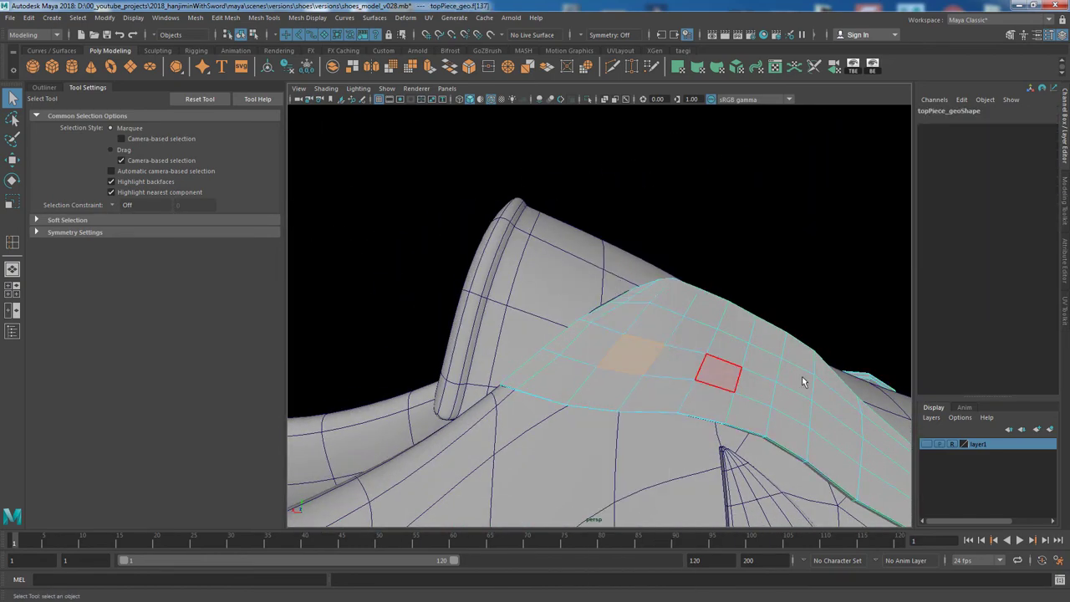
mouse_move(805, 377)
alt+mouse_down()
mouse_move(830, 462)
mouse_move(614, 346)
alt+mouse_up()
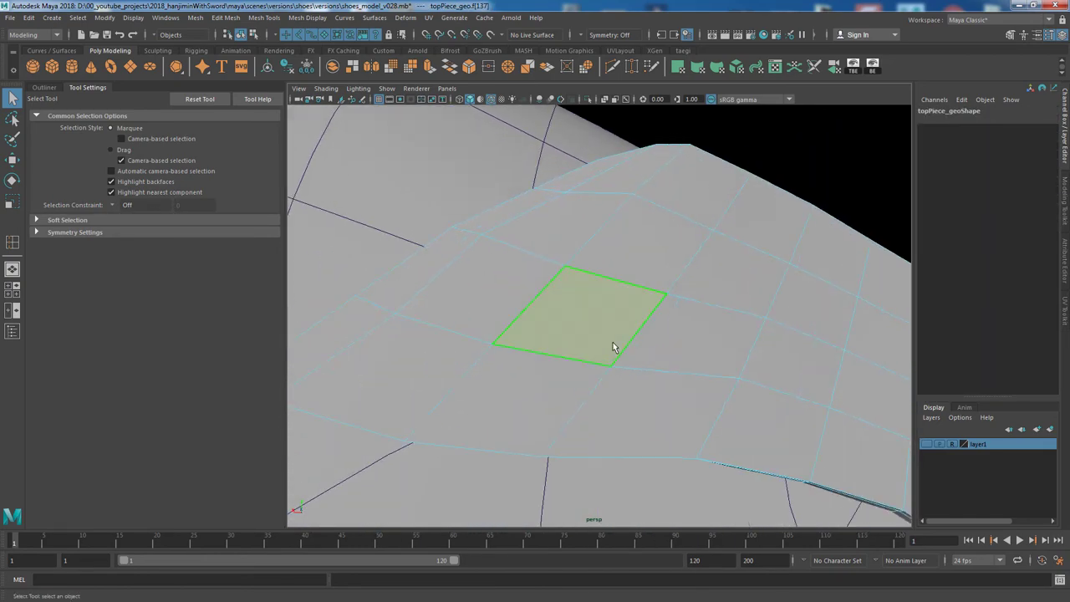
key(F9)
click(535, 366)
key(w)
alt+drag(535, 366, 303, 83)
key(f)
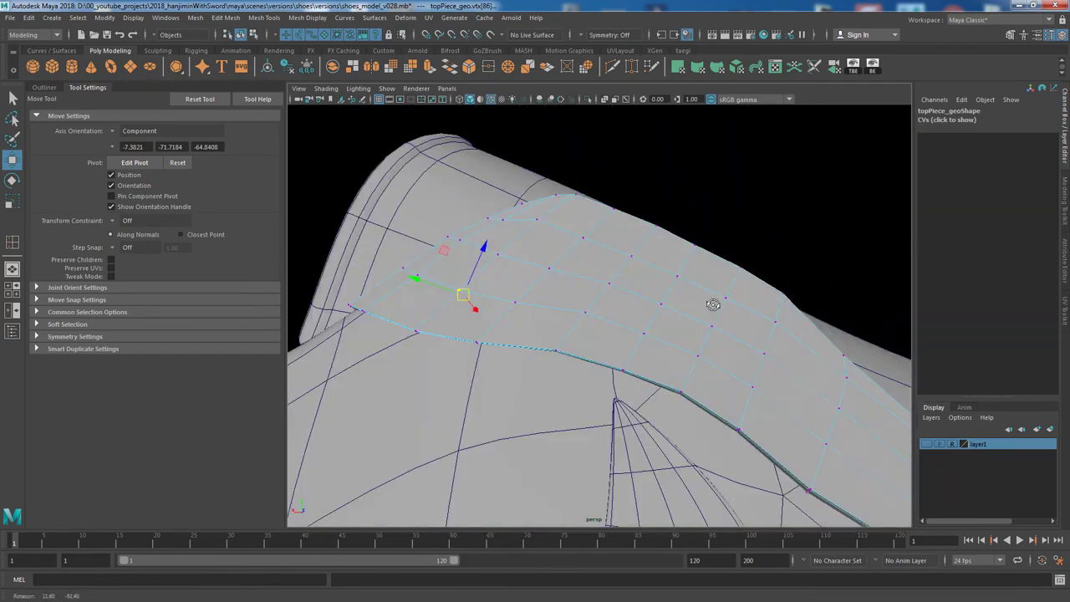
alt+drag(712, 304, 754, 391)
key(a)
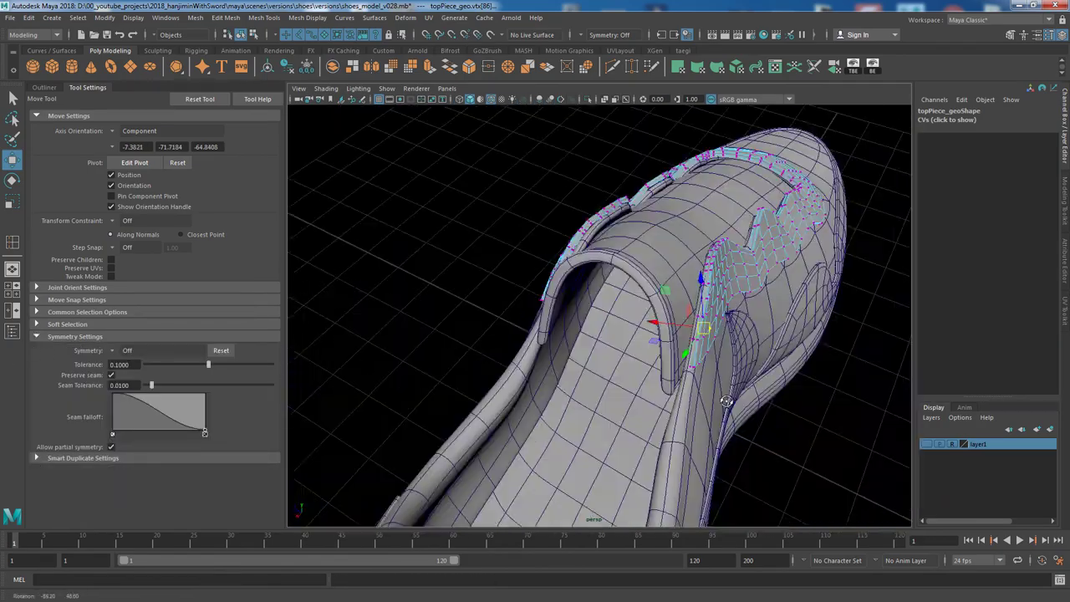
key(f)
mouse_move(613, 333)
alt+mouse_down()
mouse_move(770, 368)
mouse_move(708, 354)
alt+mouse_up()
key(4)
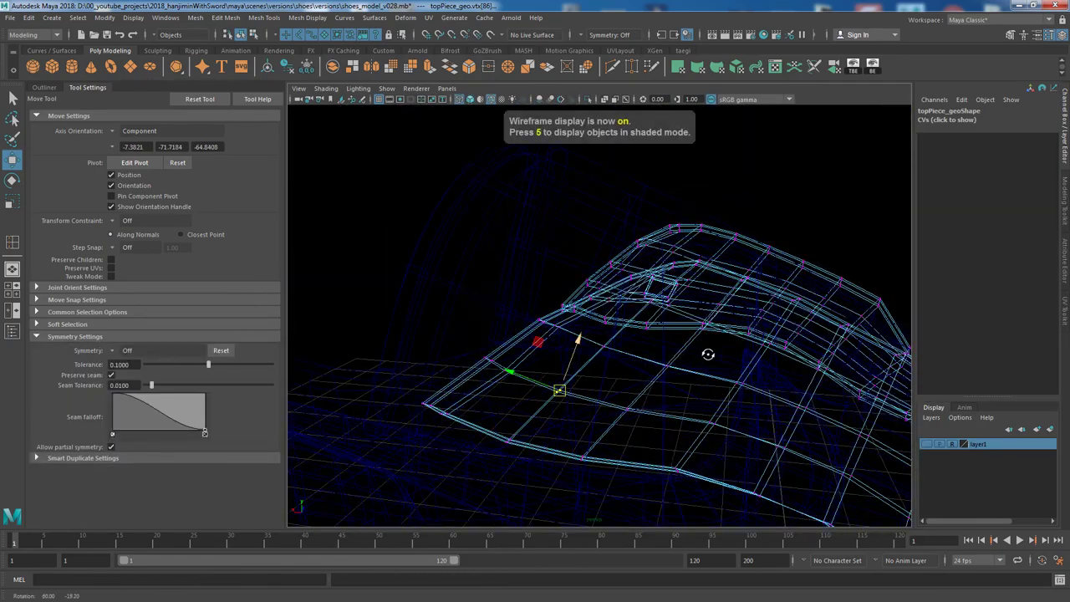
key(5)
alt+drag(591, 405, 128, 274)
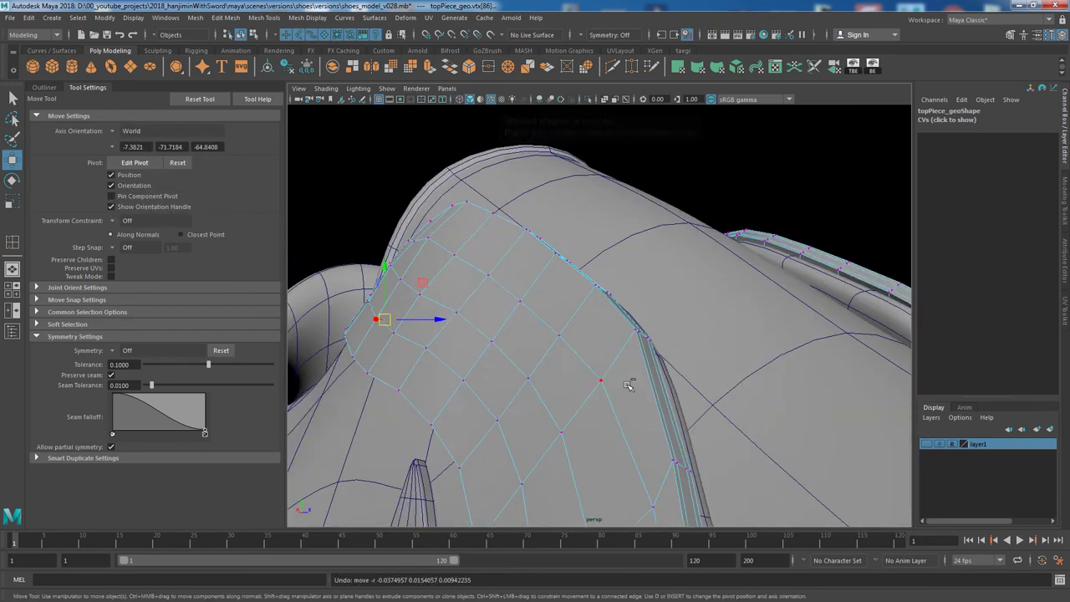
mouse_move(786, 386)
alt+mouse_down()
mouse_move(769, 358)
mouse_move(687, 357)
alt+mouse_up()
Slide the vertices around the face along the shoe surface to square up the quad.
click(610, 436)
alt+middle_drag(611, 436, 626, 407)
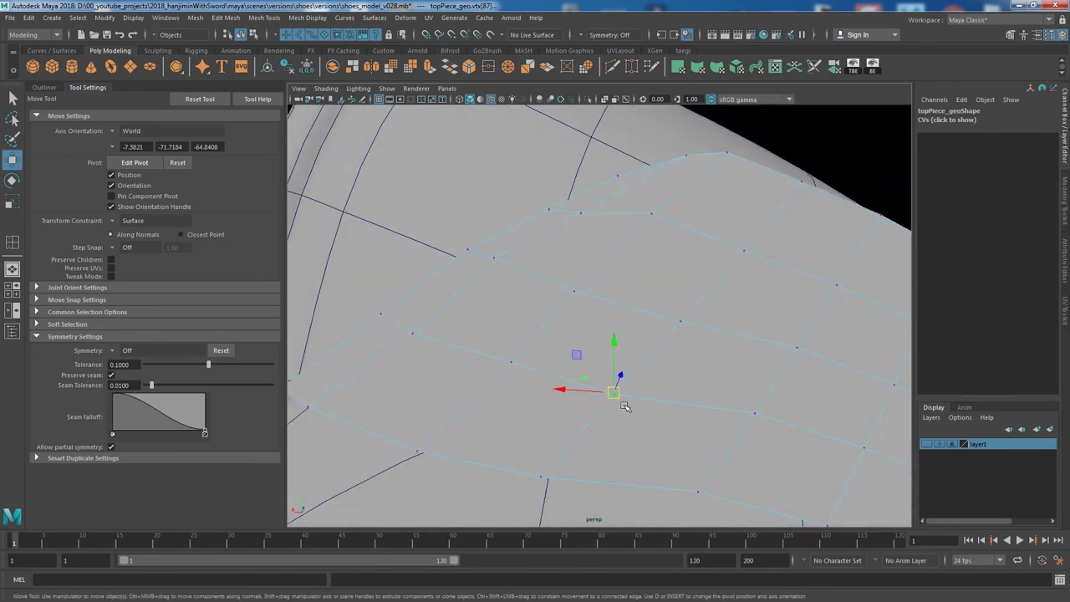
alt+middle_drag(692, 343, 668, 277)
click(668, 276)
alt+middle_drag(679, 364, 633, 354)
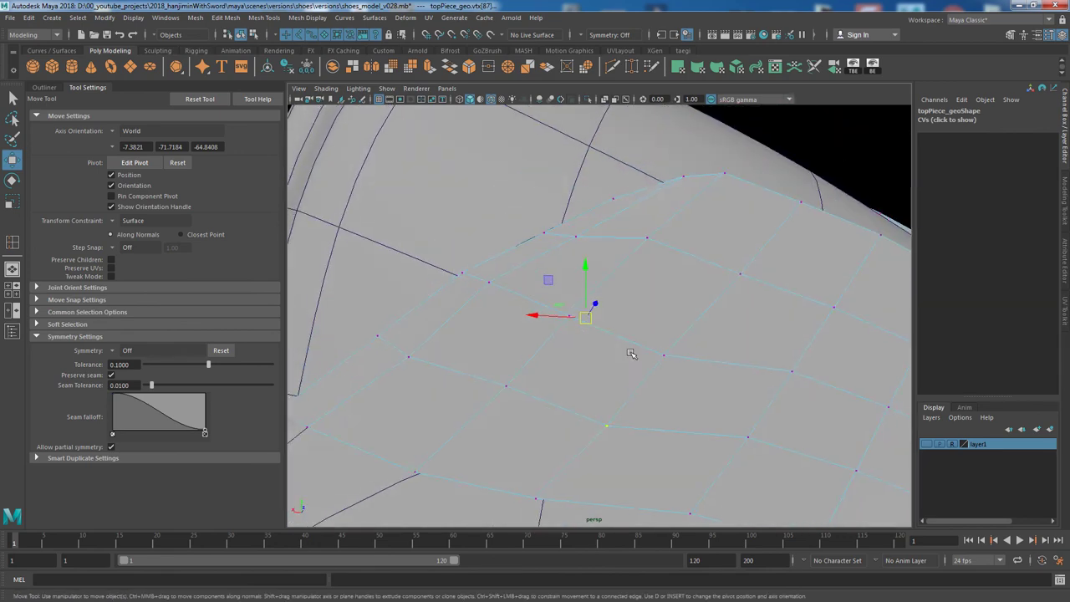
click(635, 328)
click(687, 250)
alt+middle_drag(687, 250, 672, 263)
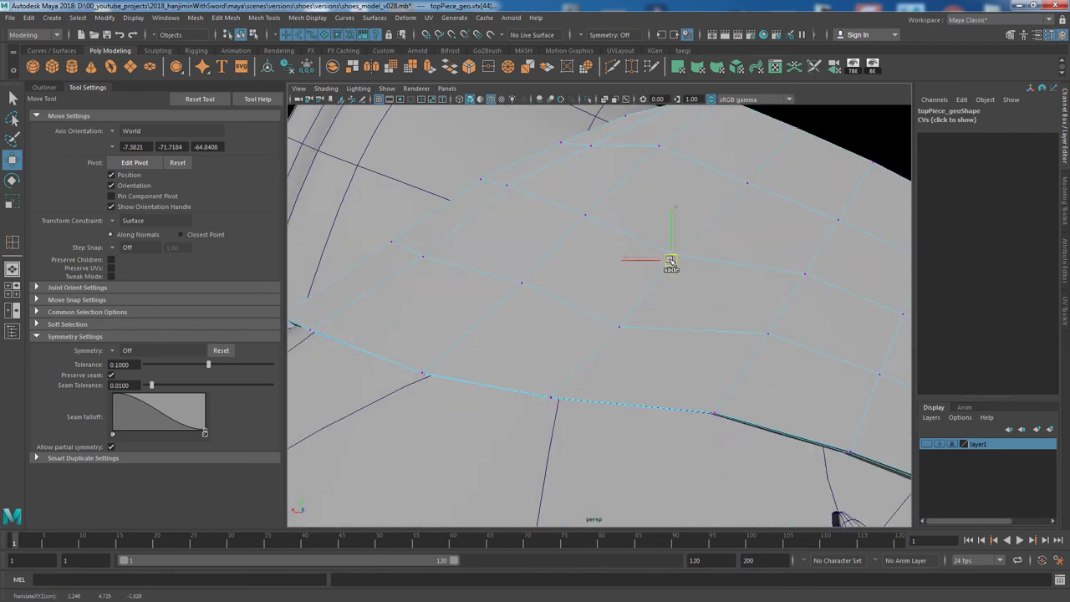
Extrude the chosen face and shrink it to local scale 0.7 as a square eyelet inset.
click(429, 69)
alt+drag(676, 258, 718, 238)
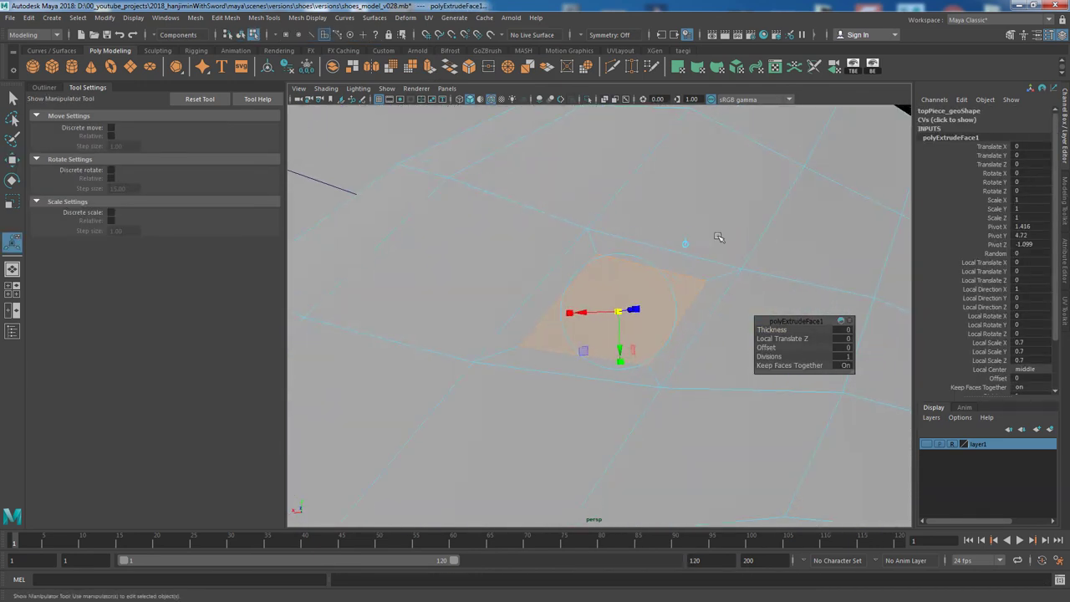
key(q)
key(4)
key(5)
click(501, 353)
key(w)
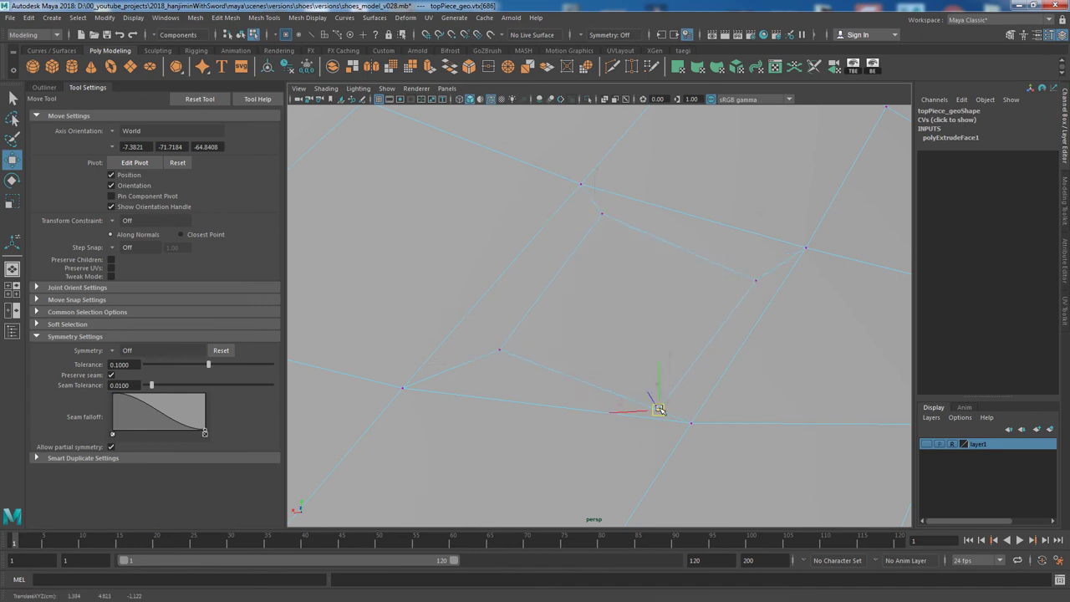
Step back through earlier camera views to the close view of the inset vertex.
scroll(791, 314, down, 5)
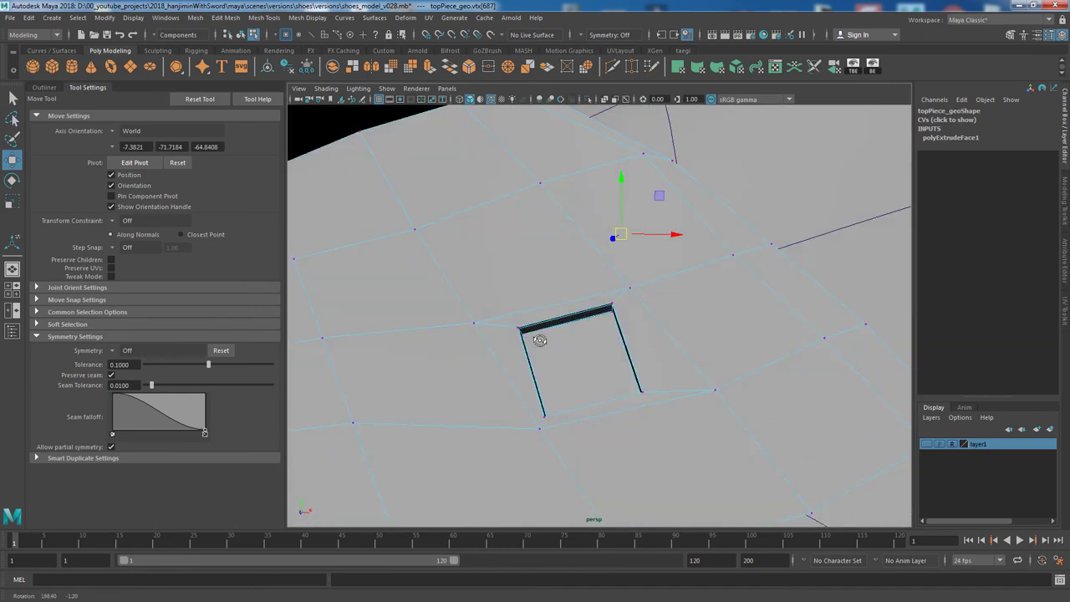
alt+drag(566, 390, 559, 384)
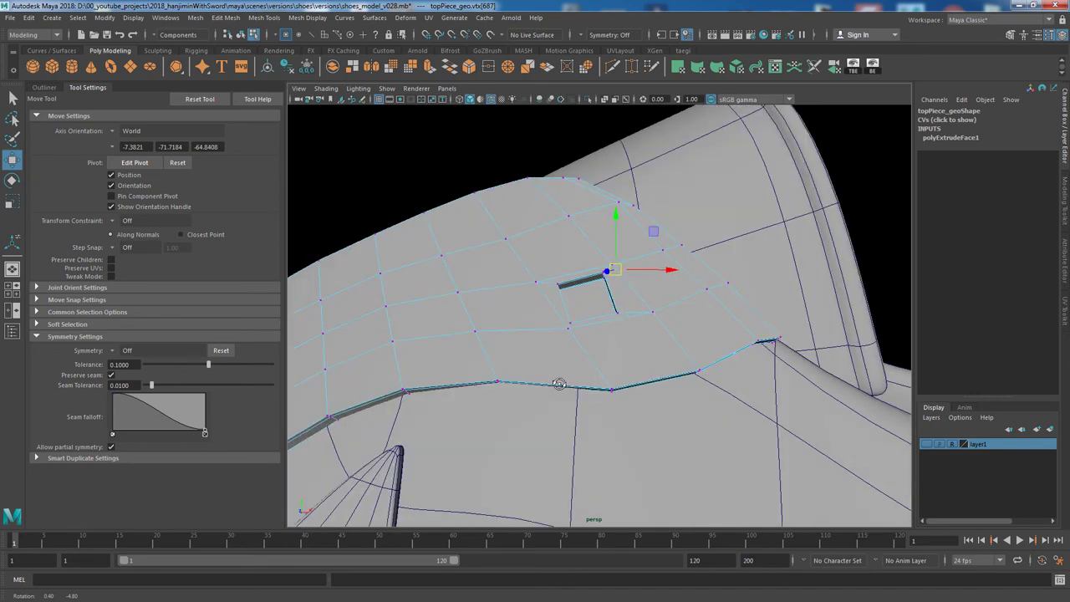
key(z)
key(z)
key(z)
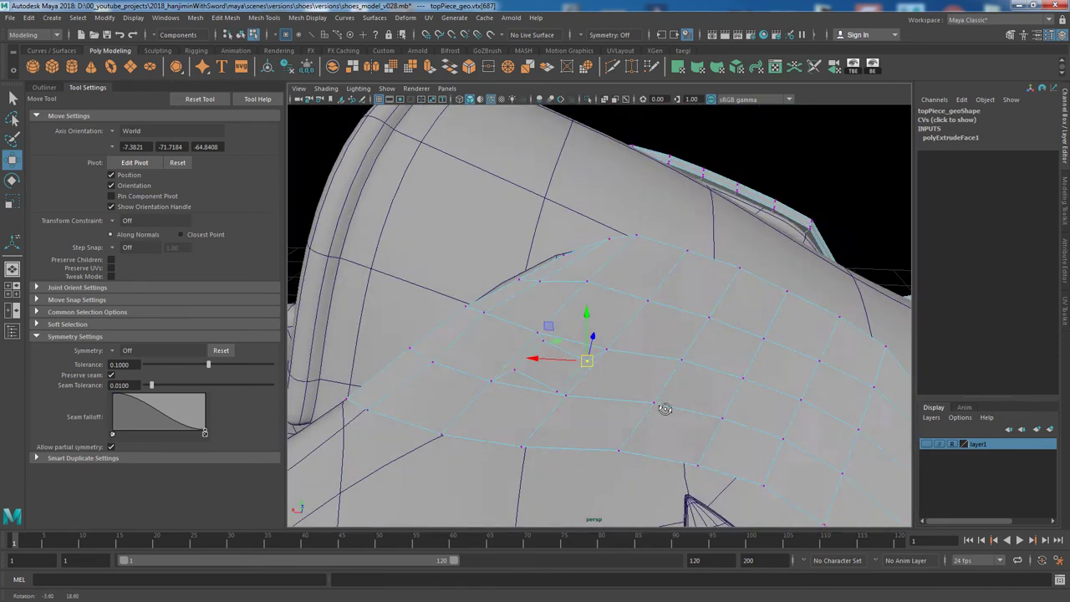
key(z)
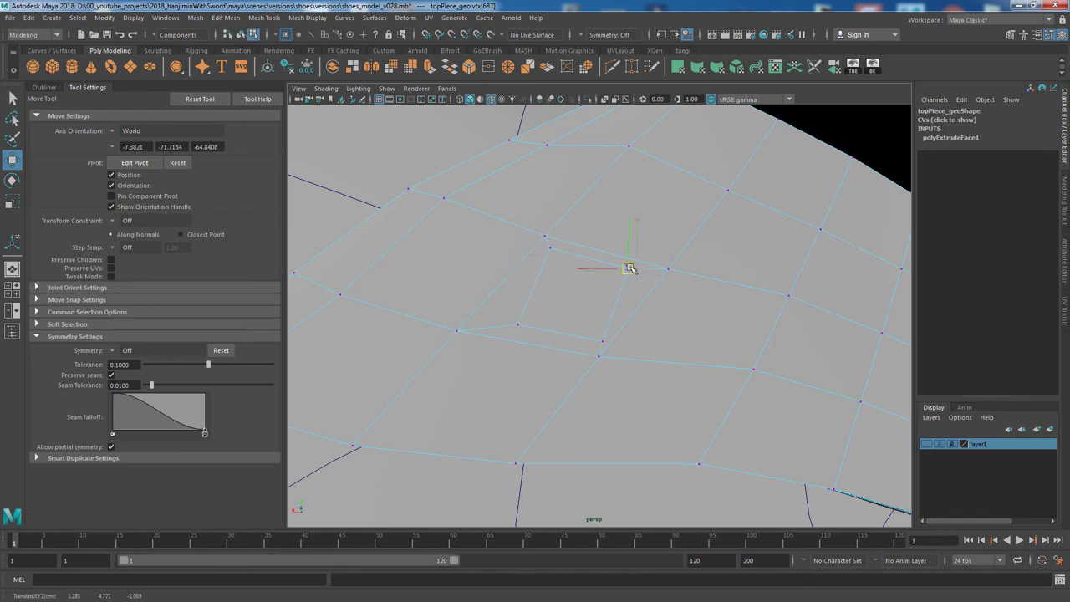
key(z)
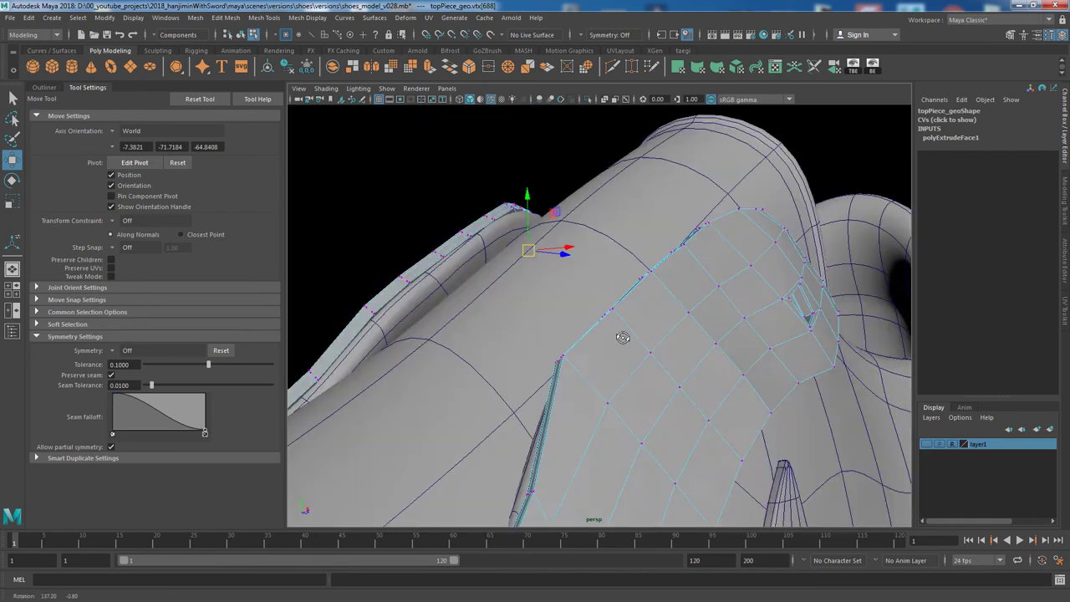
key(z)
key(z)
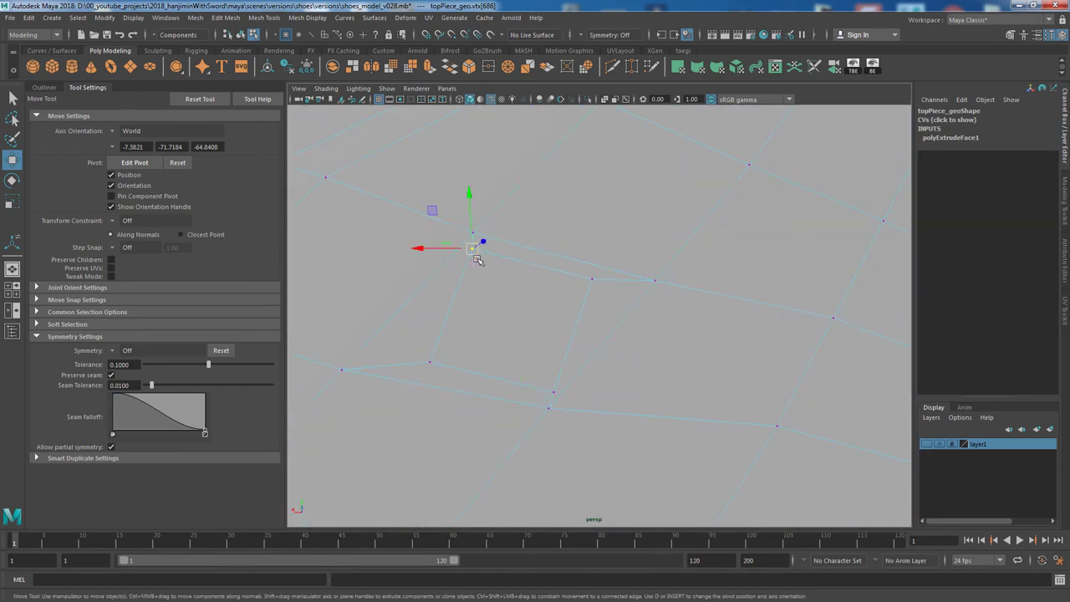
key(z)
key(z)
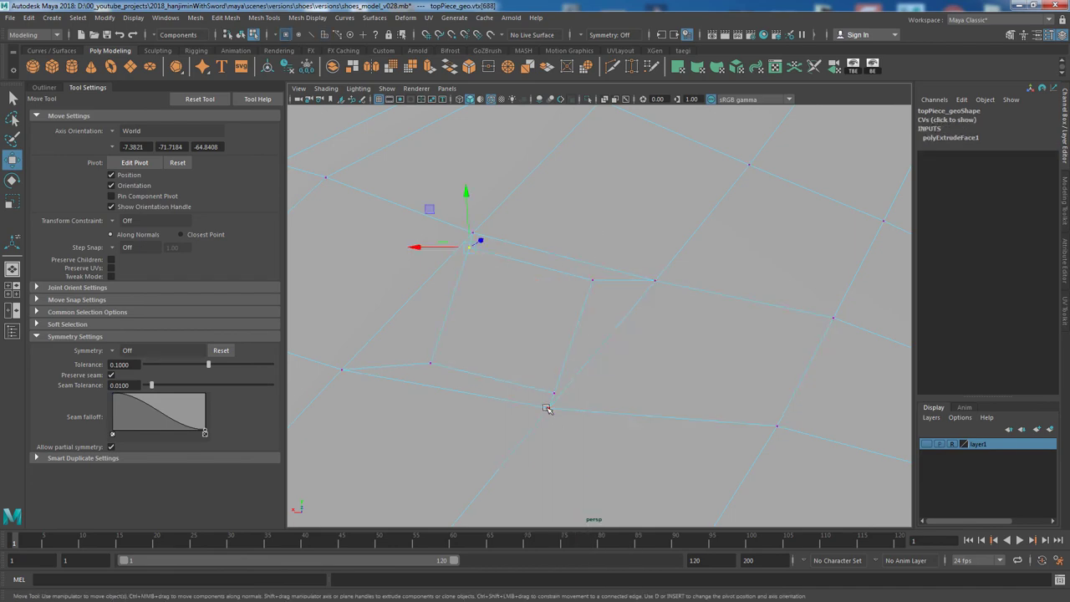
key(z)
key(z)
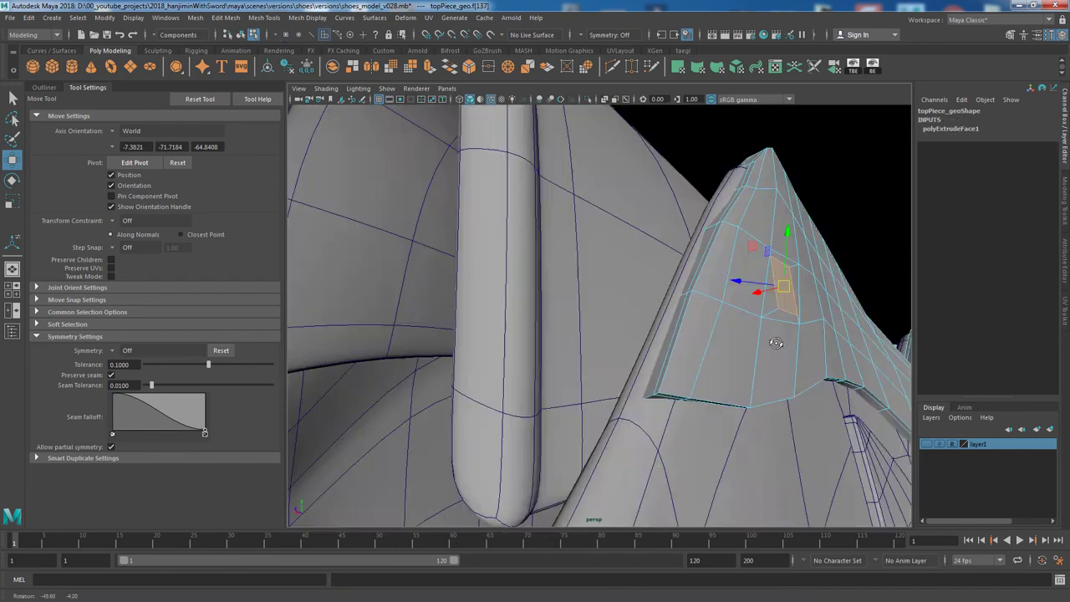
key(z)
key(z)
Select the inset eyelet face on the shoe's top piece.
mouse_move(545, 289)
alt+mouse_down()
mouse_move(644, 311)
mouse_move(728, 279)
mouse_move(803, 288)
mouse_move(708, 306)
mouse_move(480, 296)
mouse_move(712, 202)
mouse_move(638, 246)
mouse_move(638, 261)
mouse_move(568, 265)
mouse_move(778, 329)
mouse_move(573, 358)
mouse_move(588, 317)
mouse_move(657, 375)
mouse_move(550, 310)
mouse_move(444, 224)
alt+mouse_up()
key(q)
key(F8)
key(F9)
mouse_move(617, 289)
alt+mouse_down()
mouse_move(490, 342)
mouse_move(741, 363)
mouse_move(609, 313)
mouse_move(874, 415)
alt+mouse_up()
key(w)
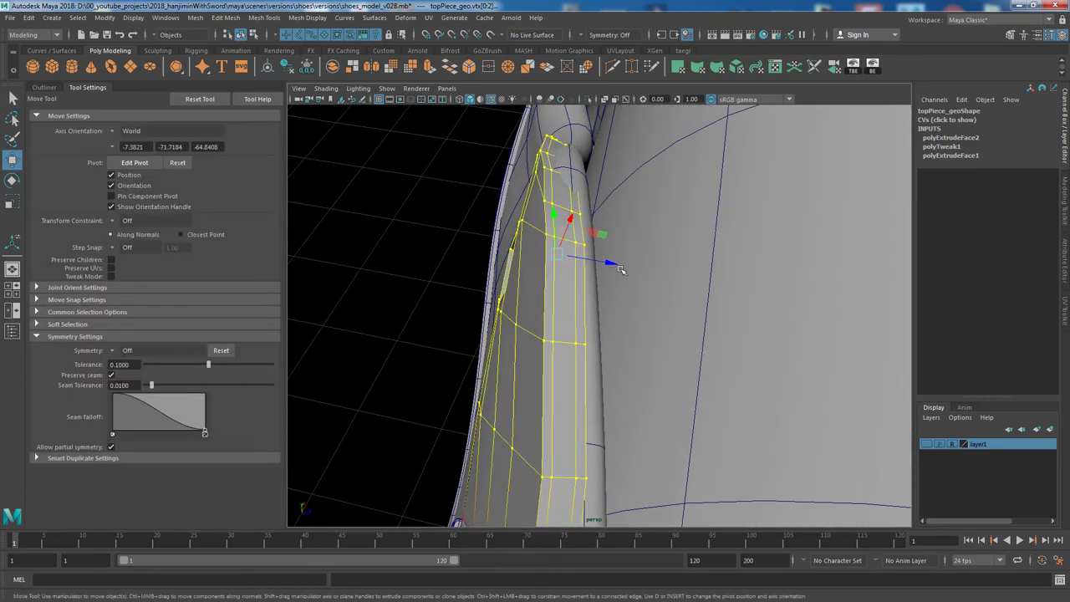
mouse_move(607, 262)
alt+mouse_down()
mouse_move(544, 276)
mouse_move(619, 251)
alt+mouse_up()
key(F11)
click(618, 251)
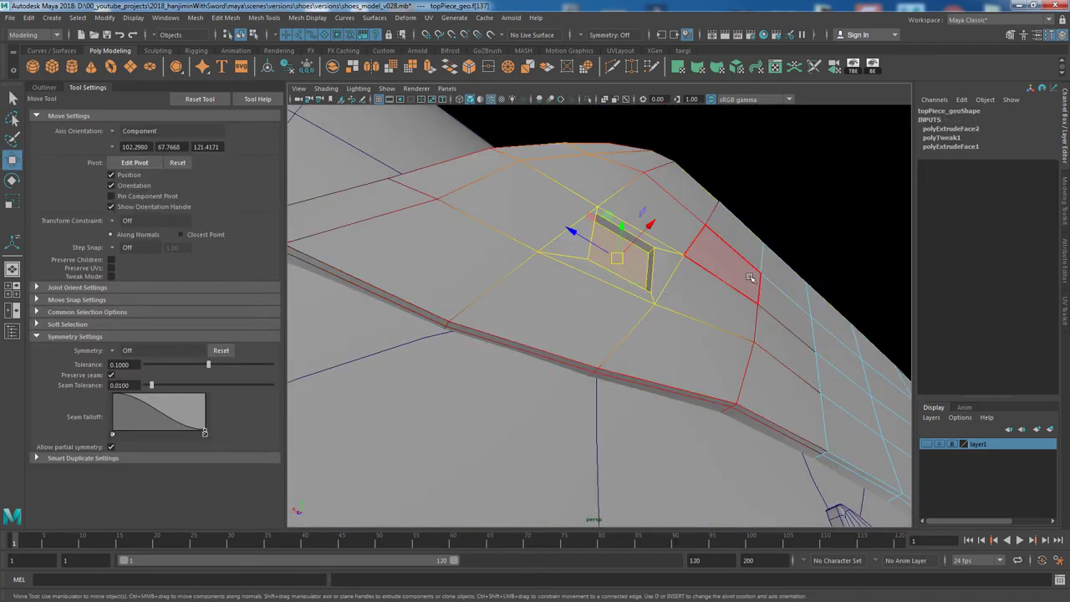
key(b)
mouse_move(697, 241)
alt+mouse_down()
mouse_move(635, 251)
mouse_move(754, 210)
mouse_move(640, 255)
alt+mouse_up()
key(F11)
click(640, 255)
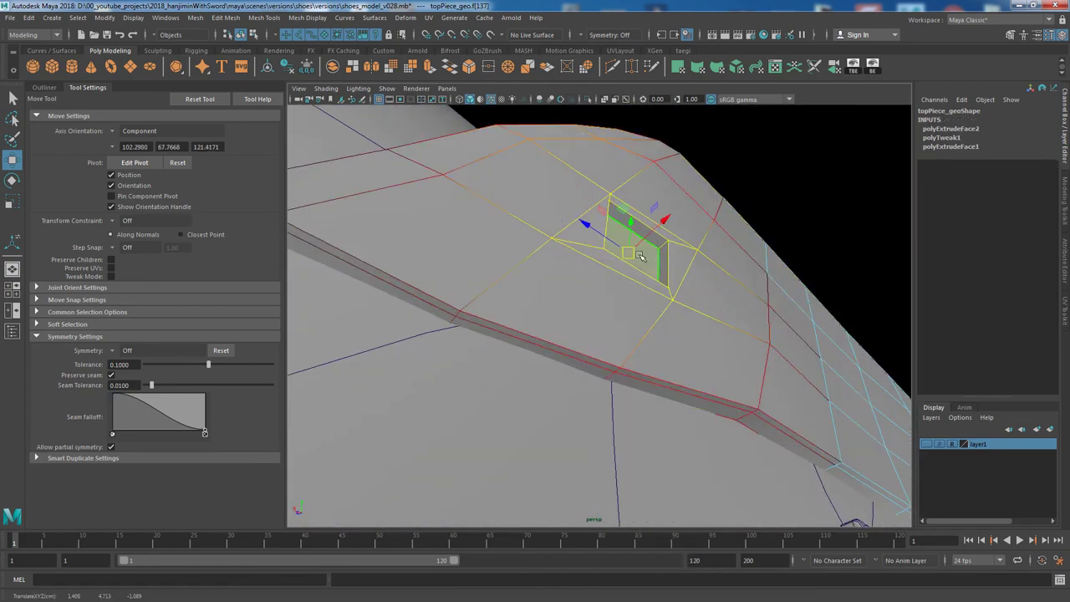
Insert edge loops around the eyelet hole, then box-select vertices near it.
key(ctrl+r)
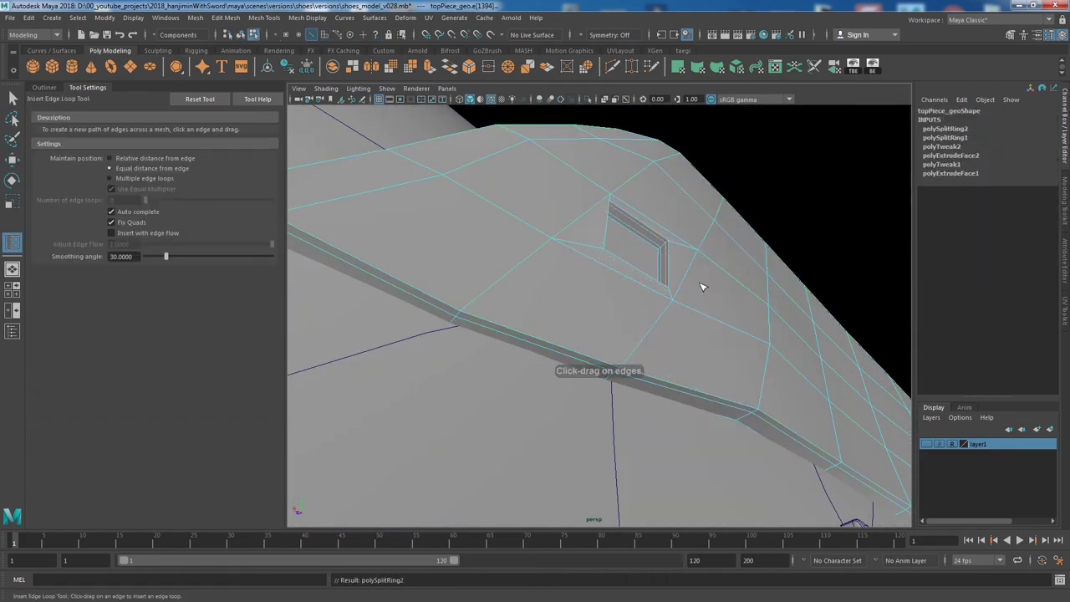
mouse_move(702, 286)
alt+mouse_down()
mouse_move(680, 311)
mouse_move(738, 241)
mouse_move(882, 310)
mouse_move(861, 214)
mouse_move(685, 306)
alt+mouse_up()
key(q)
key(F8)
key(F9)
drag(519, 237, 594, 292)
Nudge the vertex beside the eyelet, with move axes aligned to world space.
key(w)
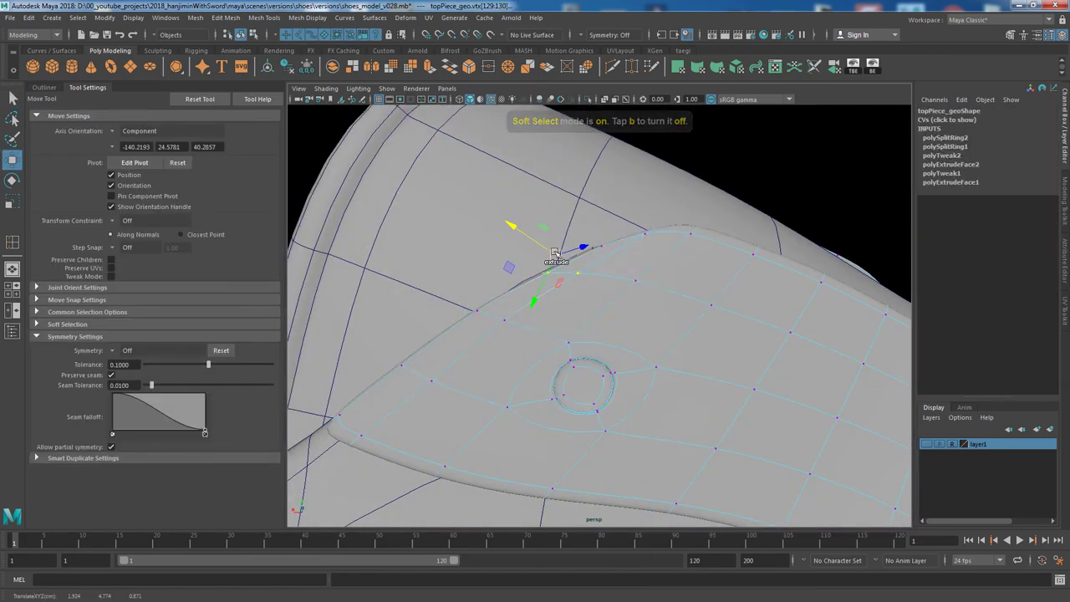
drag(564, 247, 577, 260)
alt+drag(576, 259, 763, 339)
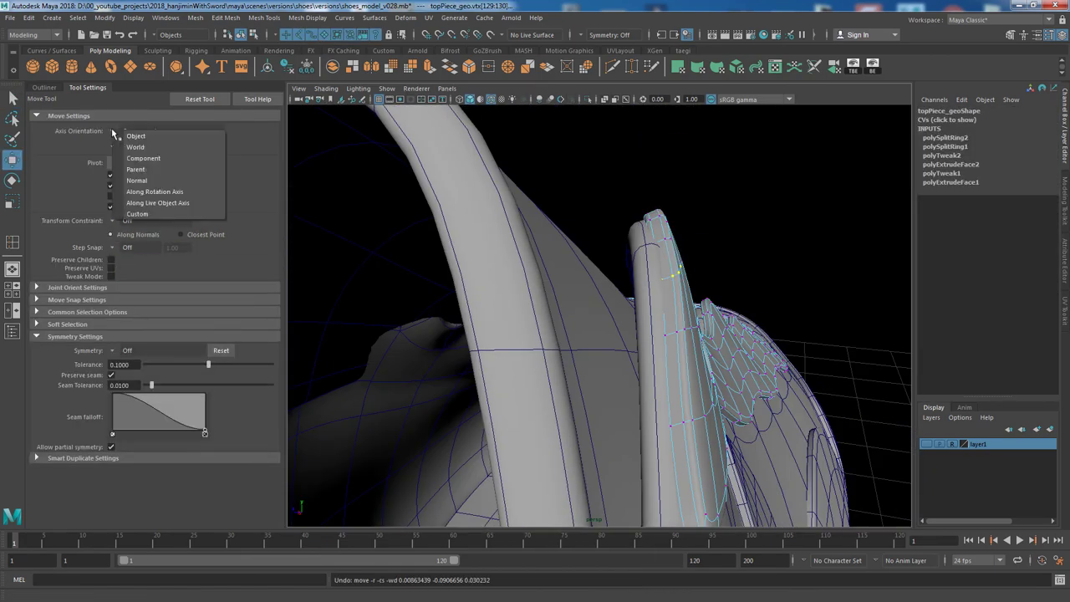
click(134, 146)
key(f)
mouse_move(583, 232)
alt+mouse_down()
mouse_move(585, 251)
mouse_move(726, 296)
mouse_move(633, 277)
mouse_move(508, 334)
mouse_move(711, 291)
mouse_move(673, 234)
mouse_move(551, 255)
mouse_move(577, 365)
mouse_move(769, 296)
mouse_move(659, 349)
mouse_move(764, 310)
mouse_move(696, 347)
alt+mouse_up()
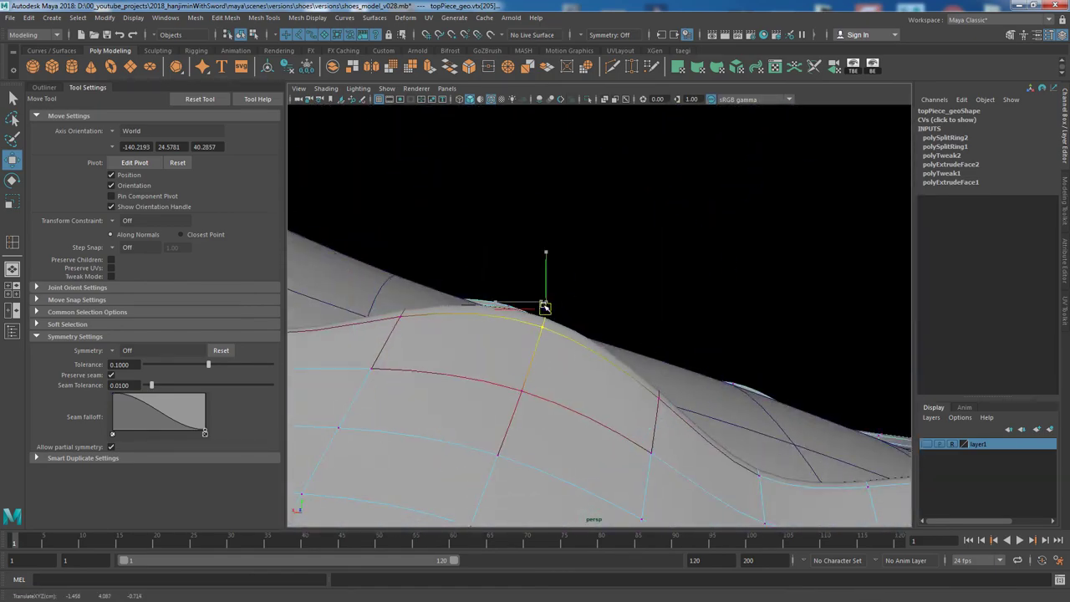
Select rim and strap vertices, then check how the strap hugs the shoe from several angles.
mouse_move(545, 308)
alt+mouse_down()
mouse_move(568, 351)
mouse_move(542, 392)
mouse_move(658, 331)
mouse_move(652, 318)
mouse_move(695, 270)
mouse_move(530, 327)
mouse_move(611, 342)
mouse_move(483, 301)
alt+mouse_up()
mouse_move(483, 301)
mouse_down()
mouse_move(510, 328)
mouse_move(636, 318)
mouse_move(602, 334)
mouse_move(694, 351)
mouse_up()
mouse_move(750, 400)
mouse_down()
mouse_move(636, 334)
mouse_move(609, 352)
mouse_up()
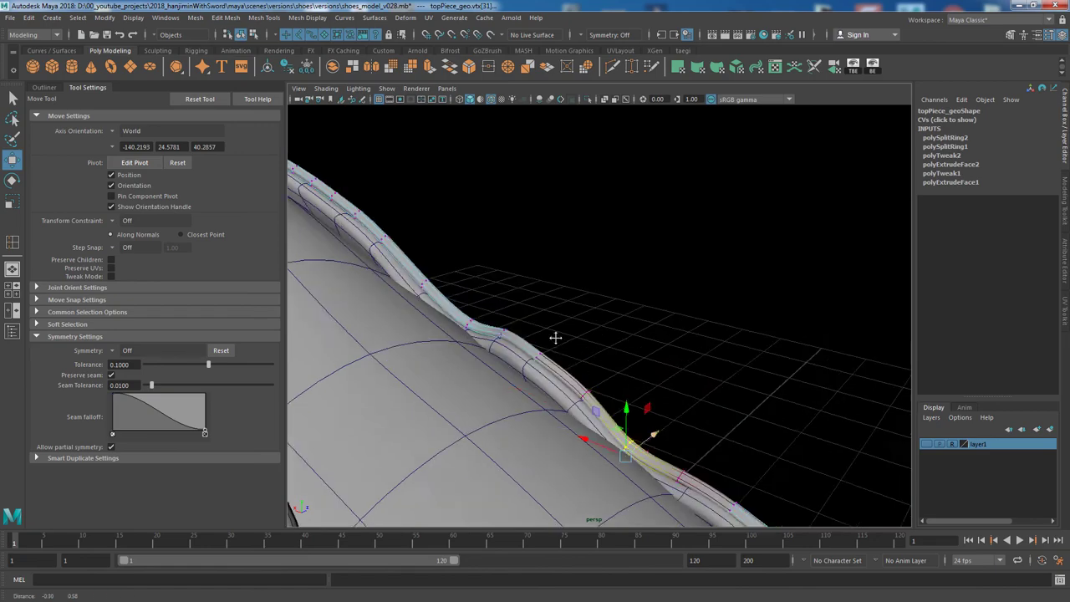
mouse_move(579, 400)
alt+mouse_down()
mouse_move(635, 418)
mouse_move(600, 431)
alt+mouse_up()
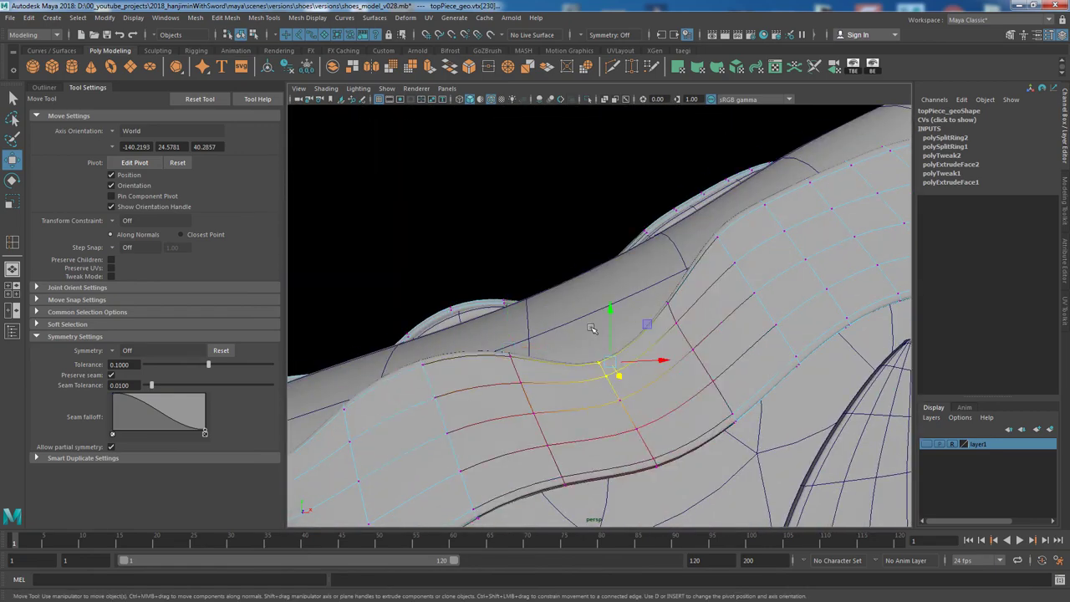
mouse_move(592, 328)
alt+mouse_down()
mouse_move(703, 315)
mouse_move(521, 306)
mouse_move(556, 366)
alt+mouse_up()
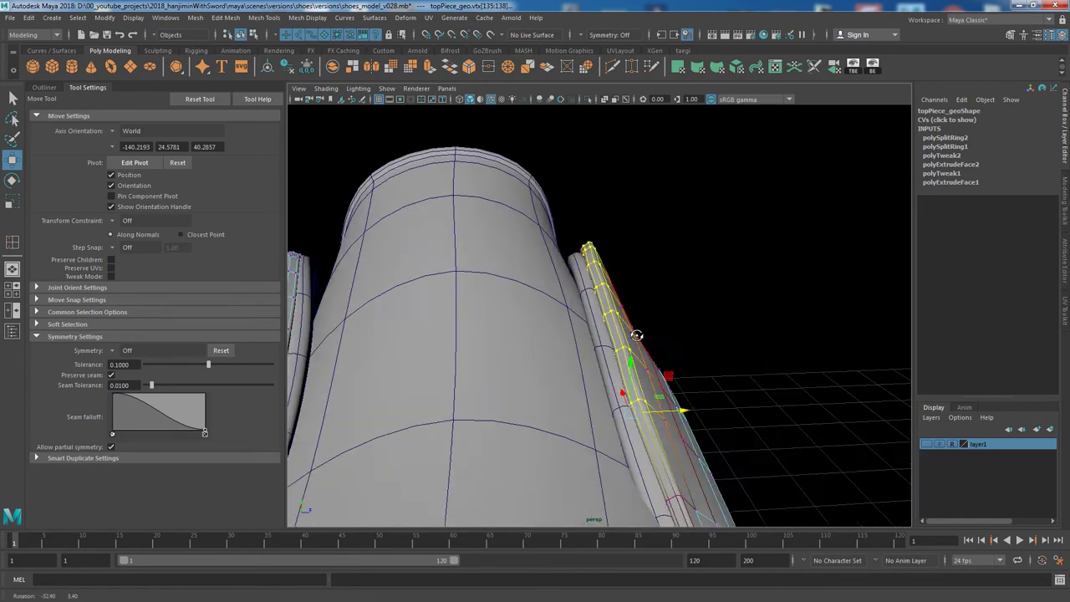
alt+drag(637, 335, 627, 303)
mouse_move(715, 334)
alt+mouse_down()
mouse_move(382, 220)
mouse_move(597, 262)
mouse_move(389, 312)
mouse_move(608, 301)
mouse_move(566, 377)
mouse_move(585, 335)
mouse_move(686, 276)
mouse_move(683, 307)
alt+mouse_up()
alt+drag(649, 258, 511, 315)
alt+drag(445, 336, 522, 310)
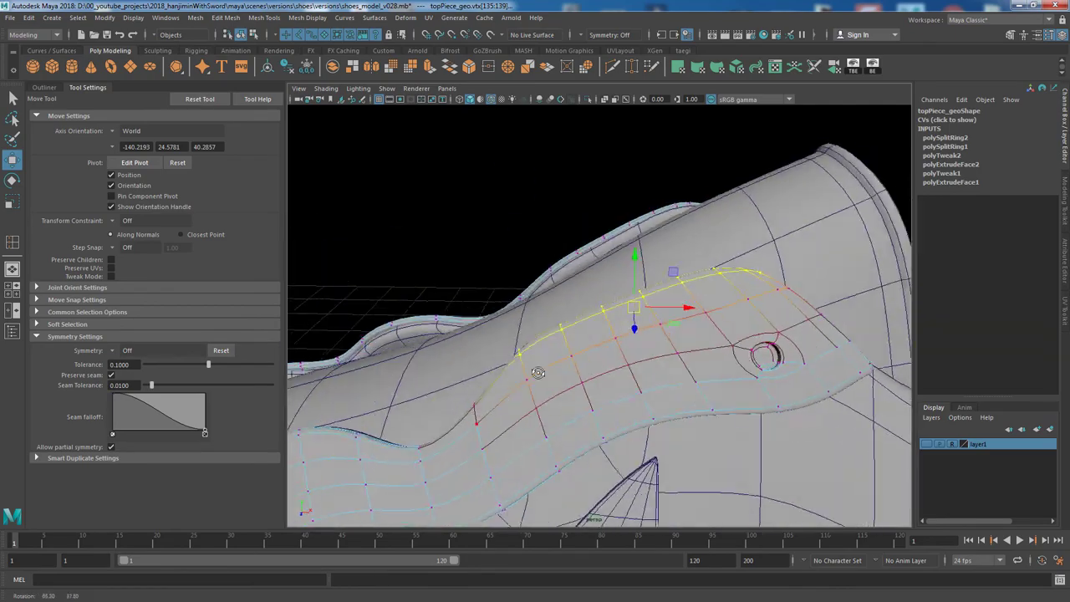
mouse_move(687, 297)
alt+mouse_down()
mouse_move(680, 329)
mouse_move(652, 251)
alt+mouse_up()
Return to object selection and select the top strap piece.
right_drag(644, 242, 661, 226)
scroll(629, 289, down, 3)
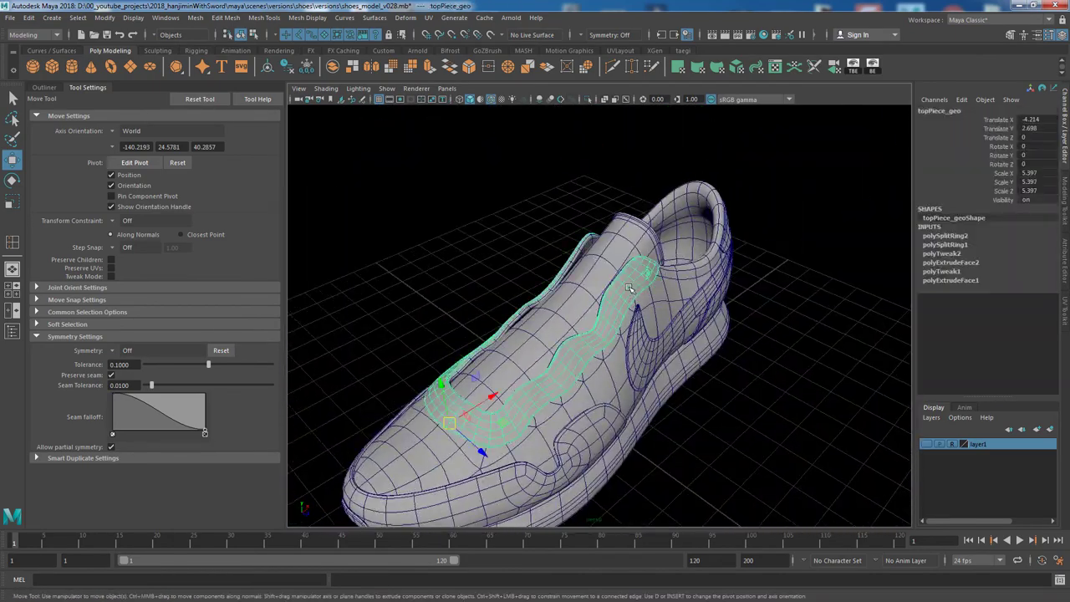
key(q)
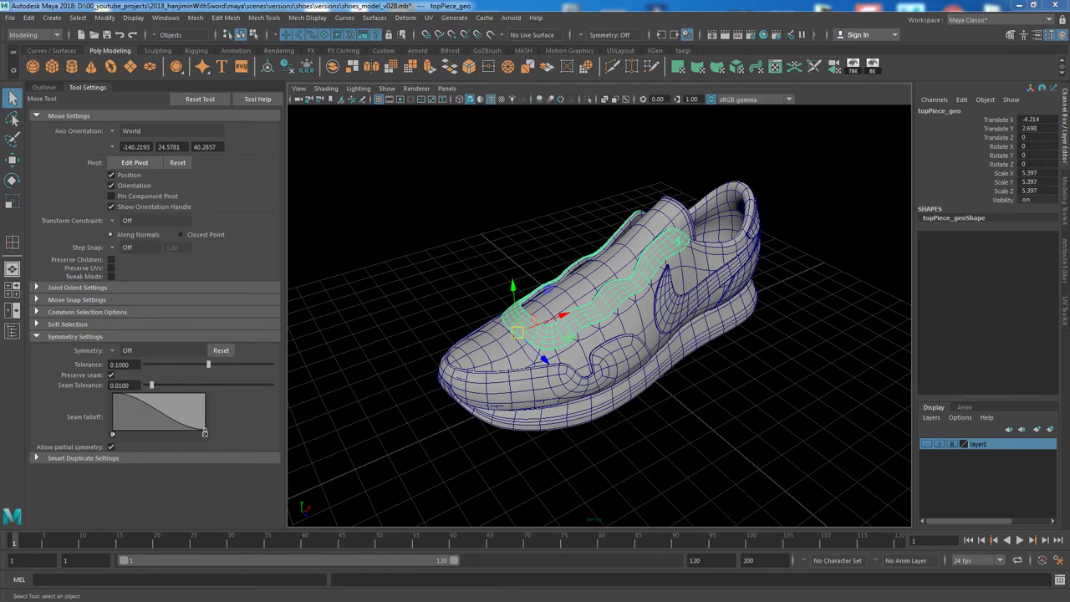
mouse_move(753, 351)
alt+mouse_down()
mouse_move(831, 388)
mouse_move(677, 276)
mouse_move(691, 306)
mouse_move(819, 402)
mouse_move(776, 392)
alt+mouse_up()
click(831, 389)
scroll(846, 406, up, 3)
scroll(677, 276, up, 2)
scroll(694, 293, down, 3)
click(711, 306)
click(667, 301)
scroll(666, 301, up, 2)
click(705, 312)
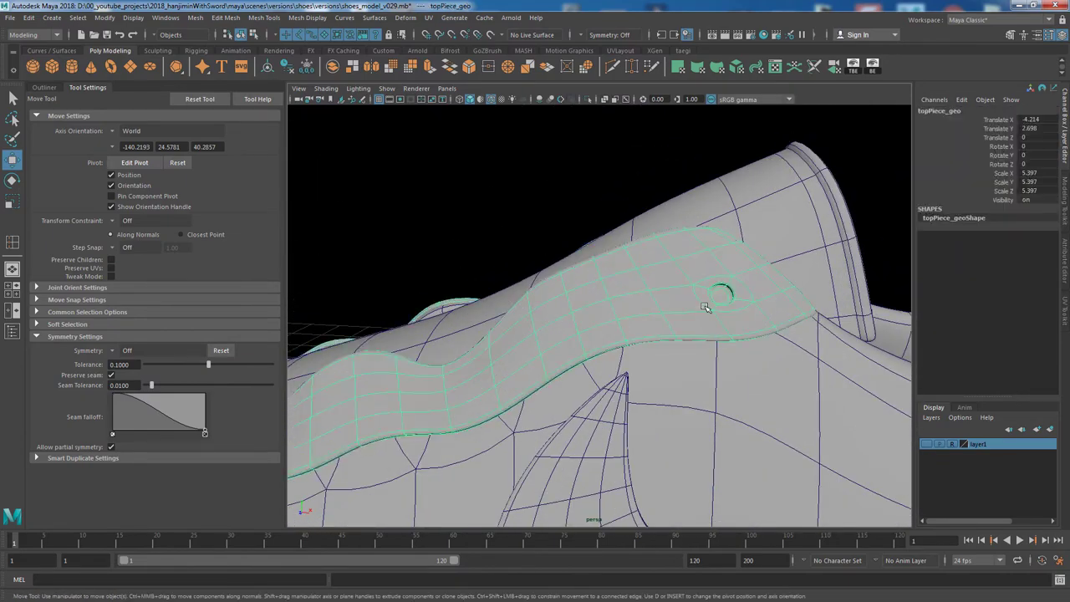
Inspect the strap and save the scene as shoes_model_v029.mb.
alt+drag(727, 346, 679, 342)
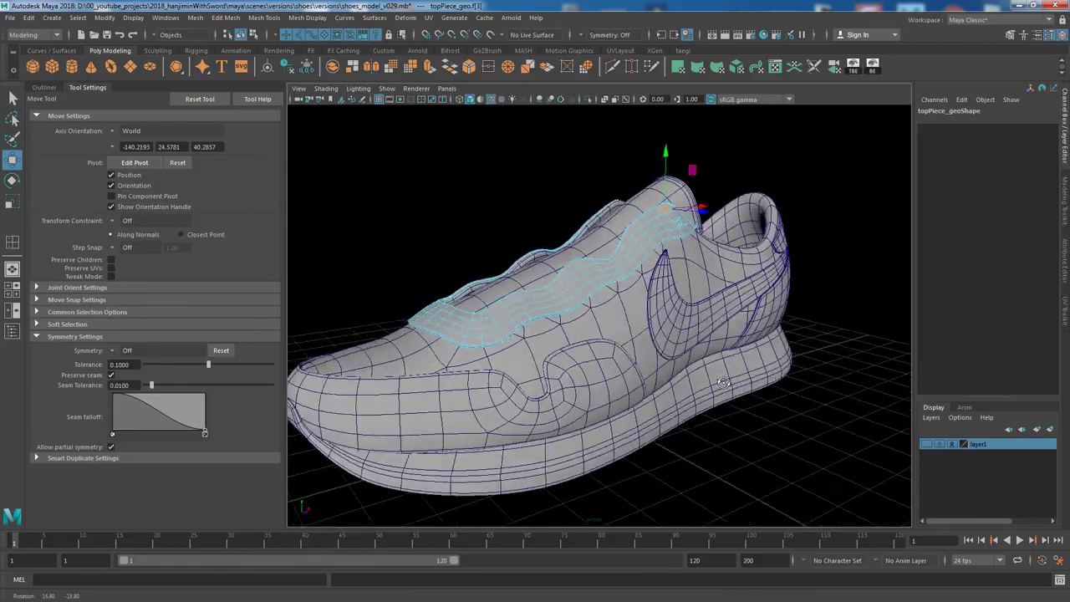
alt+drag(721, 313, 827, 352)
key(ctrl+s)
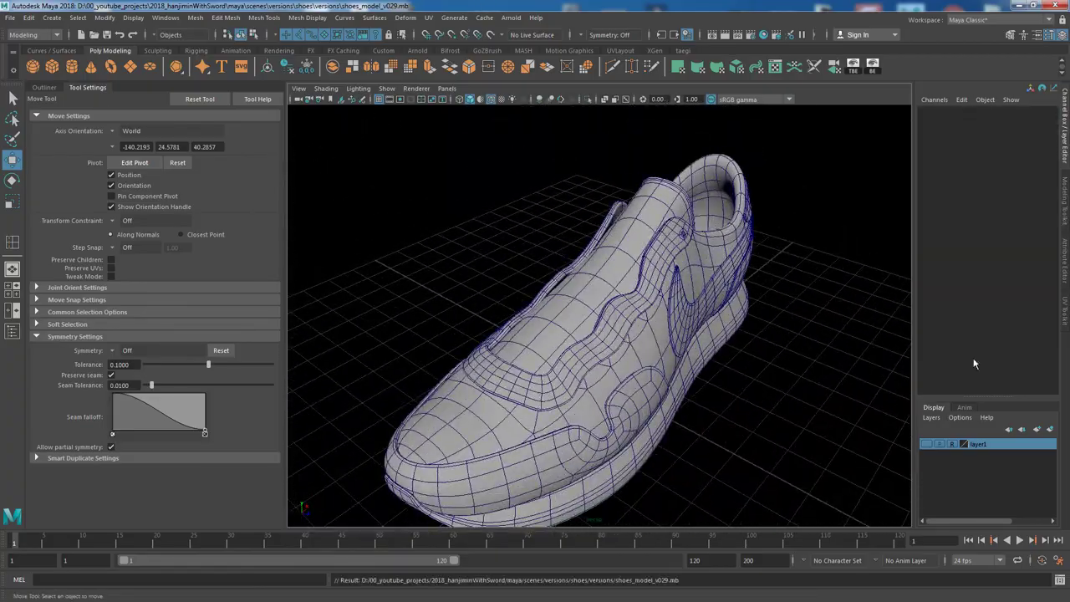
scroll(585, 318, up, 5)
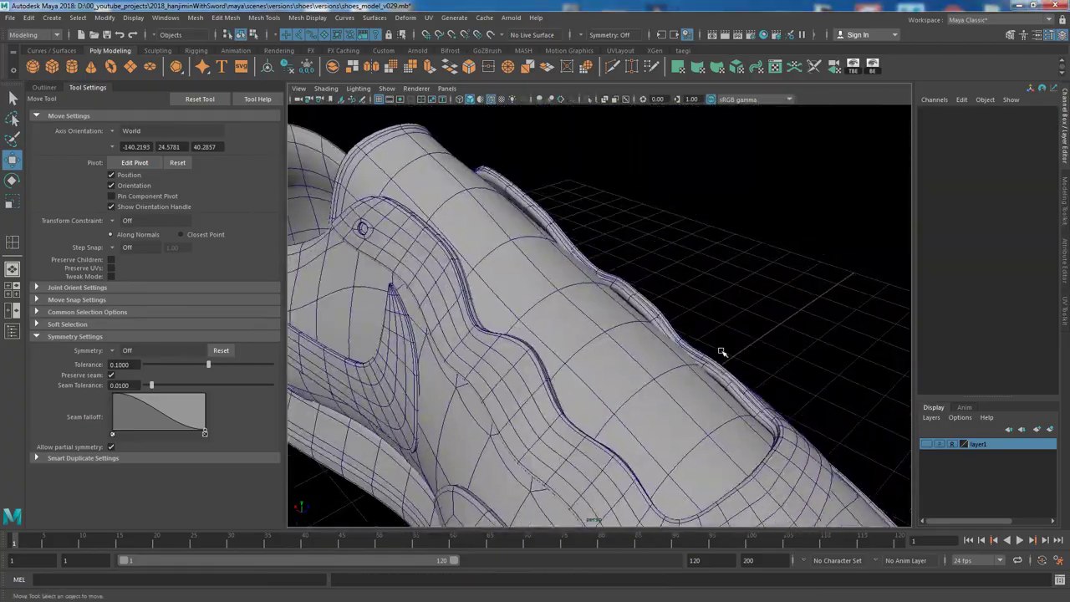
Look over the tongue pad's vertices, then place the 10x10 pPlane1 beside the shoe toe.
click(636, 276)
mouse_move(668, 301)
alt+mouse_down()
mouse_move(731, 305)
mouse_move(652, 382)
alt+mouse_up()
right_drag(598, 289, 633, 368)
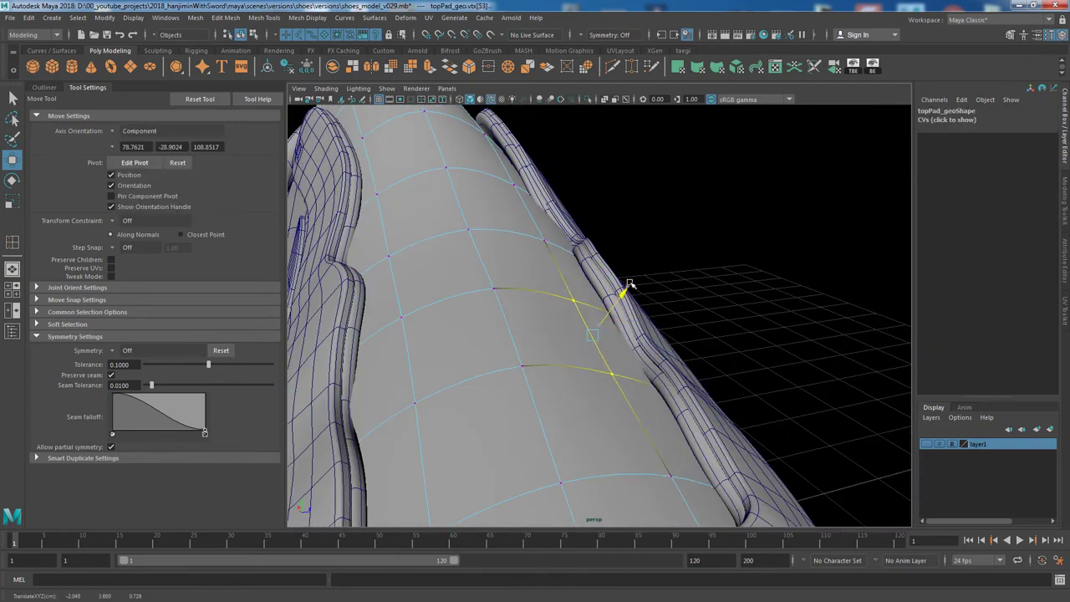
alt+drag(680, 346, 828, 400)
alt+drag(815, 346, 685, 357)
mouse_move(705, 313)
alt+mouse_down()
mouse_move(785, 412)
mouse_move(567, 283)
mouse_move(676, 360)
mouse_move(702, 365)
mouse_move(761, 221)
alt+mouse_up()
mouse_move(847, 156)
mouse_down()
mouse_move(583, 306)
mouse_move(641, 203)
mouse_move(750, 411)
mouse_move(826, 256)
mouse_up()
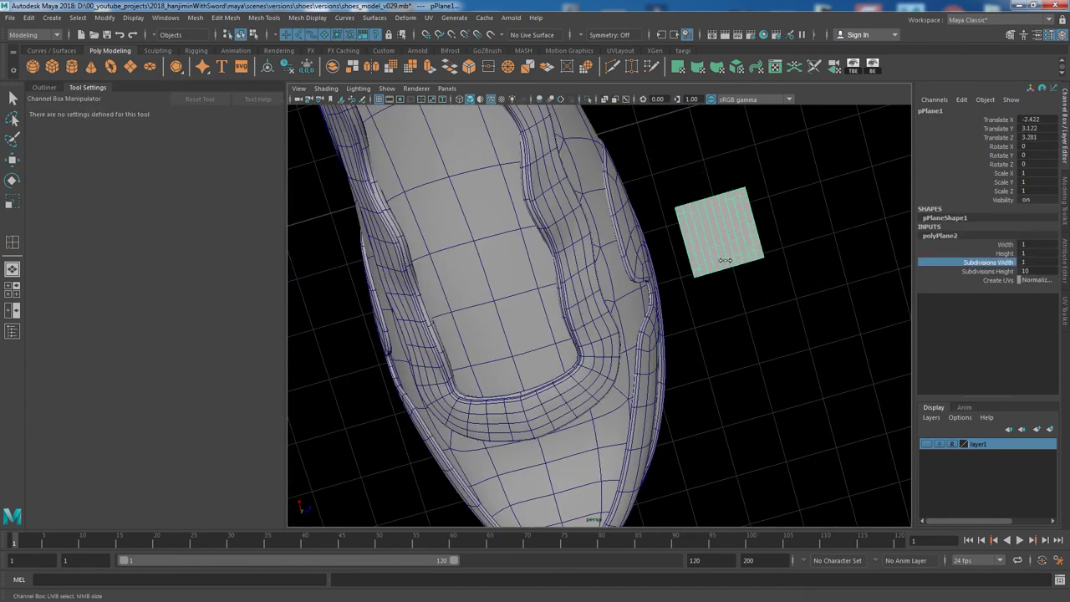
Reduce the plane to 6 height subdivisions, narrow it, and move it onto the tongue.
middle_drag(811, 289, 777, 267)
key(r)
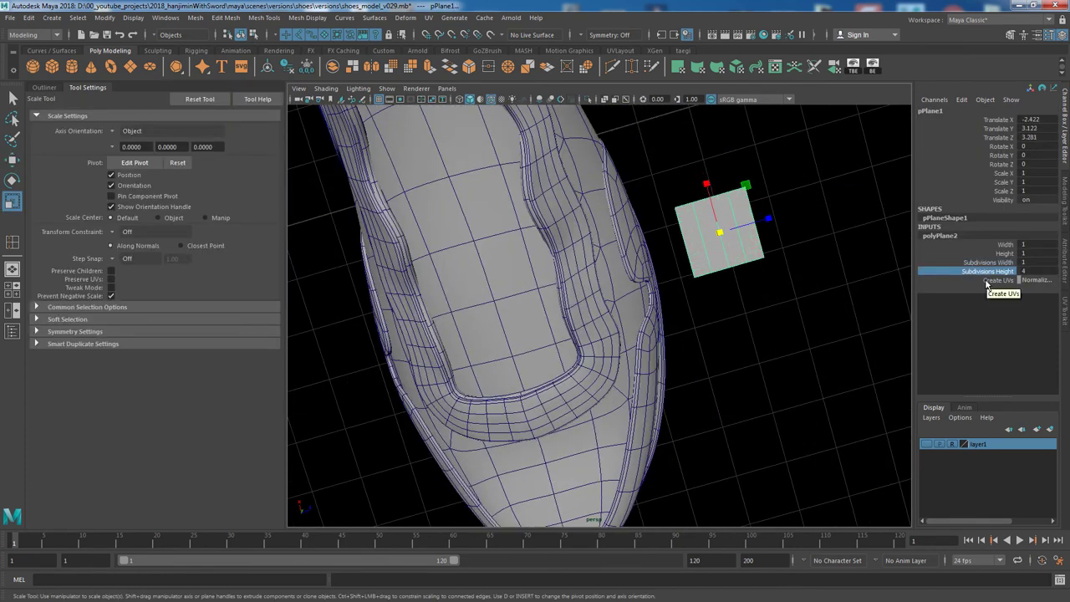
click(967, 264)
key(w)
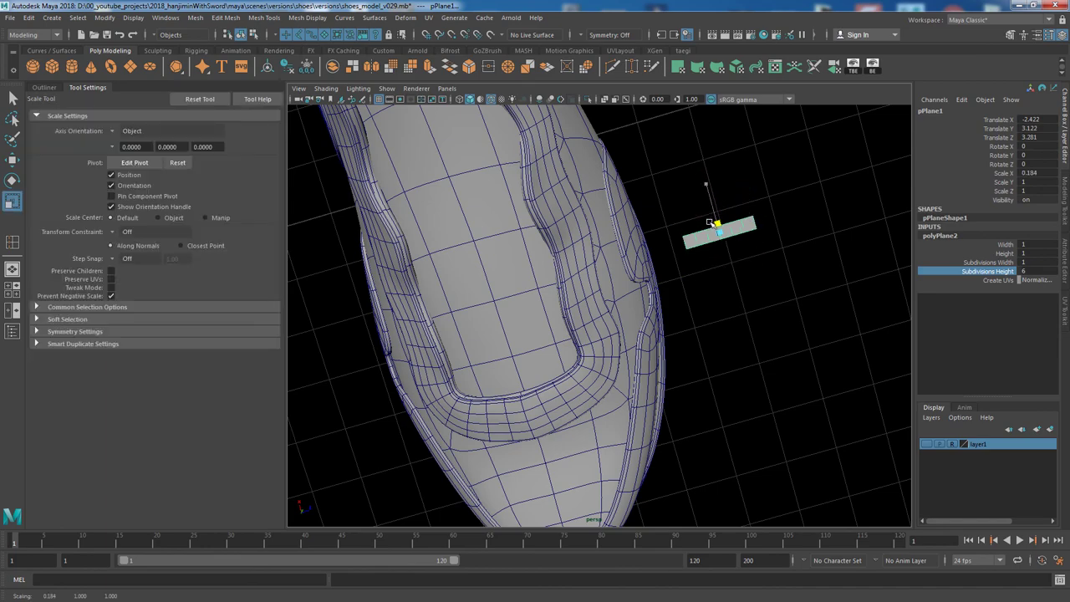
mouse_move(705, 234)
mouse_down()
mouse_move(544, 357)
mouse_move(703, 348)
mouse_up()
key(e)
drag(595, 334, 585, 271)
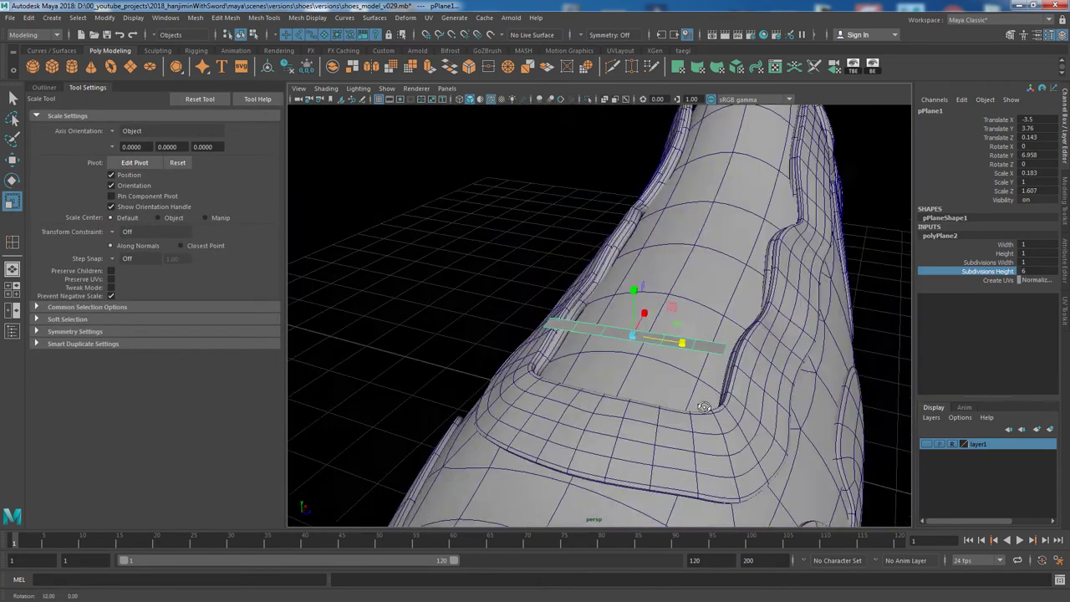
Tilt the strip to match the tongue slope and lengthen it across the tongue.
key(w)
alt+drag(585, 351, 685, 294)
key(e)
mouse_move(686, 295)
alt+mouse_down()
mouse_move(724, 293)
mouse_move(420, 382)
alt+mouse_up()
key(r)
drag(485, 296, 503, 296)
mouse_move(673, 326)
alt+mouse_down()
mouse_move(660, 276)
mouse_move(683, 308)
alt+mouse_up()
key(w)
mouse_move(588, 314)
mouse_down()
mouse_move(585, 279)
mouse_move(644, 306)
mouse_up()
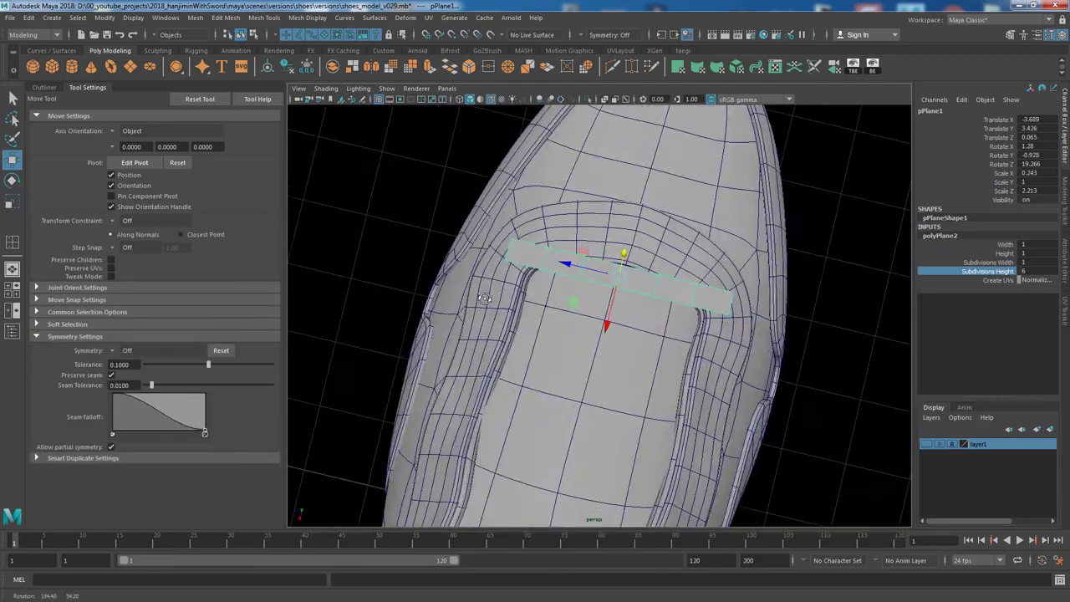
Nudge the strip into final position and check its placement from several angles.
mouse_move(592, 173)
alt+mouse_down()
mouse_move(847, 306)
mouse_move(717, 281)
alt+mouse_up()
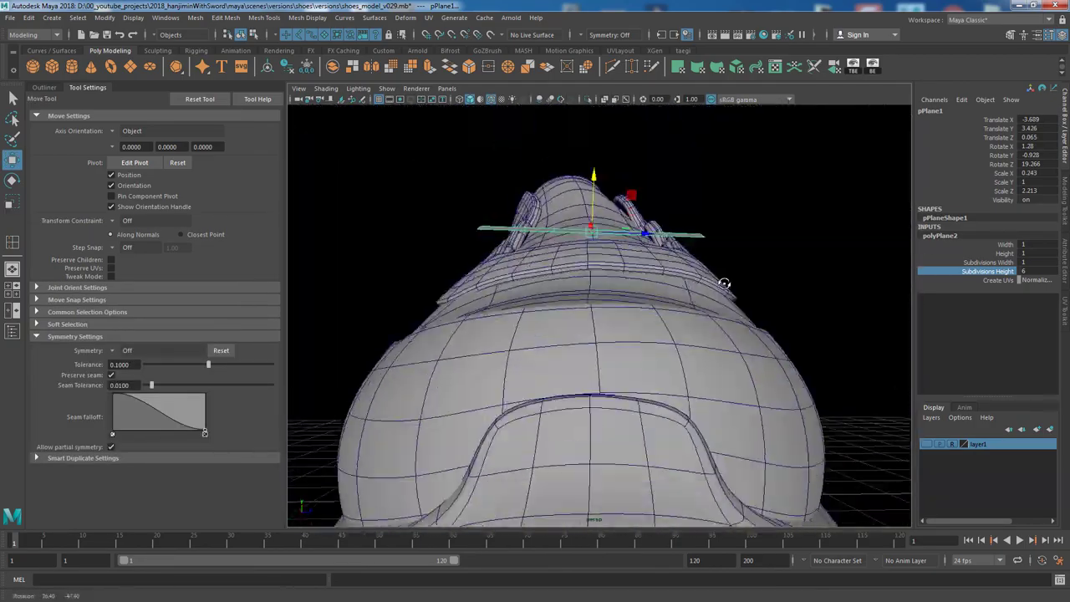
key(e)
key(w)
mouse_move(612, 184)
alt+mouse_down()
mouse_move(841, 215)
mouse_move(777, 242)
mouse_move(841, 217)
mouse_move(604, 201)
alt+mouse_up()
drag(603, 201, 604, 184)
alt+drag(583, 252, 724, 270)
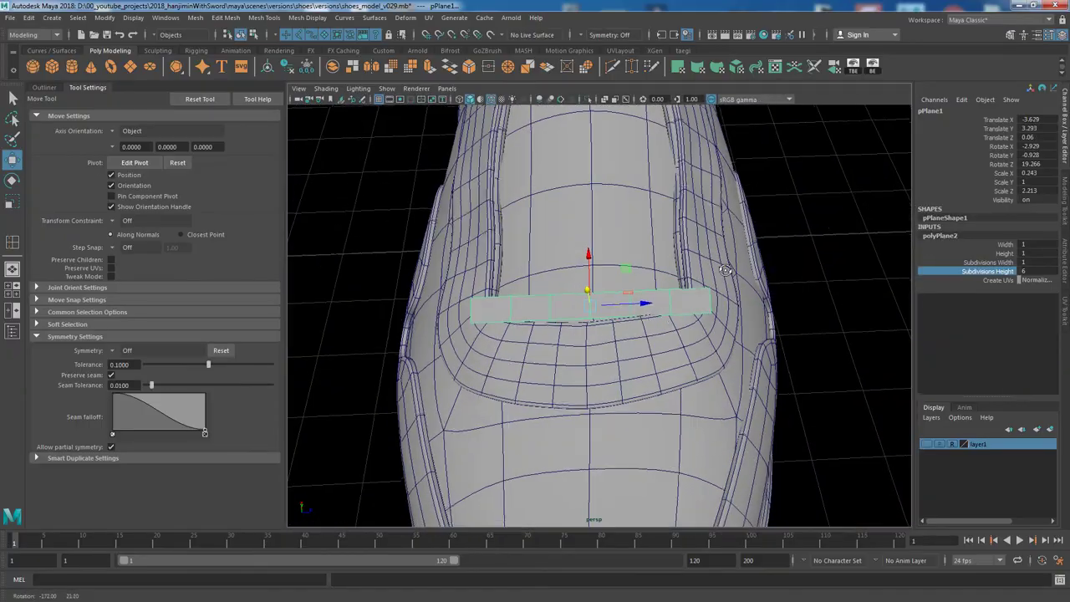
mouse_move(636, 339)
alt+mouse_down()
mouse_move(661, 373)
mouse_move(677, 438)
alt+mouse_up()
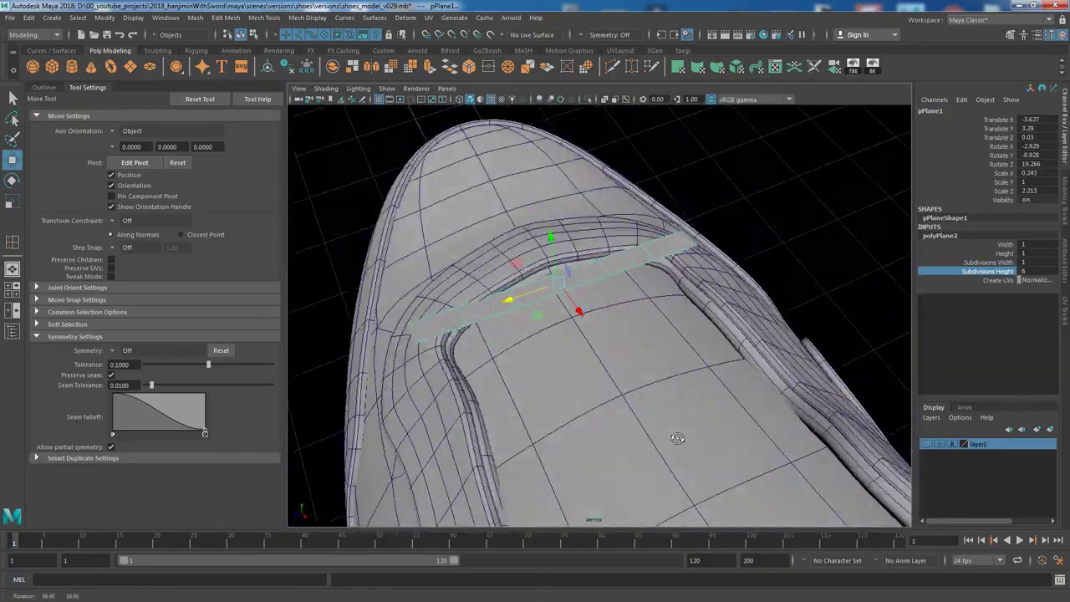
Raise pPlane1's vertices in vertex mode so the strip arches over the tongue.
alt+drag(720, 380, 641, 253)
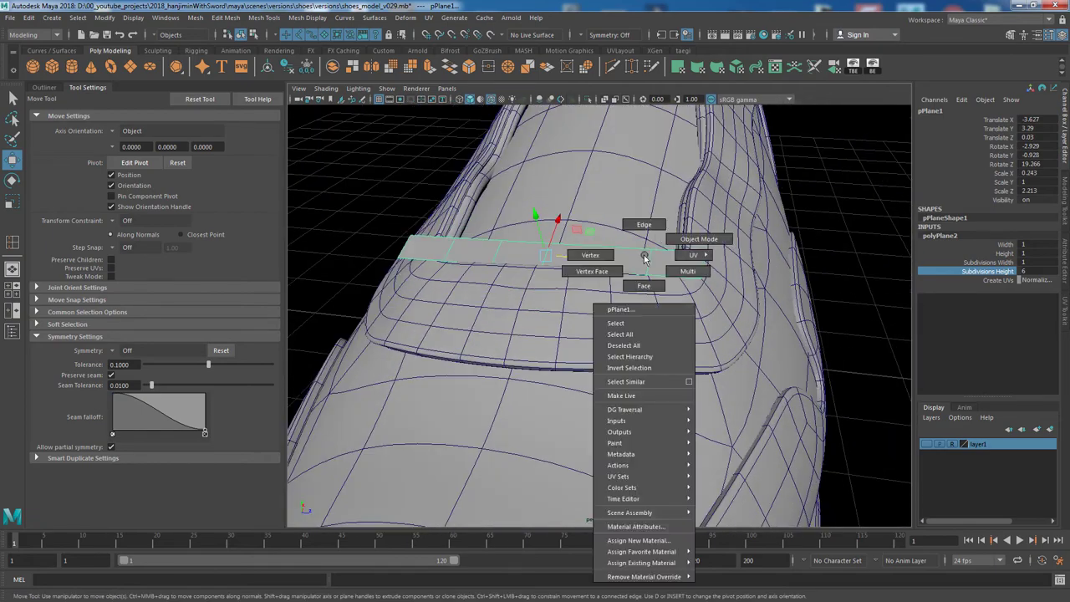
right_drag(640, 253, 640, 223)
mouse_move(573, 227)
alt+mouse_down()
mouse_move(544, 223)
mouse_move(669, 252)
alt+mouse_up()
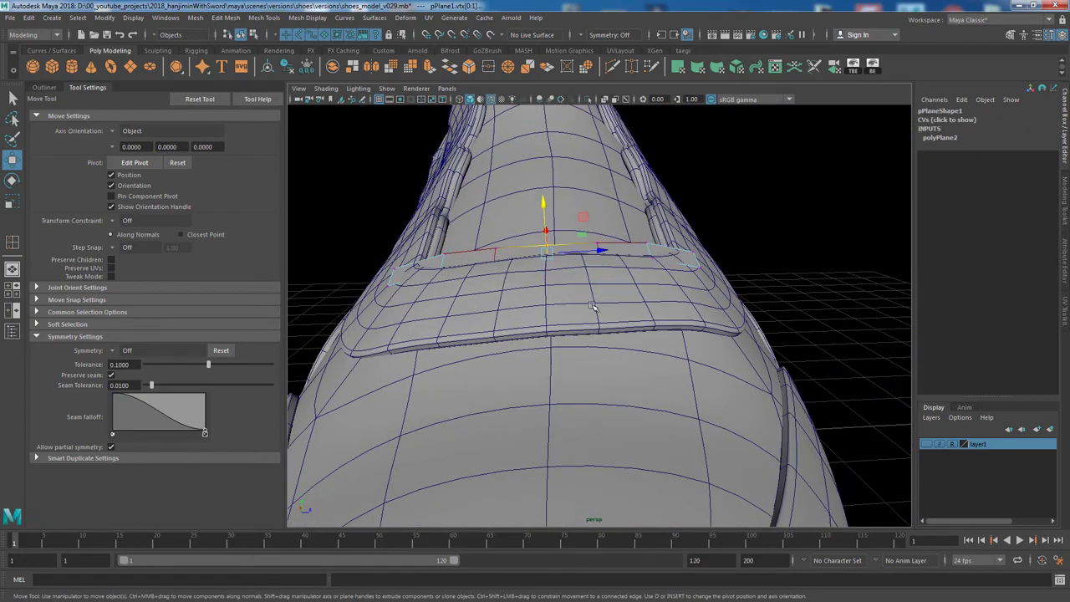
alt+drag(548, 214, 660, 273)
drag(660, 273, 436, 209)
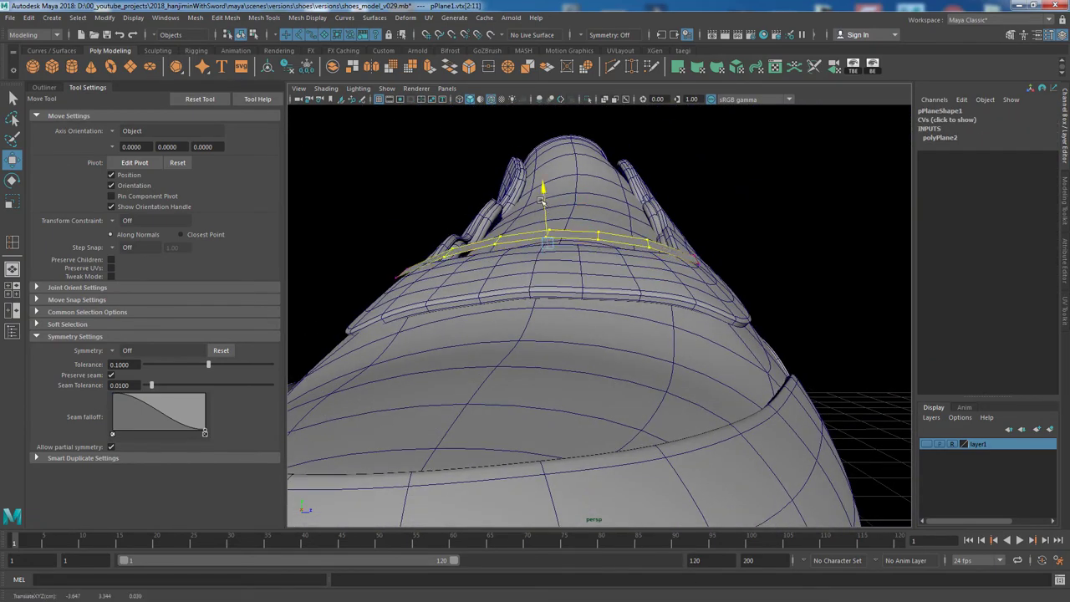
mouse_move(542, 200)
alt+mouse_down()
mouse_move(598, 204)
mouse_move(656, 238)
alt+mouse_up()
key(F8)
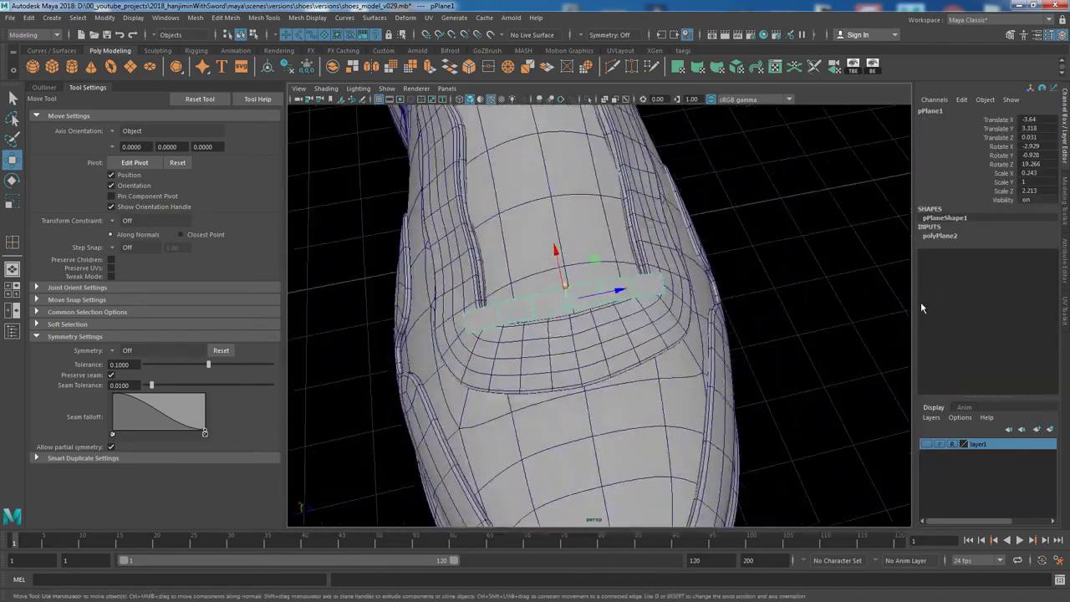
mouse_move(658, 194)
alt+mouse_down()
mouse_move(784, 366)
mouse_move(632, 281)
mouse_move(720, 317)
mouse_move(617, 200)
mouse_move(741, 374)
mouse_move(597, 335)
mouse_move(636, 251)
mouse_move(614, 244)
mouse_move(626, 265)
mouse_move(588, 284)
alt+mouse_up()
Extrude the strip's border edges and isolate the strip to check the result.
key(r)
key(w)
key(ctrl+e)
key(F8)
key(q)
key(ctrl+1)
key(w)
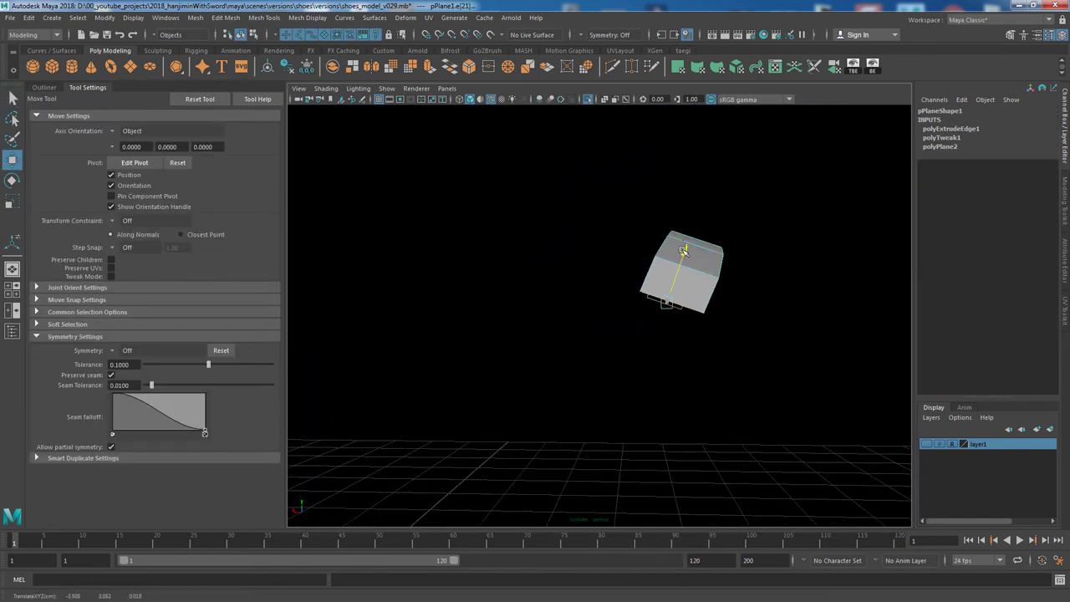
click(594, 101)
Bend the strip's end down toward the shoe and scale it slightly shorter to fit.
alt+drag(594, 250, 549, 243)
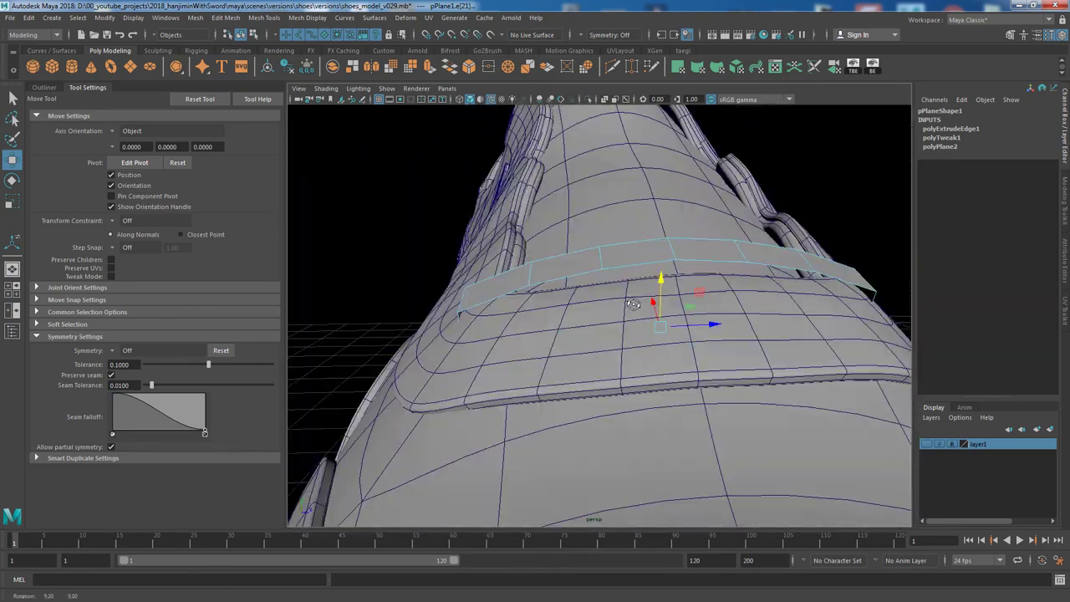
right_drag(549, 242, 677, 332)
mouse_move(677, 332)
alt+mouse_down()
mouse_move(676, 220)
mouse_move(781, 265)
mouse_move(637, 268)
mouse_move(568, 230)
mouse_move(661, 228)
alt+mouse_up()
key(F8)
key(r)
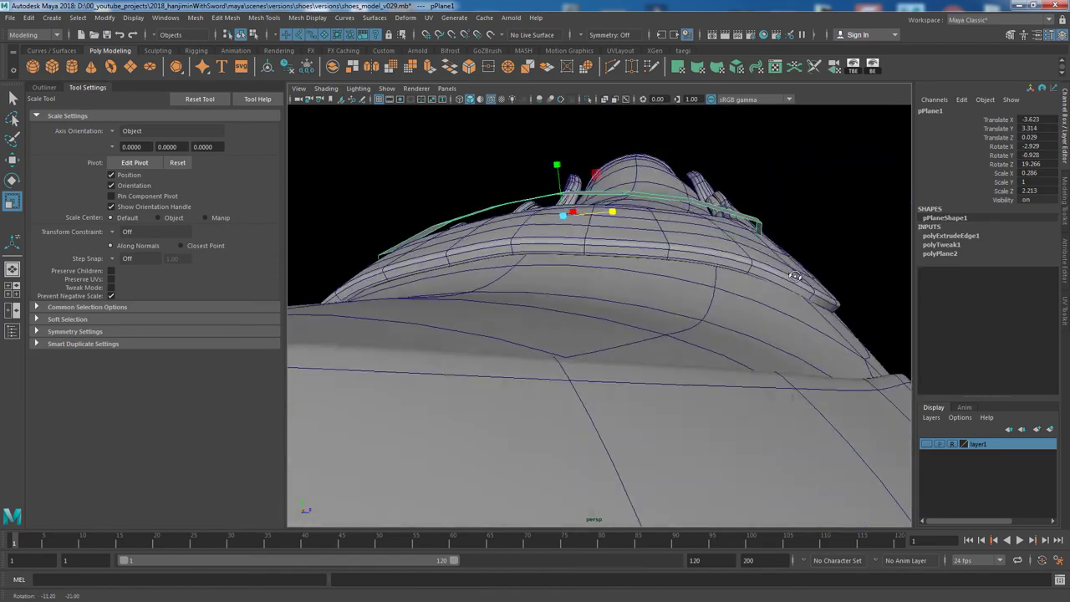
right_drag(660, 227, 761, 266)
key(F8)
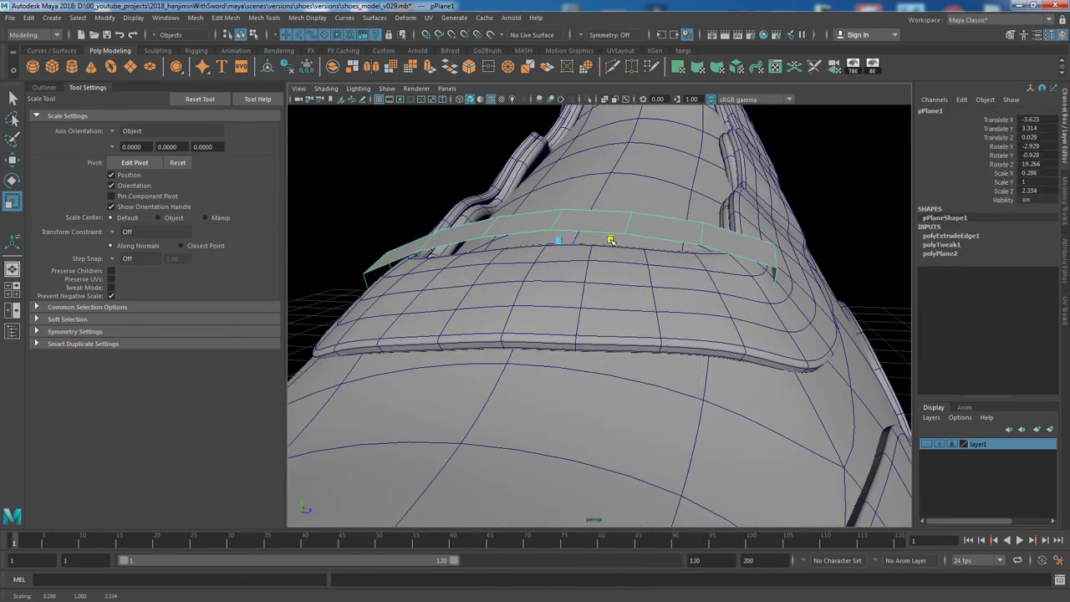
mouse_move(610, 240)
mouse_down()
mouse_move(836, 347)
mouse_move(687, 349)
mouse_up()
Set the Move tool's axis orientation to Object in the orthographic view.
key(w)
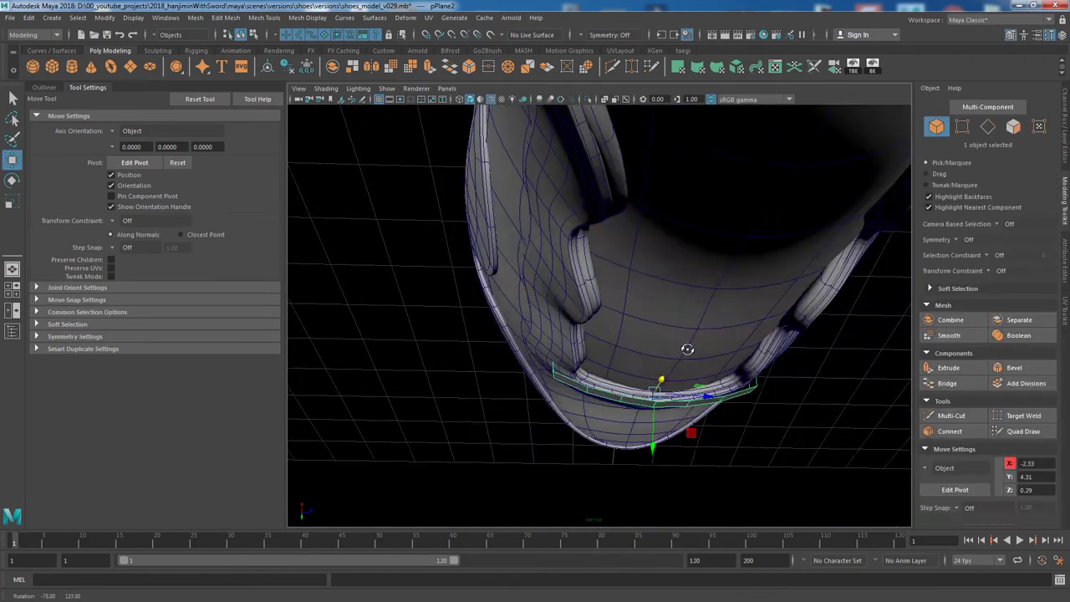
key(space)
key(space)
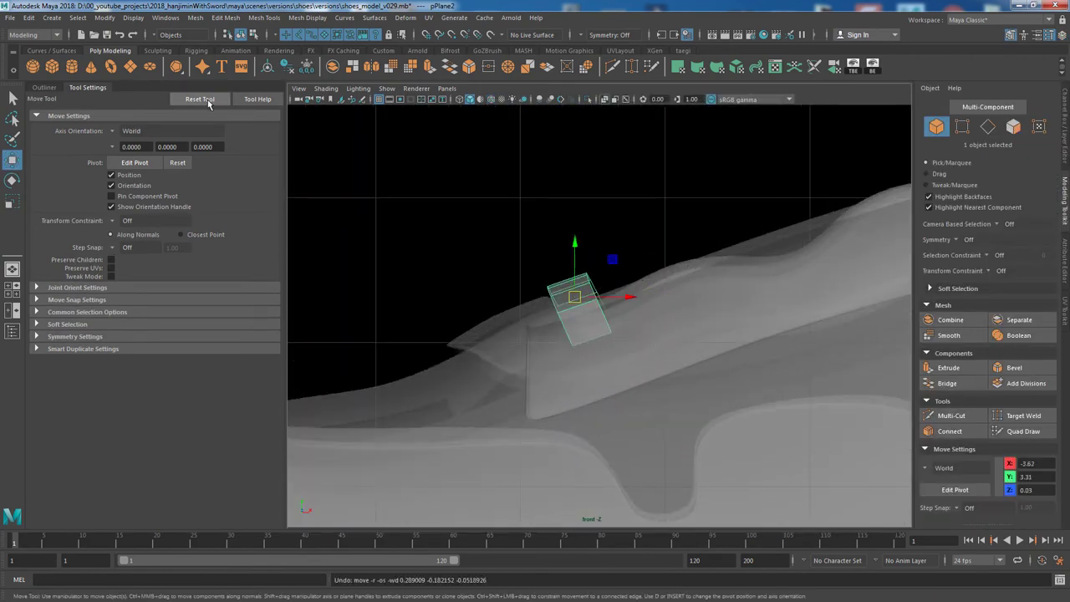
click(131, 131)
click(131, 142)
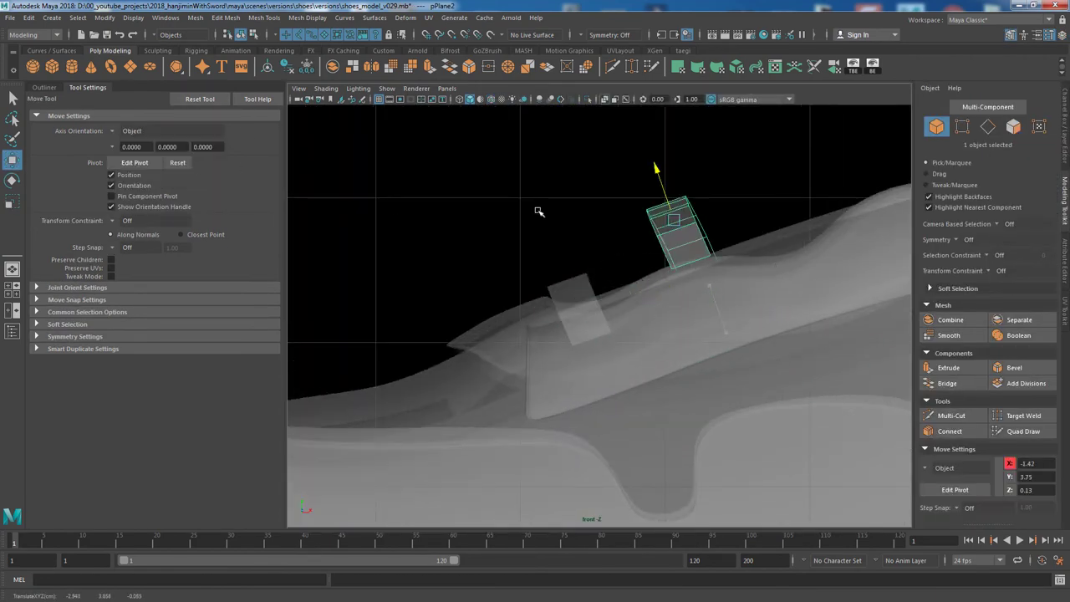
Duplicate the strip as pPlane2, move it up and rotate it diagonally above pPlane1.
click(37, 348)
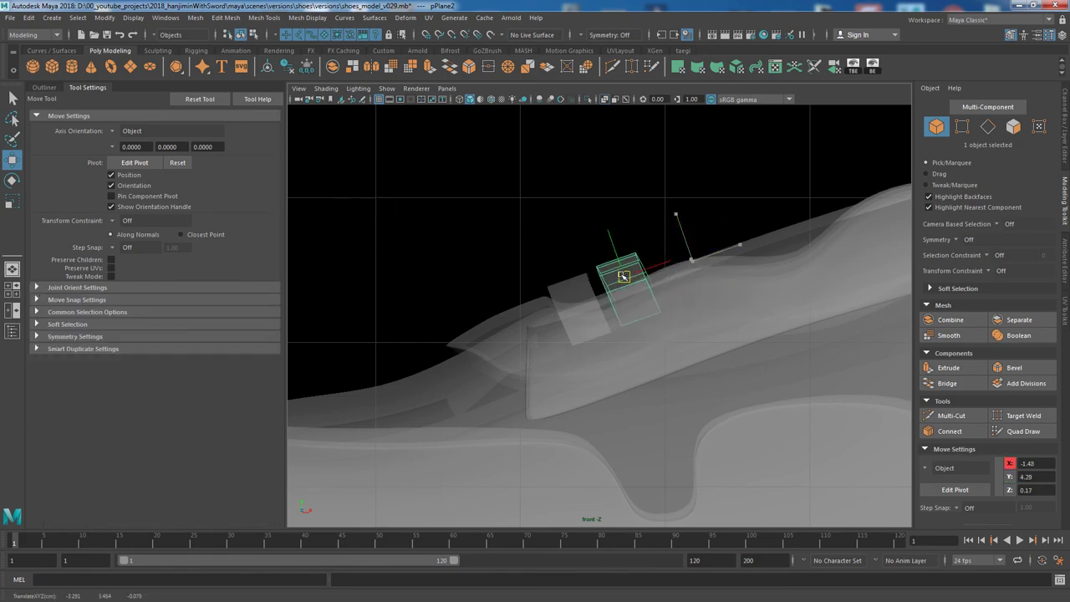
mouse_move(623, 276)
alt+mouse_down()
mouse_move(691, 325)
mouse_move(712, 274)
mouse_move(689, 269)
mouse_move(597, 338)
mouse_move(632, 354)
mouse_move(652, 393)
mouse_move(674, 354)
mouse_move(660, 393)
mouse_move(653, 358)
alt+mouse_up()
key(e)
key(w)
key(e)
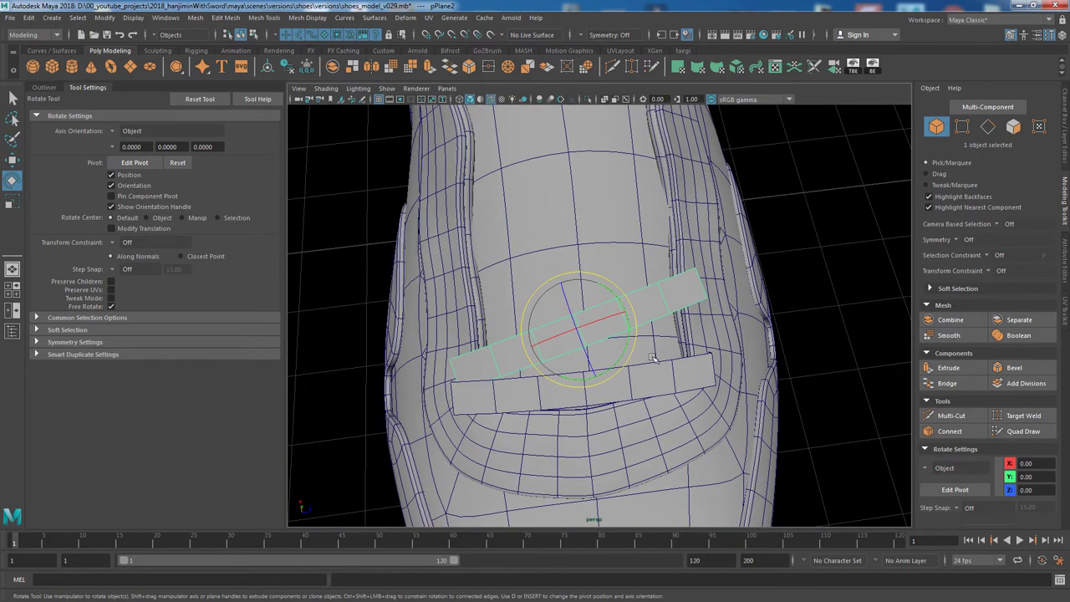
Rescale and reposition pPlane2 so it lies flat across the tongue.
key(w)
mouse_move(576, 334)
alt+mouse_down()
mouse_move(566, 276)
mouse_move(568, 322)
mouse_move(562, 301)
mouse_move(676, 342)
mouse_move(510, 319)
mouse_move(621, 381)
alt+mouse_up()
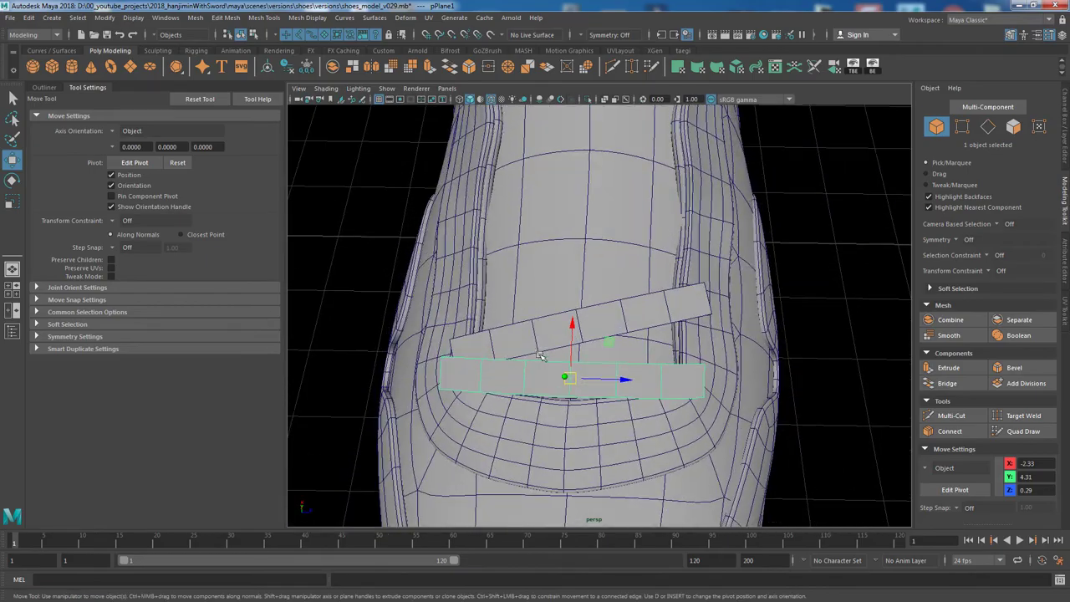
key(r)
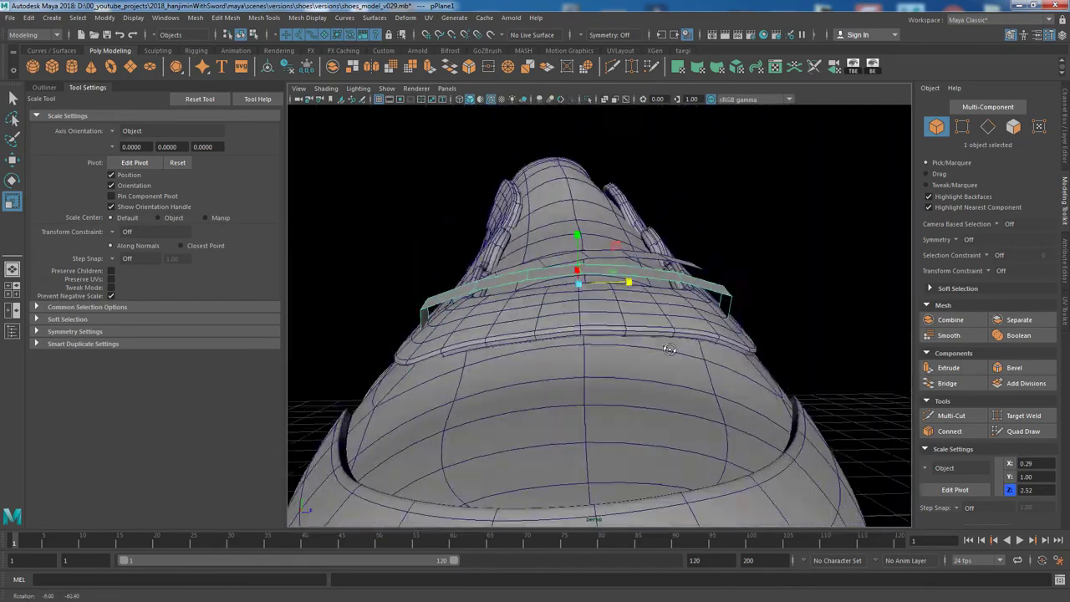
key(w)
mouse_move(660, 352)
alt+mouse_down()
mouse_move(730, 333)
mouse_move(581, 339)
alt+mouse_up()
Duplicate the strip into pPlane3 and lengthen the copy to span the tongue.
key(ctrl+d)
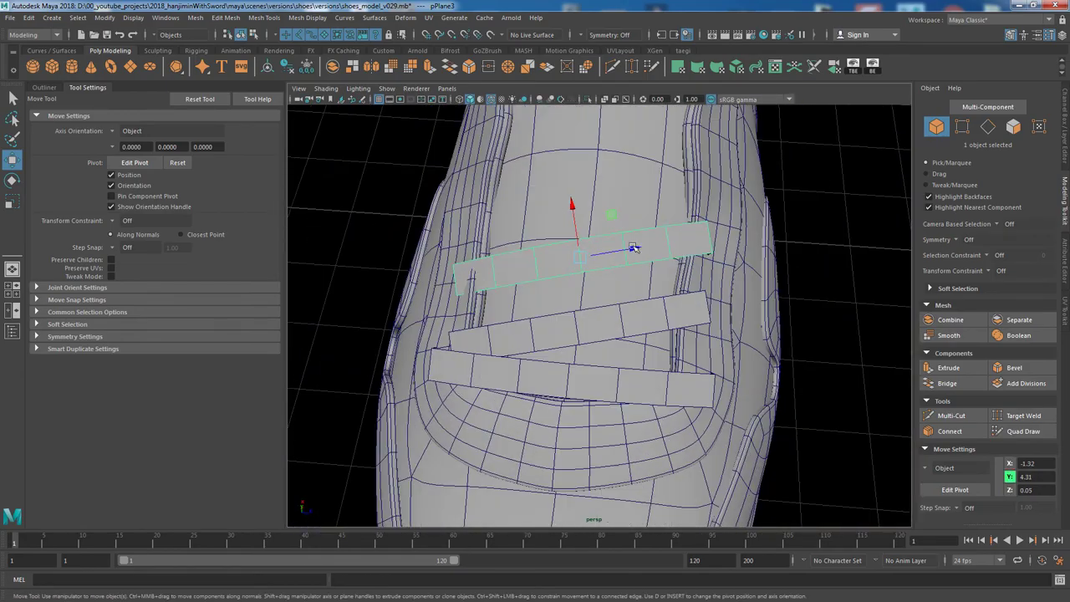
key(r)
drag(634, 248, 637, 248)
alt+drag(547, 216, 716, 272)
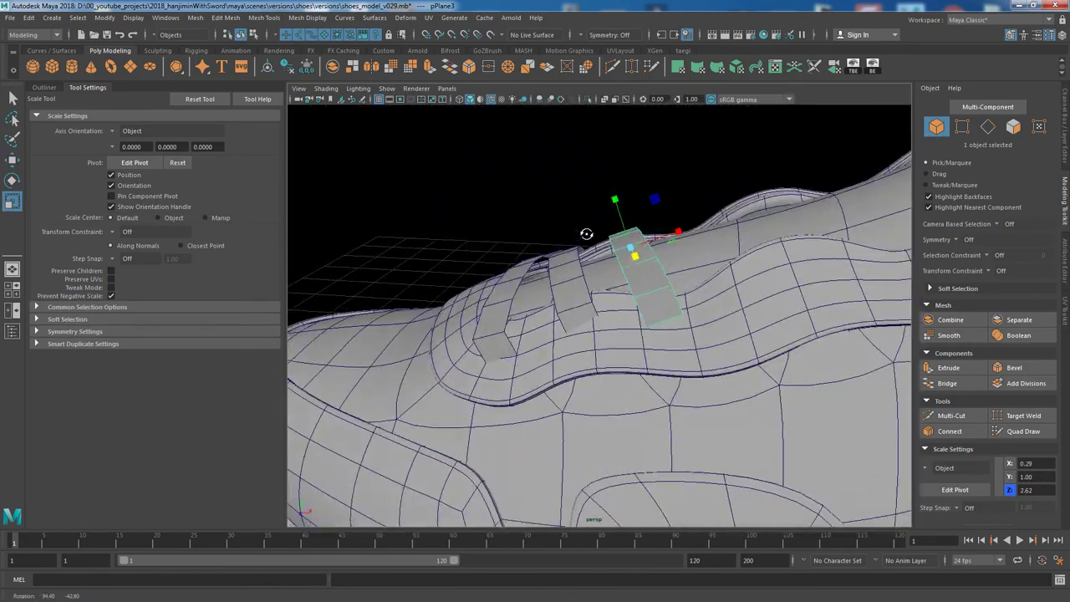
key(w)
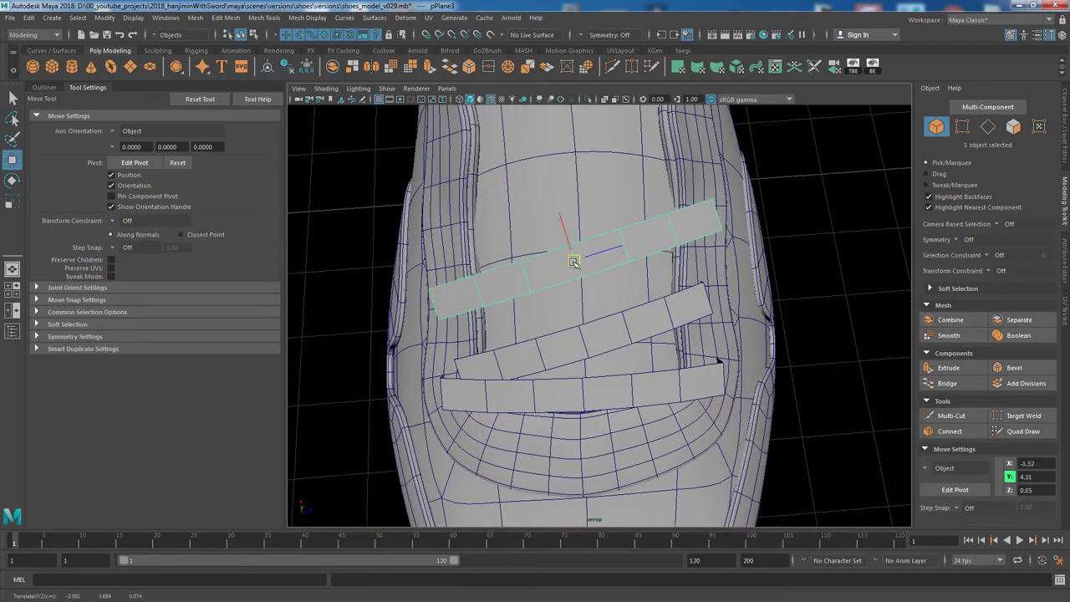
alt+drag(716, 272, 752, 213)
alt+drag(510, 218, 639, 224)
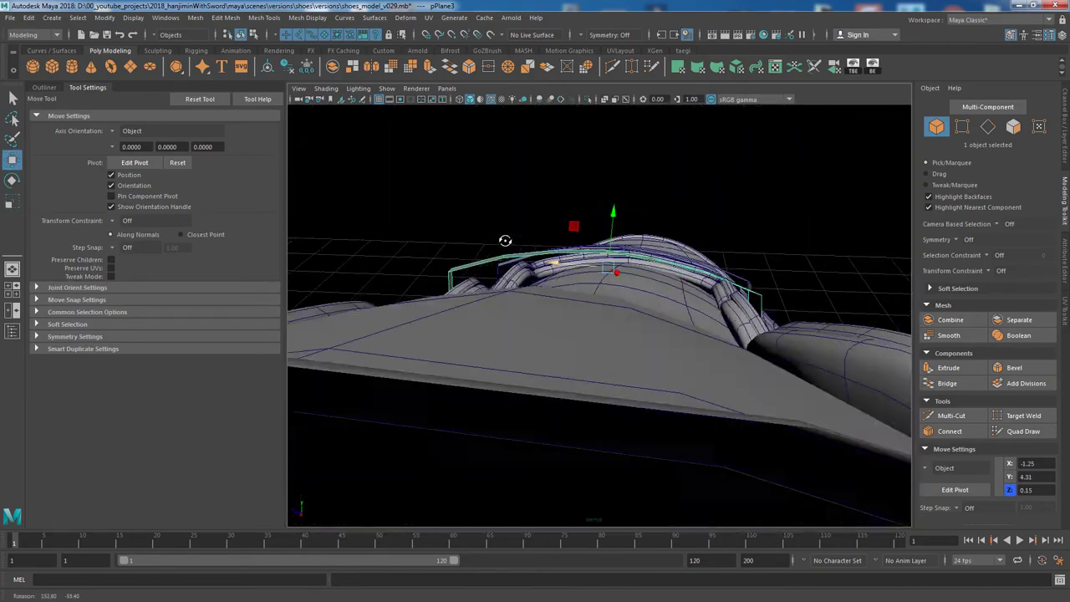
Rotate and scale the new strap, then select the topmost strap, pPlane4, to check its fit.
key(e)
alt+drag(716, 263, 607, 274)
key(r)
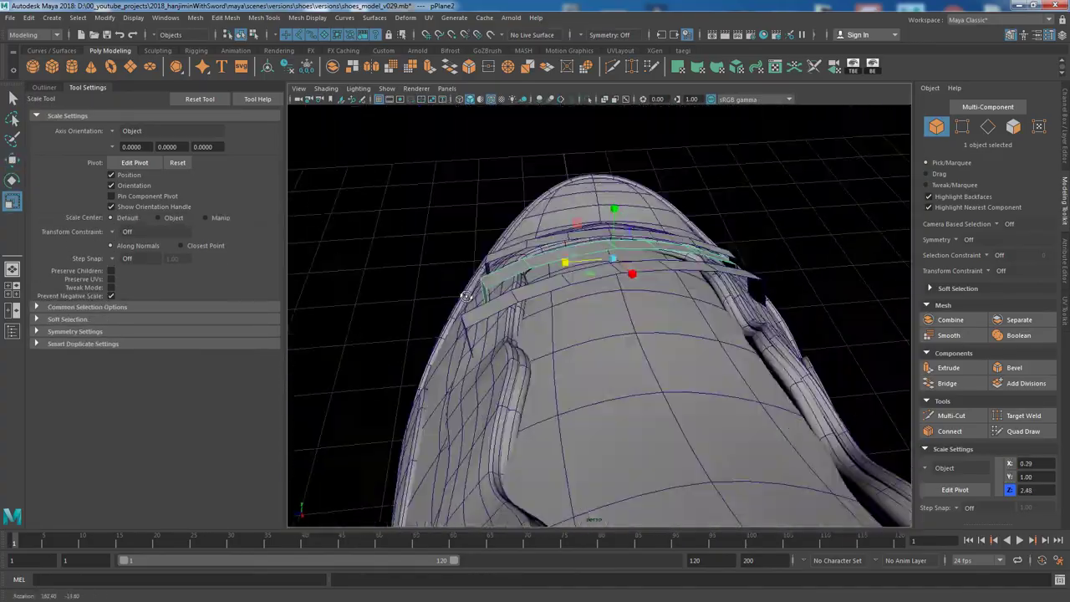
mouse_move(466, 296)
alt+mouse_down()
mouse_move(627, 402)
mouse_move(608, 226)
mouse_move(705, 267)
alt+mouse_up()
key(w)
click(628, 402)
alt+drag(550, 279, 568, 249)
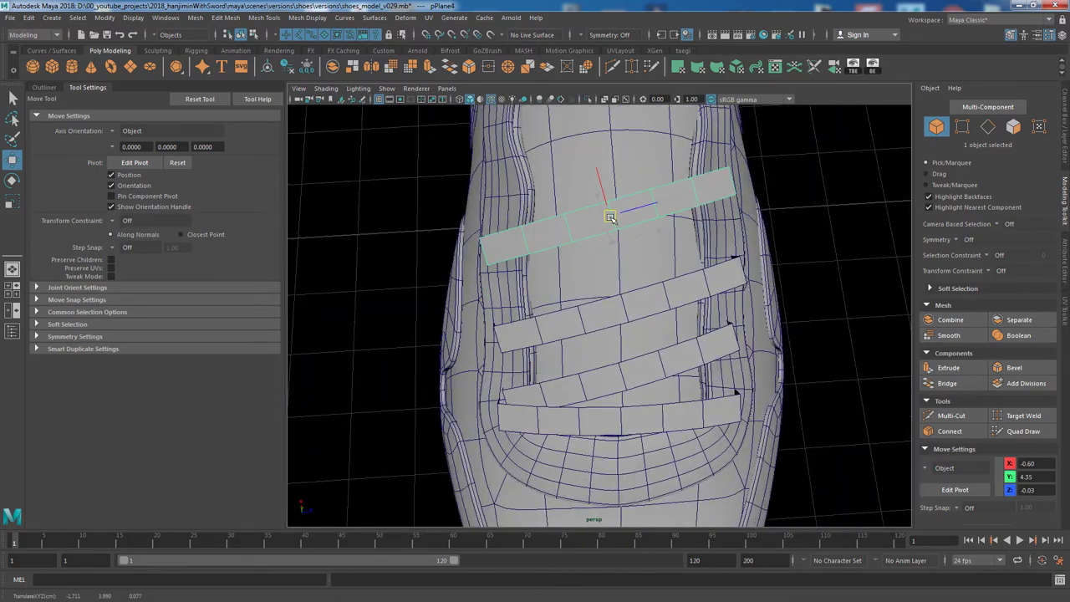
Tilt the selected strap diagonally across the tongue with alternating rotate and move adjustments.
key(e)
mouse_move(714, 230)
alt+mouse_down()
mouse_move(661, 213)
mouse_move(827, 285)
alt+mouse_up()
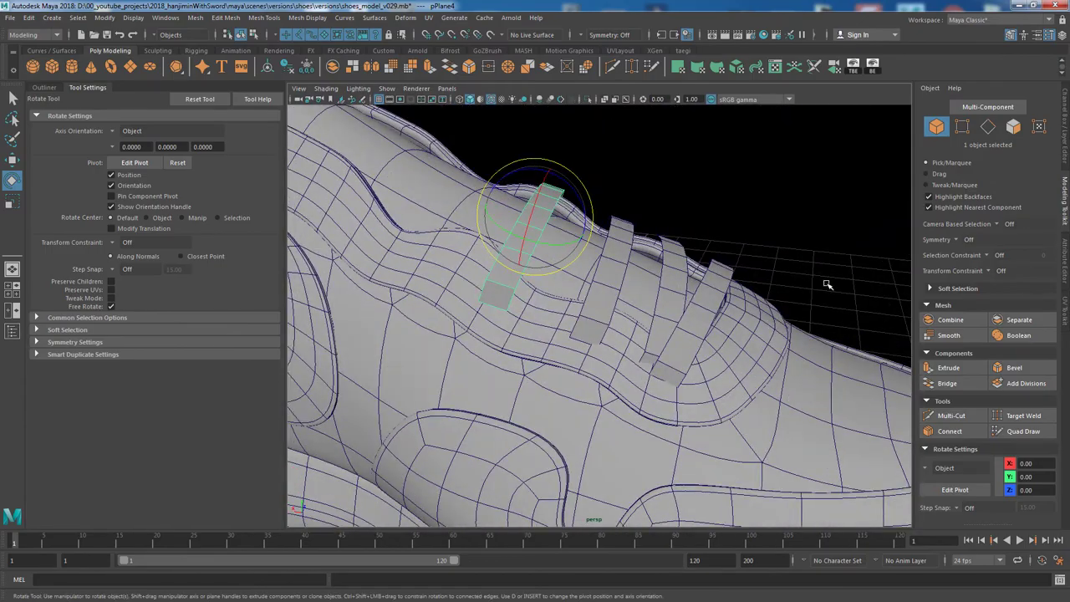
mouse_move(788, 185)
alt+mouse_down()
mouse_move(641, 250)
mouse_move(658, 211)
alt+mouse_up()
key(w)
key(e)
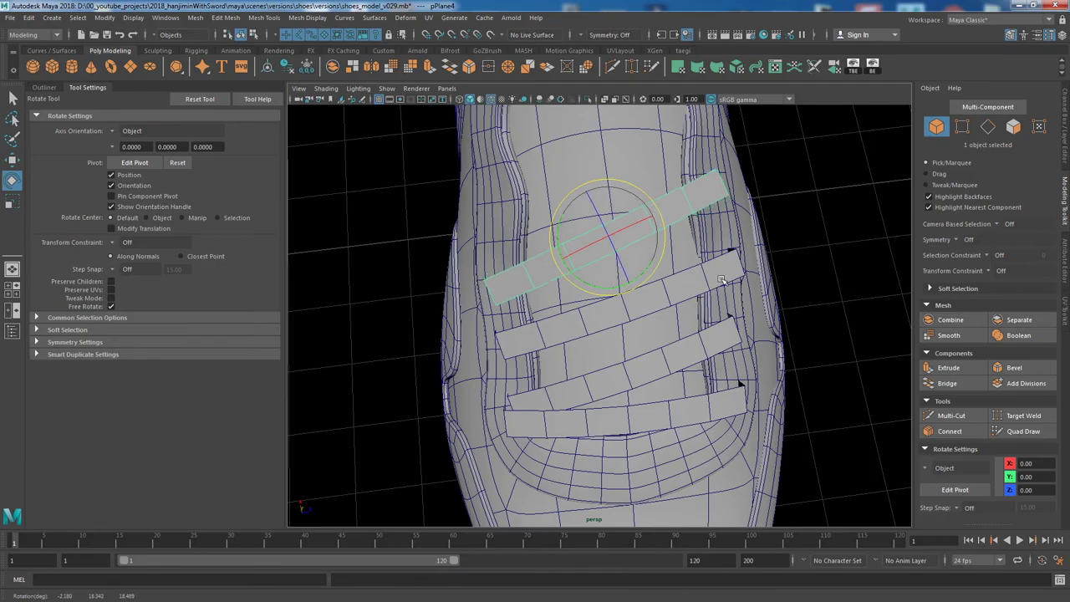
mouse_move(661, 261)
alt+mouse_down()
mouse_move(600, 264)
mouse_move(635, 335)
mouse_move(590, 198)
mouse_move(660, 259)
alt+mouse_up()
key(w)
key(e)
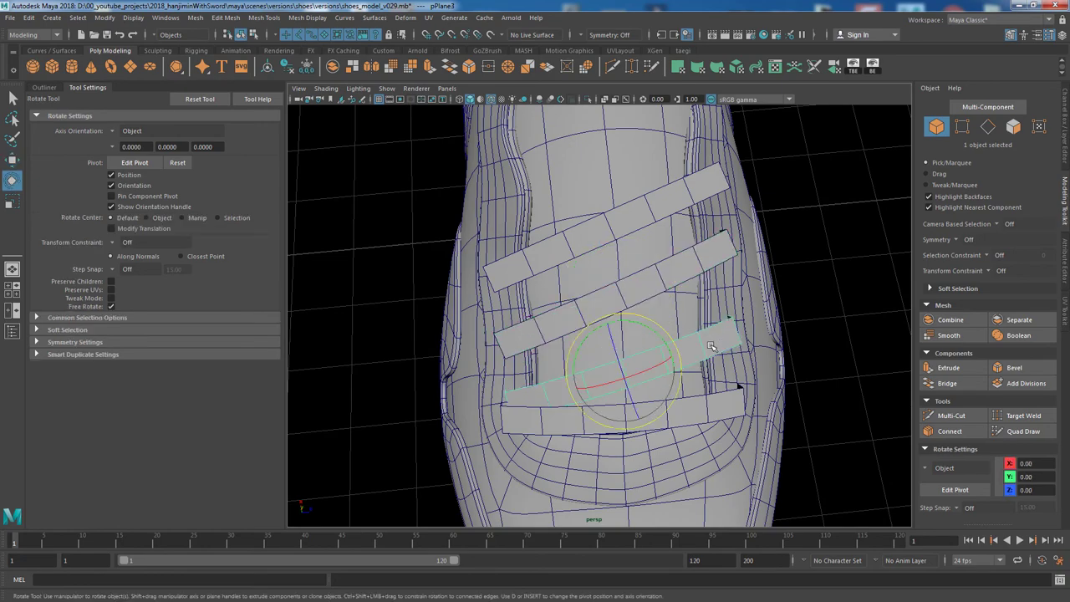
key(w)
mouse_move(663, 332)
alt+mouse_down()
mouse_move(635, 276)
mouse_move(621, 364)
mouse_move(652, 317)
mouse_move(614, 285)
mouse_move(693, 323)
mouse_move(704, 387)
mouse_move(648, 341)
alt+mouse_up()
key(e)
Duplicate pPlane3 and place the copies higher up the tongue toward the collar.
click(610, 280)
key(w)
key(ctrl+d)
mouse_move(614, 268)
alt+mouse_down()
mouse_move(616, 227)
mouse_move(485, 279)
mouse_move(605, 203)
mouse_move(656, 251)
mouse_move(778, 239)
mouse_move(683, 270)
mouse_move(656, 250)
mouse_move(623, 268)
alt+mouse_up()
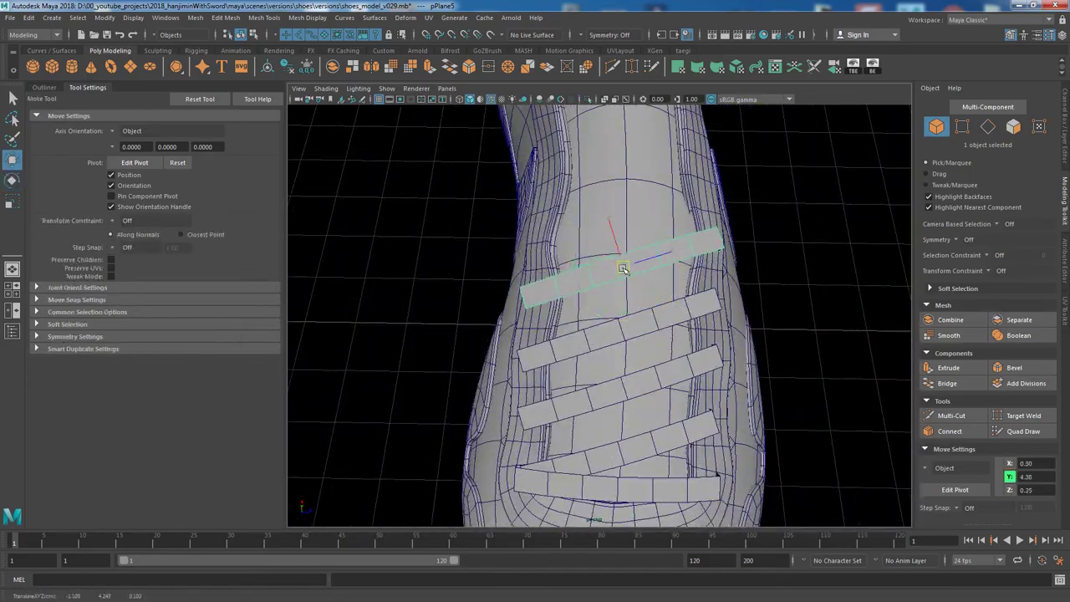
mouse_move(684, 310)
alt+mouse_down()
mouse_move(738, 270)
mouse_move(642, 241)
mouse_move(693, 250)
mouse_move(660, 234)
mouse_move(693, 251)
mouse_move(682, 268)
mouse_move(693, 330)
mouse_move(628, 264)
mouse_move(728, 323)
mouse_move(634, 297)
alt+mouse_up()
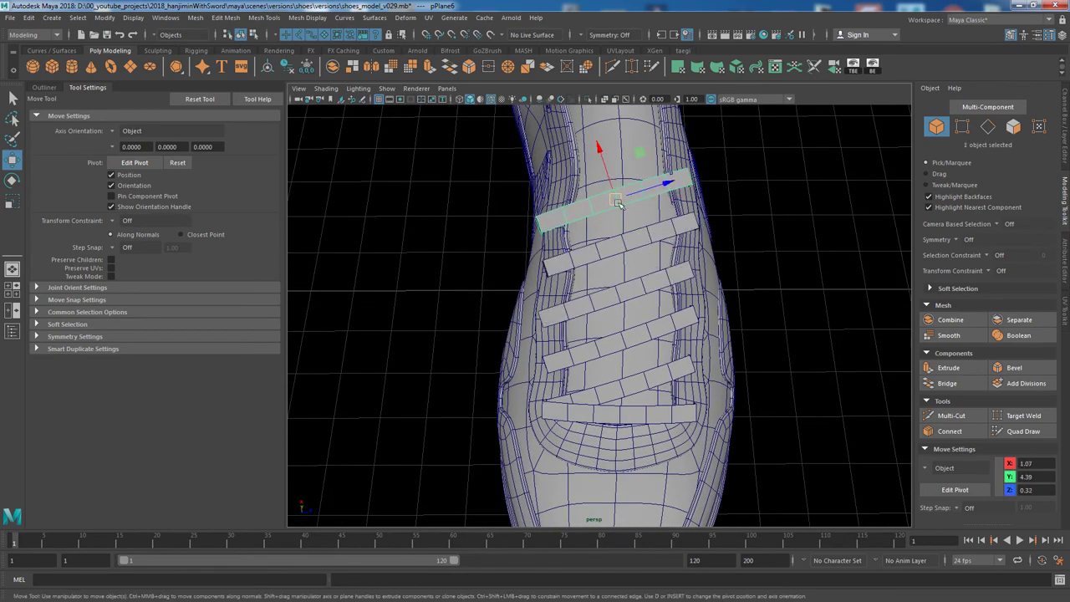
mouse_move(617, 204)
alt+mouse_down()
mouse_move(582, 229)
mouse_move(635, 200)
mouse_move(820, 253)
mouse_move(710, 385)
alt+mouse_up()
mouse_move(598, 279)
alt+mouse_down()
mouse_move(686, 297)
mouse_move(624, 286)
mouse_move(640, 318)
mouse_move(602, 288)
alt+mouse_up()
scroll(711, 306, up, 3)
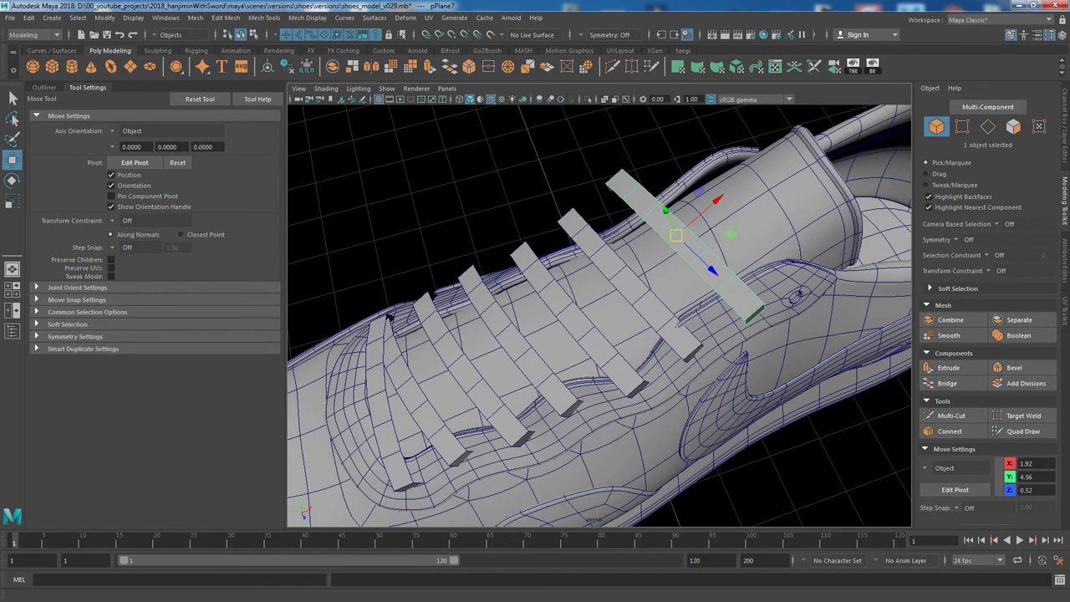
Adjust the selected strip's angle and position, checking alignment from the side.
alt+drag(563, 374, 717, 347)
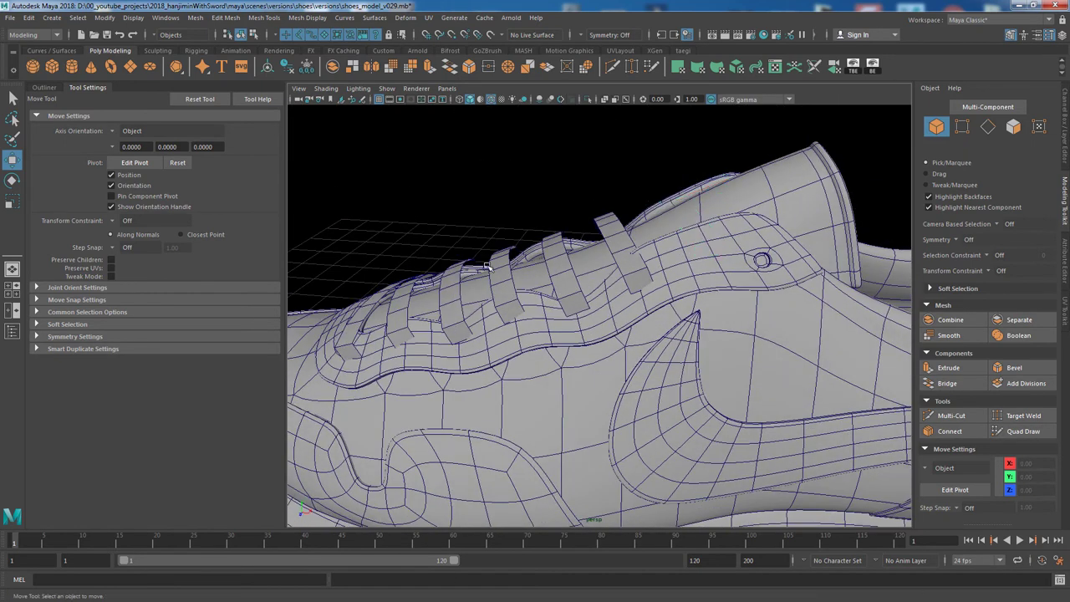
alt+drag(677, 249, 661, 301)
mouse_move(649, 265)
alt+mouse_down()
mouse_move(661, 284)
mouse_move(651, 252)
mouse_move(761, 273)
alt+mouse_up()
key(e)
key(w)
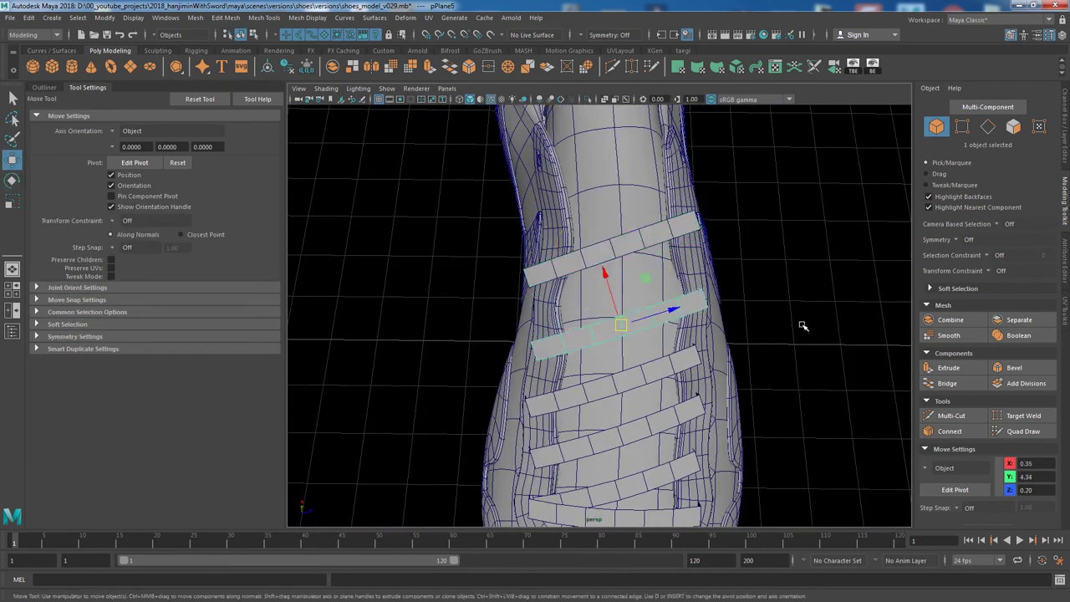
mouse_move(803, 326)
alt+mouse_down()
mouse_move(785, 309)
mouse_move(617, 308)
alt+mouse_up()
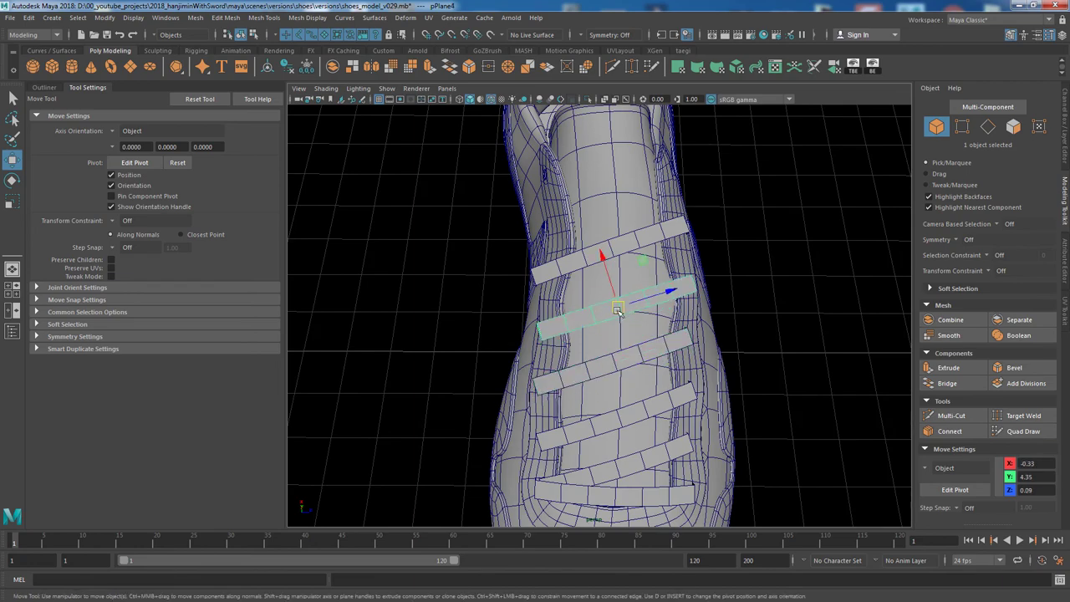
alt+drag(642, 386, 631, 415)
Re-angle pPlane3 and slide pPlane4 slightly across the tongue.
click(632, 415)
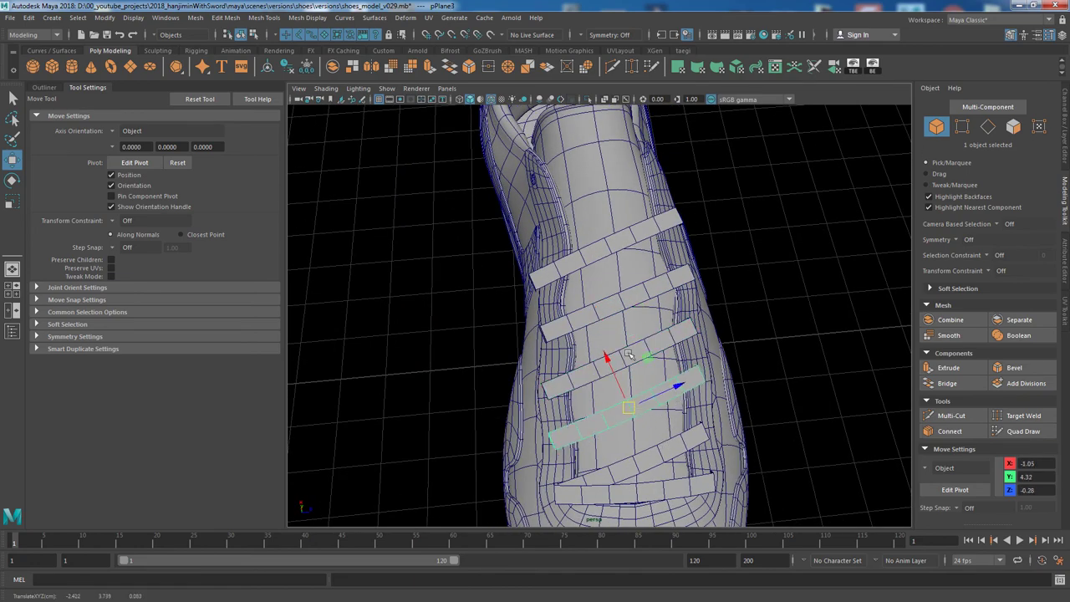
mouse_move(620, 307)
alt+mouse_down()
mouse_move(734, 322)
mouse_move(792, 307)
mouse_move(679, 382)
alt+mouse_up()
click(616, 306)
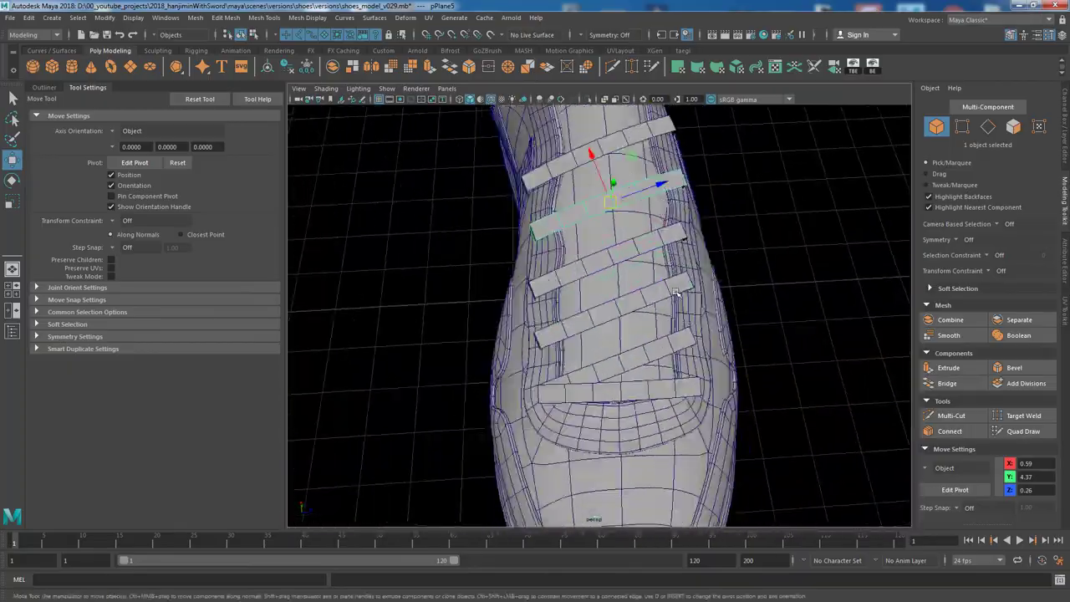
click(679, 383)
key(e)
mouse_move(675, 321)
alt+mouse_down()
mouse_move(661, 297)
mouse_move(619, 286)
alt+mouse_up()
click(660, 294)
key(w)
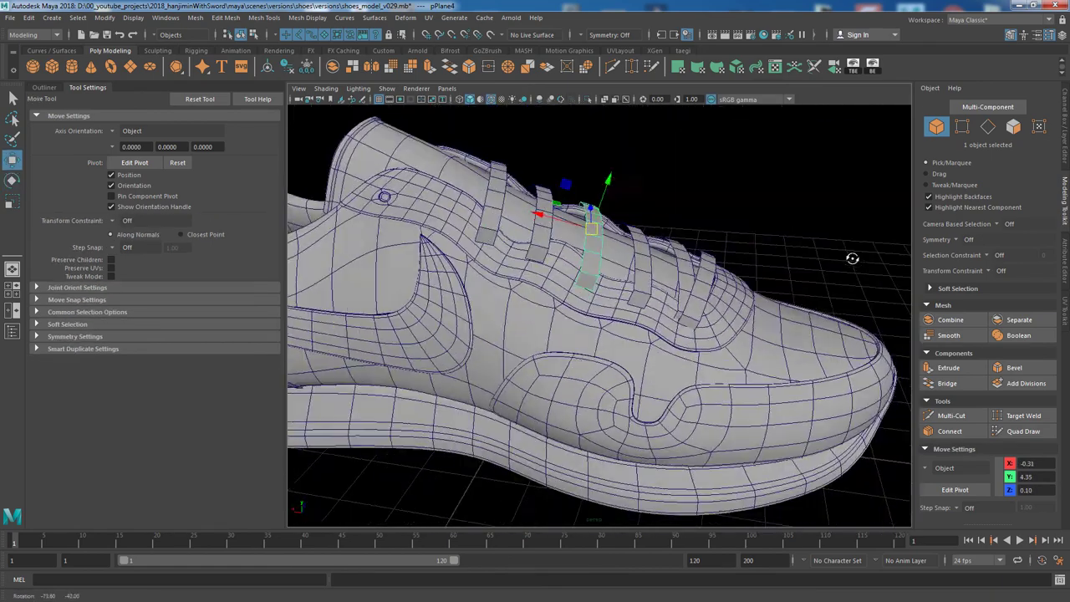
drag(614, 214, 613, 215)
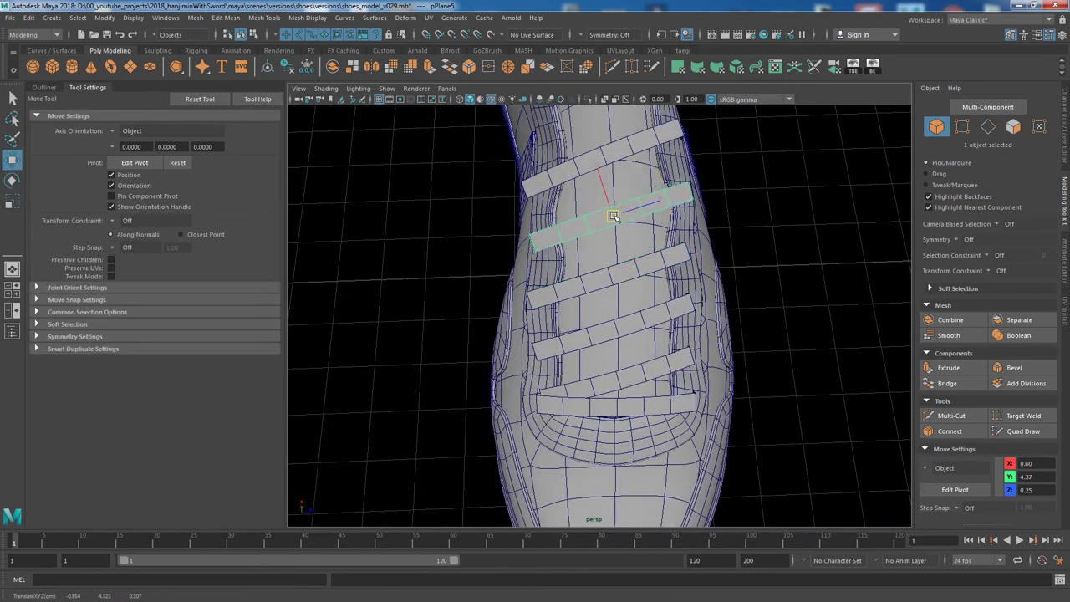
Adjust pPlane5's angle and position, then re-angle pPlane3 next to pPlane4.
alt+drag(624, 331, 659, 253)
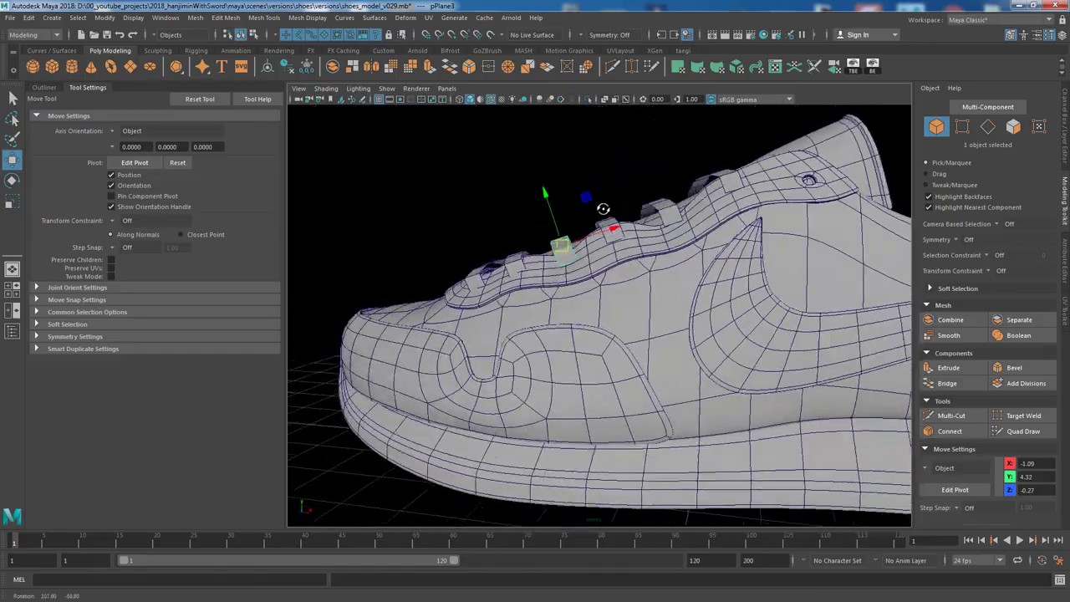
click(660, 251)
key(e)
key(w)
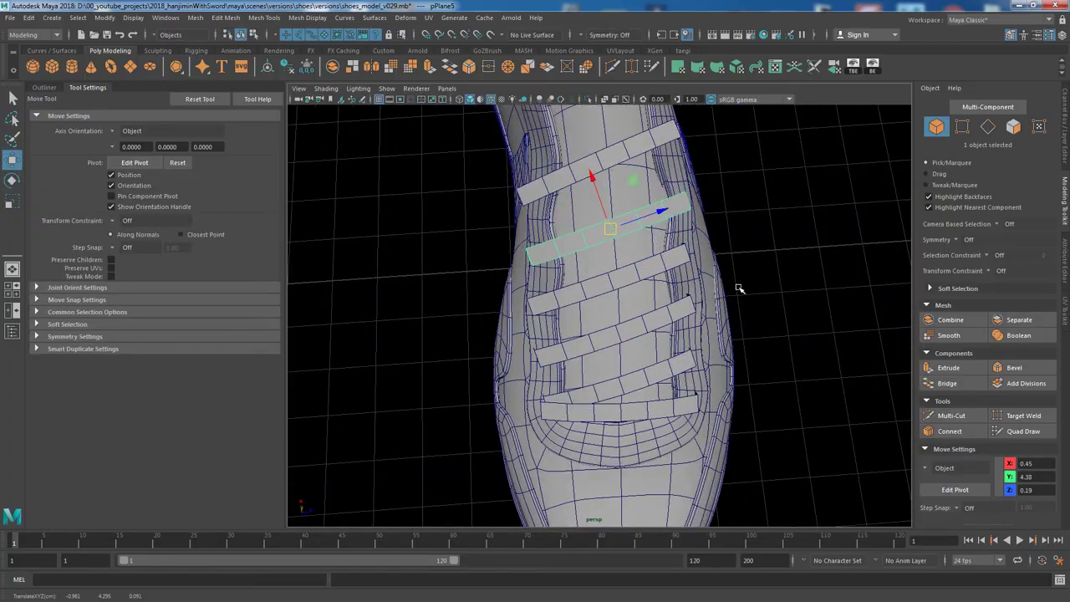
mouse_move(740, 290)
alt+mouse_down()
mouse_move(852, 238)
mouse_move(728, 280)
mouse_move(829, 258)
mouse_move(686, 292)
mouse_move(753, 251)
mouse_move(670, 312)
alt+mouse_up()
click(669, 278)
click(670, 311)
key(e)
key(w)
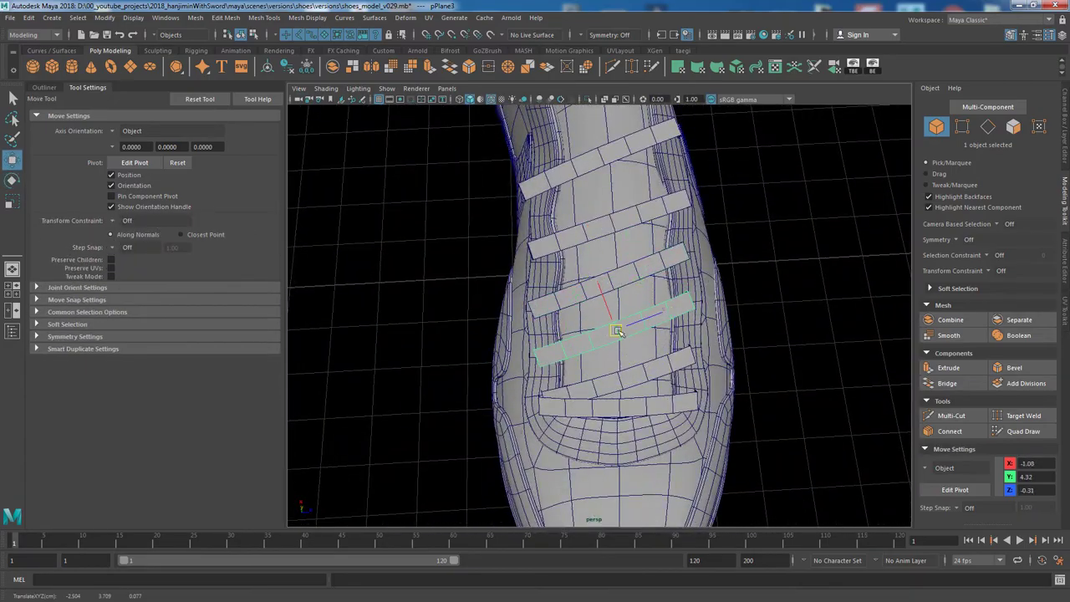
key(e)
Check pPlane2 and pPlane3, then nudge pPlane5 into place along the tongue.
click(636, 368)
key(w)
mouse_move(636, 368)
alt+mouse_down()
mouse_move(760, 350)
mouse_move(635, 326)
mouse_move(752, 301)
mouse_move(659, 357)
alt+mouse_up()
click(636, 326)
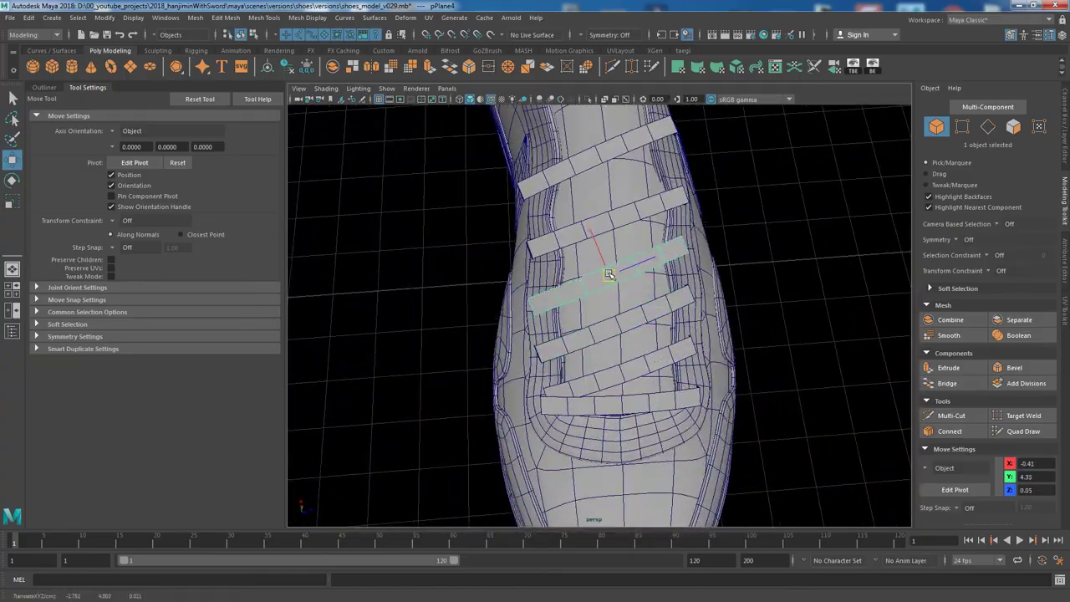
mouse_move(610, 275)
alt+mouse_down()
mouse_move(781, 282)
mouse_move(619, 234)
mouse_move(590, 238)
mouse_move(717, 287)
alt+mouse_up()
click(619, 234)
key(e)
key(w)
mouse_move(605, 173)
mouse_down()
mouse_move(599, 155)
mouse_move(521, 175)
mouse_move(791, 191)
mouse_up()
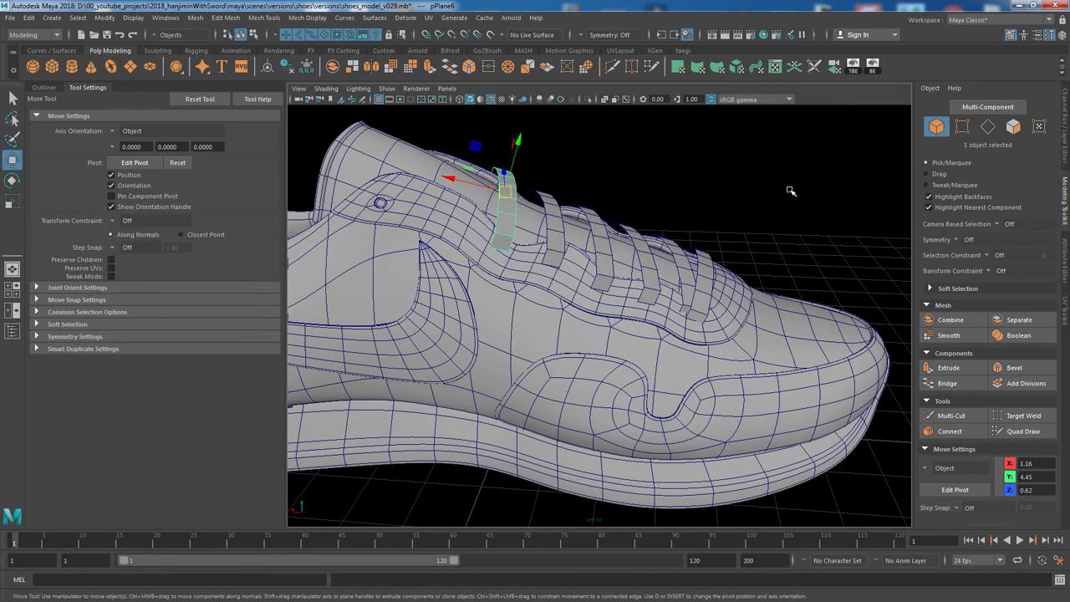
Zoom in to inspect the lace spacing and select the middle strip, pPlane7.
mouse_move(289, 262)
alt+mouse_down()
mouse_move(693, 359)
mouse_move(717, 353)
mouse_move(703, 334)
mouse_move(744, 423)
mouse_move(847, 454)
mouse_move(871, 450)
mouse_move(735, 368)
mouse_move(613, 264)
alt+mouse_up()
scroll(744, 422, down, 5)
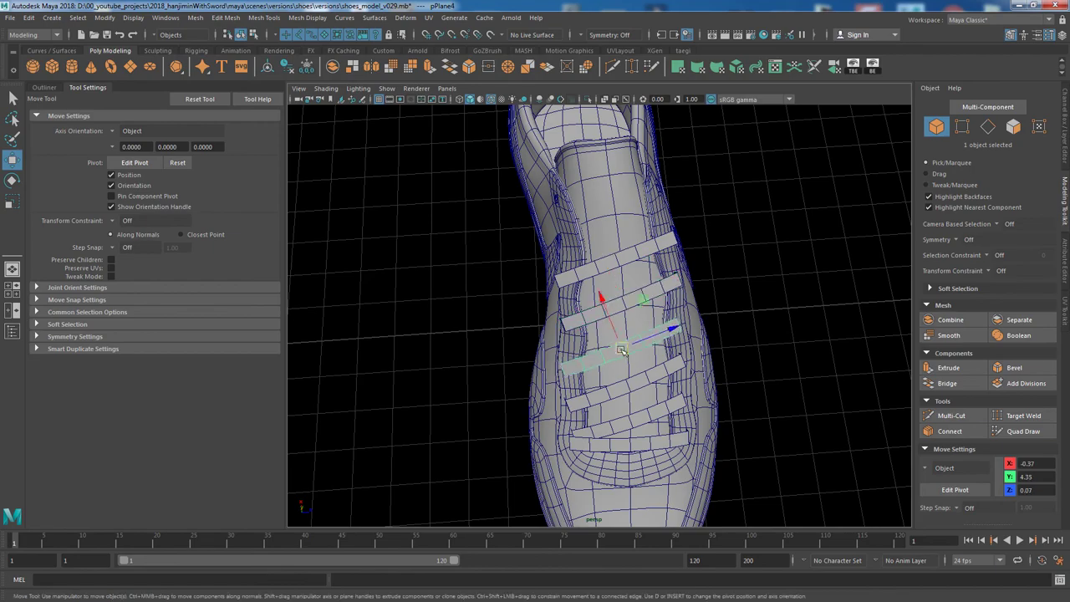
mouse_move(621, 274)
alt+mouse_down()
mouse_move(540, 284)
mouse_move(507, 258)
mouse_move(662, 285)
mouse_move(753, 354)
mouse_move(755, 379)
mouse_move(772, 287)
mouse_move(682, 415)
mouse_move(577, 465)
mouse_move(788, 367)
alt+mouse_up()
scroll(787, 367, down, 2)
click(635, 322)
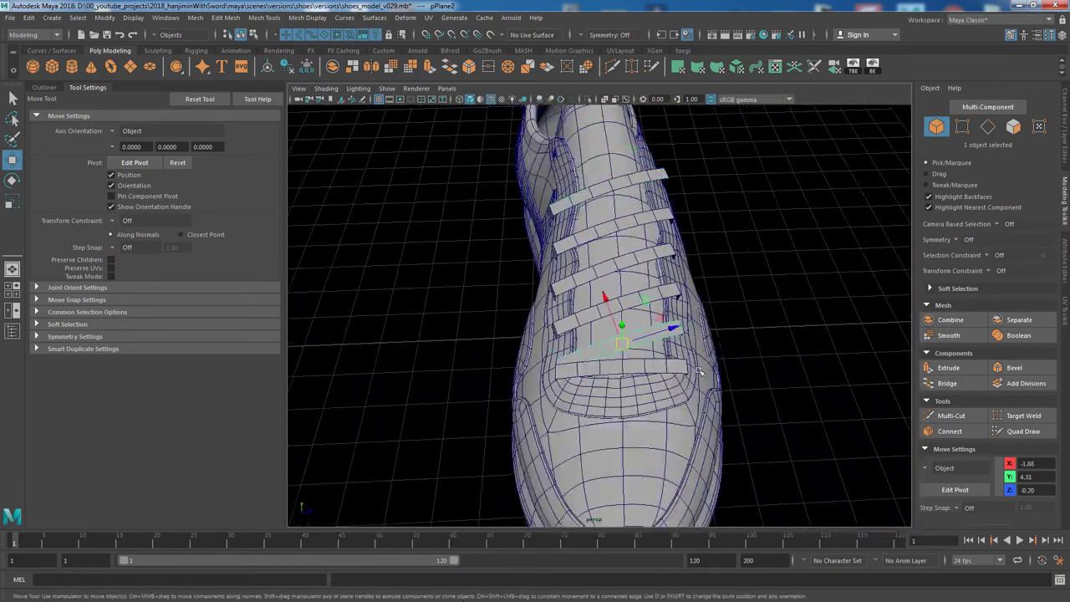
scroll(636, 322, up, 3)
Select the pPlane10 and pPlane5 straps and start repositioning them across the tongue.
key(e)
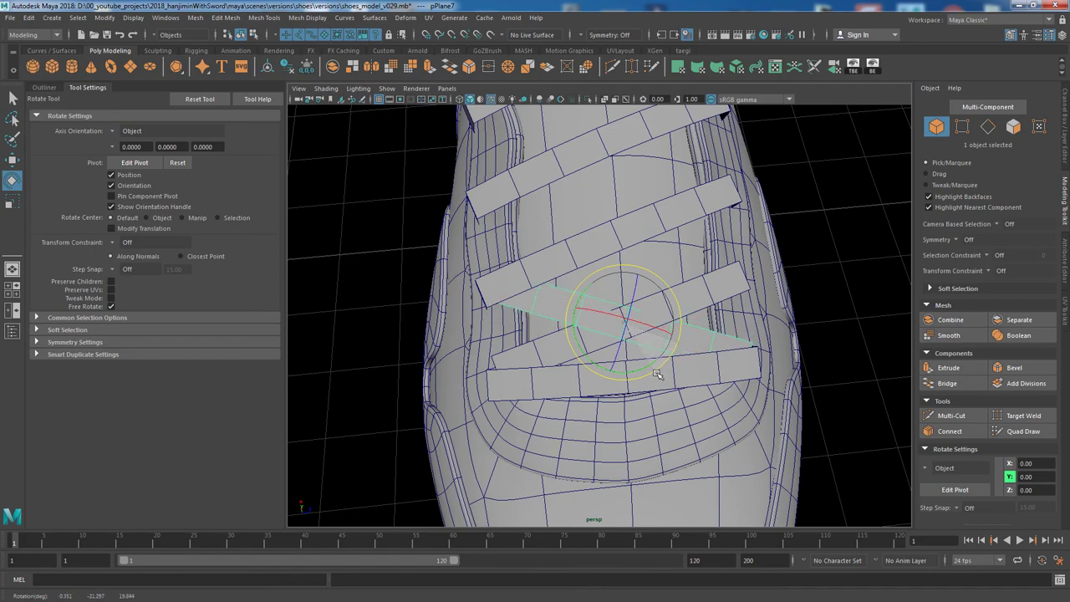
alt+drag(657, 374, 716, 377)
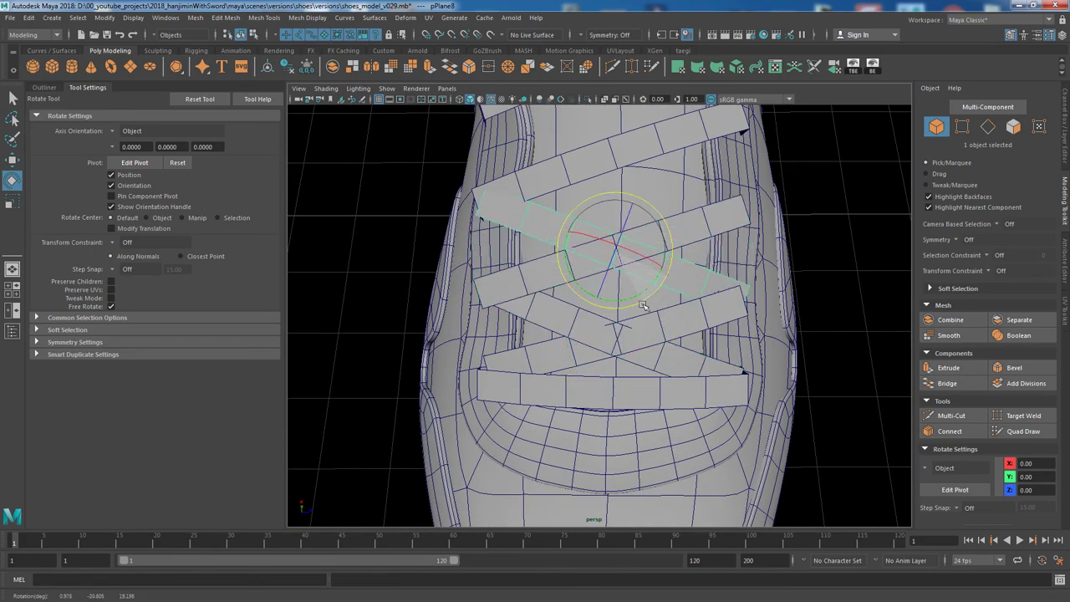
alt+drag(640, 303, 669, 341)
click(669, 340)
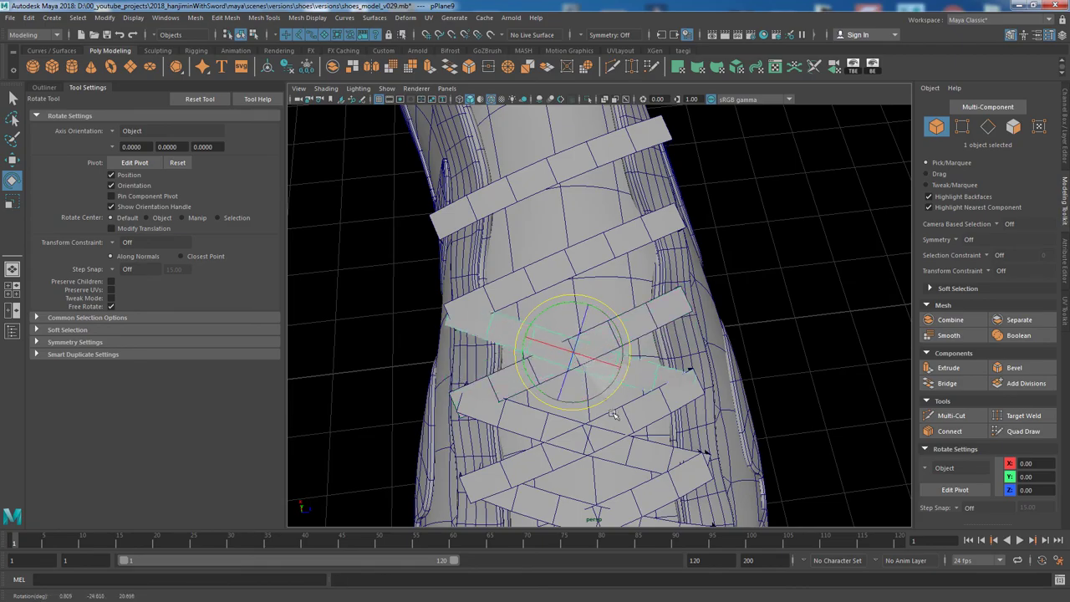
click(651, 287)
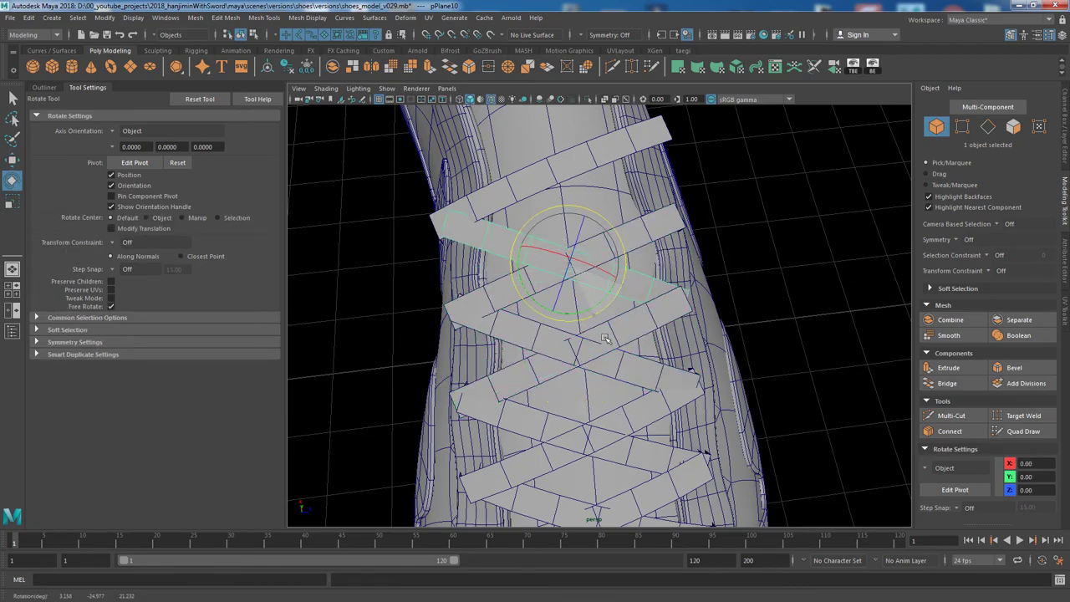
scroll(604, 337, down, 5)
mouse_move(604, 338)
alt+mouse_down()
mouse_move(741, 251)
mouse_move(728, 370)
alt+mouse_up()
scroll(741, 251, up, 5)
click(726, 355)
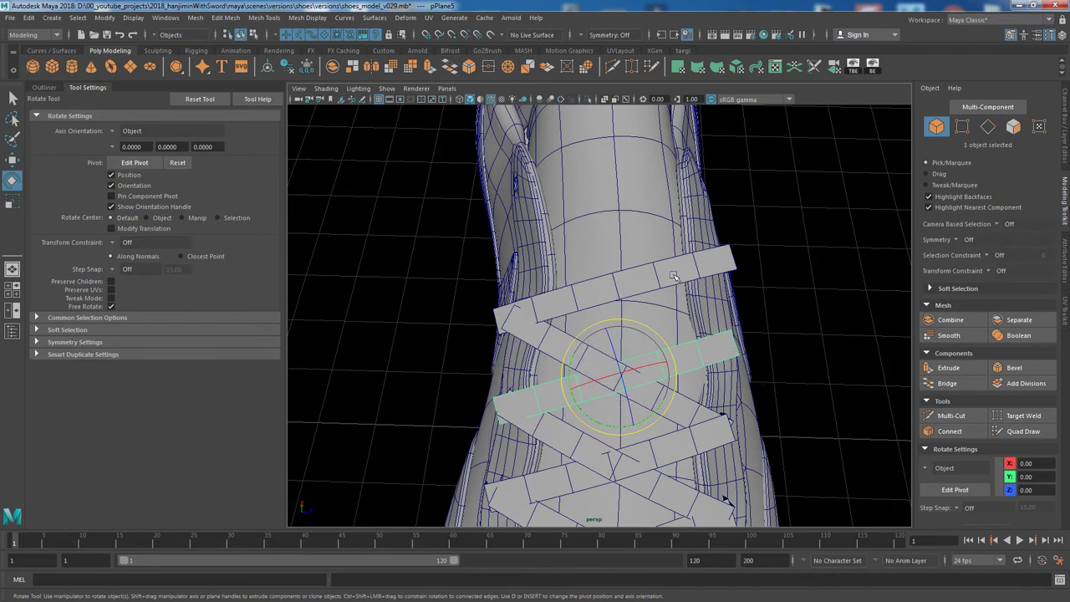
key(w)
scroll(637, 339, down, 3)
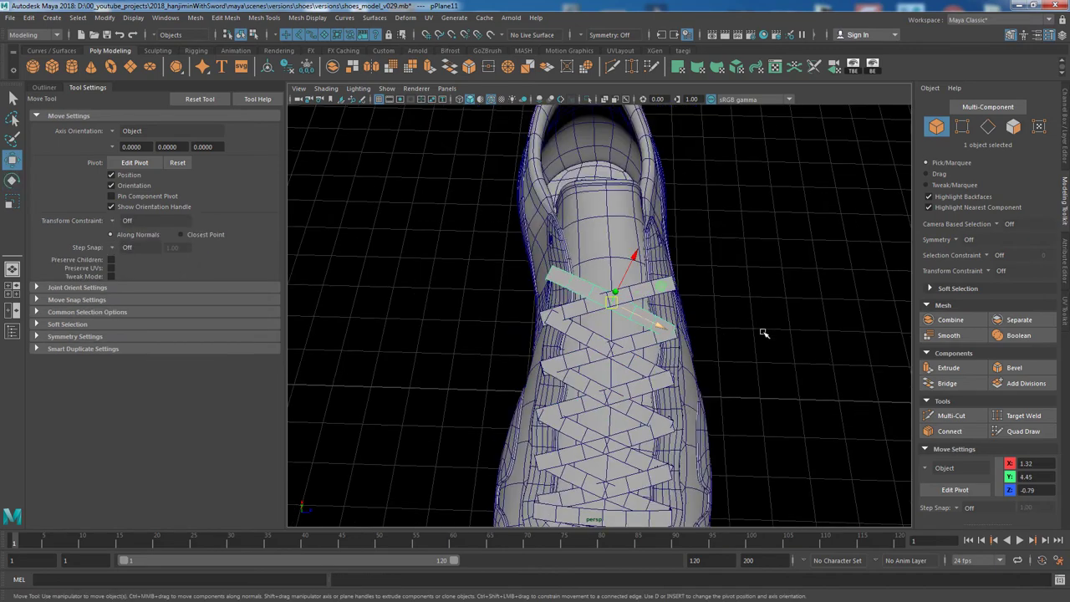
mouse_move(765, 335)
alt+mouse_down()
mouse_move(635, 351)
mouse_move(748, 346)
mouse_move(586, 296)
alt+mouse_up()
key(e)
scroll(724, 335, down, 3)
scroll(724, 318, up, 3)
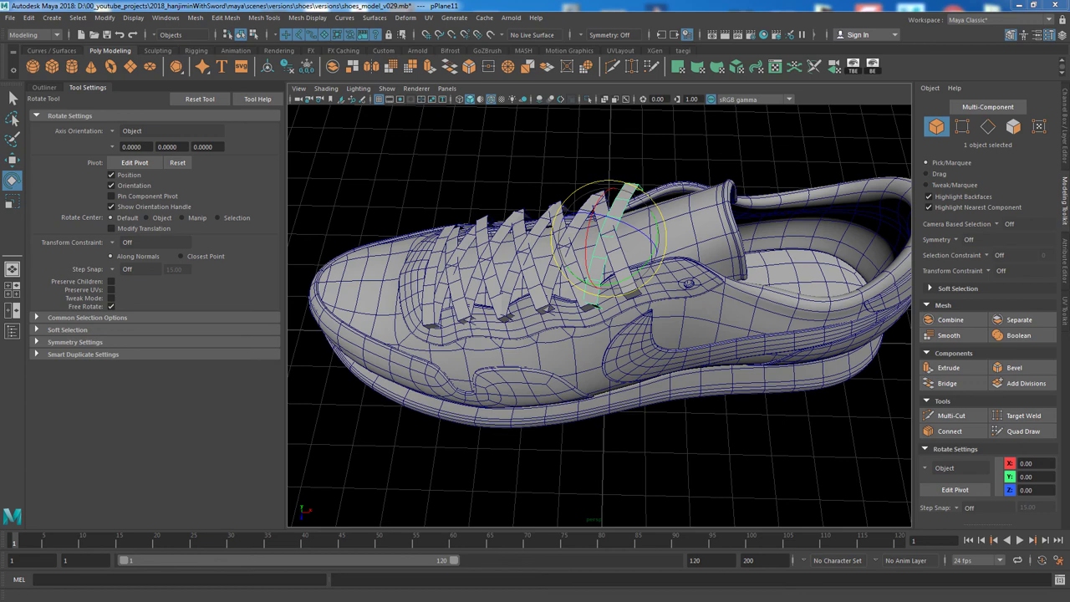
Raise the strip, tilt it more steeply and nudge it into place over the tongue.
alt+drag(719, 334, 755, 447)
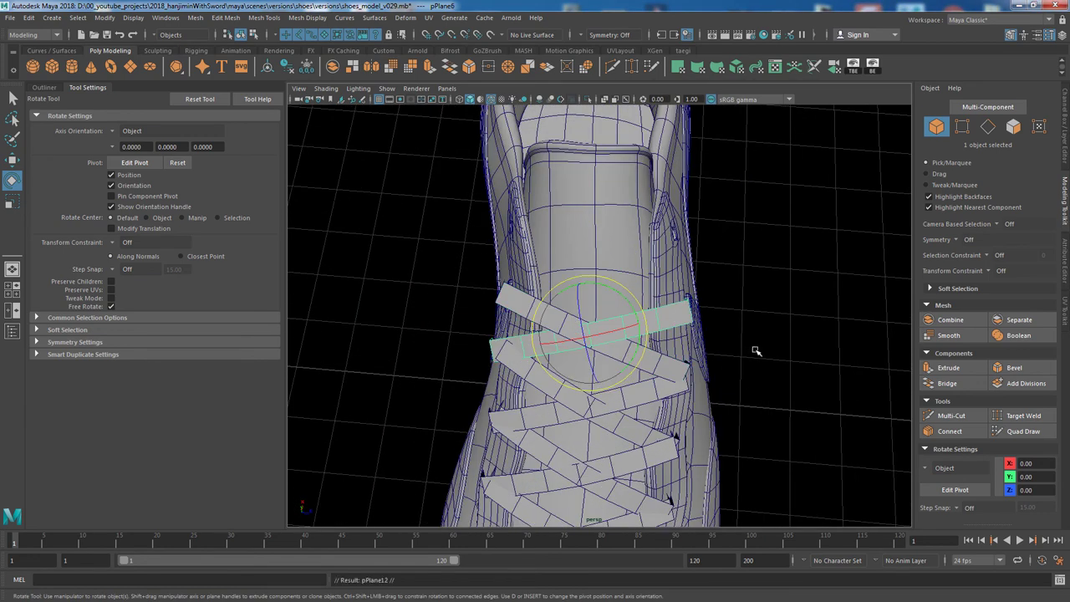
key(w)
mouse_move(755, 351)
alt+mouse_down()
mouse_move(717, 507)
mouse_move(736, 352)
alt+mouse_up()
scroll(730, 408, up, 5)
mouse_move(686, 217)
mouse_down()
mouse_move(682, 198)
mouse_move(710, 205)
mouse_move(735, 250)
mouse_move(773, 265)
mouse_move(724, 352)
mouse_up()
key(r)
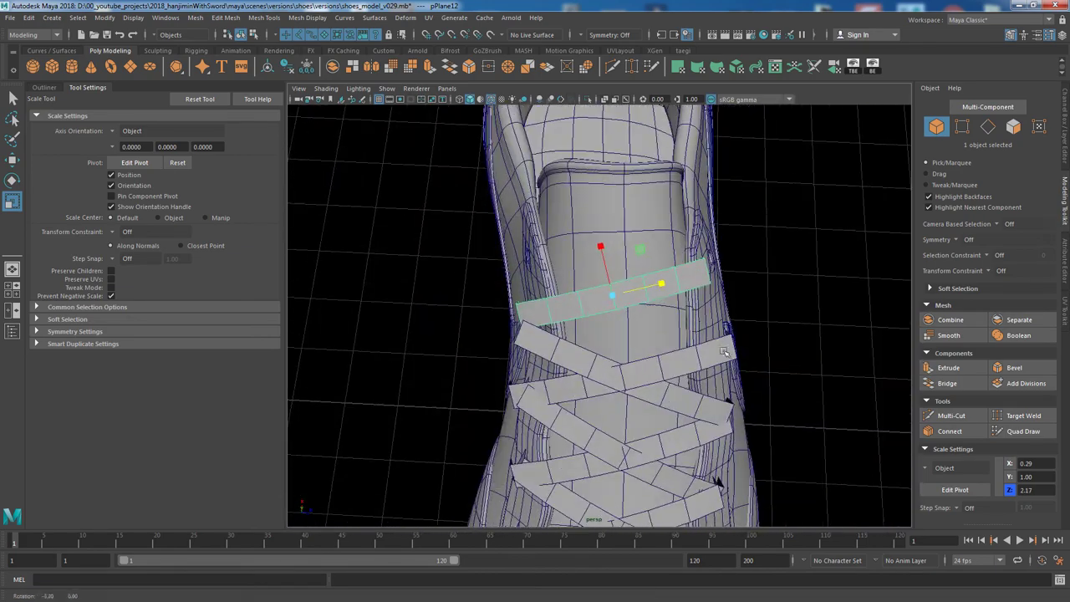
key(w)
key(e)
drag(635, 251, 601, 260)
key(w)
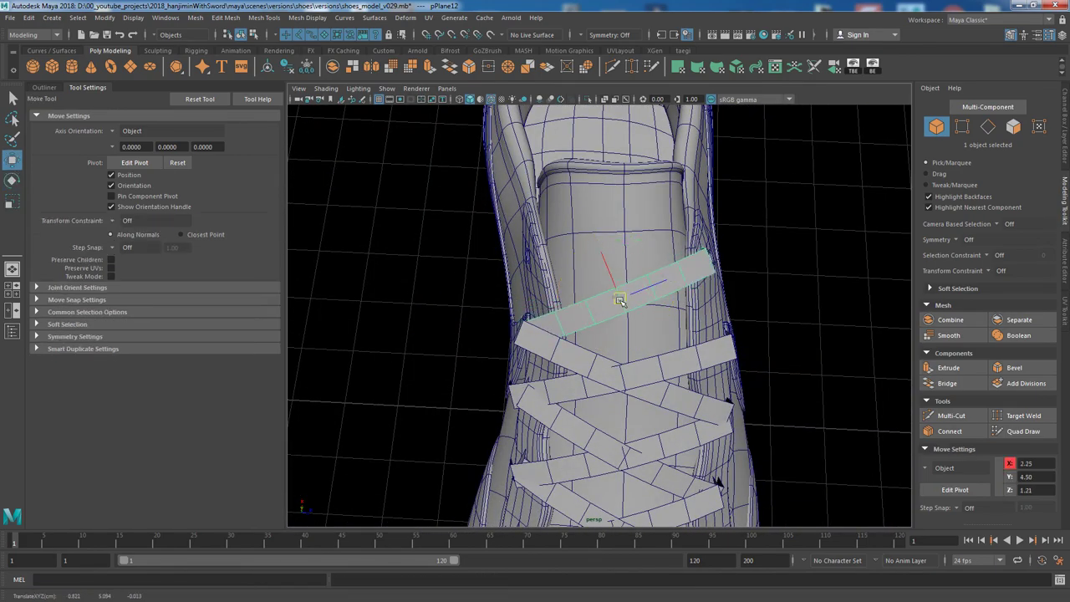
drag(619, 300, 615, 293)
mouse_move(614, 293)
alt+mouse_down()
mouse_move(609, 275)
mouse_move(617, 296)
alt+mouse_up()
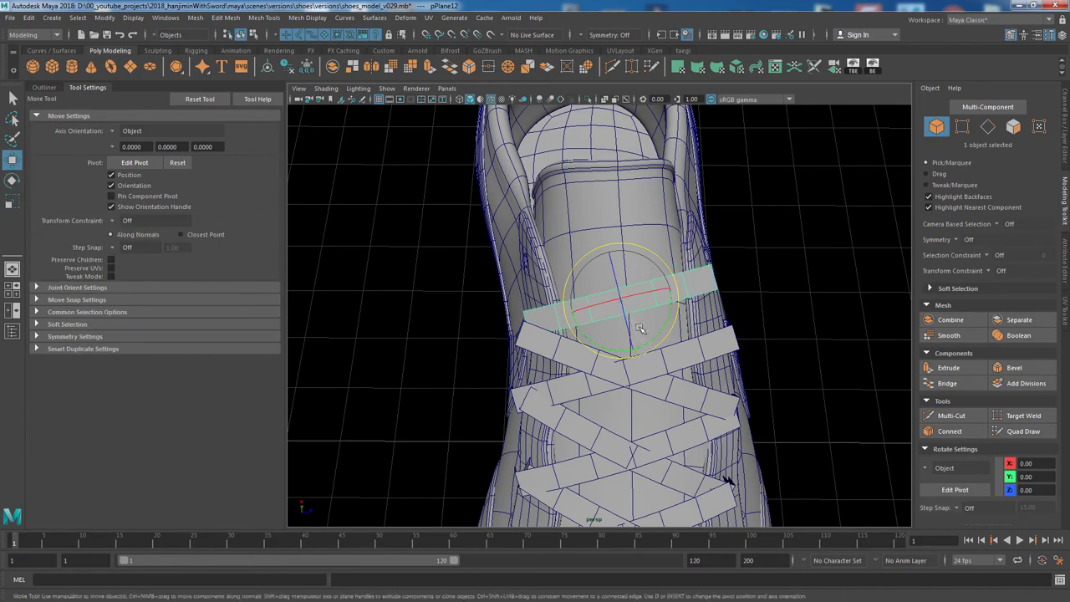
alt+drag(640, 329, 667, 270)
Rotate, scale and move the new strip into a crossing position, then inspect the lace up close.
key(e)
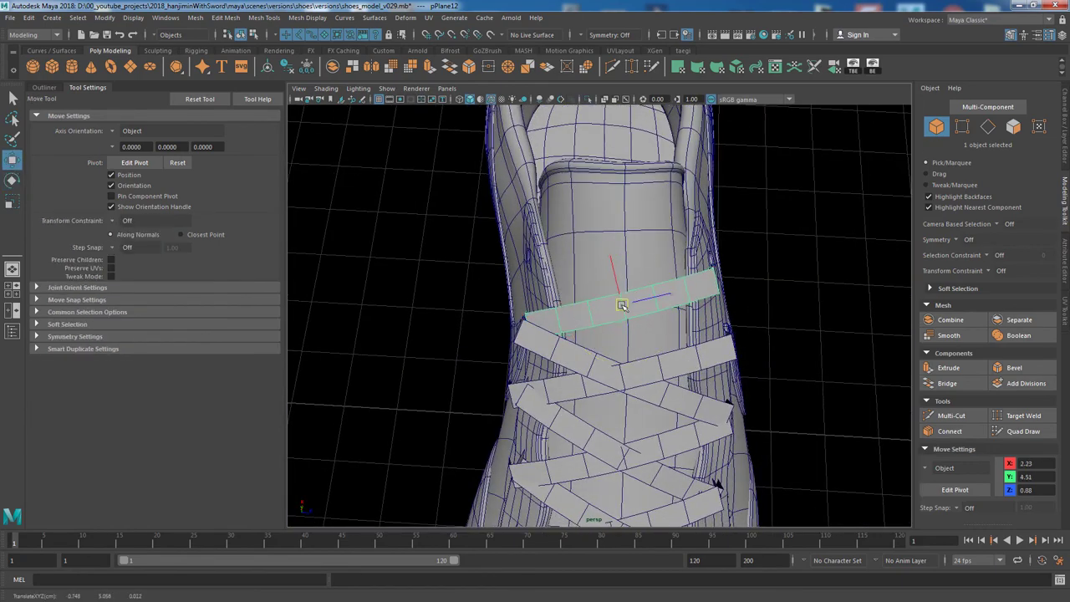
mouse_move(619, 299)
alt+mouse_down()
mouse_move(563, 277)
mouse_move(712, 354)
mouse_move(738, 385)
mouse_move(632, 308)
alt+mouse_up()
key(r)
alt+drag(713, 352, 722, 358)
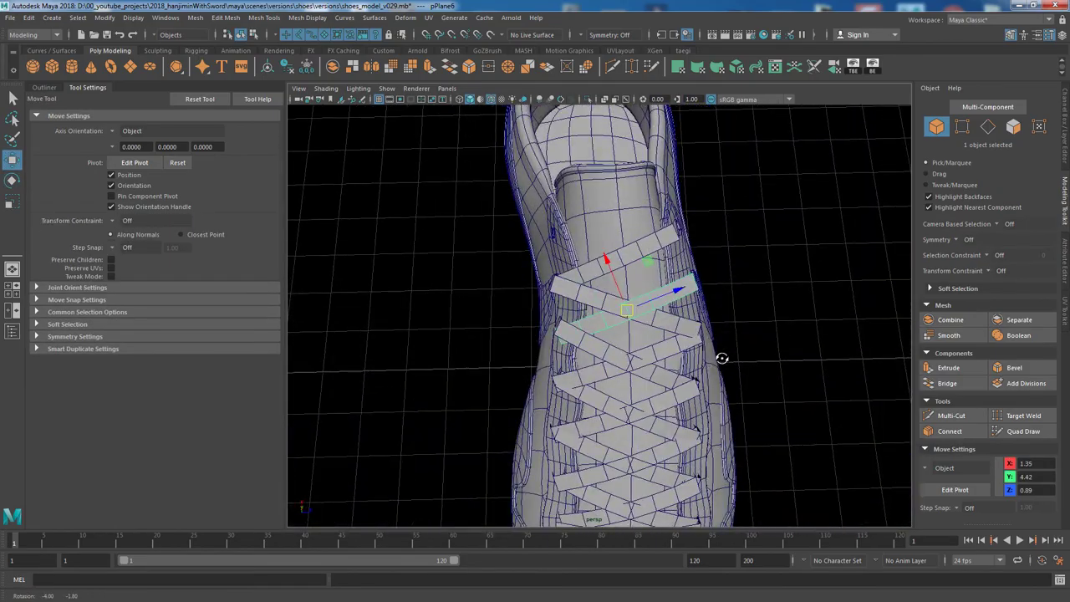
key(e)
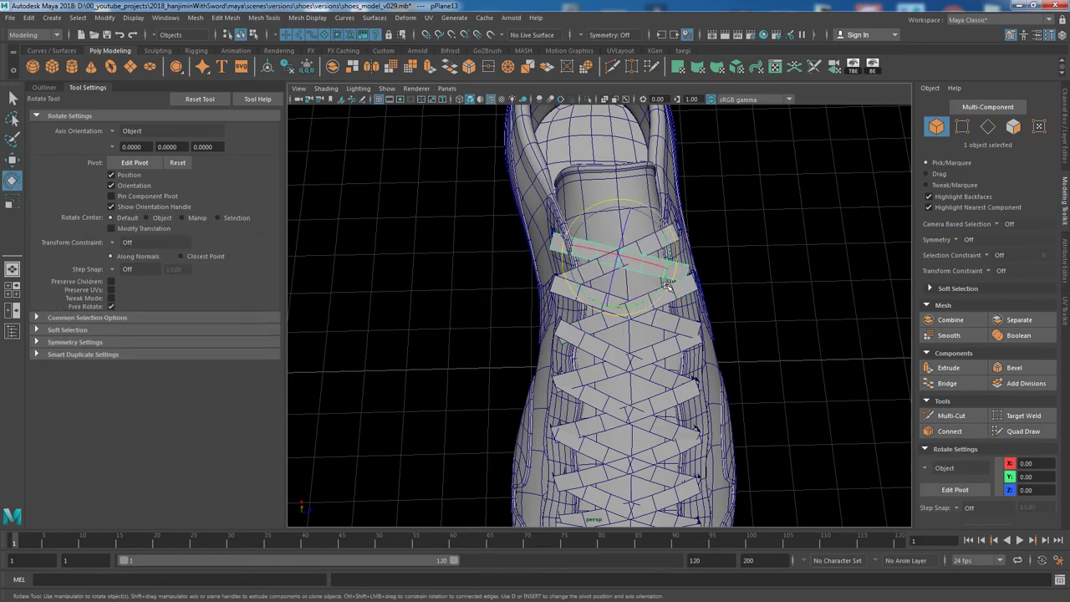
key(w)
mouse_move(668, 287)
alt+mouse_down()
mouse_move(650, 279)
mouse_move(700, 270)
mouse_move(626, 251)
mouse_move(748, 209)
mouse_move(669, 230)
mouse_move(686, 228)
alt+mouse_up()
key(w)
key(e)
key(w)
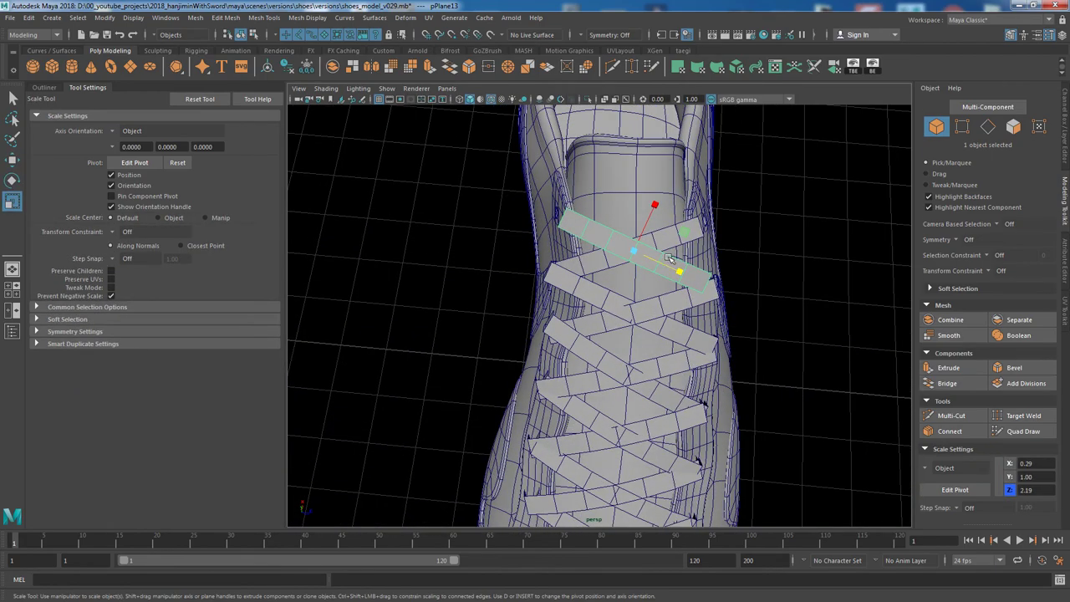
key(e)
mouse_move(633, 260)
alt+mouse_down()
mouse_move(533, 223)
mouse_move(700, 256)
mouse_move(722, 301)
mouse_move(696, 311)
mouse_move(674, 340)
alt+mouse_up()
key(q)
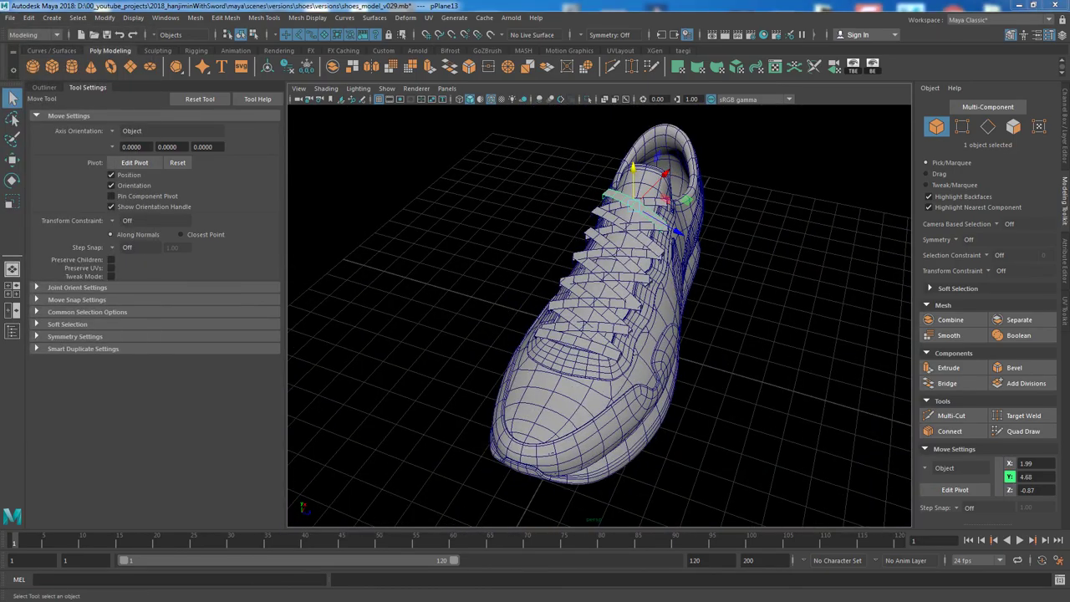
key(f)
mouse_move(452, 371)
alt+mouse_down()
mouse_move(796, 335)
mouse_move(682, 279)
mouse_move(694, 209)
mouse_move(728, 196)
alt+mouse_up()
Turn on Object symmetry in the Modeling Toolkit, using the strip's edge as the symmetry axis.
click(1065, 204)
click(961, 239)
click(978, 327)
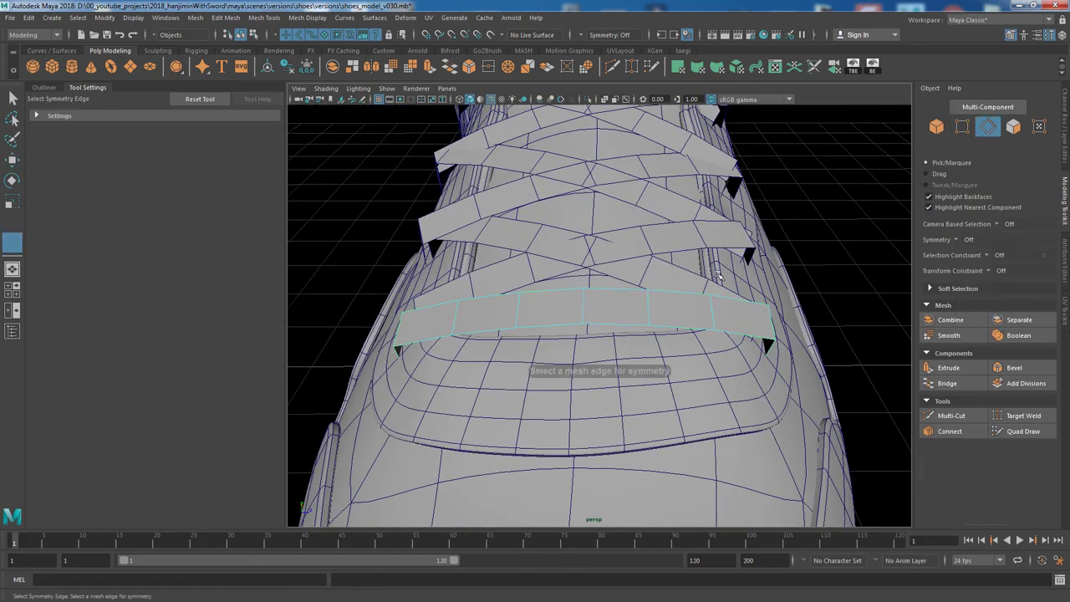
click(769, 355)
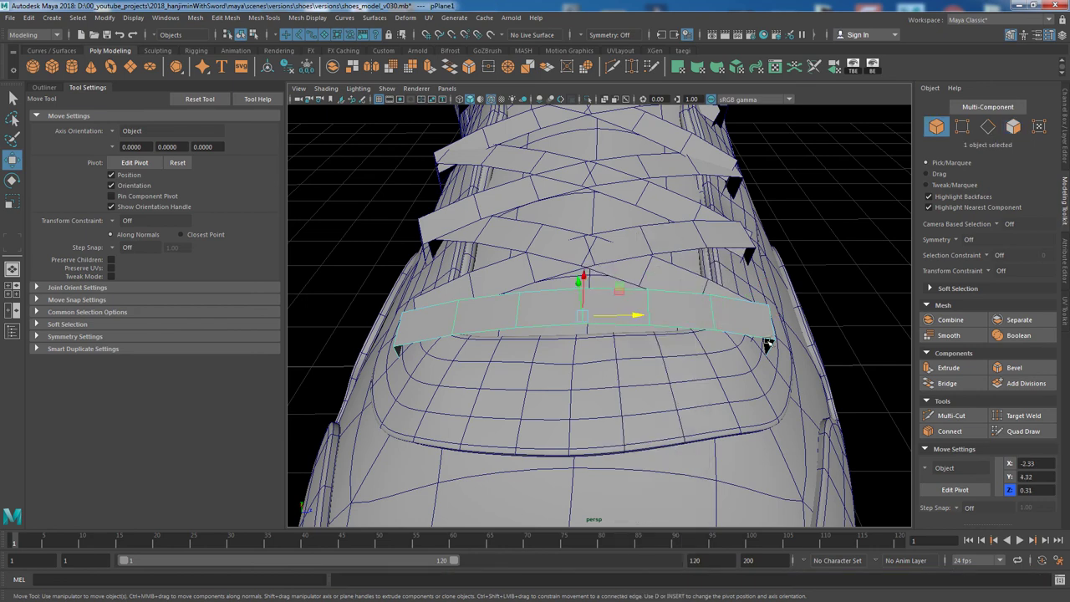
click(962, 239)
click(995, 325)
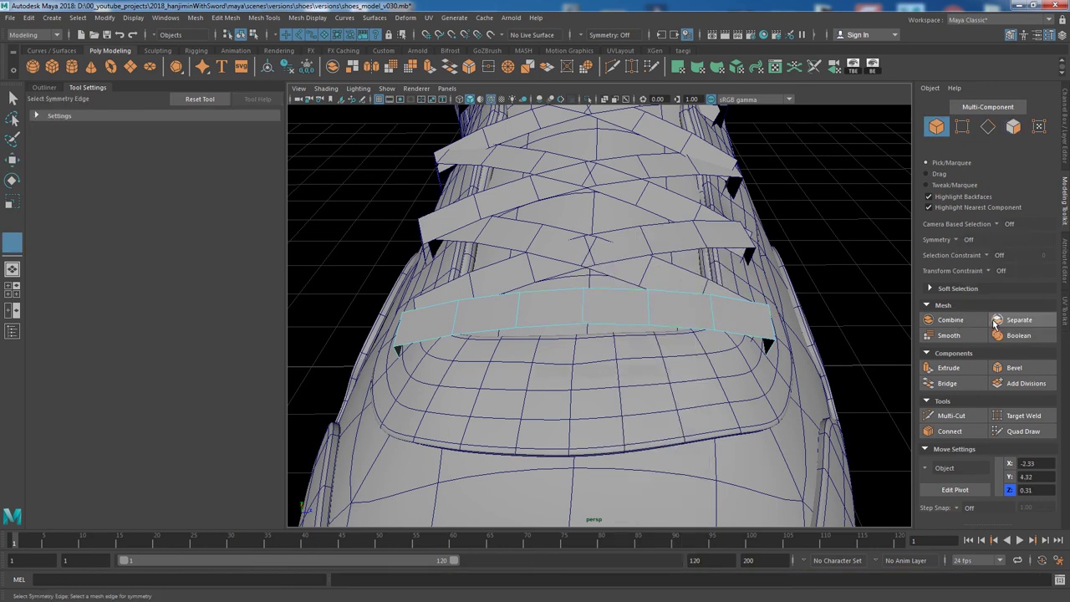
click(413, 325)
key(ctrl+a)
key(ctrl+a)
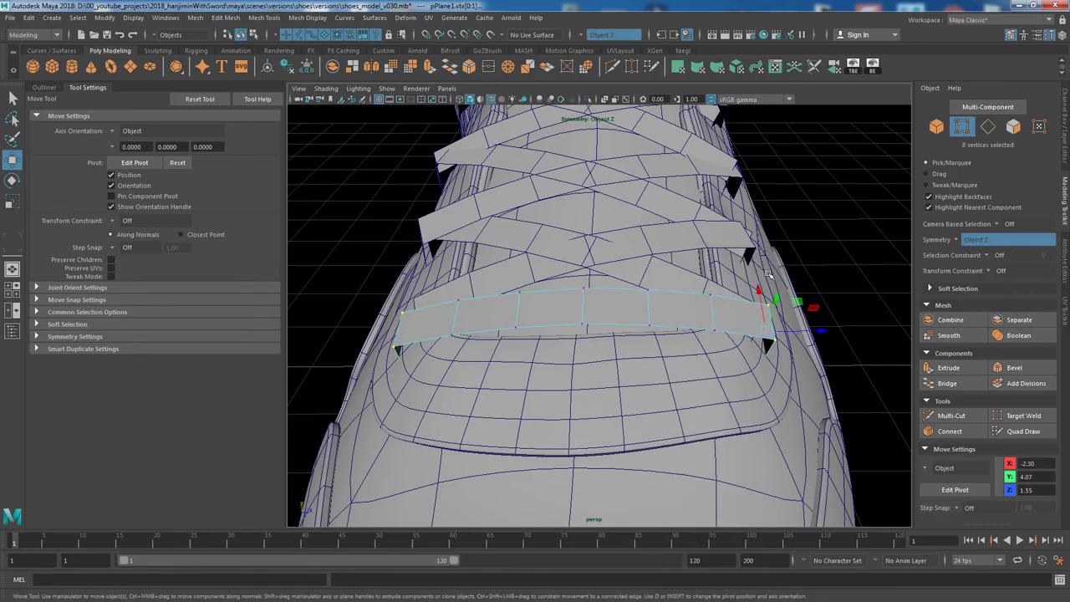
Select the lace strips, briefly view their UV layout, then select only the bottom strip.
mouse_move(767, 273)
alt+mouse_down()
mouse_move(779, 287)
mouse_move(718, 291)
mouse_move(748, 306)
alt+mouse_up()
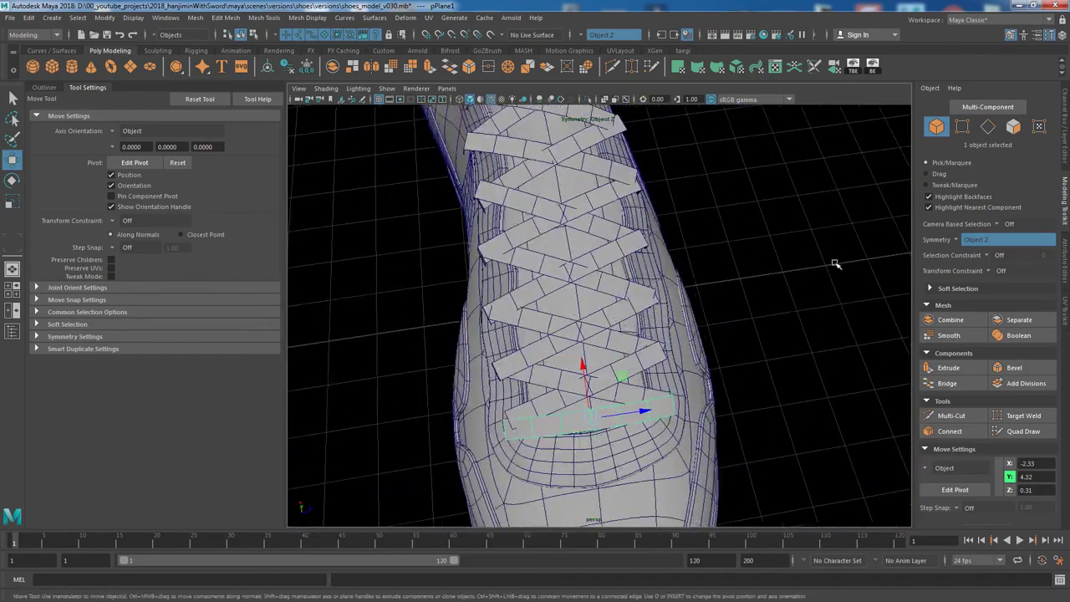
mouse_move(835, 264)
alt+mouse_down()
mouse_move(508, 172)
mouse_move(553, 261)
mouse_move(535, 276)
mouse_move(548, 326)
alt+mouse_up()
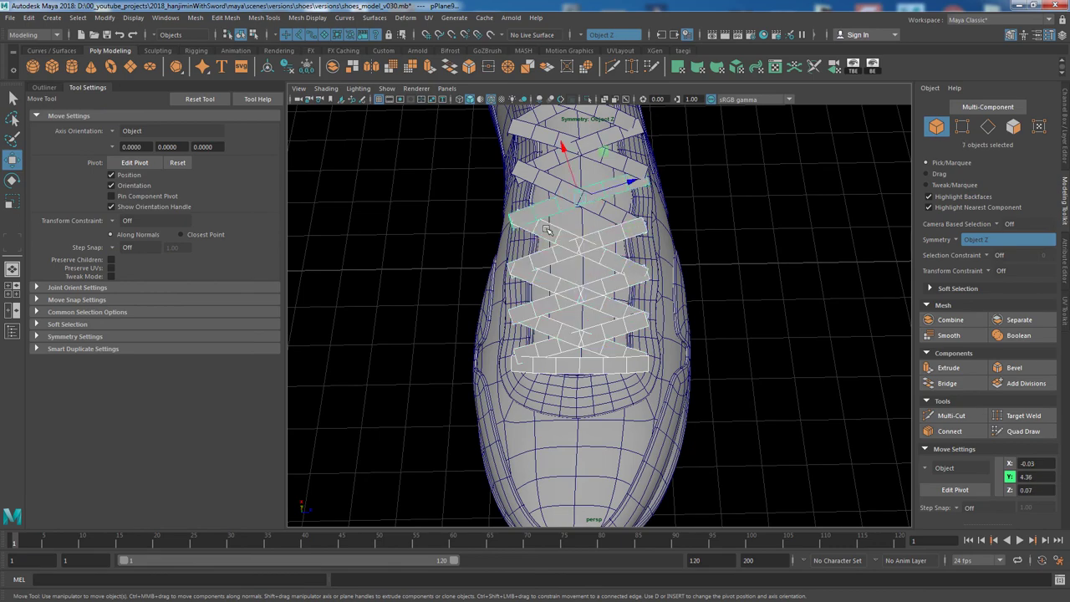
alt+drag(545, 230, 609, 304)
alt+drag(669, 365, 581, 119)
click(429, 18)
click(452, 51)
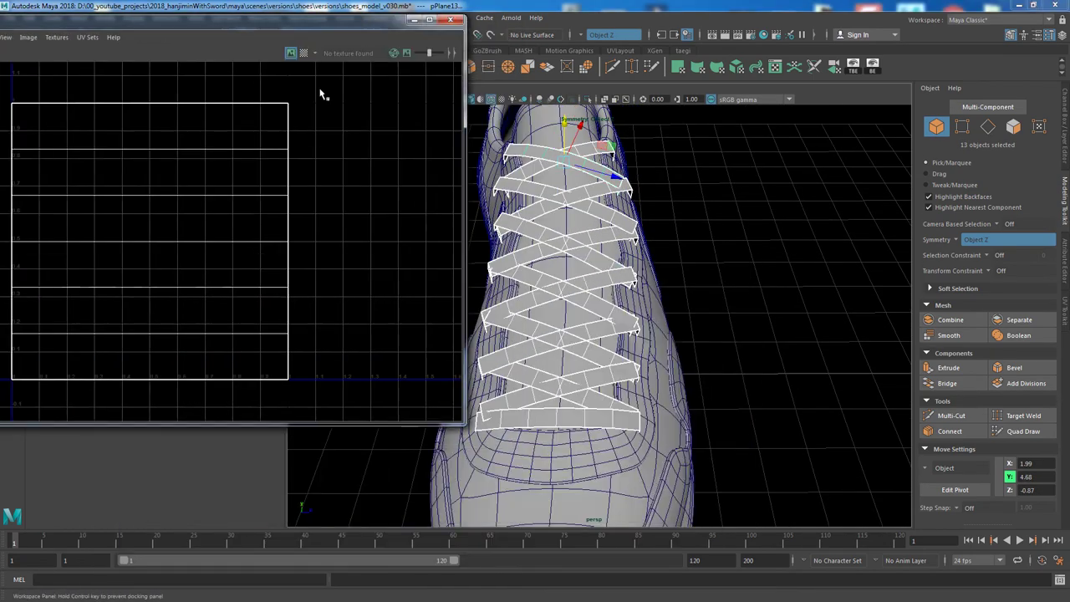
click(222, 269)
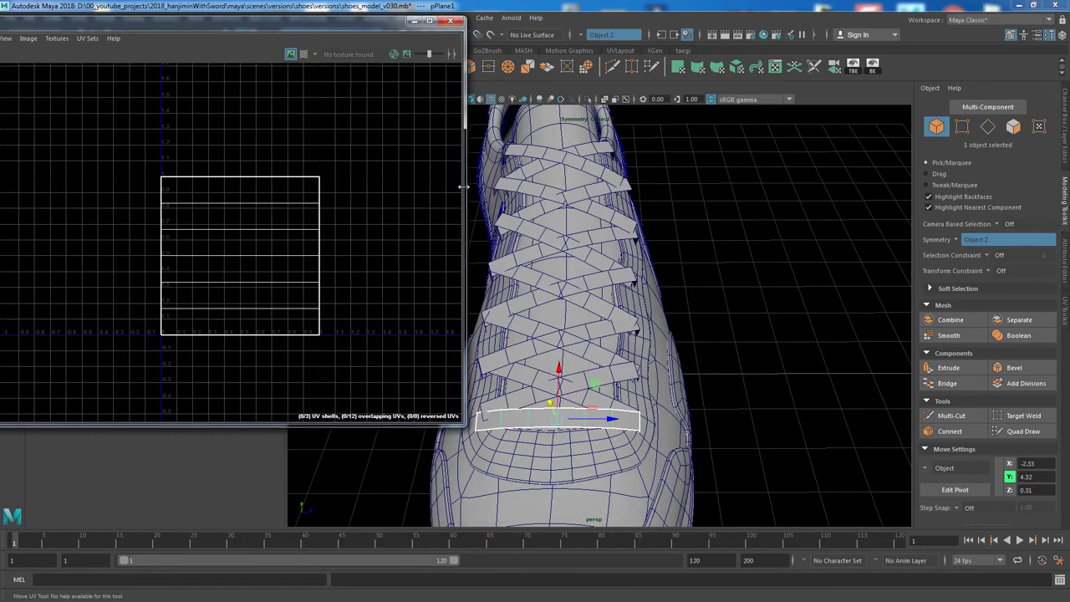
click(450, 19)
alt+drag(585, 318, 657, 363)
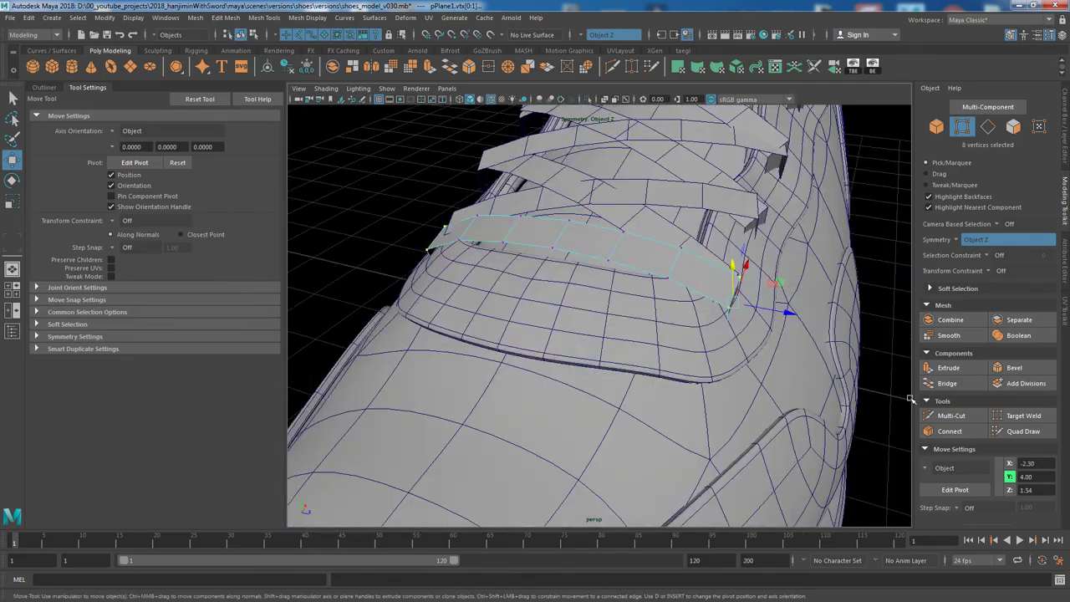
Extrude the bottom lace strip to give it thickness.
mouse_move(750, 198)
alt+mouse_down()
mouse_move(681, 239)
mouse_move(769, 262)
mouse_move(776, 239)
mouse_move(744, 231)
mouse_move(729, 242)
alt+mouse_up()
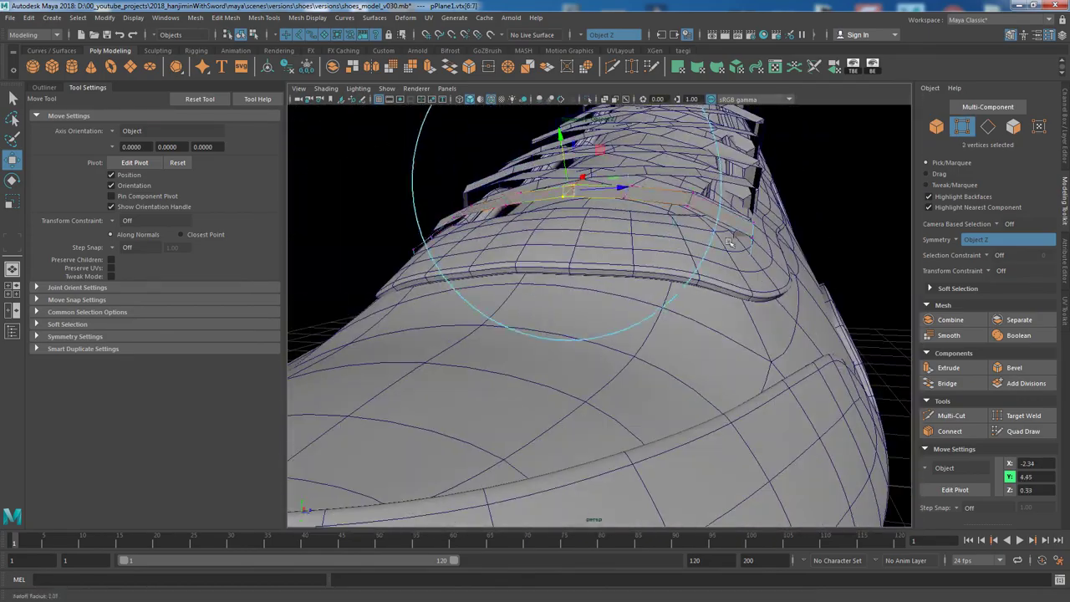
alt+drag(608, 235, 115, 134)
alt+drag(697, 204, 681, 208)
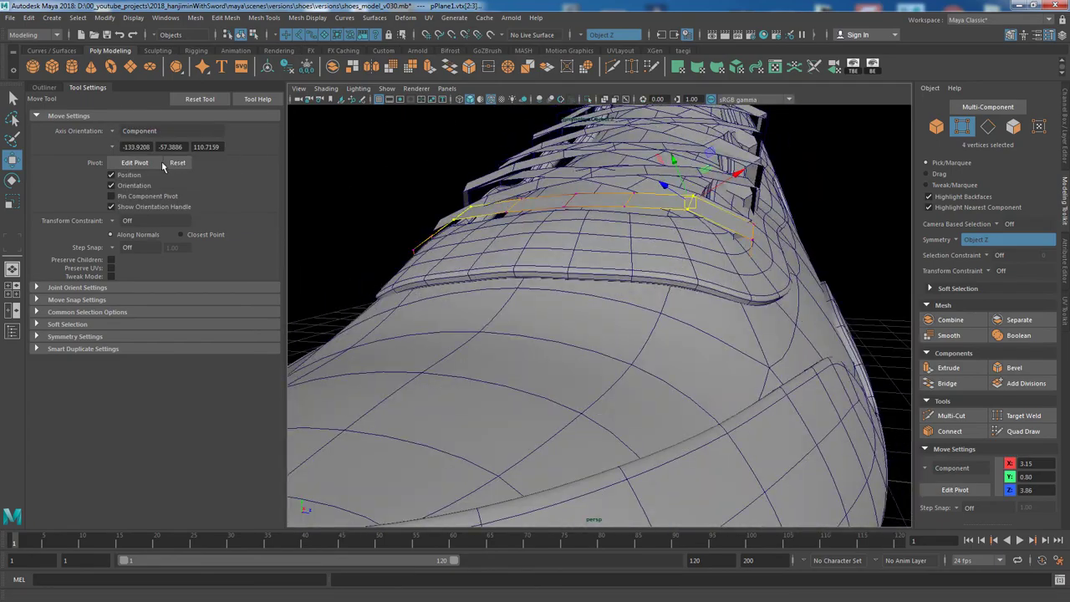
alt+drag(686, 157, 650, 220)
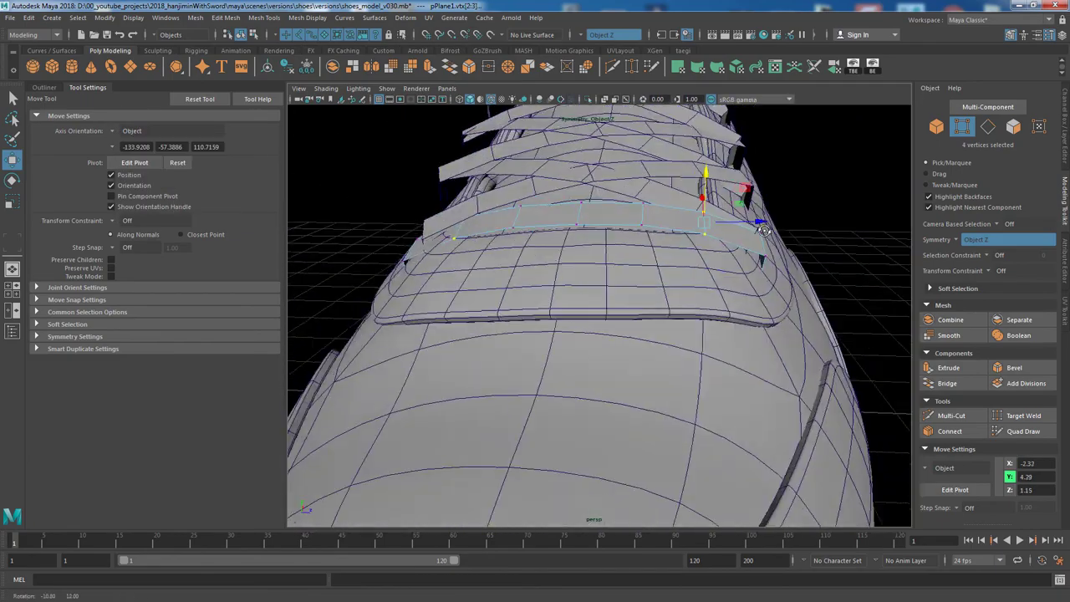
click(457, 71)
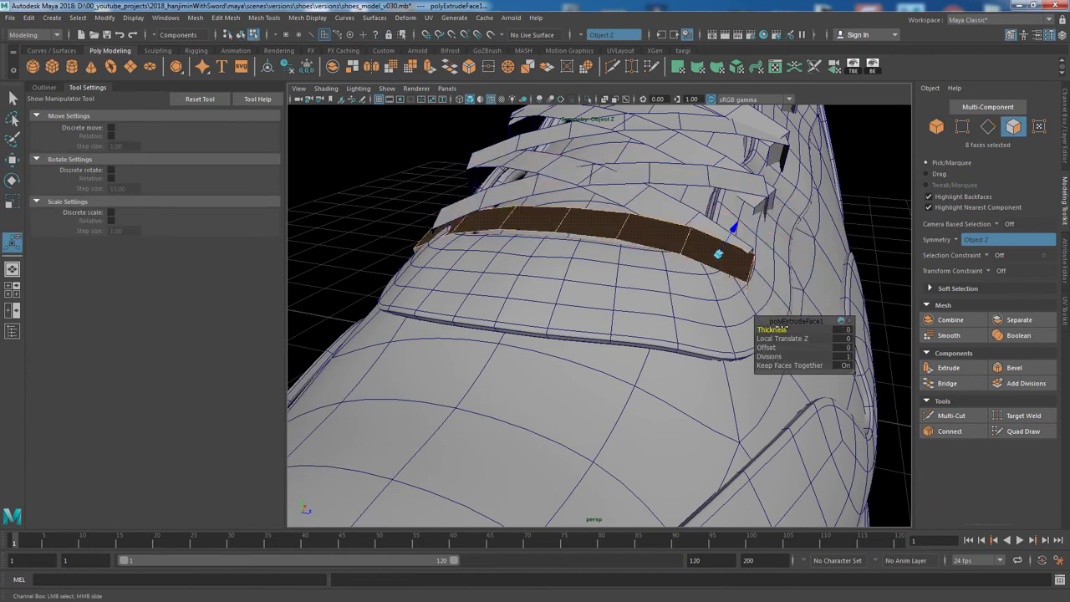
mouse_move(863, 344)
alt+mouse_down()
mouse_move(632, 345)
mouse_move(561, 310)
alt+mouse_up()
alt+drag(645, 300, 647, 288)
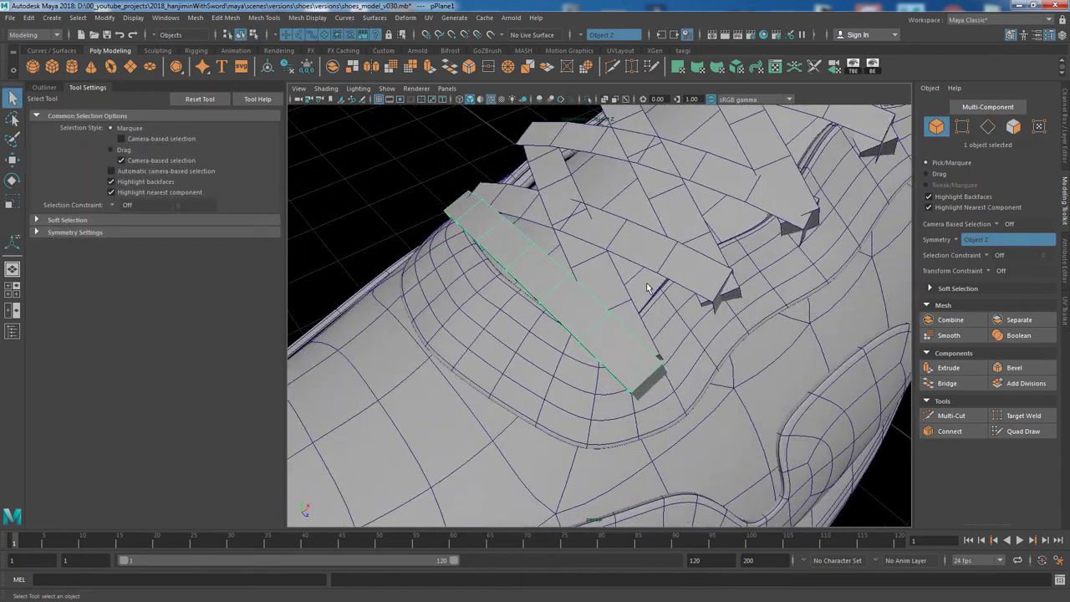
Insert an edge loop along the strip and select the vertices at its end.
click(550, 343)
mouse_move(763, 402)
alt+mouse_down()
mouse_move(633, 304)
mouse_move(647, 326)
alt+mouse_up()
click(647, 334)
key(F8)
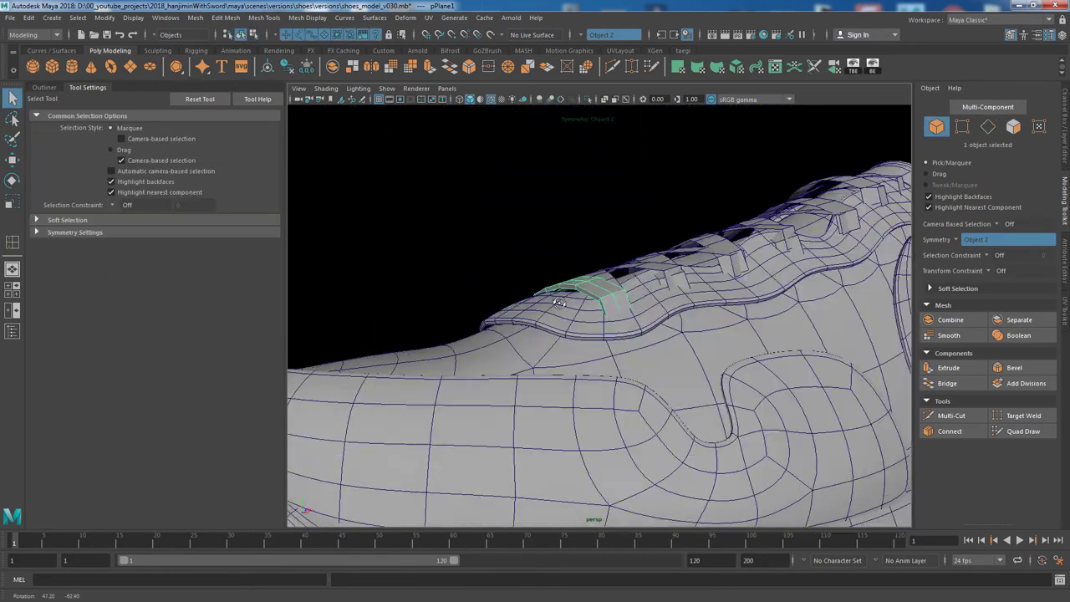
mouse_move(654, 363)
alt+mouse_down()
mouse_move(712, 375)
mouse_move(767, 416)
mouse_move(636, 335)
alt+mouse_up()
key(F9)
key(w)
mouse_move(585, 292)
mouse_down()
mouse_move(660, 330)
mouse_move(585, 301)
mouse_up()
mouse_move(535, 276)
shift+mouse_down()
mouse_move(602, 310)
mouse_move(681, 295)
shift+mouse_up()
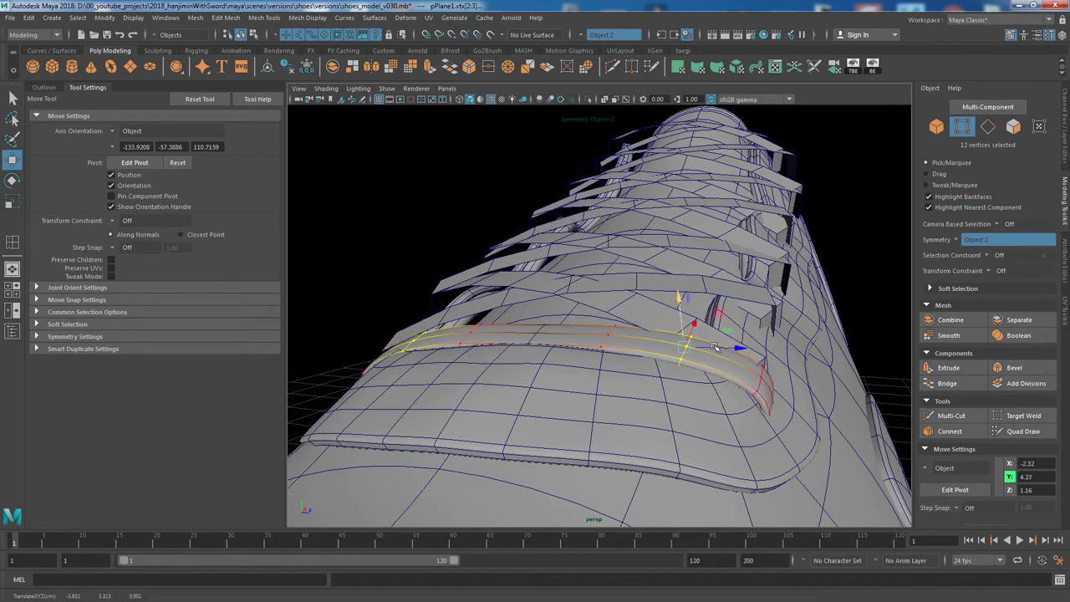
mouse_move(715, 347)
alt+mouse_down()
mouse_move(750, 334)
mouse_move(824, 355)
alt+mouse_up()
alt+right_drag(823, 355, 863, 392)
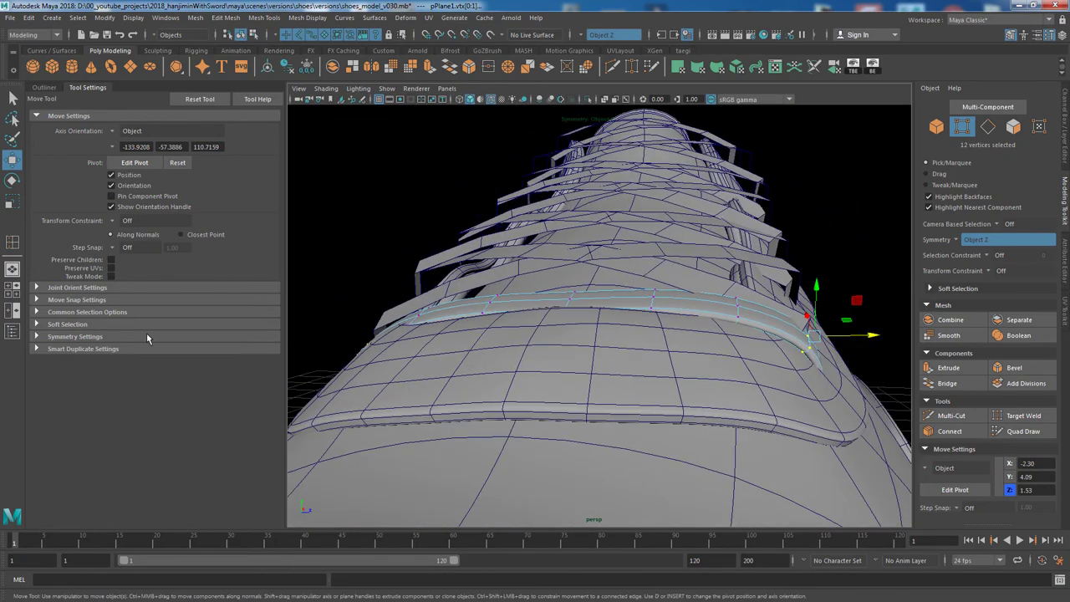
With symmetry off, select the strip's end vertices and scale them toward the eyelets.
click(974, 246)
drag(380, 318, 444, 396)
alt+drag(565, 341, 588, 247)
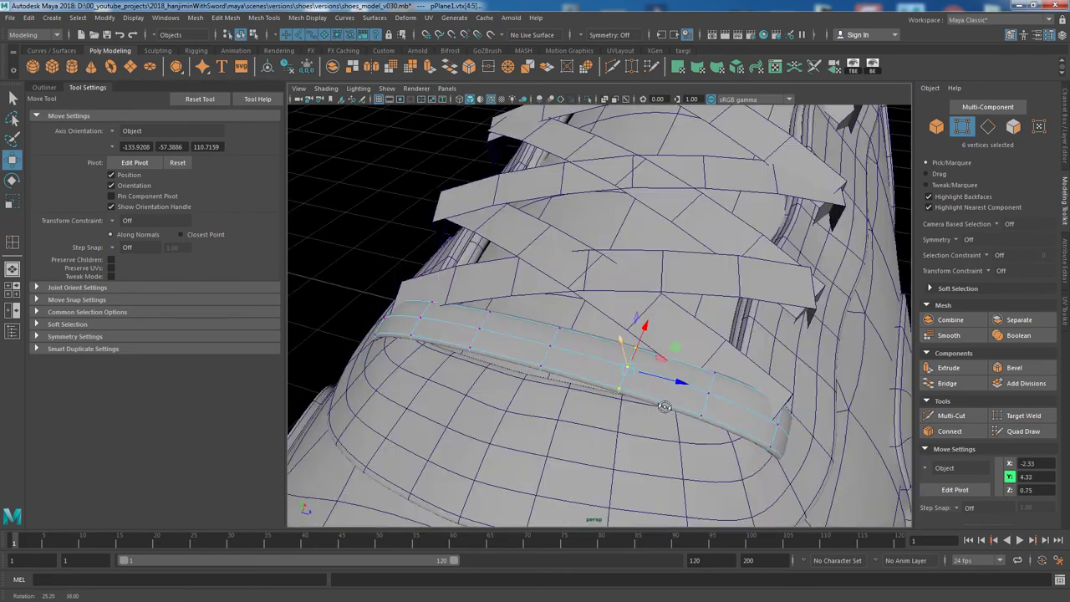
mouse_move(698, 338)
alt+mouse_down()
mouse_move(765, 410)
mouse_move(624, 318)
alt+mouse_up()
key(F8)
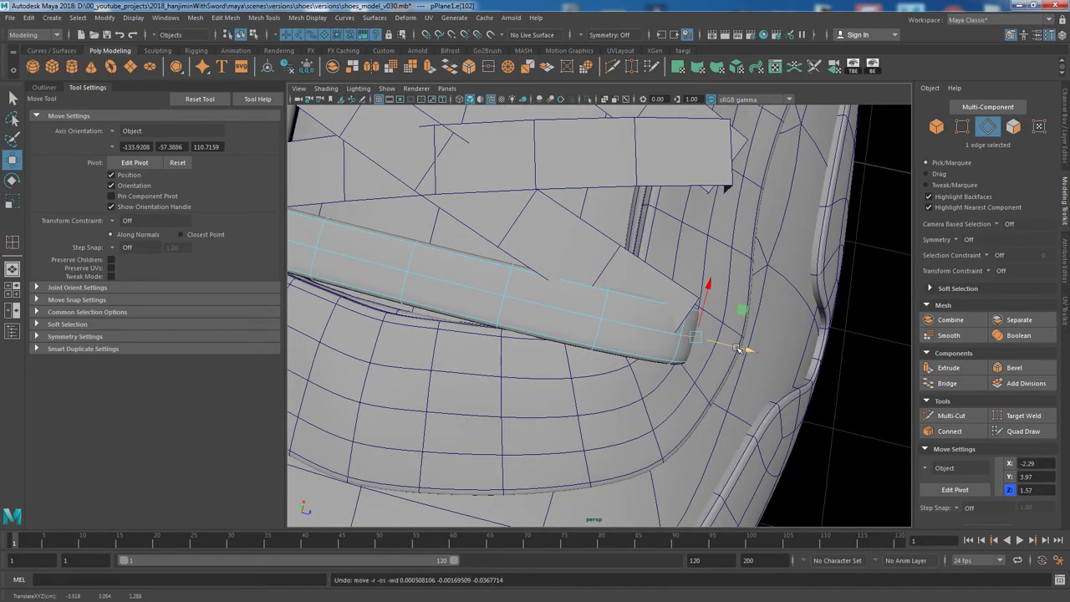
mouse_move(743, 350)
alt+mouse_down()
mouse_move(563, 342)
mouse_move(712, 153)
mouse_move(306, 114)
mouse_move(375, 155)
mouse_move(777, 516)
mouse_move(585, 376)
mouse_move(680, 321)
alt+mouse_up()
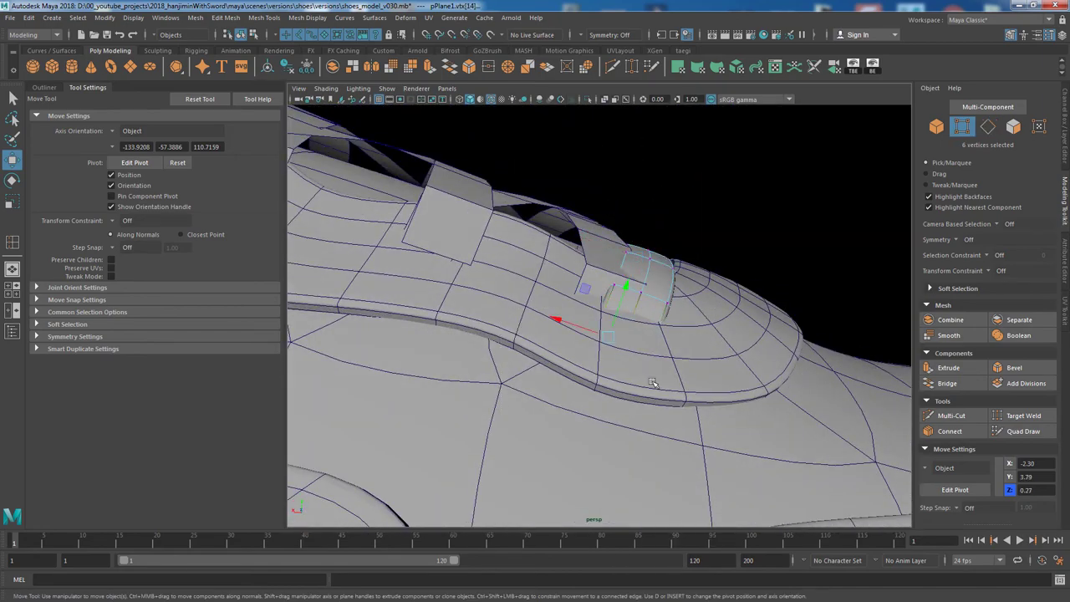
mouse_move(599, 331)
alt+mouse_down()
mouse_move(542, 441)
mouse_move(710, 397)
mouse_move(585, 406)
mouse_move(525, 268)
alt+mouse_up()
right_click(525, 269)
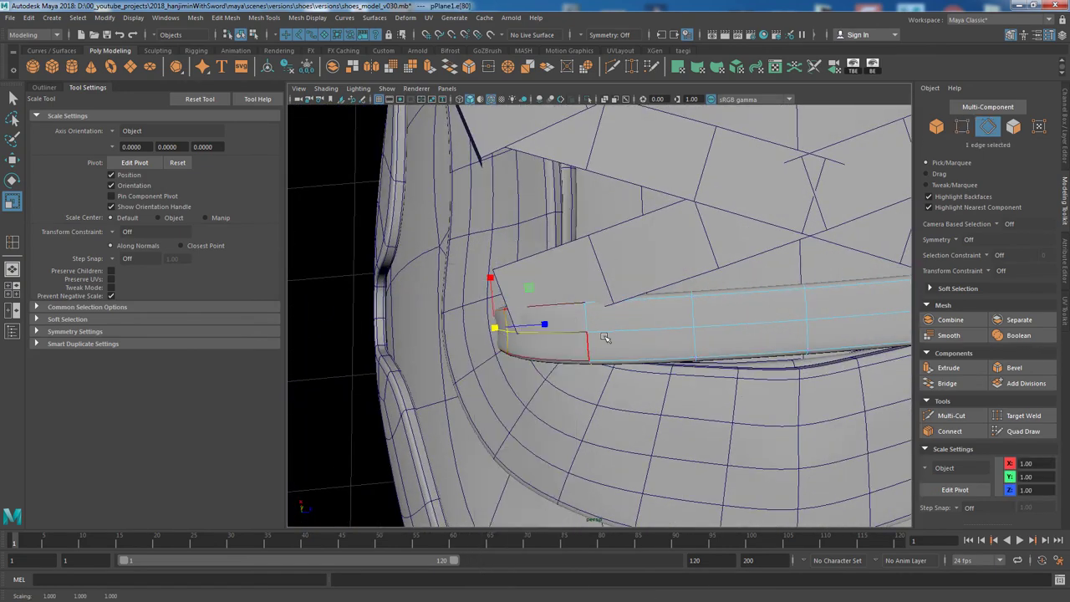
mouse_move(545, 322)
alt+mouse_down()
mouse_move(608, 302)
mouse_move(567, 243)
alt+mouse_up()
right_click(567, 243)
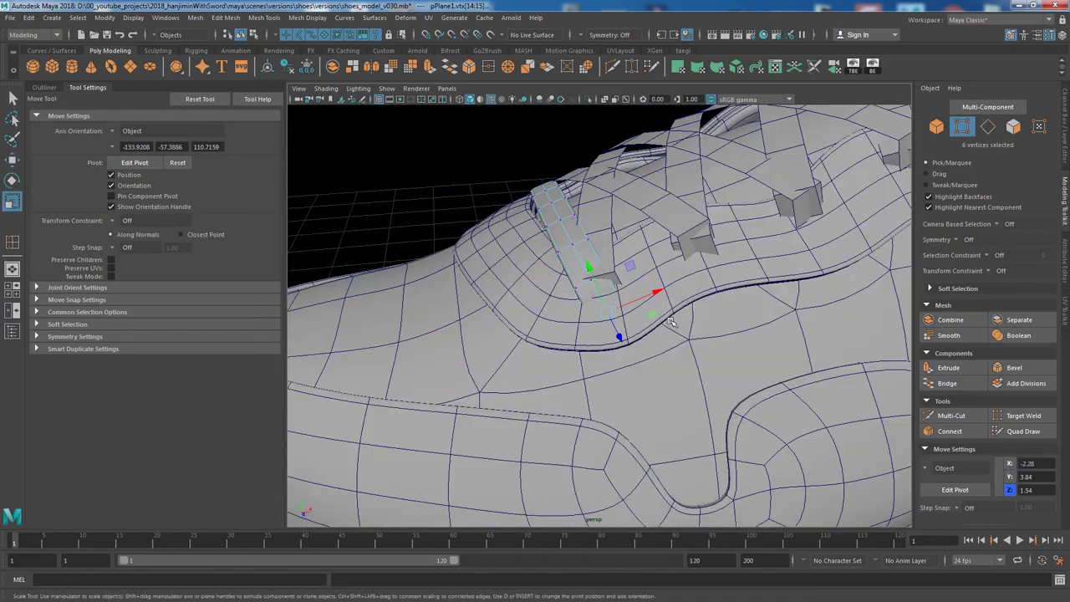
key(r)
alt+drag(671, 323, 873, 380)
alt+drag(614, 285, 566, 265)
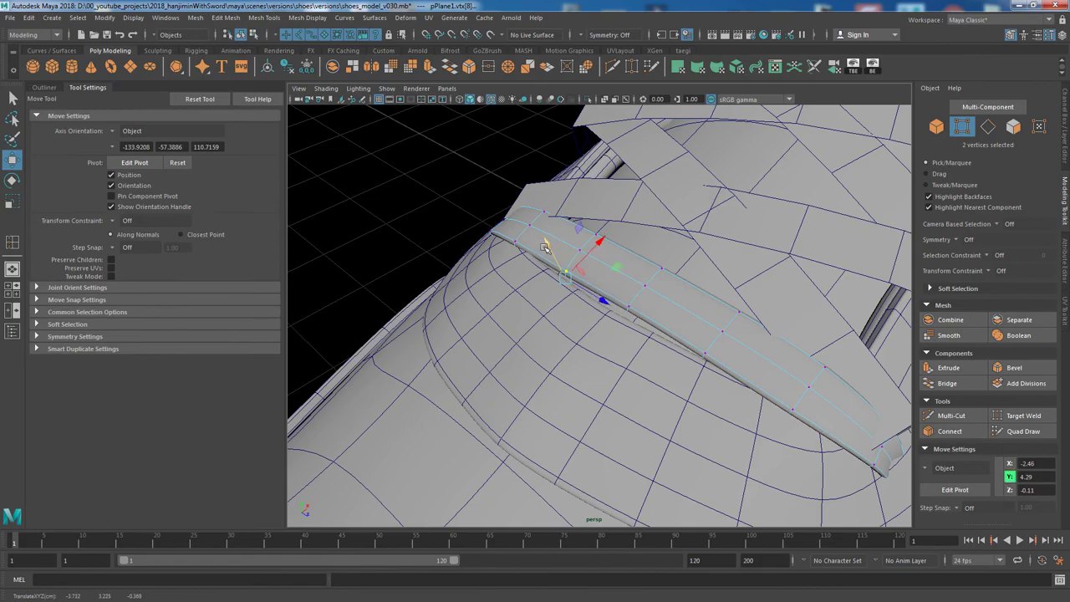
mouse_move(771, 384)
alt+mouse_down()
mouse_move(748, 329)
mouse_move(752, 233)
mouse_move(736, 251)
mouse_move(821, 286)
alt+mouse_up()
key(F8)
Extrude the strip's faces with Ctrl+E, then move its end vertices toward the eyelet.
key(F11)
key(ctrl+e)
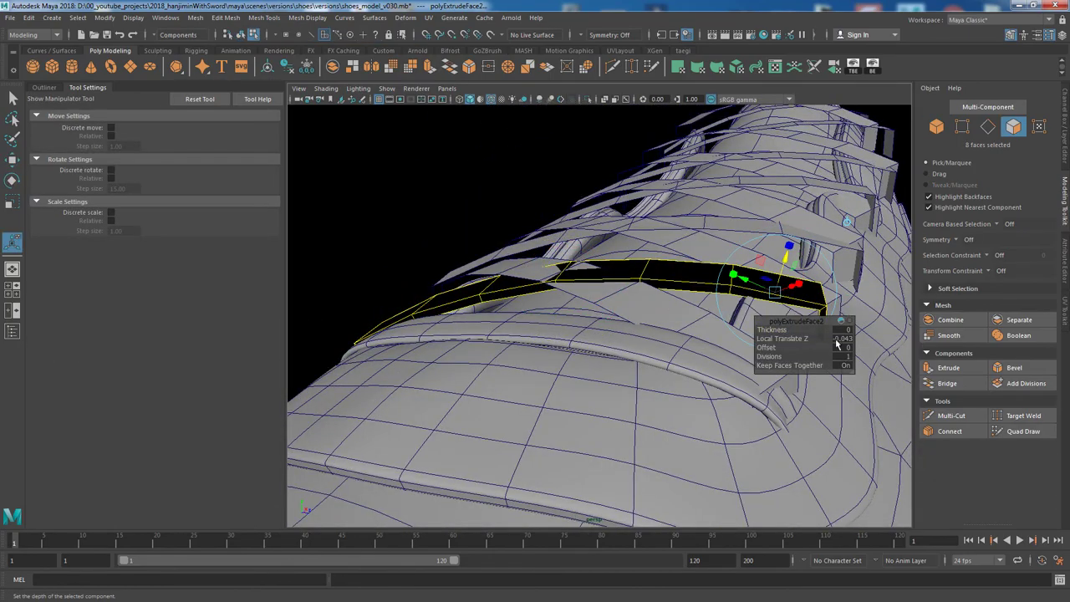
alt+drag(864, 337, 693, 276)
right_drag(693, 276, 719, 251)
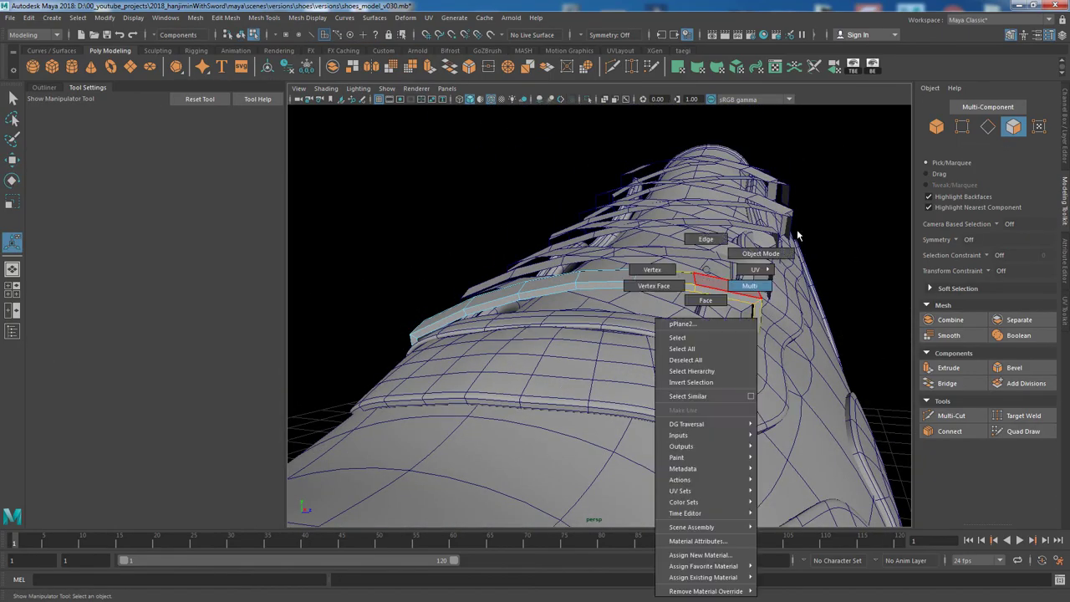
mouse_move(719, 251)
alt+mouse_down()
mouse_move(732, 341)
mouse_move(695, 324)
alt+mouse_up()
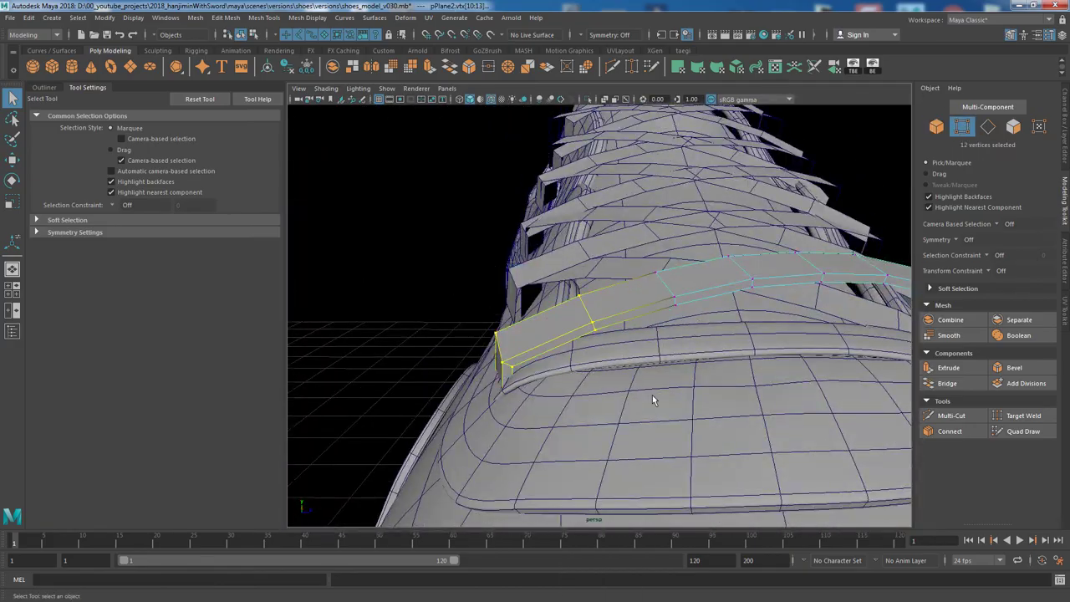
key(w)
mouse_move(644, 397)
alt+mouse_down()
mouse_move(624, 375)
mouse_move(719, 276)
mouse_move(755, 285)
alt+mouse_up()
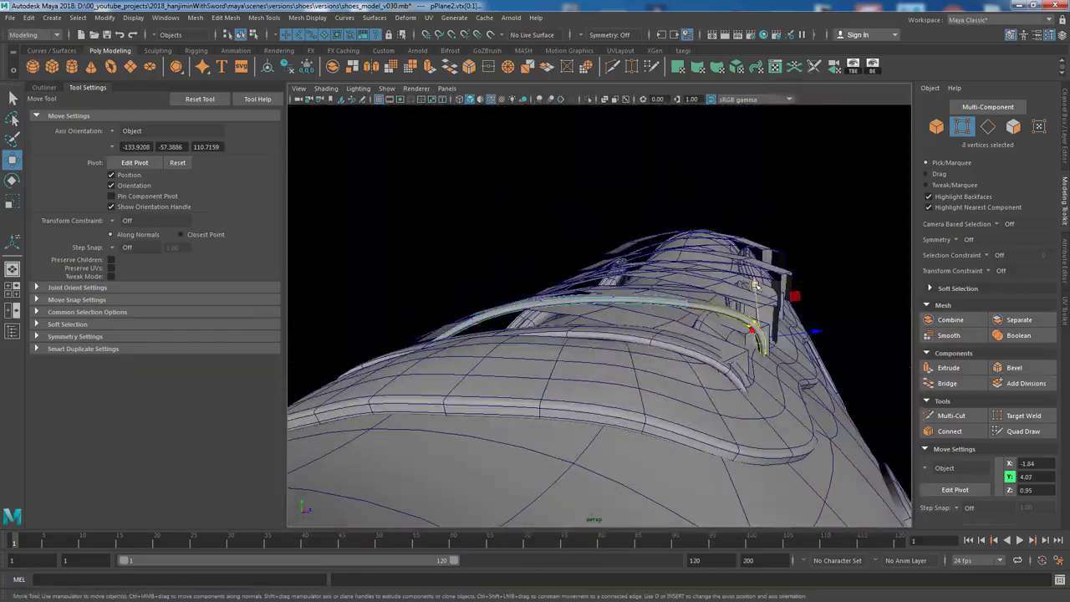
alt+drag(815, 341, 755, 329)
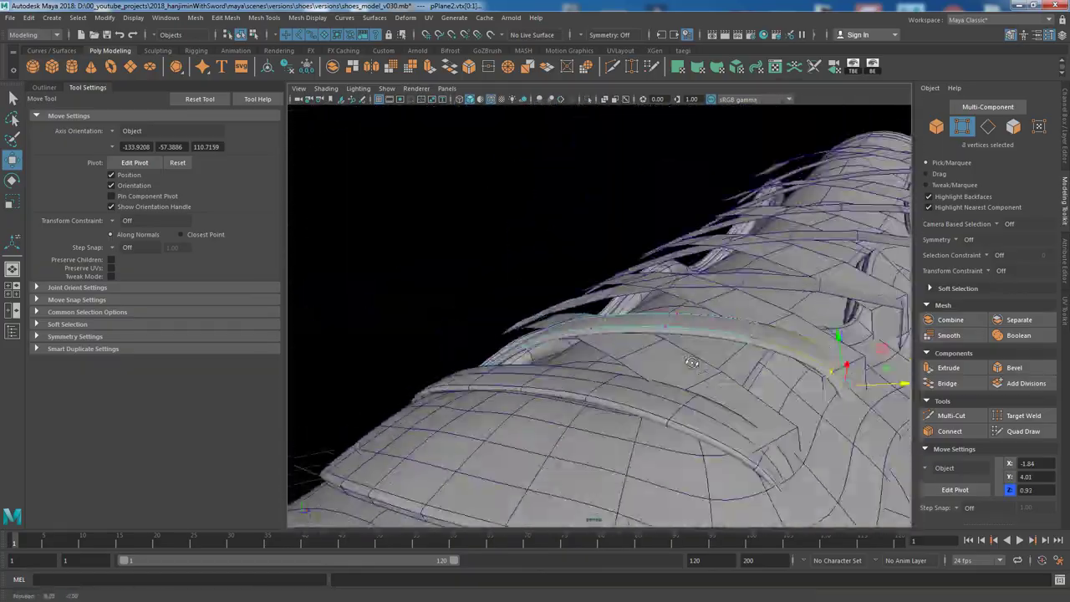
mouse_move(503, 291)
mouse_down()
mouse_move(688, 495)
mouse_move(600, 342)
mouse_move(537, 344)
mouse_move(736, 355)
mouse_move(564, 326)
mouse_move(633, 299)
mouse_move(648, 245)
mouse_move(767, 312)
mouse_move(779, 308)
mouse_move(578, 241)
mouse_move(732, 309)
mouse_move(855, 337)
mouse_up()
Select the lowest lace strip and re-angle and reposition it across the tongue.
key(F8)
key(e)
click(767, 312)
key(w)
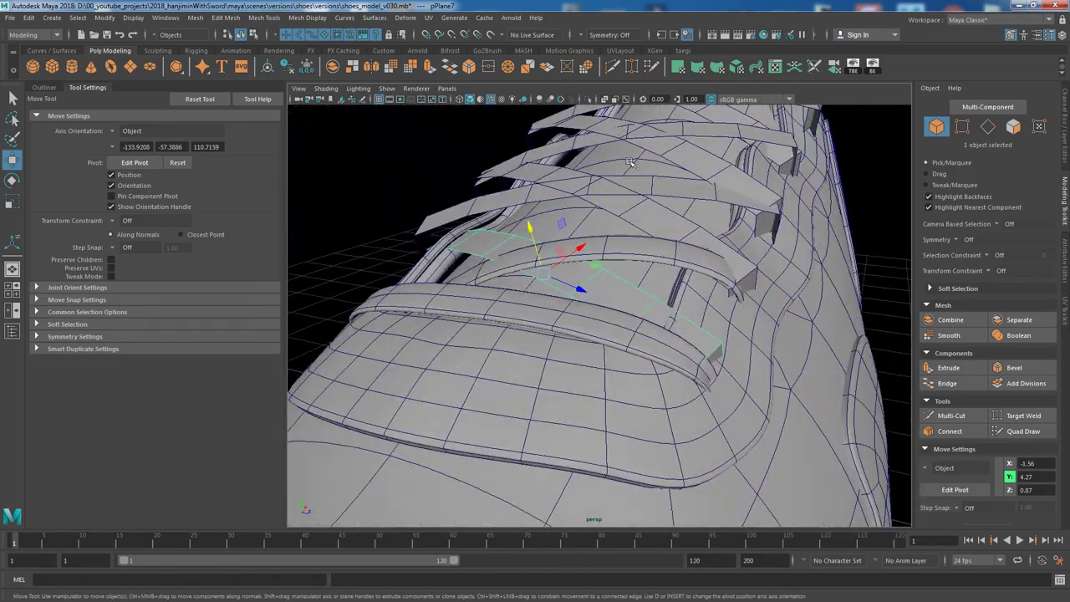
Extrude pPlane7's faces to give the next crossing lace strip thickness.
key(F11)
key(ctrl+e)
key(F8)
key(q)
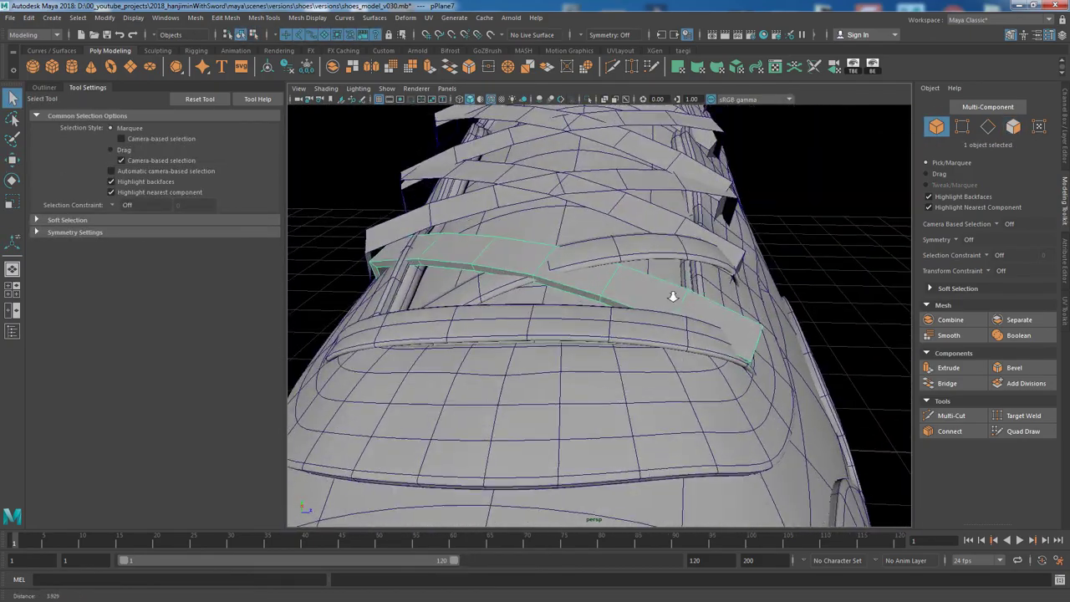
alt+drag(585, 251, 674, 286)
mouse_move(551, 248)
alt+mouse_down()
mouse_move(699, 353)
mouse_move(693, 361)
alt+mouse_up()
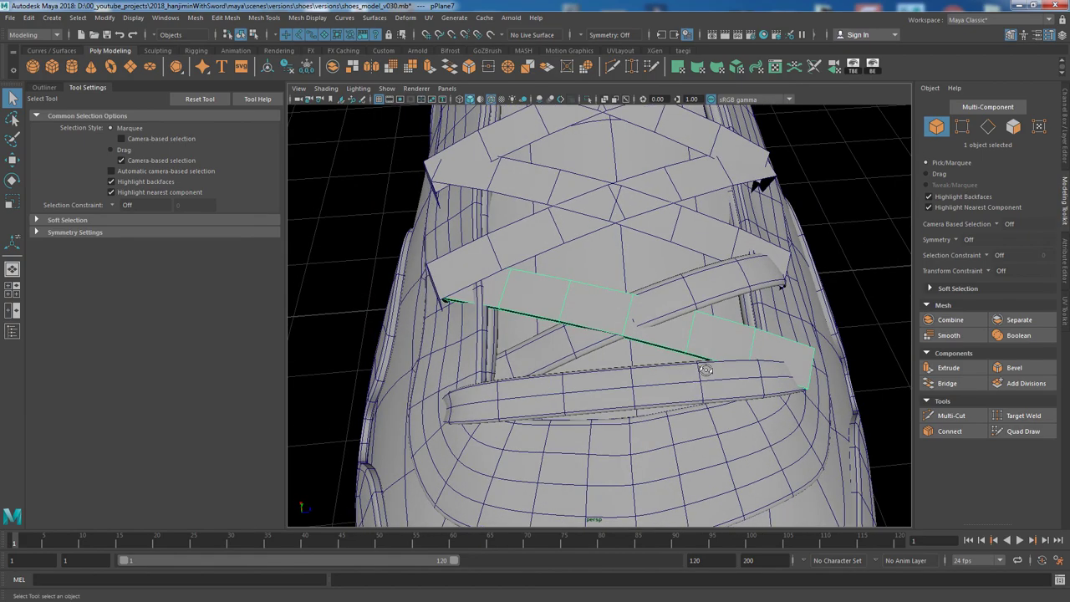
mouse_move(705, 370)
alt+mouse_down()
mouse_move(620, 294)
mouse_move(502, 267)
alt+mouse_up()
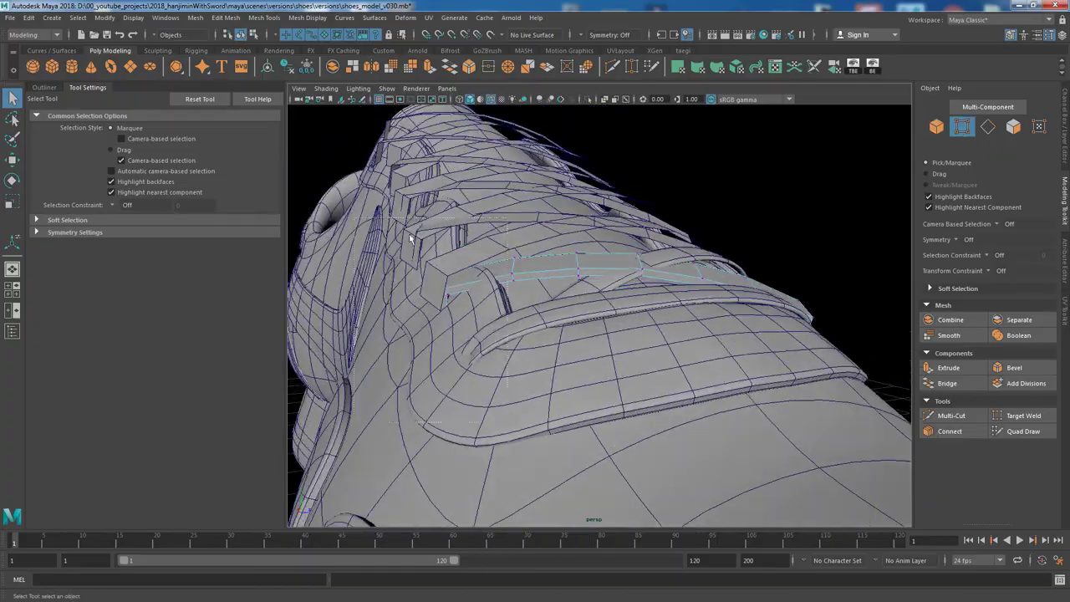
Select the strip's end vertices and rotate them to start bending the end.
key(F9)
key(w)
mouse_move(652, 284)
mouse_down()
mouse_move(443, 262)
mouse_move(585, 318)
mouse_move(707, 336)
mouse_move(536, 251)
mouse_move(585, 284)
mouse_move(448, 246)
mouse_up()
mouse_move(505, 280)
alt+mouse_down()
mouse_move(575, 386)
mouse_move(585, 334)
mouse_move(619, 297)
mouse_move(746, 365)
alt+mouse_up()
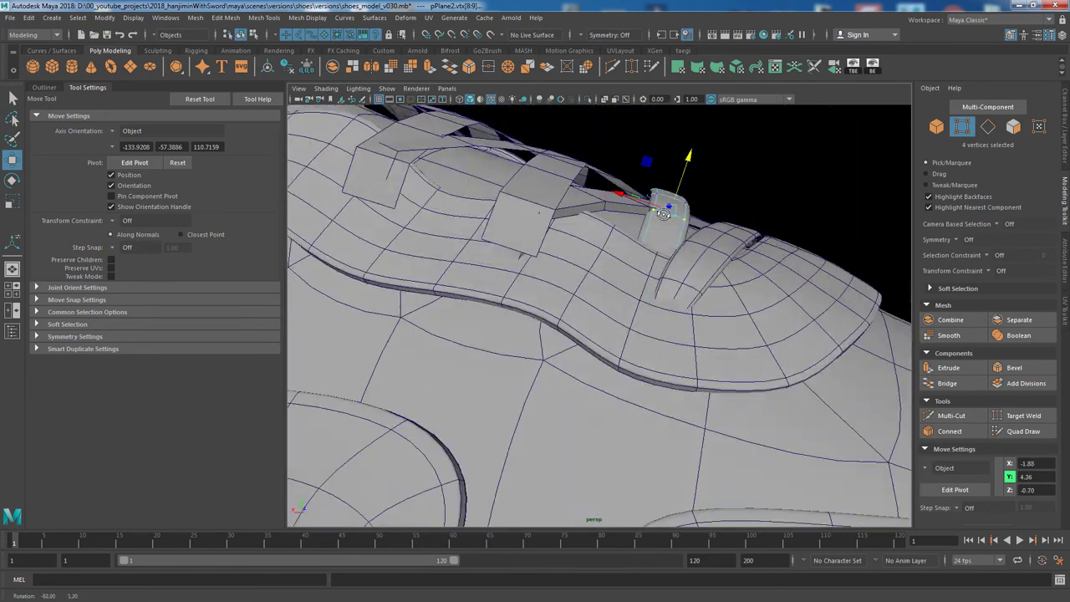
key(e)
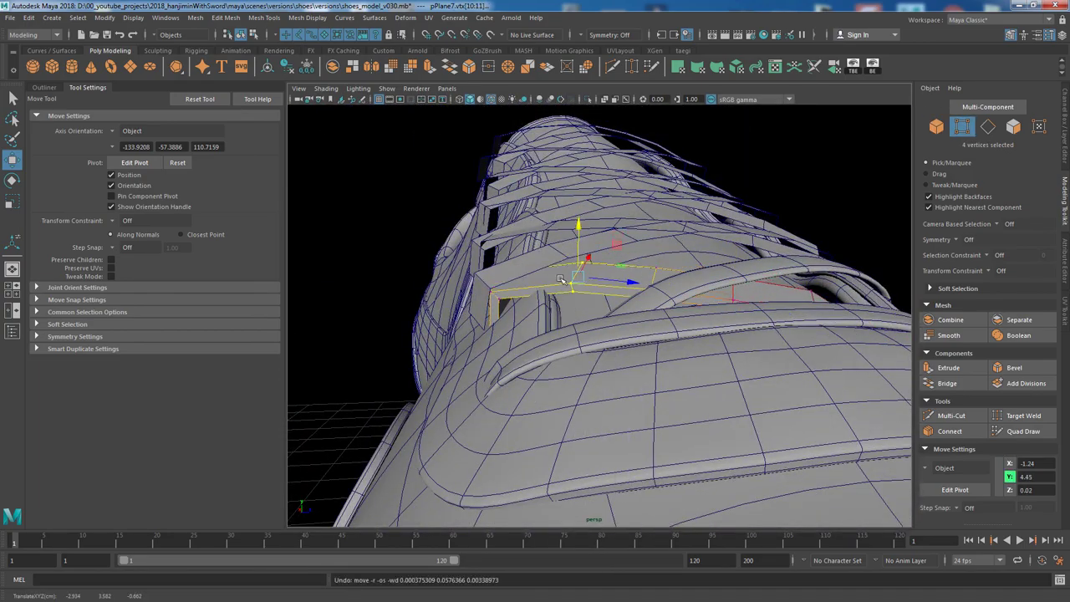
alt+drag(578, 216, 618, 296)
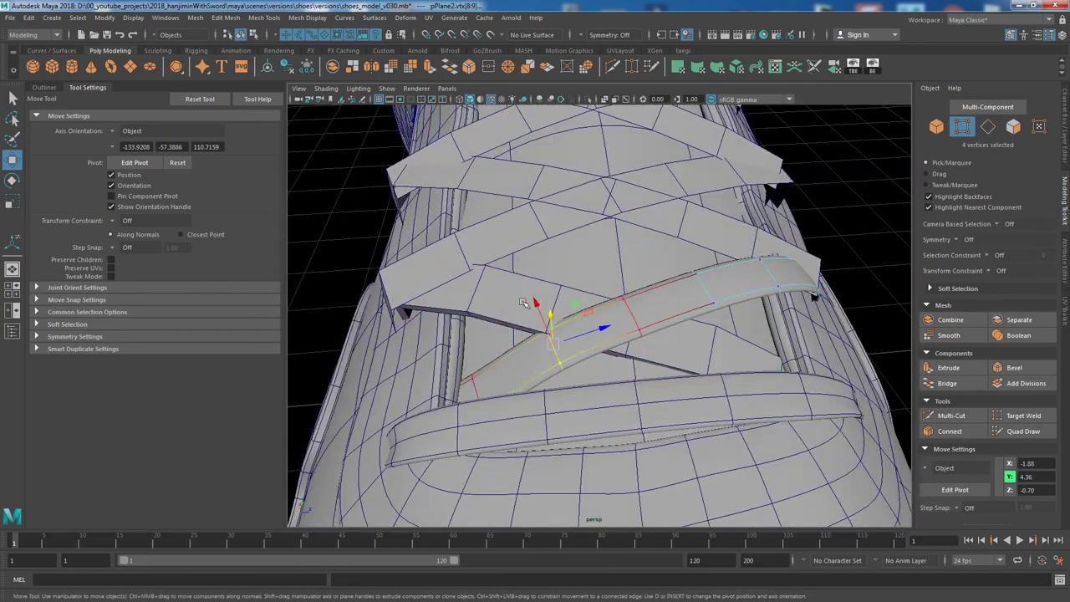
alt+drag(523, 302, 595, 379)
alt+drag(498, 347, 608, 377)
Insert an extra edge loop across the lace strip.
key(q)
key(F10)
double_click(487, 248)
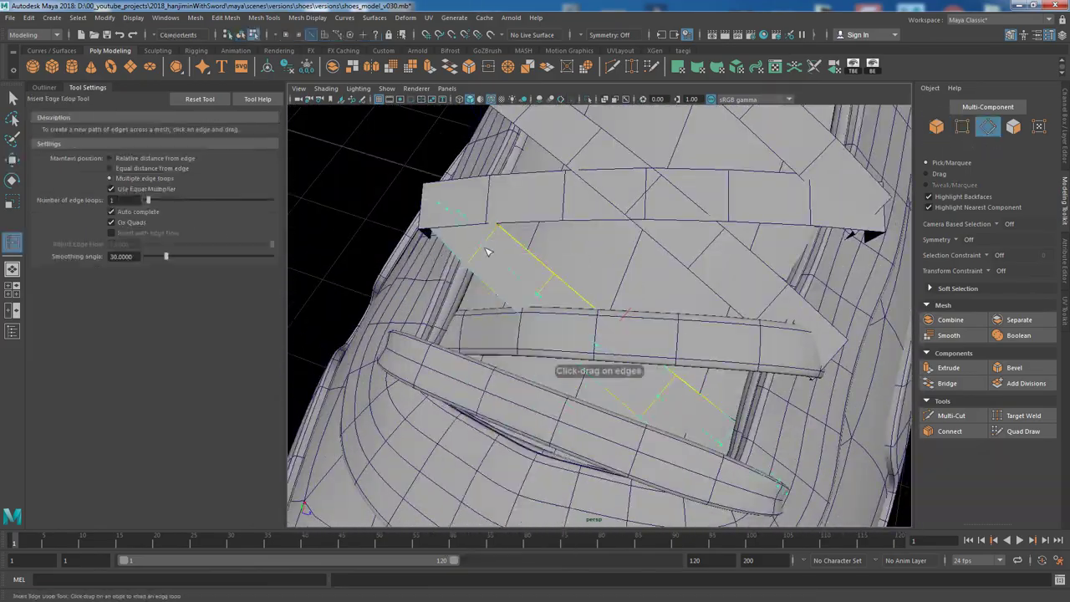
mouse_move(487, 248)
alt+mouse_down()
mouse_move(566, 370)
mouse_move(664, 310)
mouse_move(641, 311)
mouse_move(764, 335)
mouse_move(684, 241)
alt+mouse_up()
key(F8)
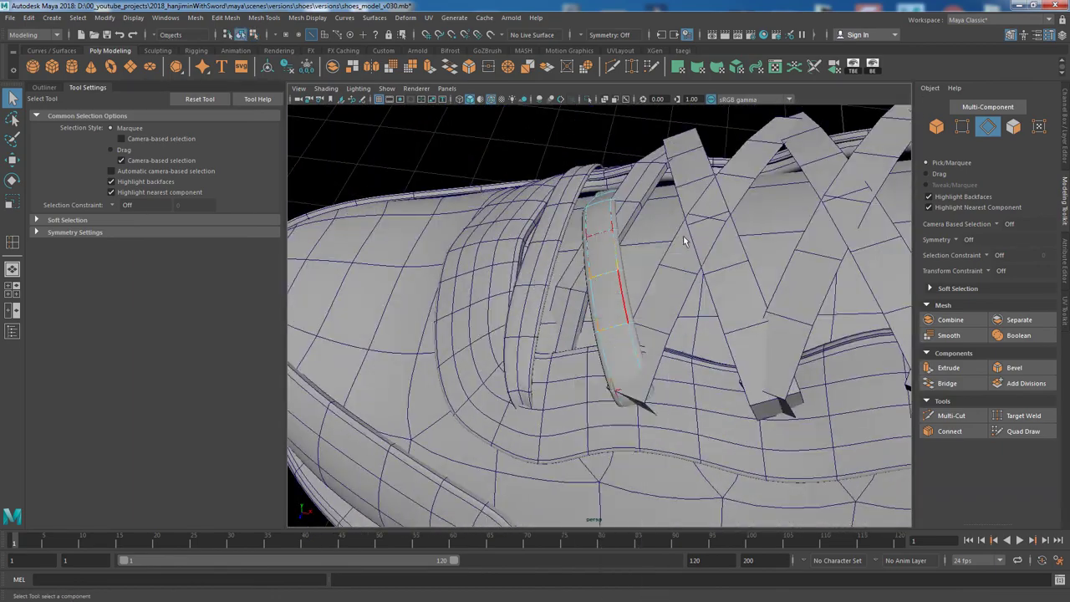
click(561, 328)
mouse_move(551, 378)
alt+mouse_down()
mouse_move(676, 407)
mouse_move(680, 245)
mouse_move(713, 363)
mouse_move(839, 406)
alt+mouse_up()
key(q)
right_click(681, 246)
click(714, 364)
Select the edge at the strip's end, checking it in wireframe.
key(4)
key(5)
key(w)
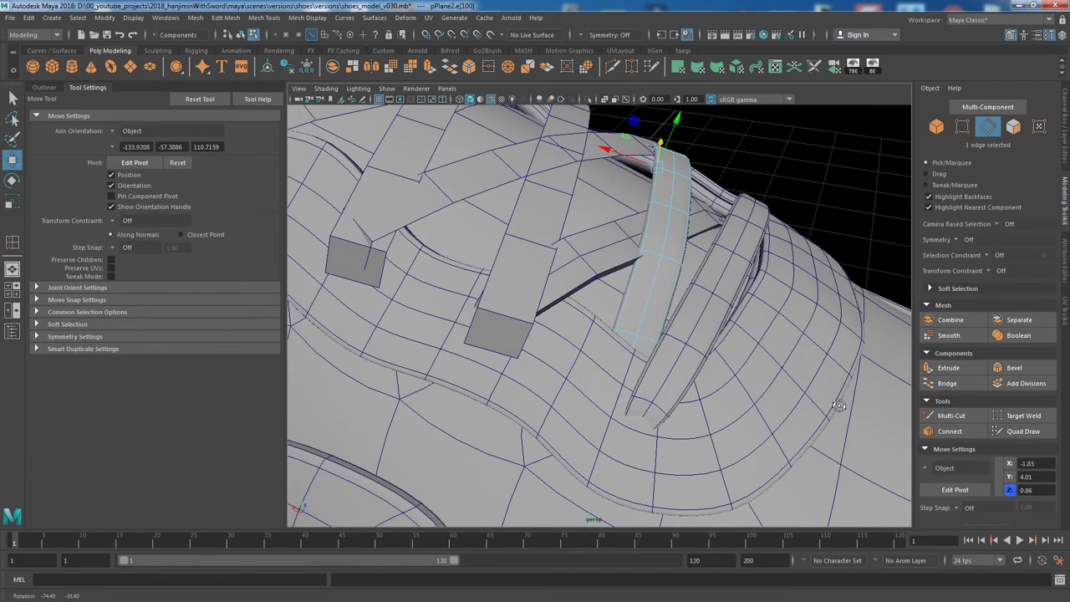
alt+drag(817, 237, 633, 369)
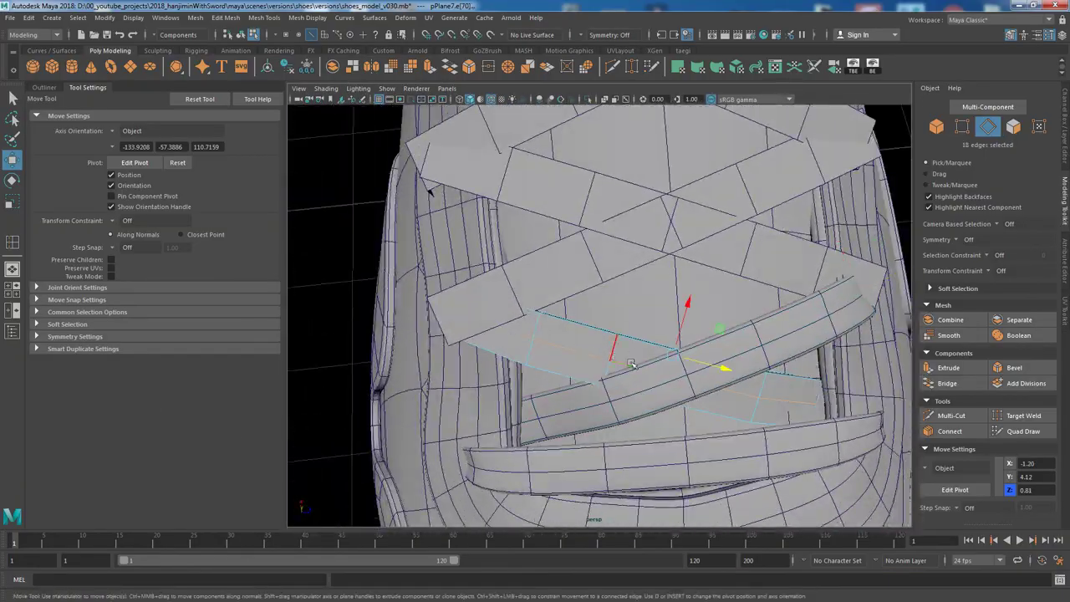
key(F8)
alt+drag(631, 365, 684, 428)
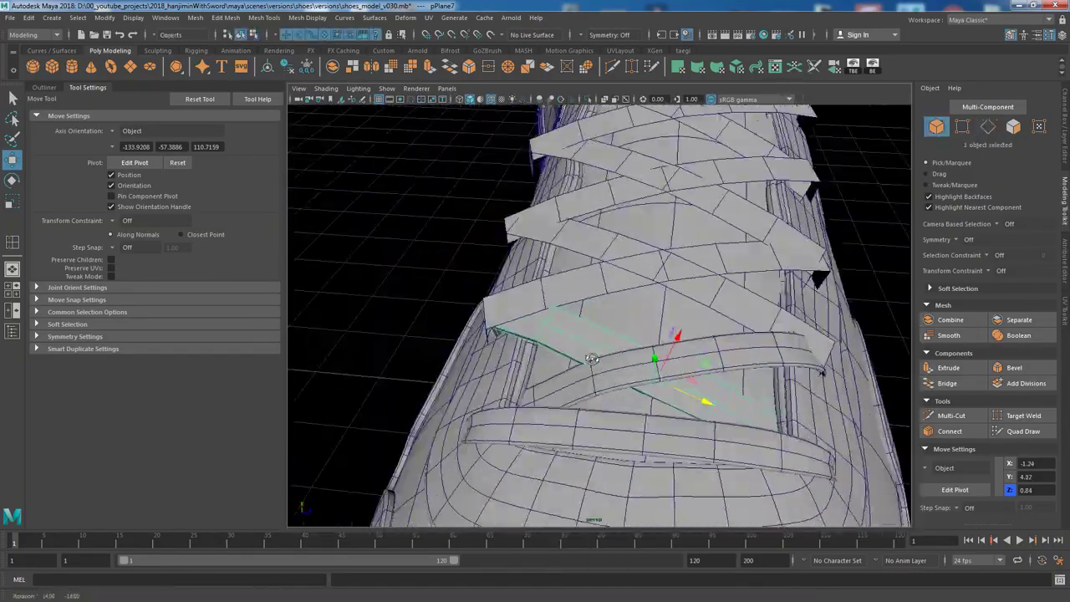
key(4)
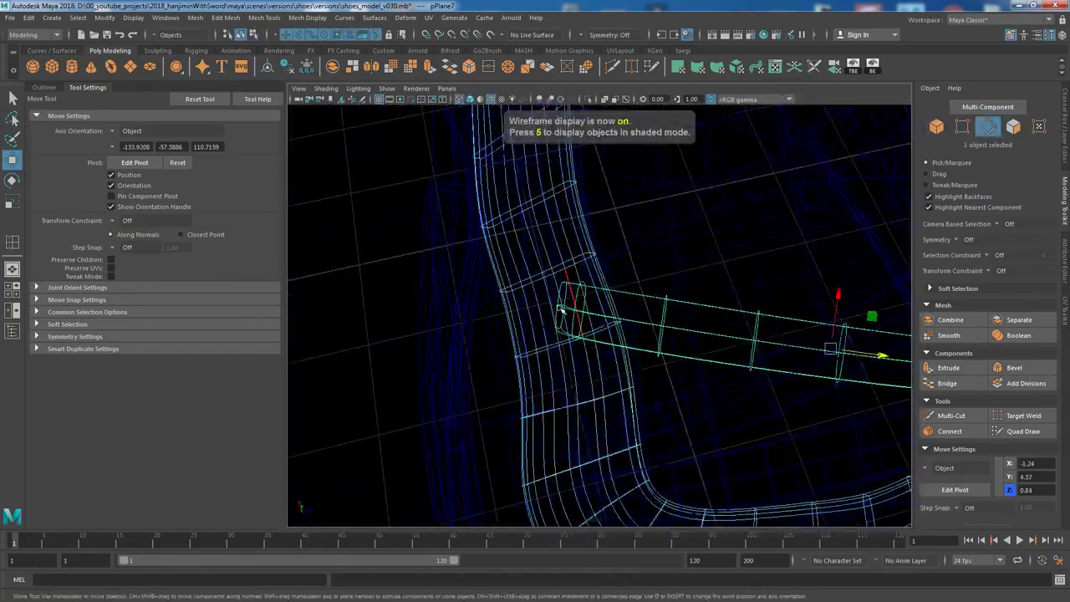
right_drag(616, 276, 617, 251)
alt+drag(616, 276, 630, 375)
key(5)
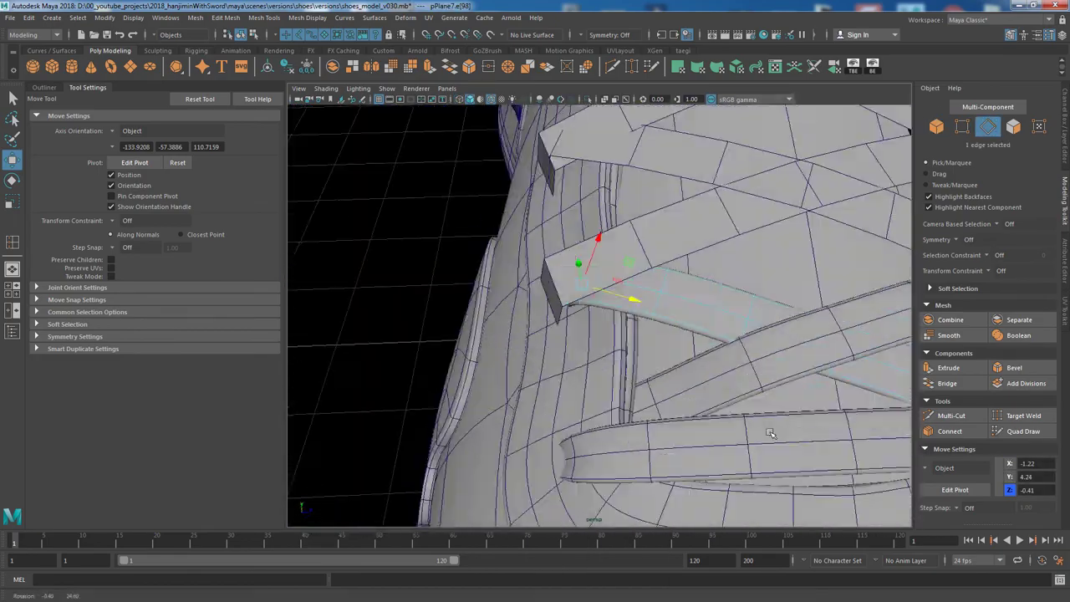
mouse_move(617, 320)
alt+mouse_down()
mouse_move(662, 367)
mouse_move(671, 408)
alt+mouse_up()
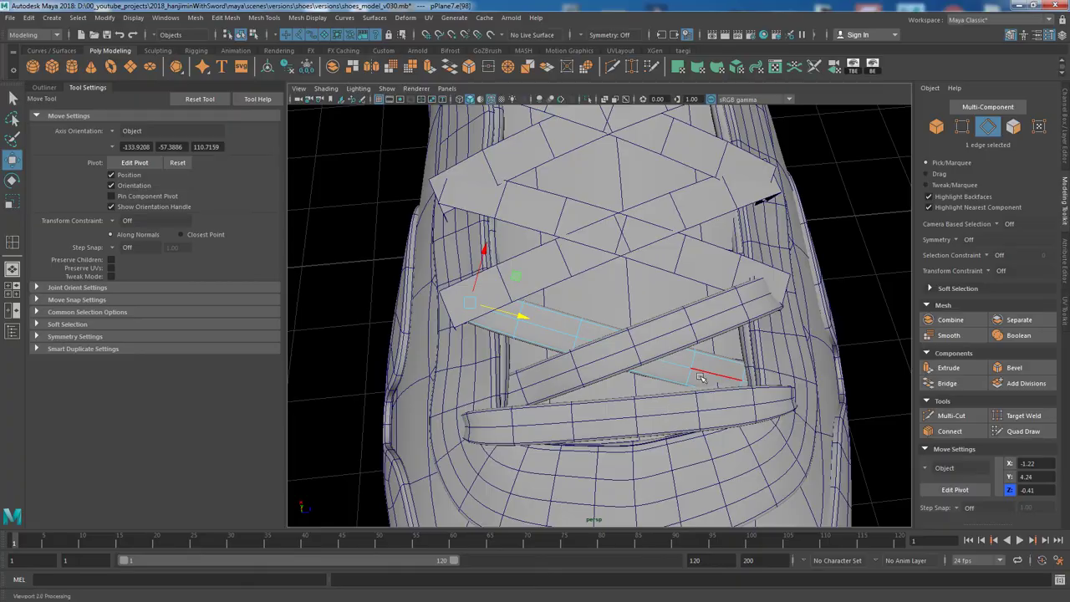
mouse_move(704, 337)
alt+mouse_down()
mouse_move(678, 354)
mouse_move(719, 269)
mouse_move(756, 280)
mouse_move(709, 267)
mouse_move(636, 313)
mouse_move(763, 286)
mouse_move(736, 336)
mouse_move(622, 216)
mouse_move(738, 322)
mouse_move(783, 420)
alt+mouse_up()
Enable soft selection on the end vertices so the strip bends smoothly toward the eyelet.
key(e)
key(F9)
key(w)
key(b)
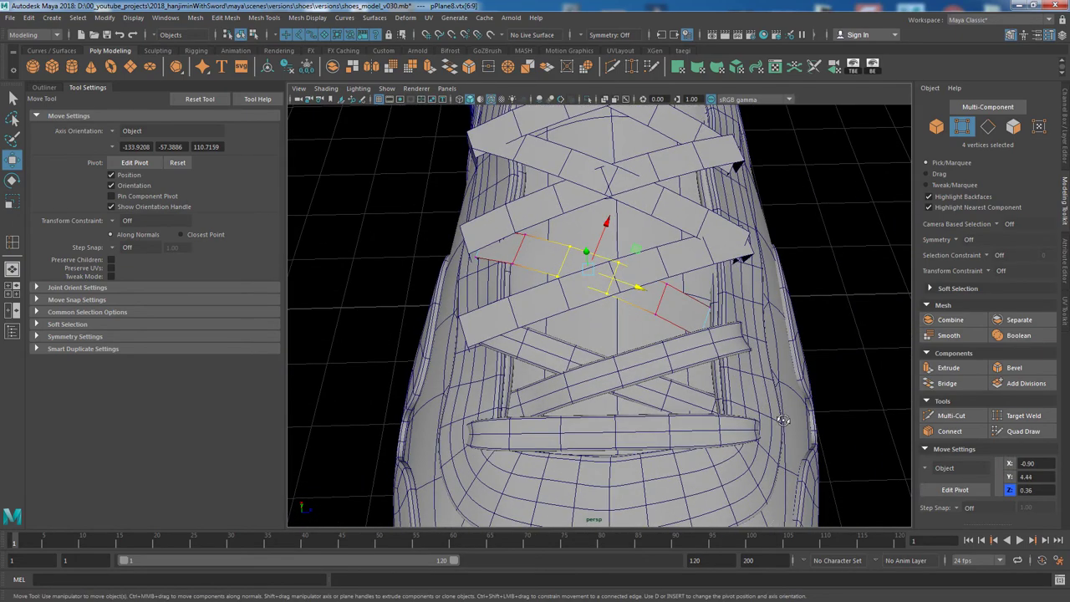
Orbit and zoom around the shoe to inspect the laces over the tongue.
mouse_move(779, 428)
alt+mouse_down()
mouse_move(640, 323)
mouse_move(756, 399)
alt+mouse_up()
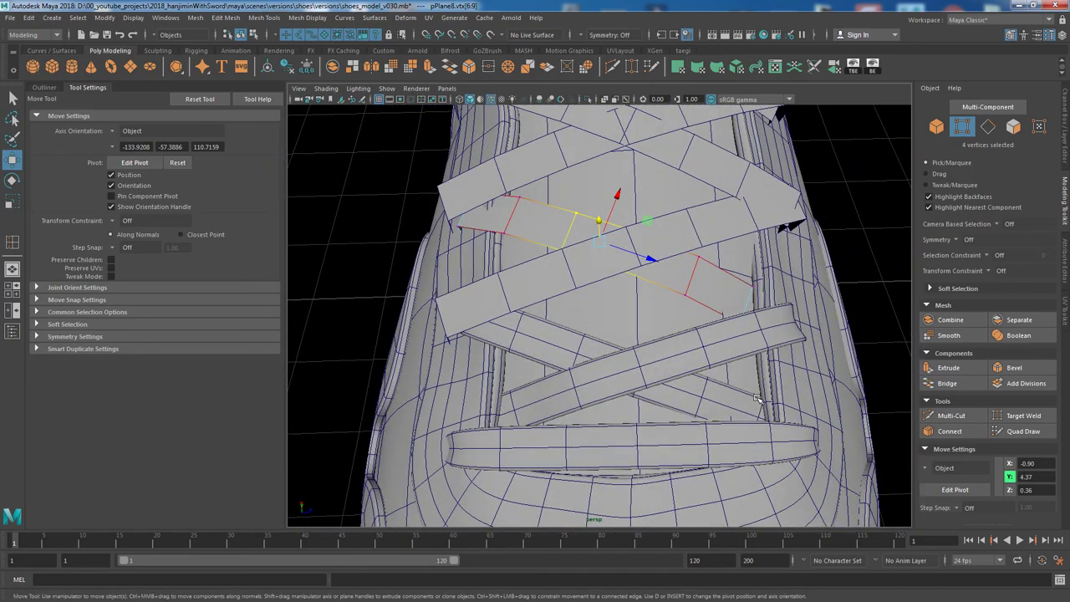
mouse_move(721, 361)
alt+mouse_down()
mouse_move(716, 342)
mouse_move(590, 404)
alt+mouse_up()
key(e)
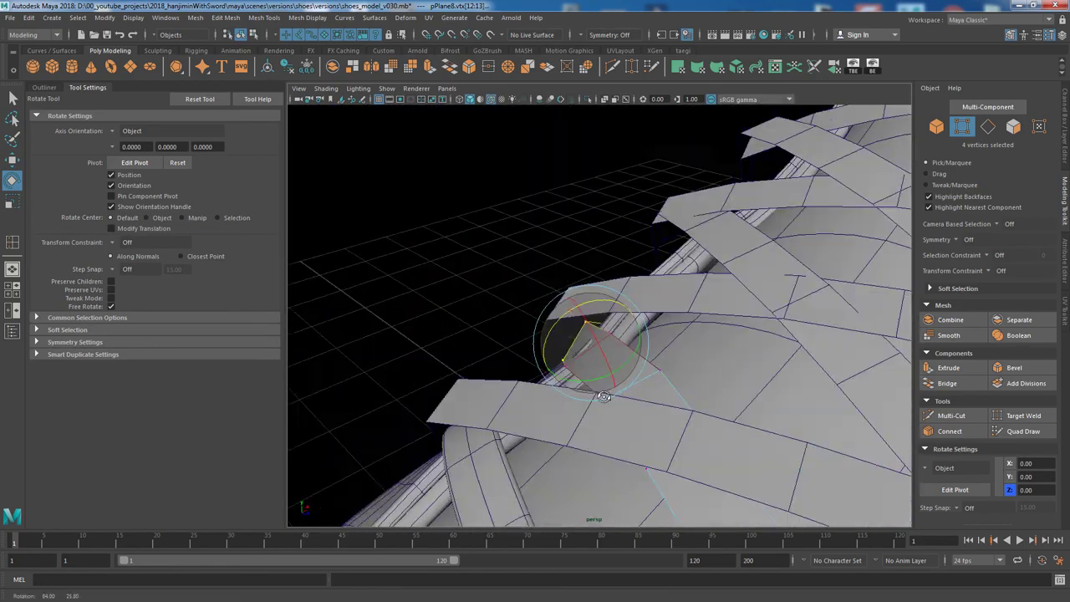
mouse_move(567, 359)
alt+mouse_down()
mouse_move(705, 382)
mouse_move(704, 420)
alt+mouse_up()
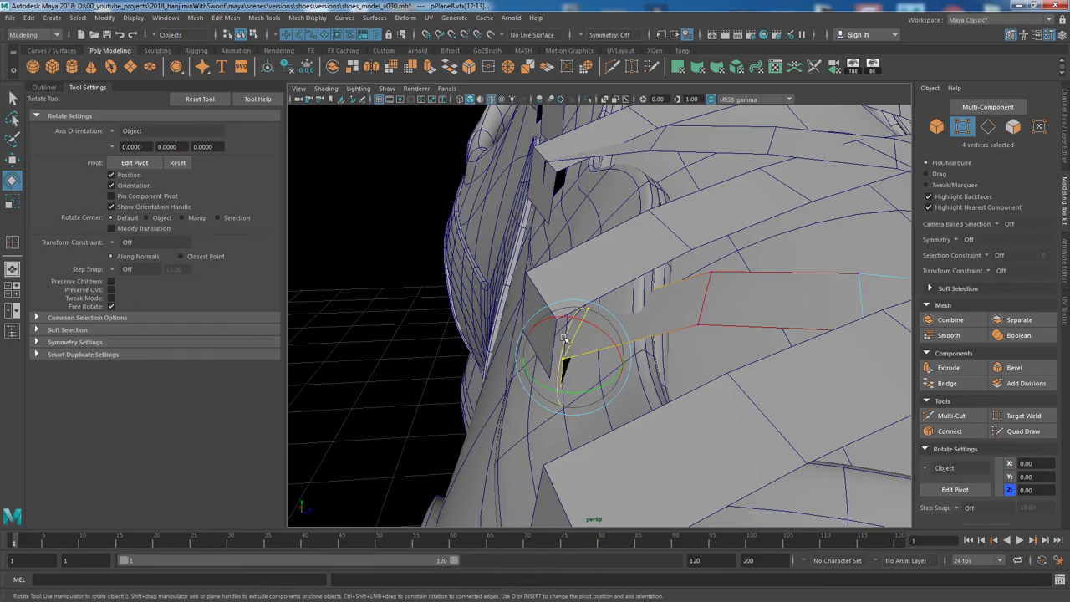
mouse_move(564, 339)
alt+mouse_down()
mouse_move(612, 318)
mouse_move(815, 322)
mouse_move(728, 332)
alt+mouse_up()
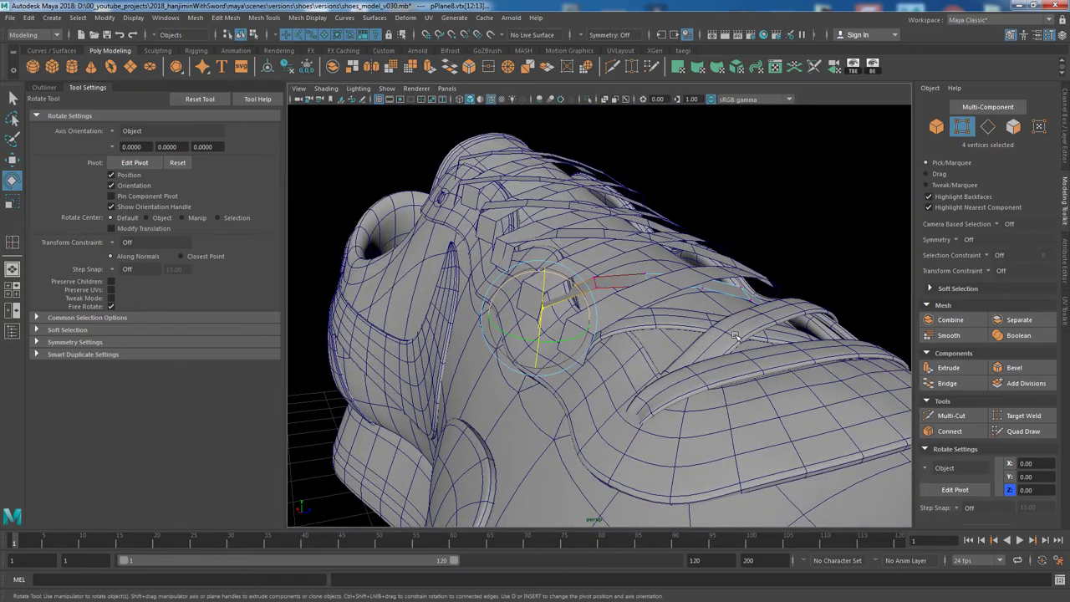
mouse_move(748, 336)
alt+mouse_down()
mouse_move(702, 359)
mouse_move(635, 342)
alt+mouse_up()
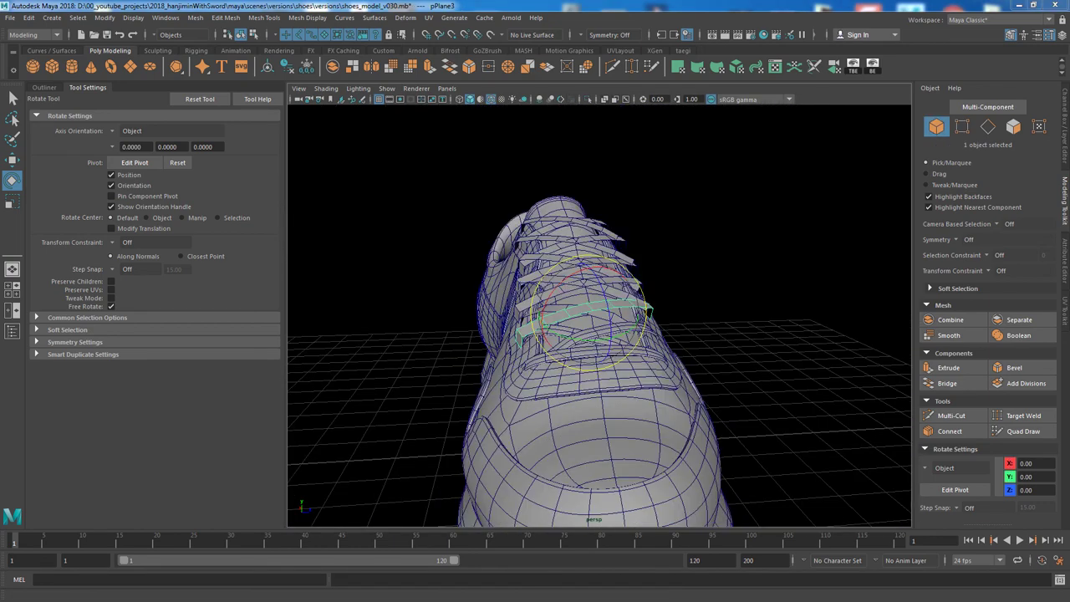
alt+right_drag(598, 182, 883, 437)
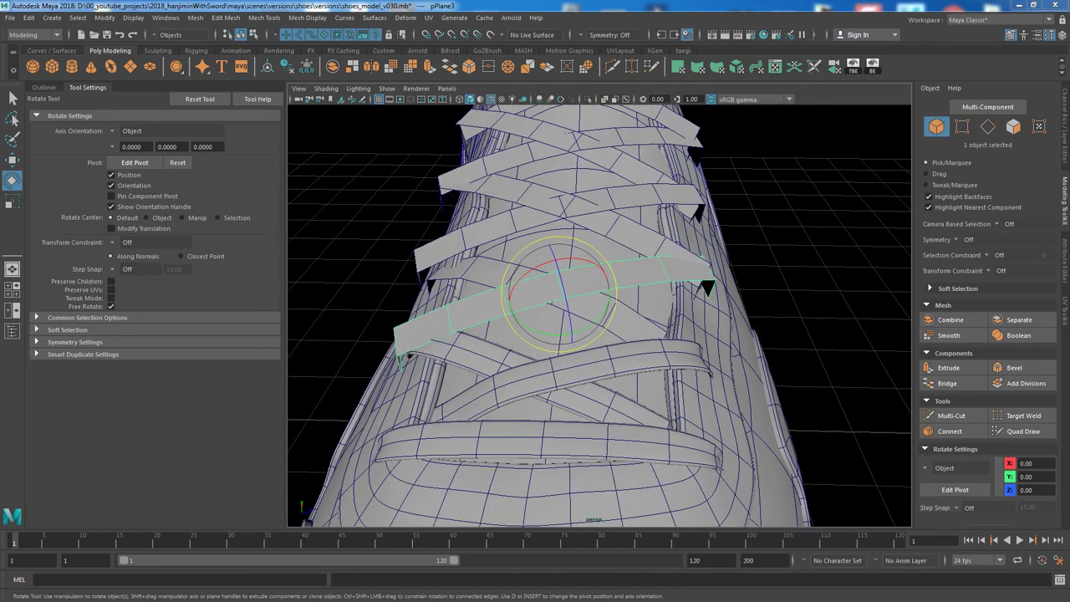
mouse_move(834, 95)
alt+mouse_down()
mouse_move(753, 323)
mouse_move(747, 304)
alt+mouse_up()
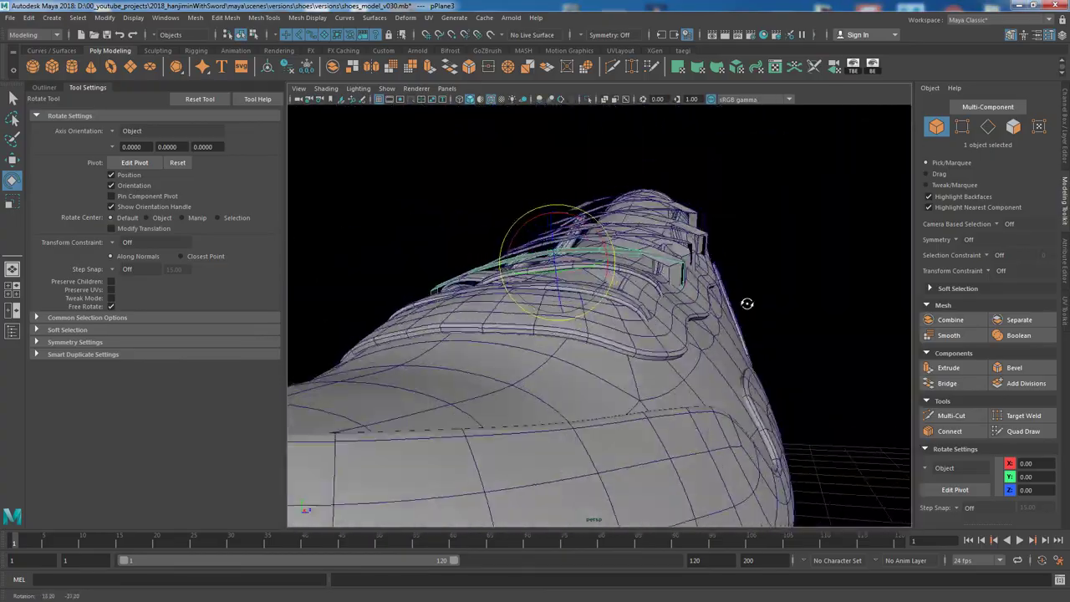
alt+drag(622, 219, 725, 255)
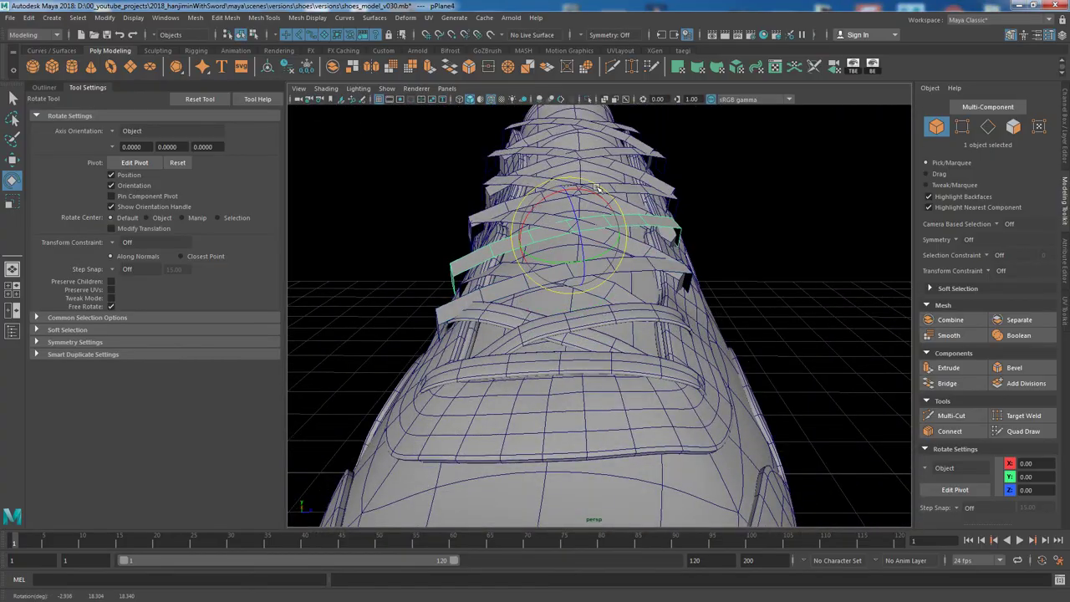
alt+drag(599, 188, 710, 221)
mouse_move(651, 182)
alt+mouse_down()
mouse_move(741, 242)
mouse_move(700, 228)
mouse_move(743, 239)
mouse_move(744, 220)
mouse_move(702, 259)
alt+mouse_up()
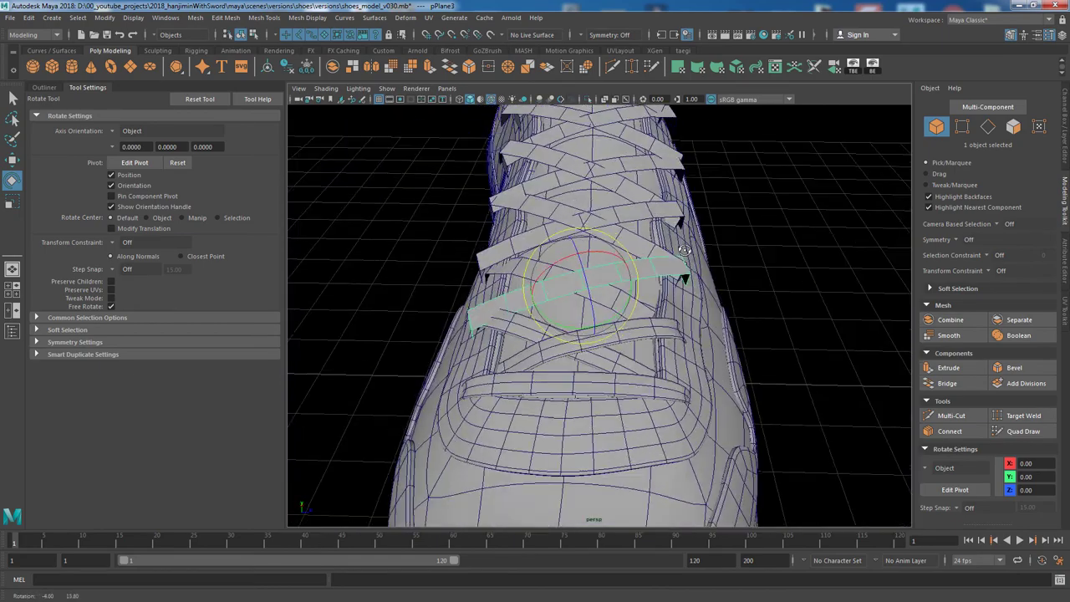
Rotate and scale the lace strip diagonally across the tongue, to scale 0.29, 1.00, 2.67.
click(694, 255)
alt+drag(796, 278, 781, 271)
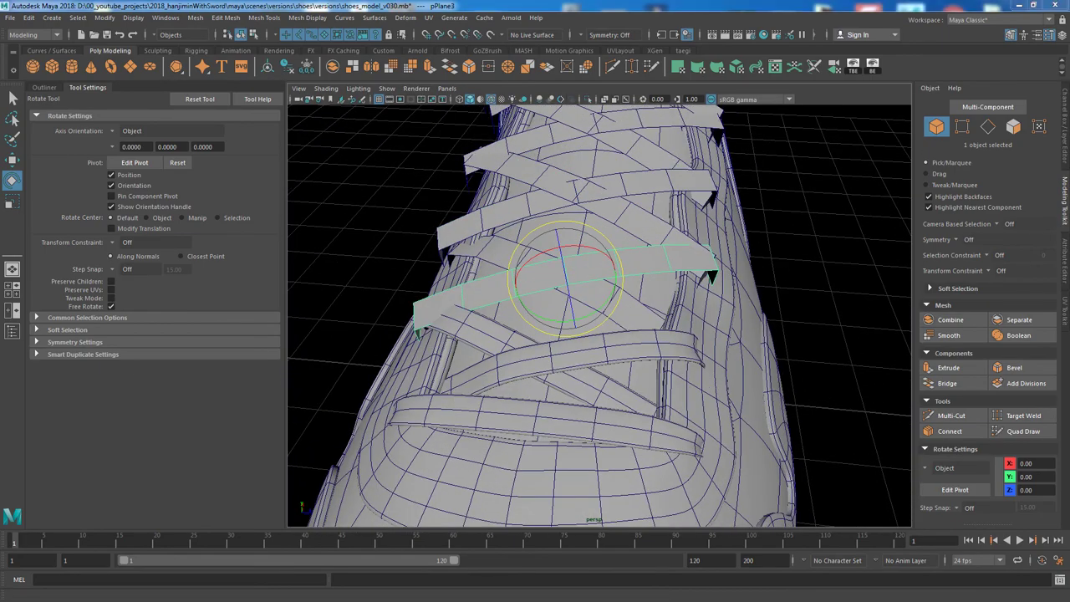
mouse_move(728, 313)
alt+mouse_down()
mouse_move(622, 354)
mouse_move(707, 274)
mouse_move(669, 209)
mouse_move(711, 292)
mouse_move(669, 276)
mouse_move(660, 318)
mouse_move(619, 293)
mouse_move(597, 308)
alt+mouse_up()
key(r)
key(e)
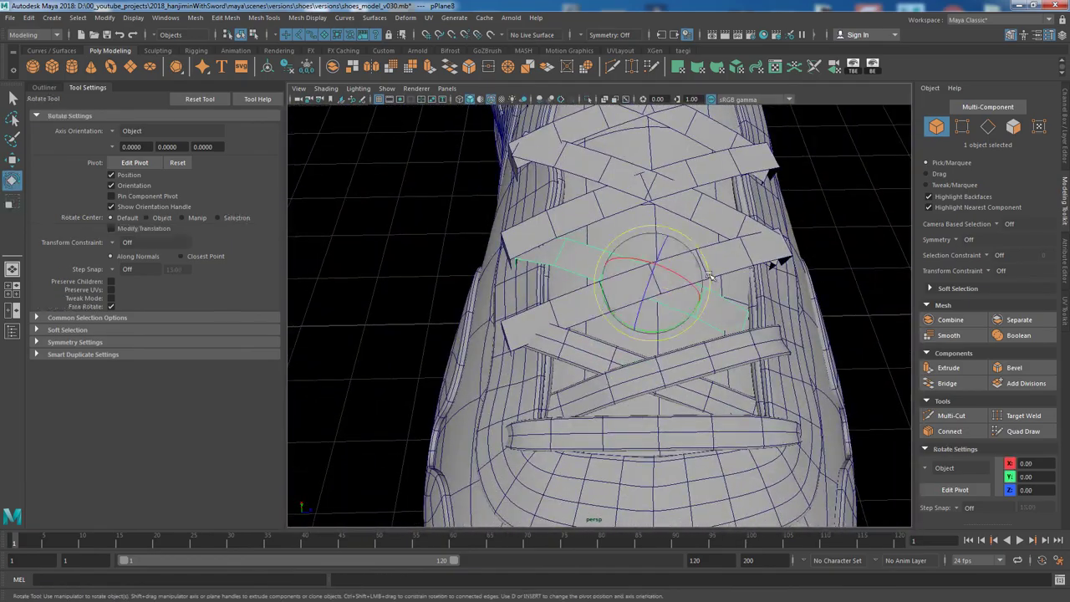
key(w)
mouse_move(707, 274)
alt+mouse_down()
mouse_move(702, 251)
mouse_move(689, 364)
mouse_move(636, 276)
mouse_move(586, 285)
mouse_move(508, 322)
alt+mouse_up()
key(r)
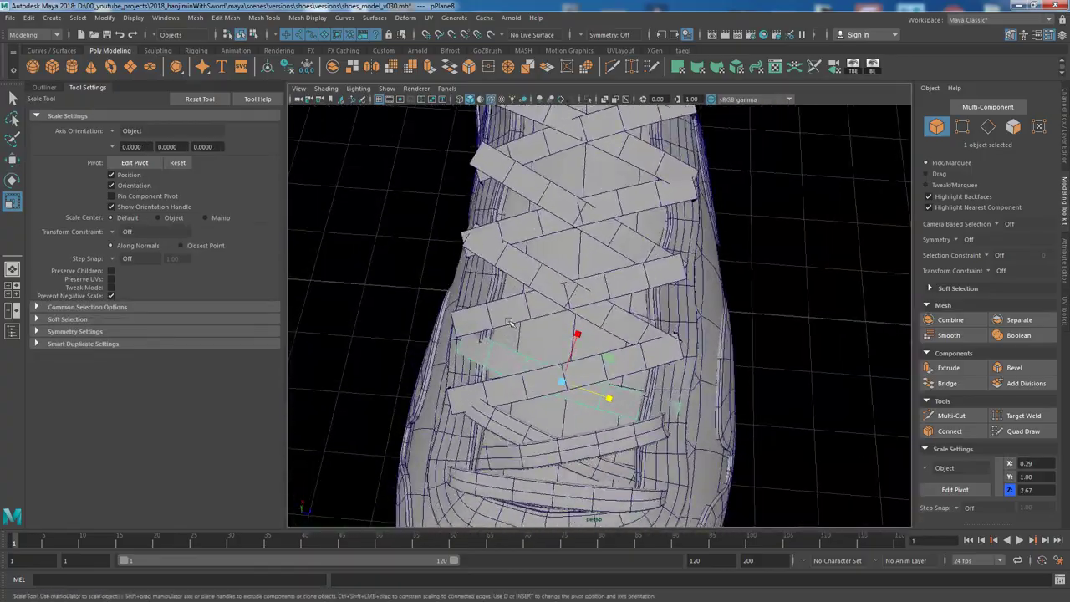
Check the thickened strip's extrusion settings, then try and undo an extrusion on the new strip.
mouse_move(608, 372)
alt+mouse_down()
mouse_move(758, 344)
mouse_move(719, 334)
alt+mouse_up()
click(1065, 126)
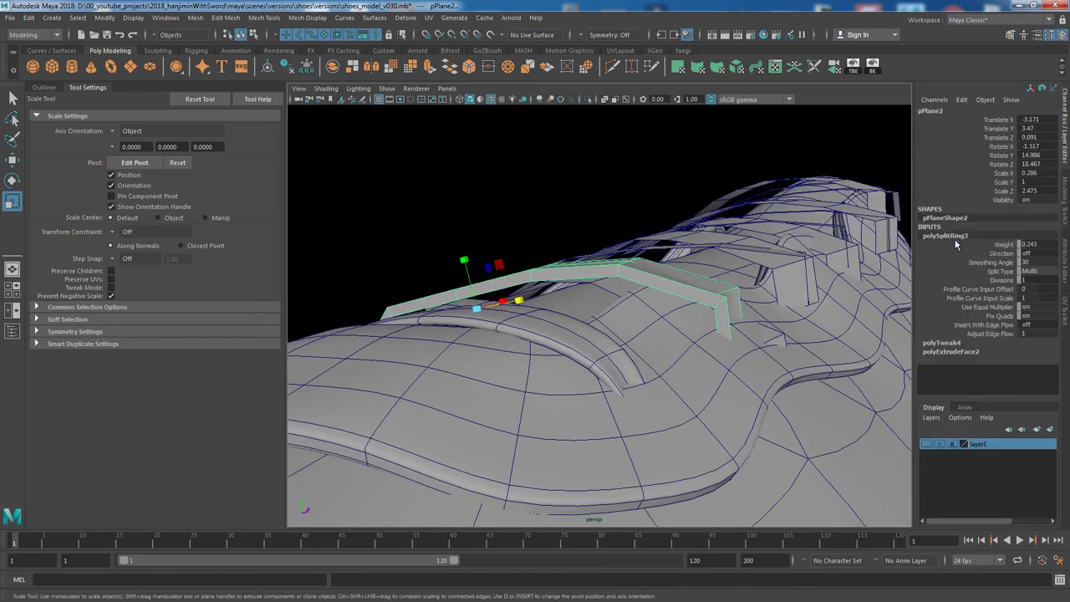
scroll(1045, 351, down, 5)
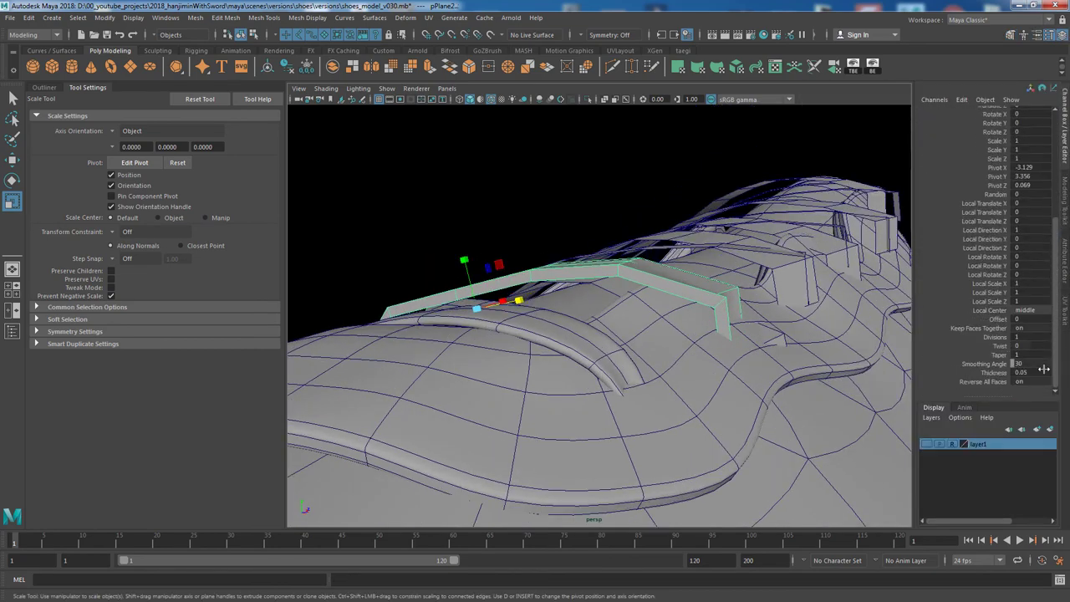
mouse_move(812, 282)
alt+mouse_down()
mouse_move(625, 174)
mouse_move(552, 253)
mouse_move(602, 243)
mouse_move(657, 270)
mouse_move(648, 215)
mouse_move(806, 259)
alt+mouse_up()
key(ctrl+d)
key(ctrl+e)
key(ctrl+z)
Push the new strip's end vertices down into the eyelet.
key(w)
key(f)
key(e)
key(F9)
mouse_move(493, 380)
mouse_down()
mouse_move(520, 404)
mouse_move(615, 360)
mouse_up()
key(w)
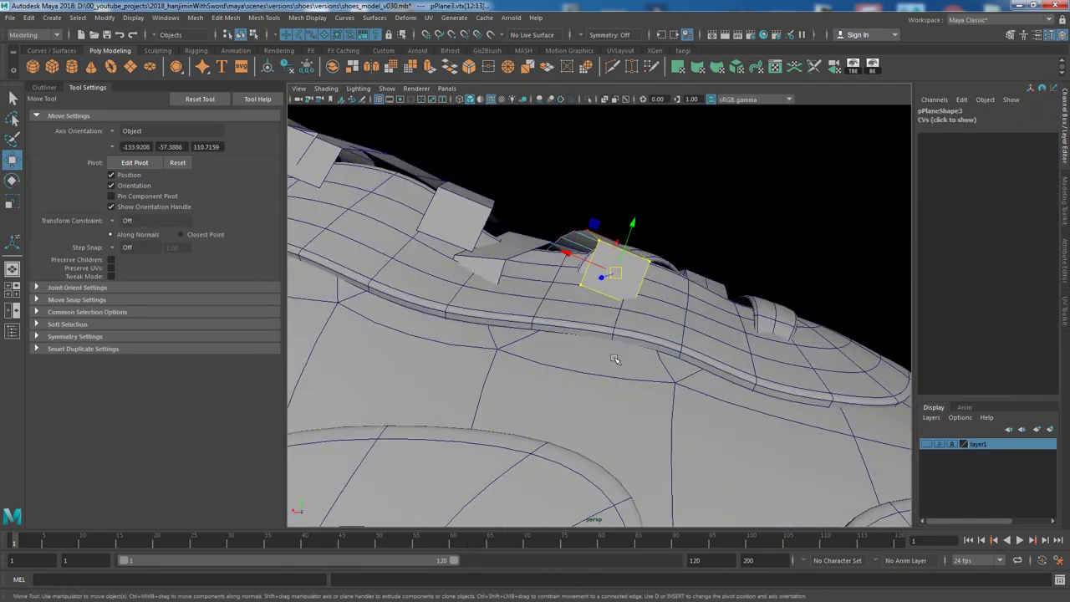
alt+drag(632, 246, 602, 270)
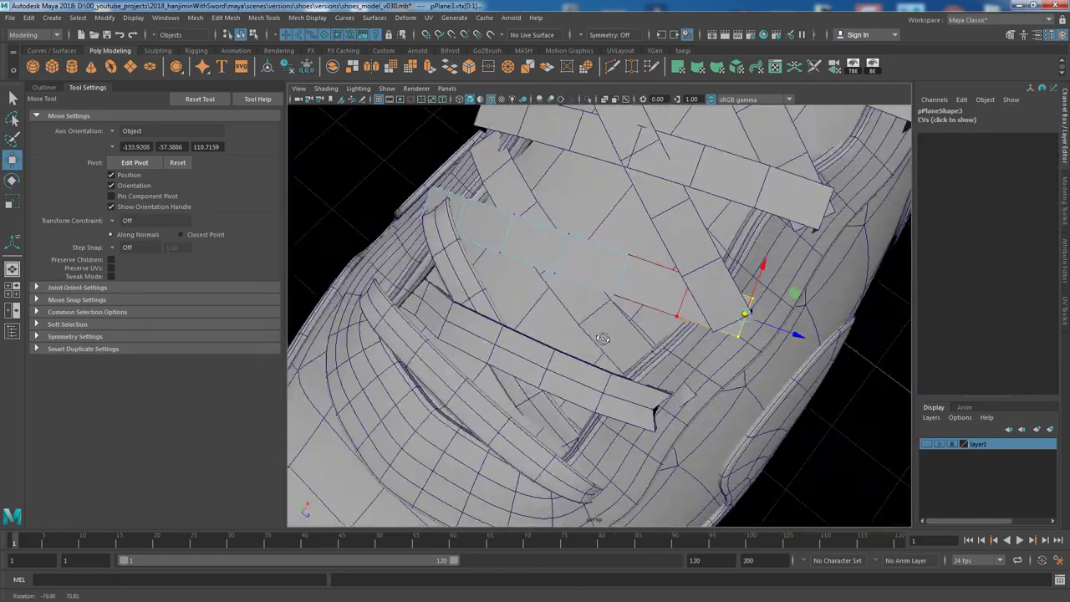
Extrude the strip's faces with a thickness of 0.05.
right_drag(602, 269, 604, 348)
key(ctrl+e)
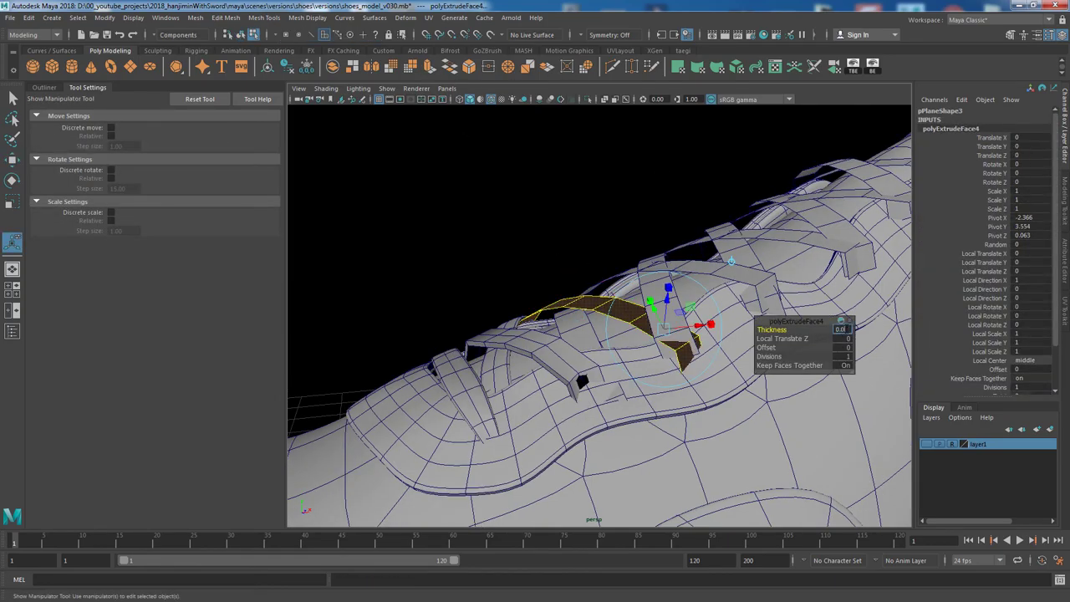
text(5)
key(Return)
mouse_move(669, 326)
alt+mouse_down()
mouse_move(596, 313)
mouse_move(562, 354)
mouse_move(635, 317)
alt+mouse_up()
Select the lace strip's end vertices with soft falloff for smooth bending.
key(F8)
key(q)
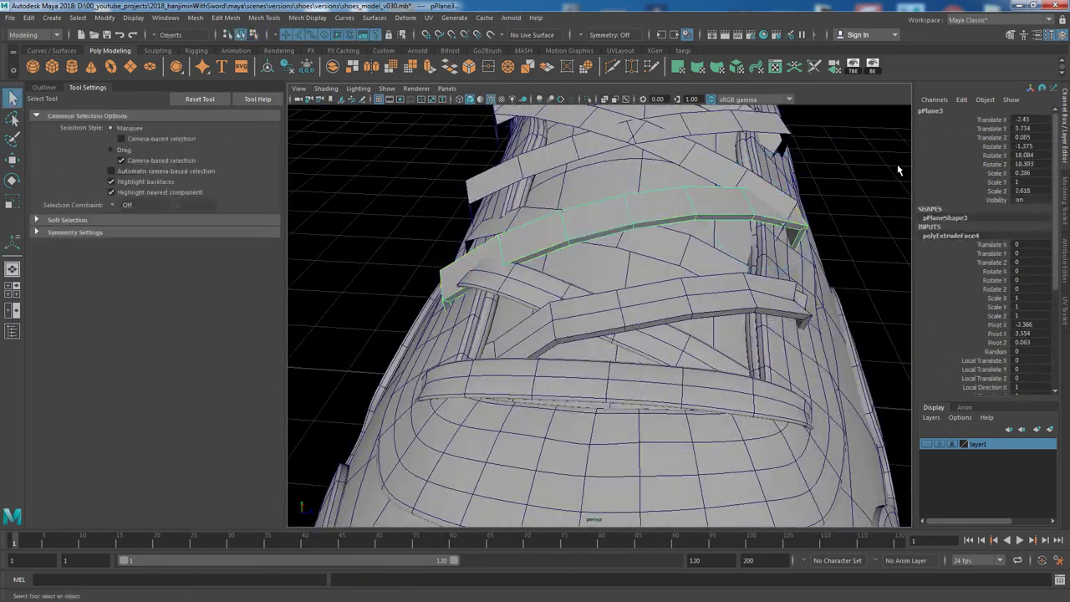
mouse_move(899, 171)
alt+mouse_down()
mouse_move(640, 189)
mouse_move(585, 251)
mouse_move(577, 214)
mouse_move(475, 291)
alt+mouse_up()
key(F9)
key(w)
alt+drag(449, 242, 635, 251)
click(586, 245)
Insert edge loops along the lace strip and select its tip vertices.
double_click(633, 276)
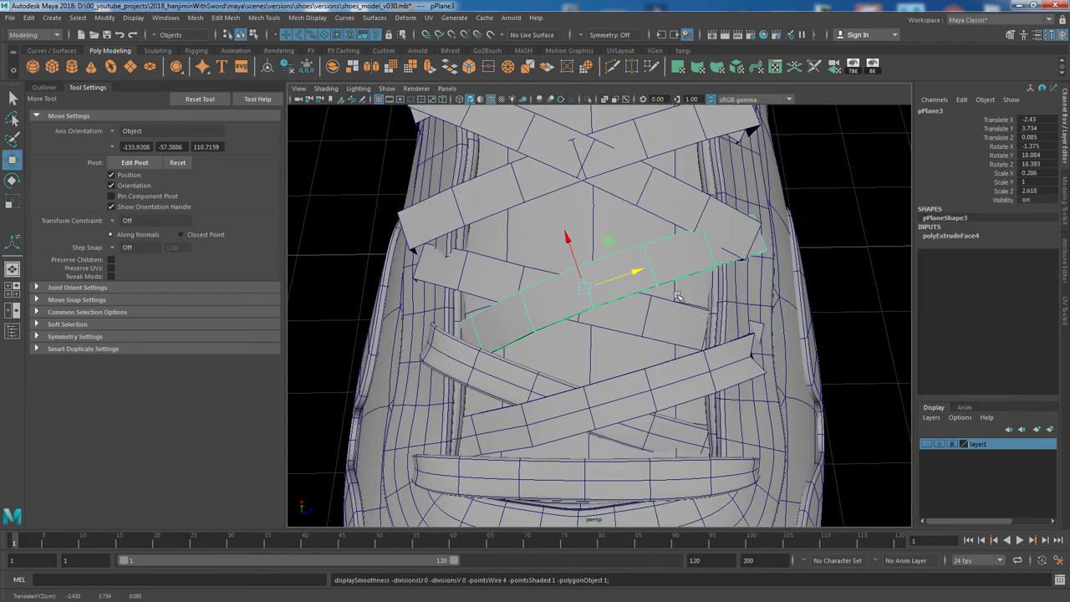
shift+right_drag(682, 238, 694, 289)
click(635, 285)
key(q)
mouse_move(747, 327)
alt+mouse_down()
mouse_move(752, 292)
mouse_move(711, 276)
mouse_move(681, 284)
alt+mouse_up()
right_drag(681, 284, 642, 282)
drag(790, 280, 756, 317)
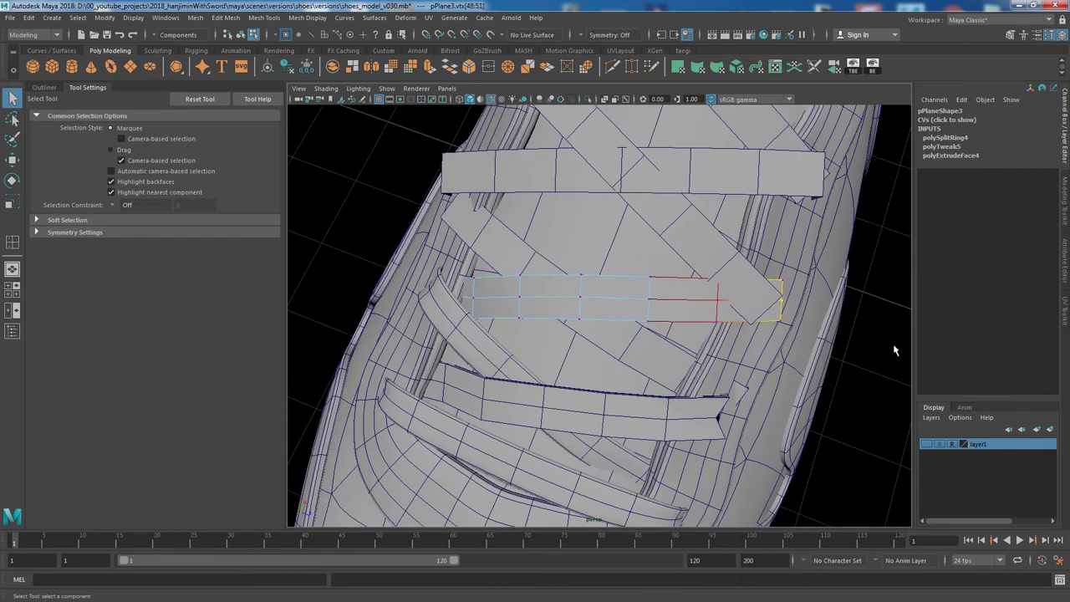
key(w)
Rotate and move the lace's other-end vertices so it curves down onto the shoe.
mouse_move(823, 303)
alt+mouse_down()
mouse_move(736, 351)
mouse_move(686, 368)
mouse_move(669, 359)
alt+mouse_up()
mouse_move(576, 335)
mouse_down()
mouse_move(682, 381)
mouse_move(589, 260)
mouse_move(621, 210)
mouse_move(700, 280)
mouse_move(686, 352)
mouse_move(710, 188)
mouse_move(577, 251)
mouse_move(585, 276)
mouse_move(572, 216)
mouse_move(724, 345)
mouse_up()
key(e)
mouse_move(760, 217)
alt+mouse_down()
mouse_move(694, 297)
mouse_move(644, 234)
mouse_move(602, 318)
mouse_move(623, 343)
alt+mouse_up()
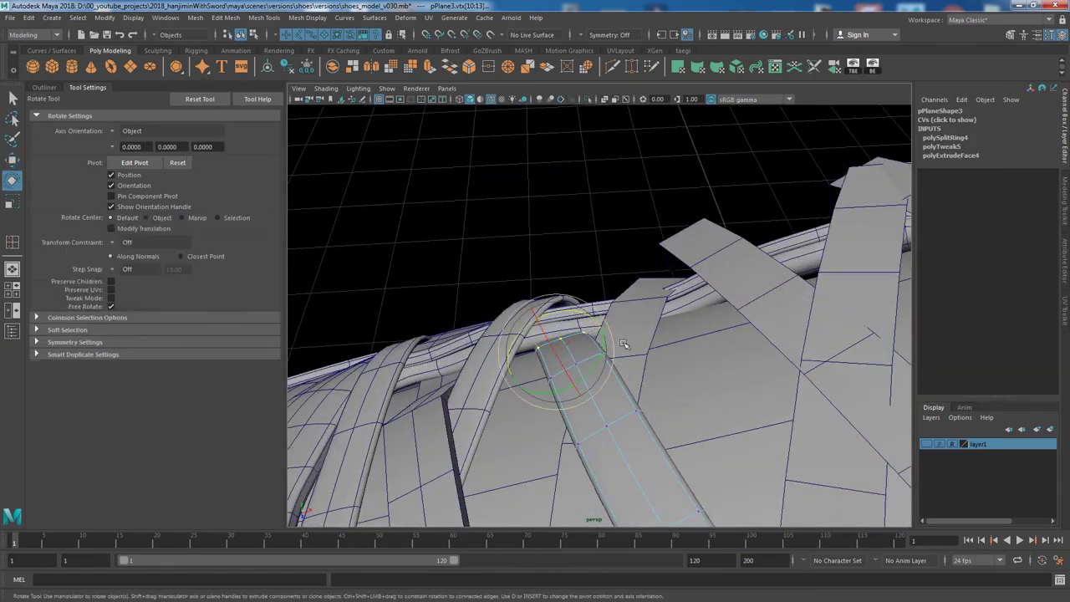
key(w)
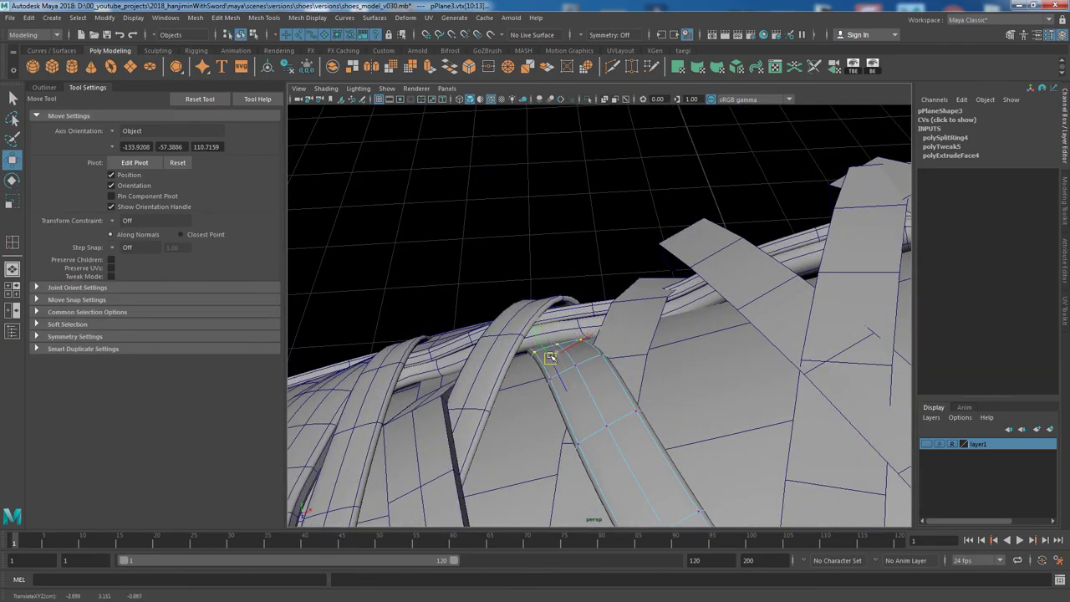
alt+drag(550, 357, 808, 325)
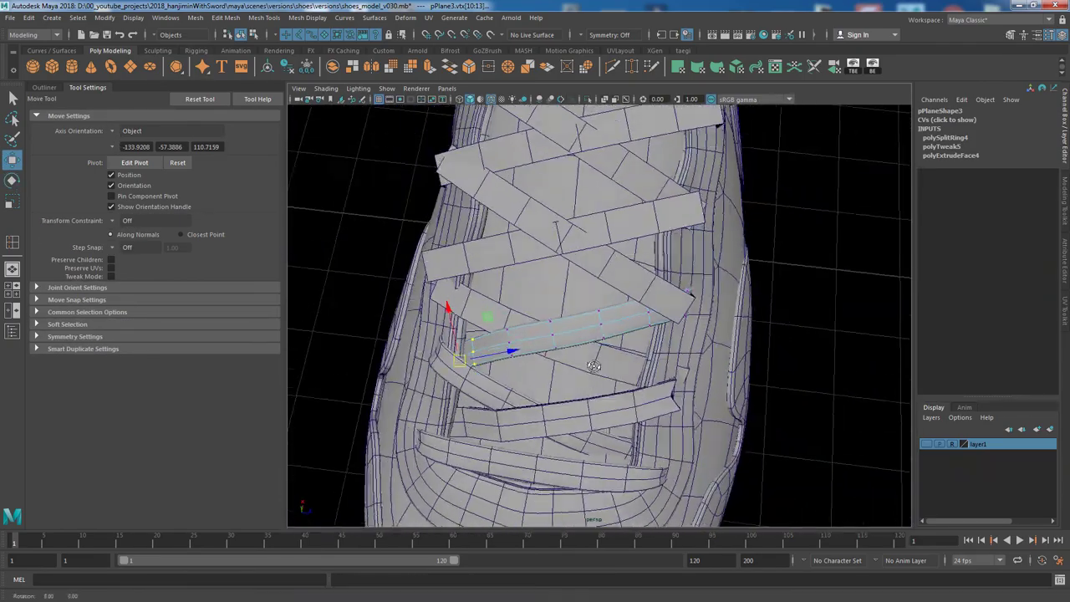
mouse_move(623, 383)
alt+mouse_down()
mouse_move(719, 401)
mouse_move(580, 400)
mouse_move(594, 338)
mouse_move(665, 286)
mouse_move(466, 282)
mouse_move(764, 304)
alt+mouse_up()
click(725, 409)
click(579, 400)
click(580, 399)
Select and frame pPlane8's end vertices and start angling them toward the shoe.
key(e)
key(F9)
click(454, 549)
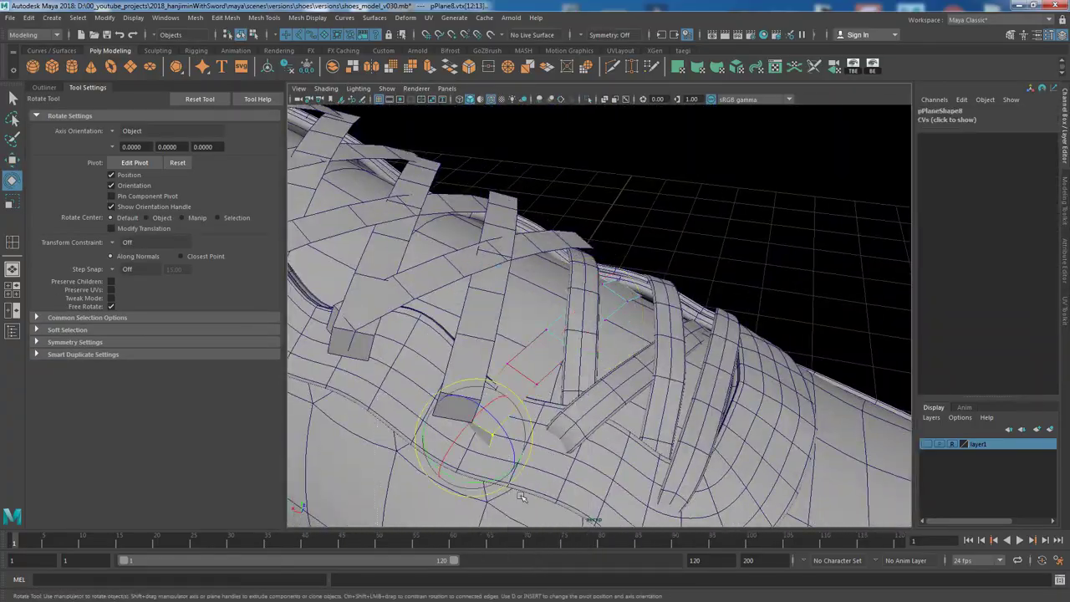
key(f)
mouse_move(684, 325)
alt+mouse_down()
mouse_move(585, 251)
mouse_move(699, 358)
mouse_move(684, 320)
alt+mouse_up()
click(700, 359)
key(w)
mouse_move(742, 358)
alt+mouse_down()
mouse_move(808, 416)
mouse_move(750, 315)
mouse_move(633, 346)
mouse_move(691, 407)
alt+mouse_up()
key(e)
key(e)
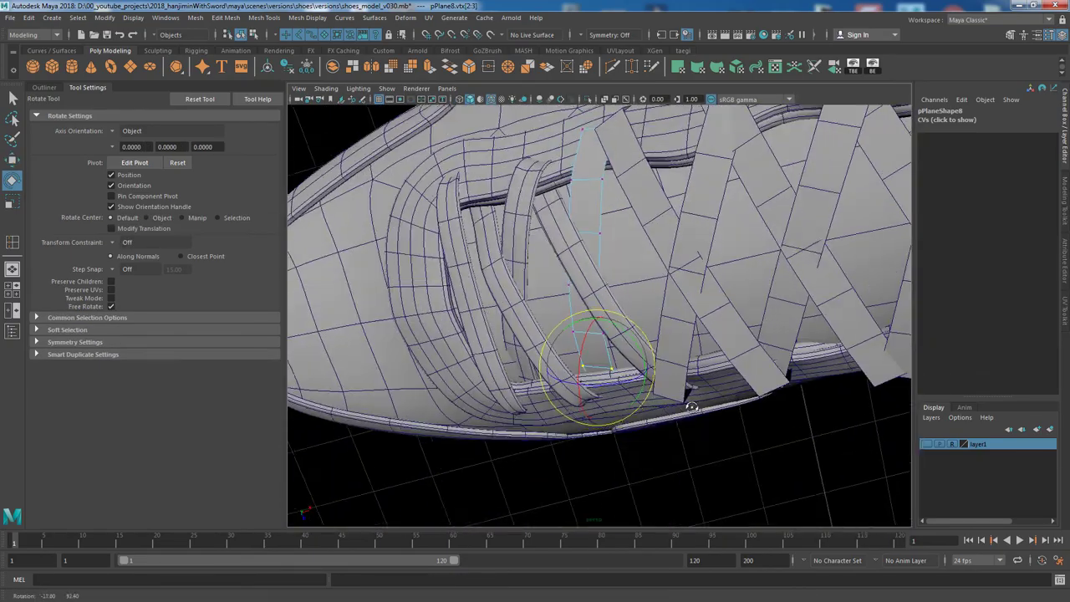
mouse_move(644, 375)
alt+mouse_down()
mouse_move(613, 214)
mouse_move(636, 251)
alt+mouse_up()
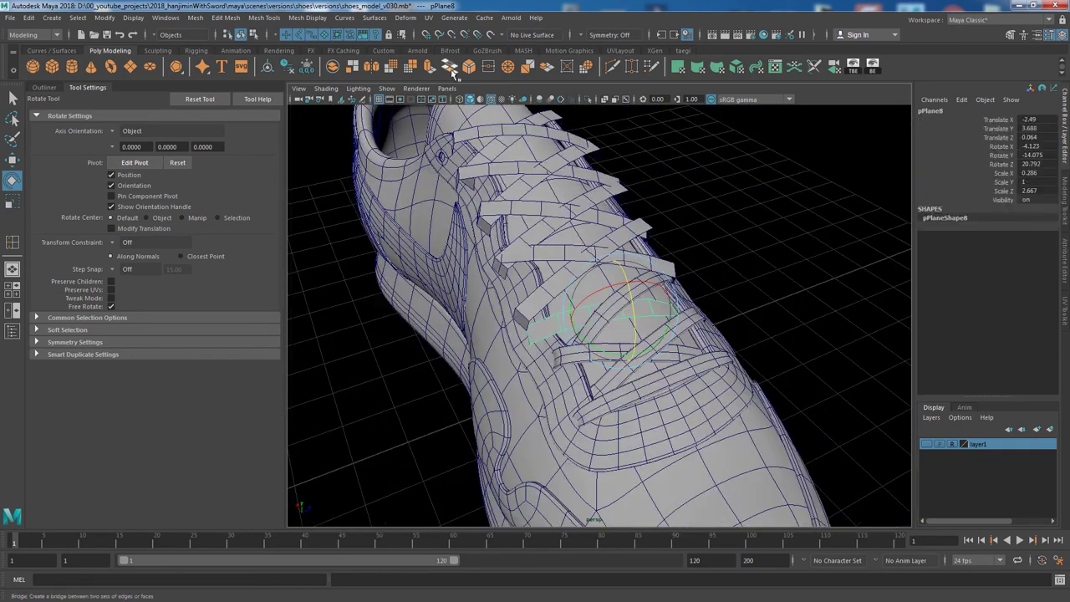
Extrude pPlane8 for thickness and insert an edge loop across it.
click(452, 67)
alt+drag(821, 103, 597, 323)
key(q)
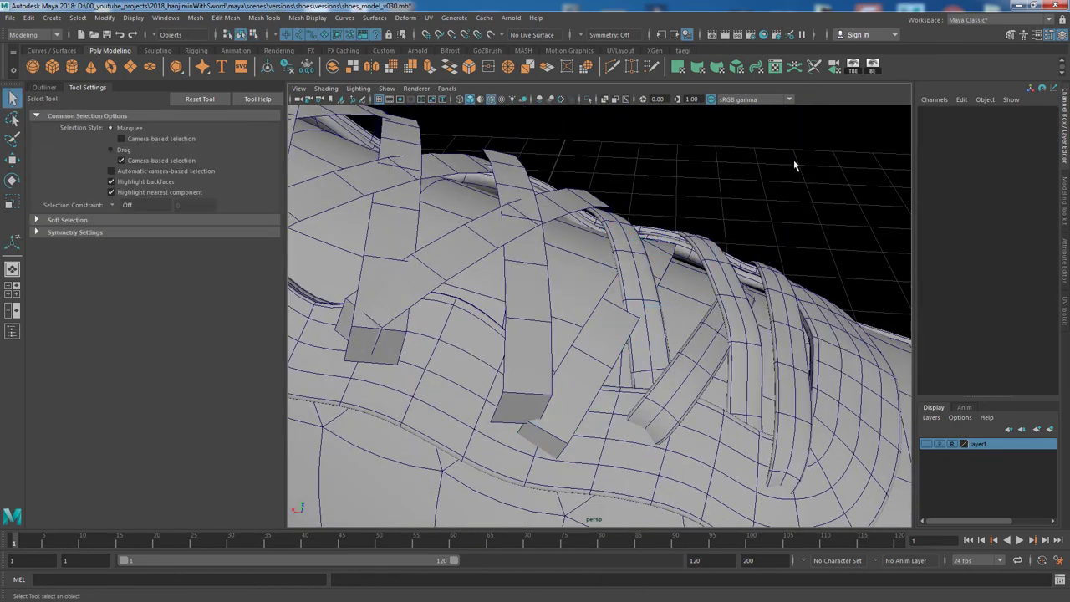
shift+right_drag(597, 322, 552, 299)
alt+drag(552, 299, 549, 299)
click(655, 337)
key(q)
Rotate and move pPlane8's end vertices so the strap bends down along the shoe's side.
mouse_move(656, 337)
alt+mouse_down()
mouse_move(619, 317)
mouse_move(669, 320)
mouse_move(546, 393)
alt+mouse_up()
key(w)
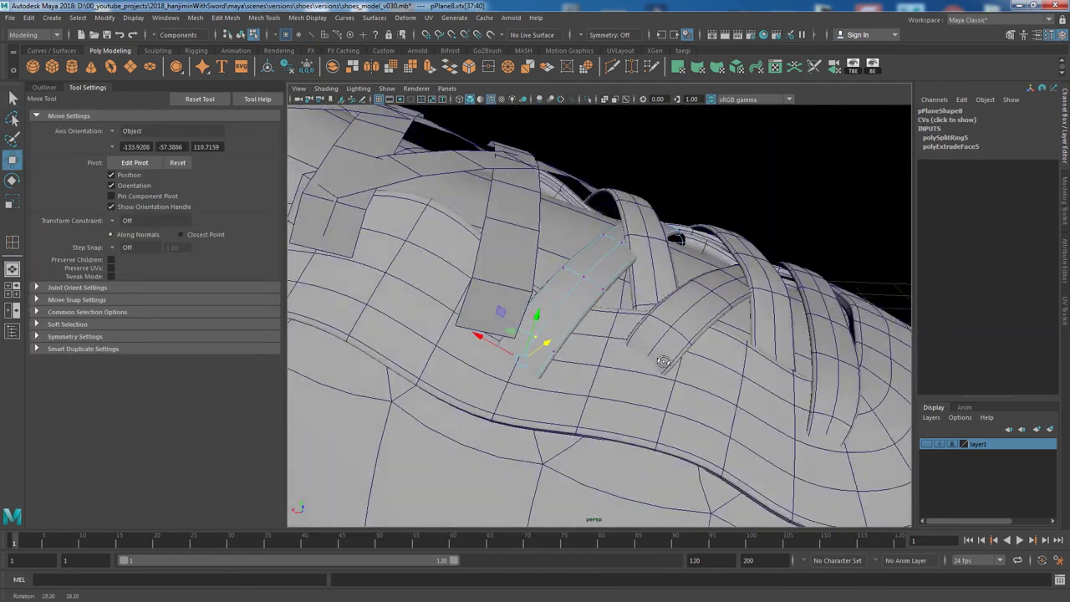
key(e)
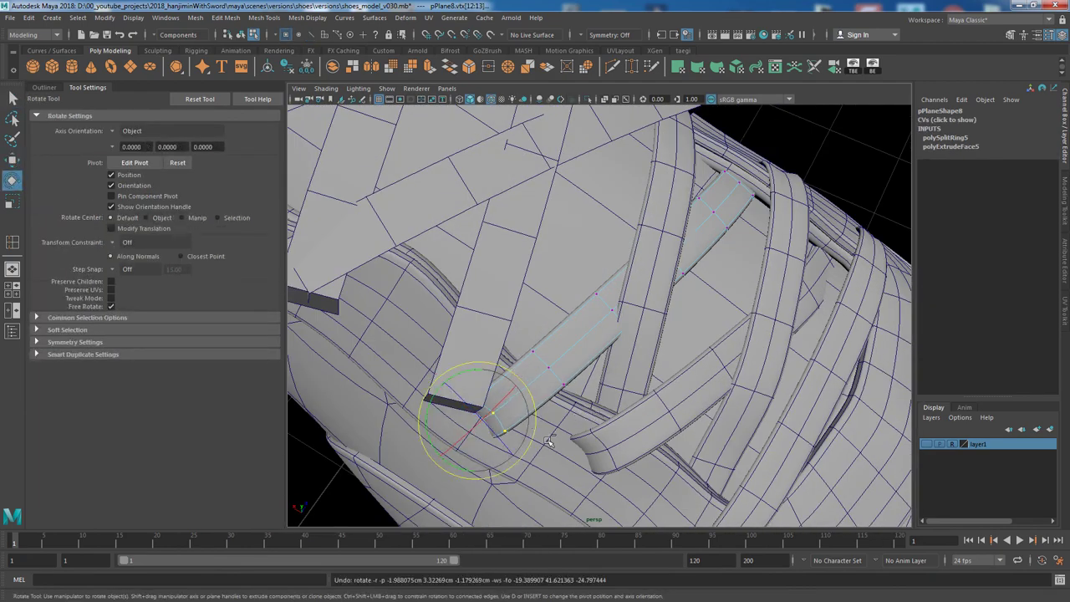
mouse_move(751, 435)
alt+mouse_down()
mouse_move(693, 437)
mouse_move(710, 468)
mouse_move(719, 441)
mouse_move(636, 450)
mouse_move(777, 507)
mouse_move(604, 347)
mouse_move(591, 411)
alt+mouse_up()
click(604, 347)
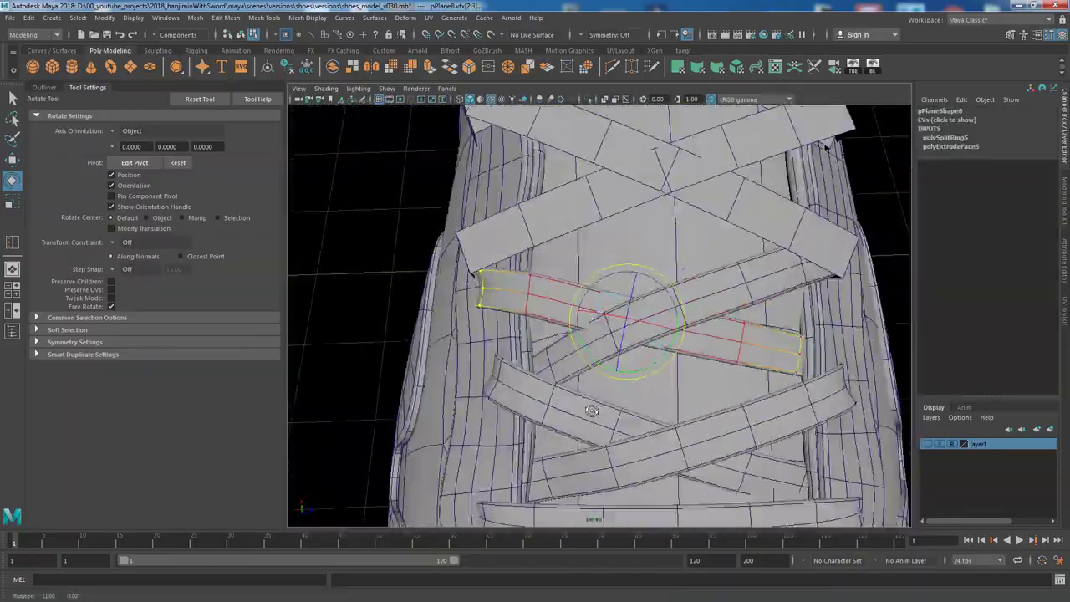
alt+drag(683, 338, 652, 386)
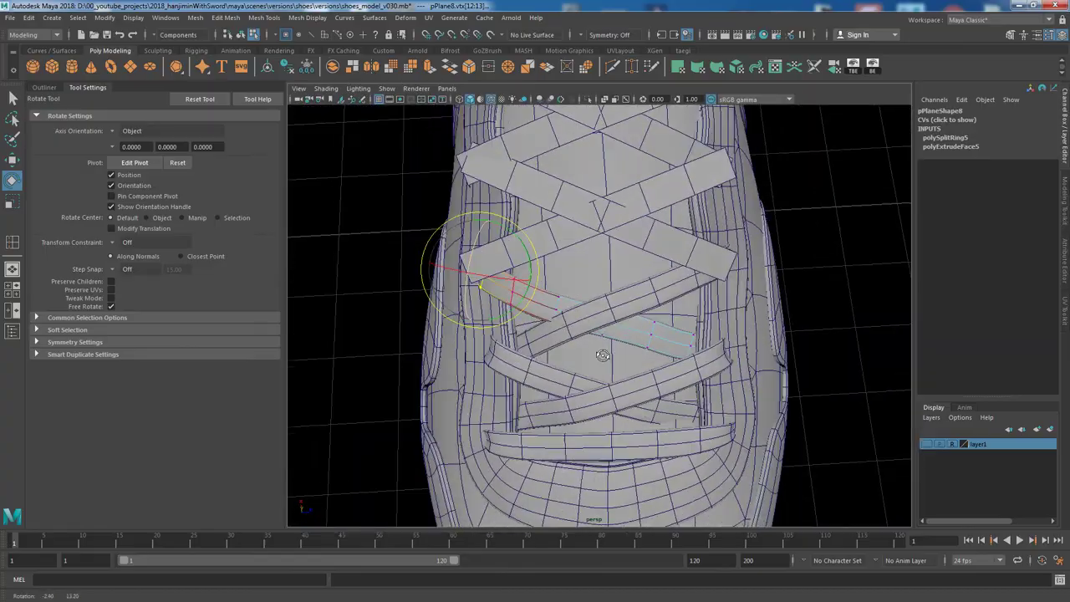
key(w)
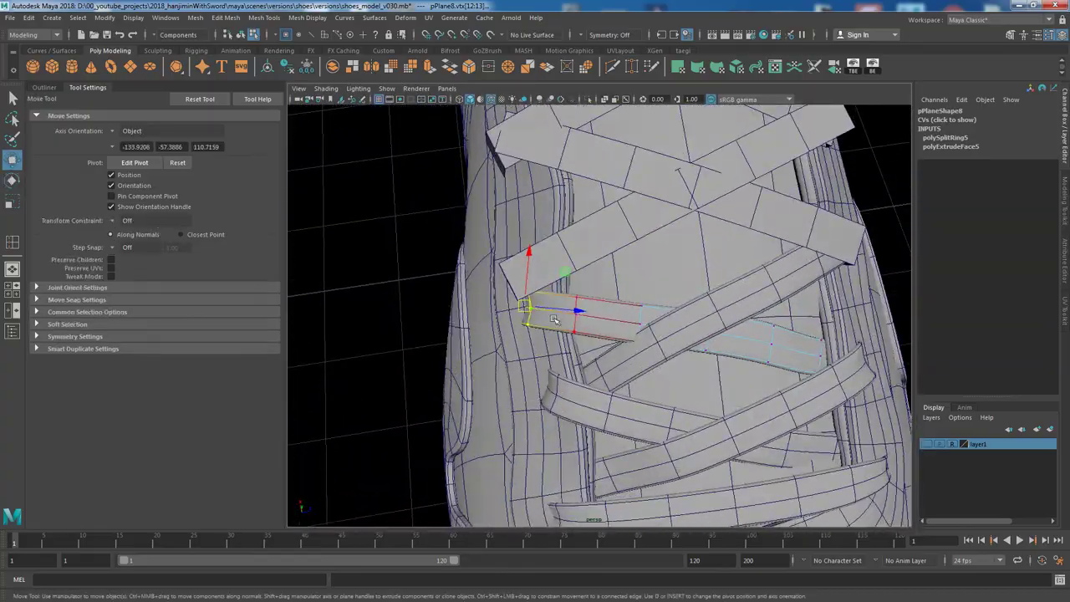
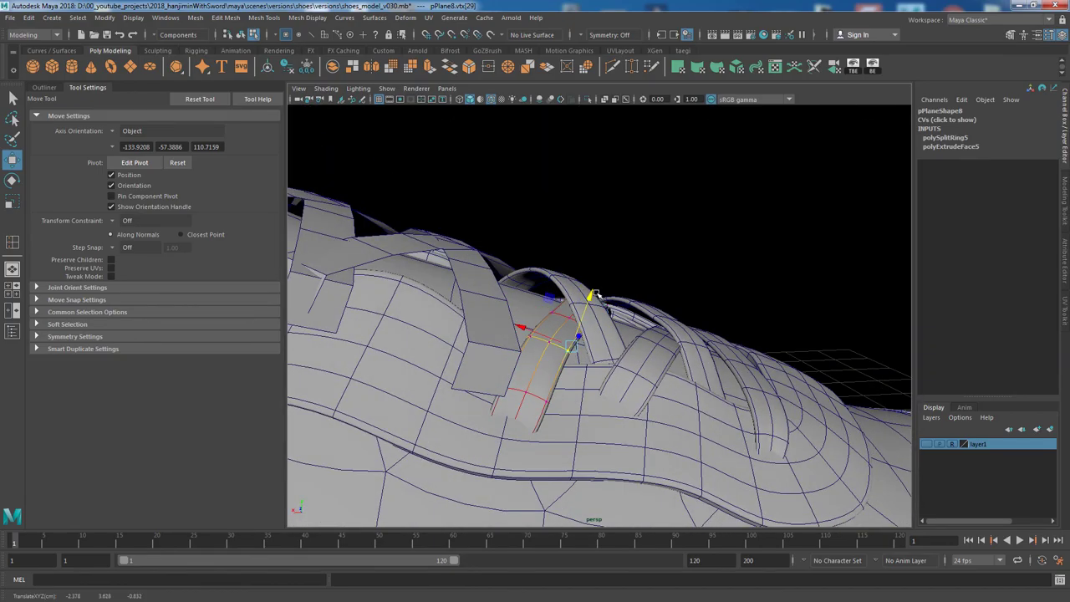
Tumble around the strap ends over the tongue, then select the pPlane9 strap object.
alt+drag(596, 294, 618, 365)
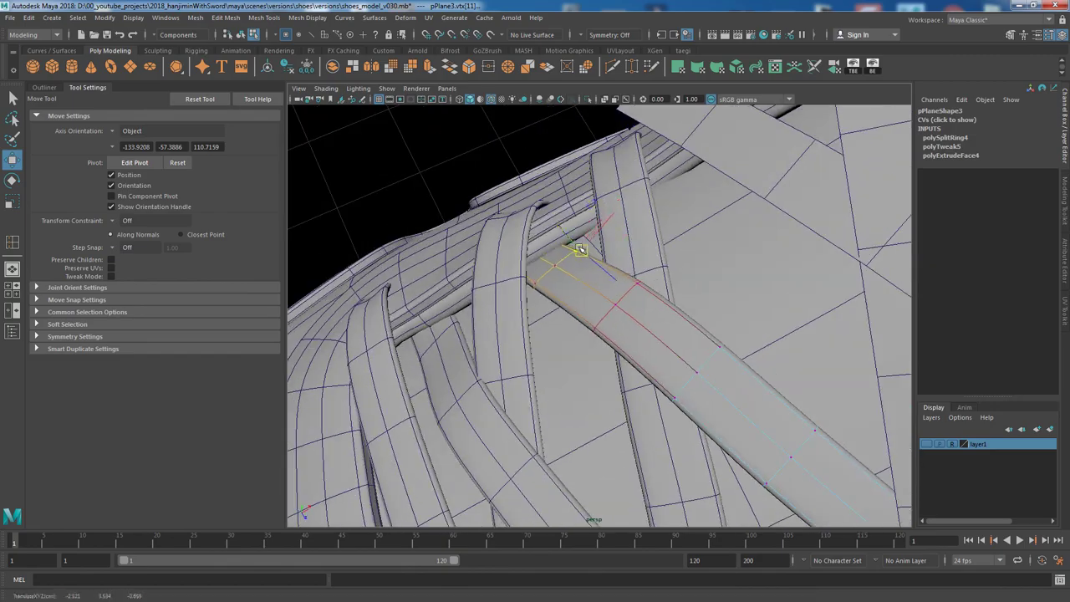
scroll(637, 321, down, 3)
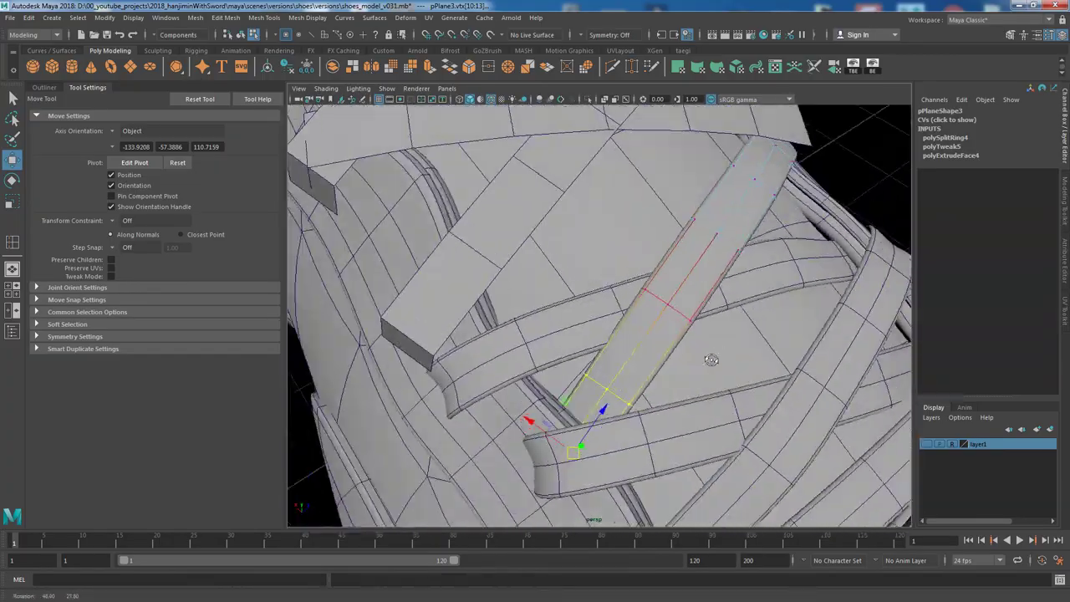
alt+drag(814, 338, 824, 332)
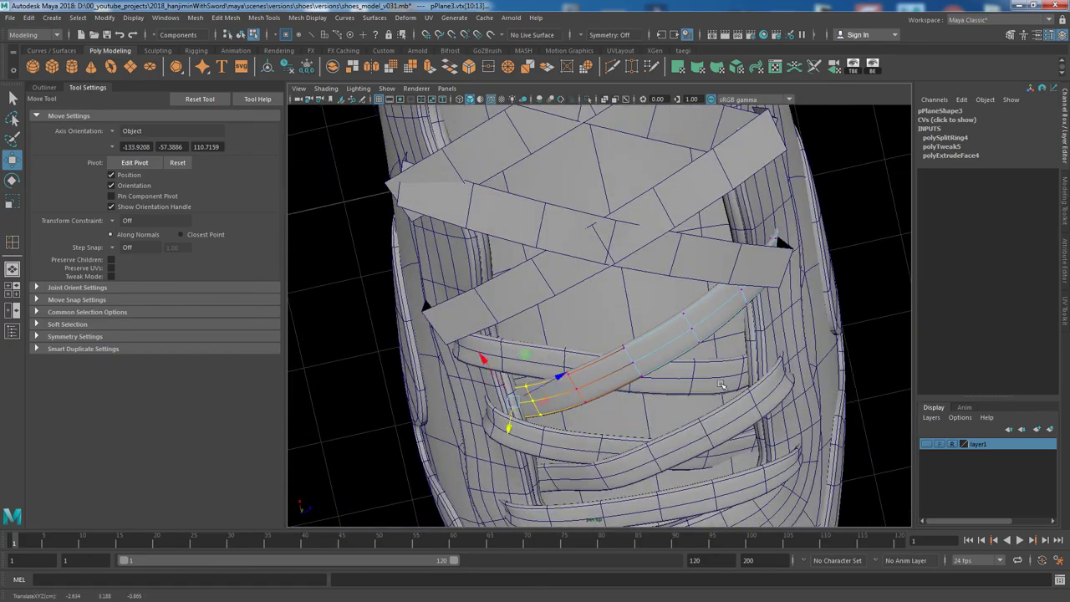
alt+right_drag(722, 385, 625, 385)
click(646, 352)
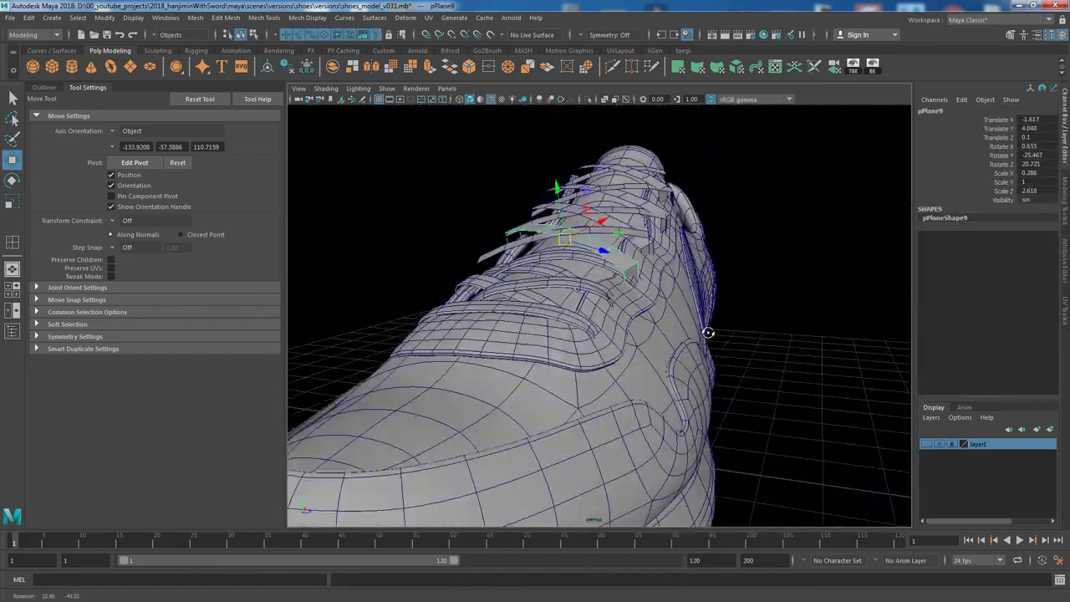
Bring the pPlane11 strap into view and frame its vertices for editing.
alt+drag(661, 348, 656, 423)
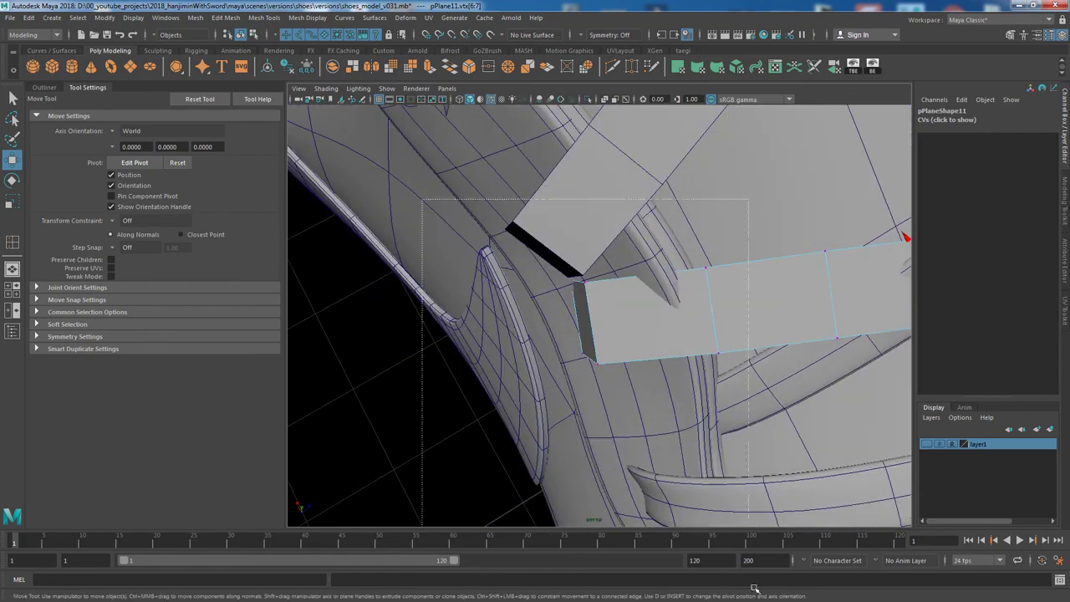
alt+drag(651, 322, 586, 323)
key(F8)
key(e)
key(F8)
key(f)
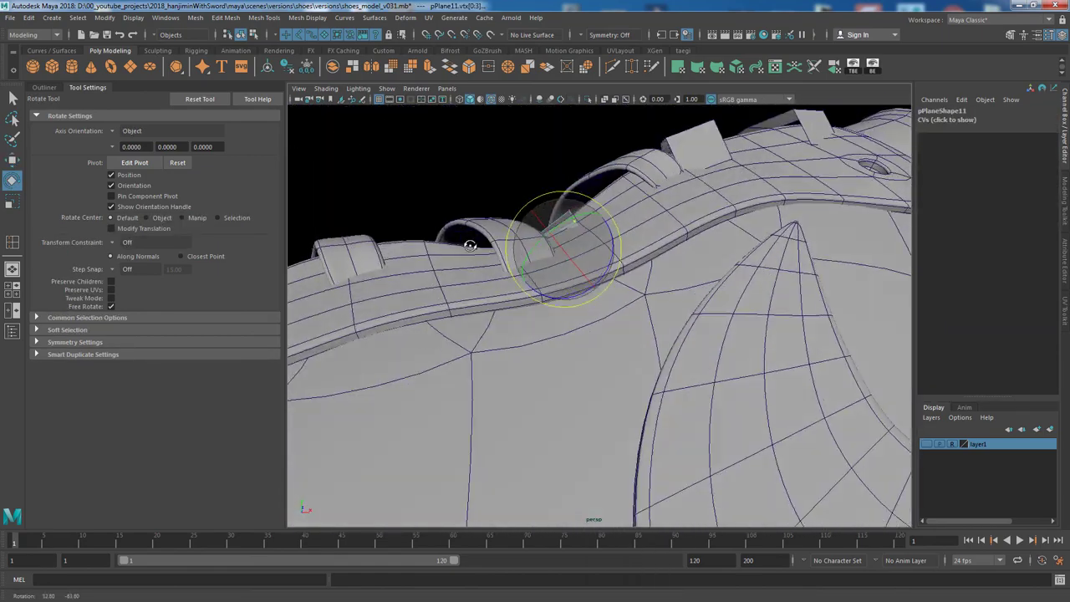
key(w)
mouse_move(662, 341)
alt+mouse_down()
mouse_move(795, 276)
mouse_move(772, 275)
alt+mouse_up()
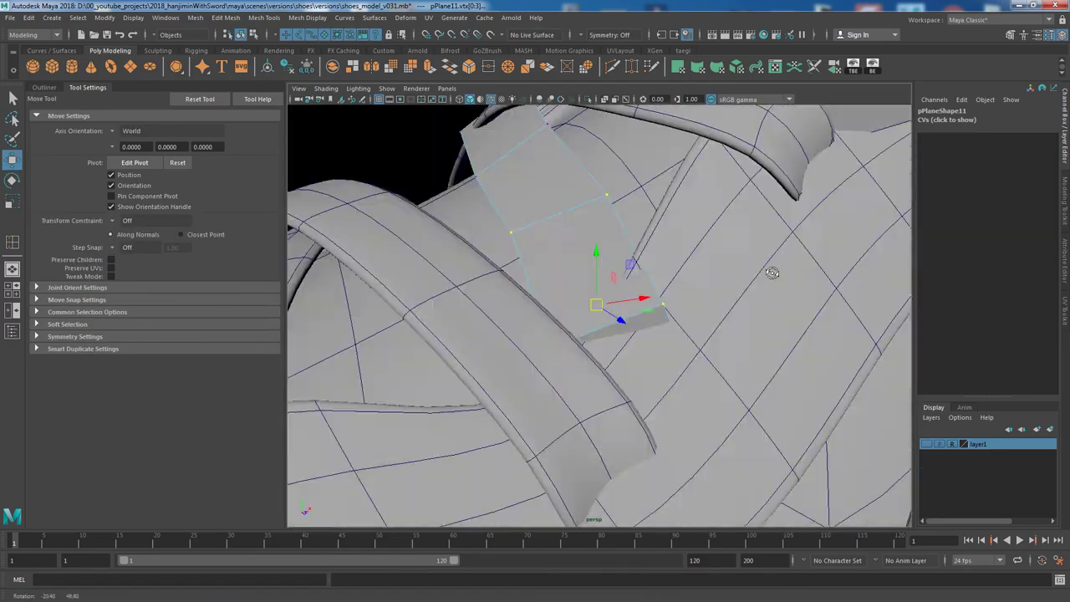
mouse_move(771, 276)
alt+right_down()
mouse_move(717, 340)
mouse_move(788, 451)
alt+right_up()
mouse_move(787, 451)
alt+mouse_down()
mouse_move(669, 351)
mouse_move(543, 284)
alt+mouse_up()
Extrude the pPlane11 faces for thickness and insert a lengthwise edge loop.
key(F8)
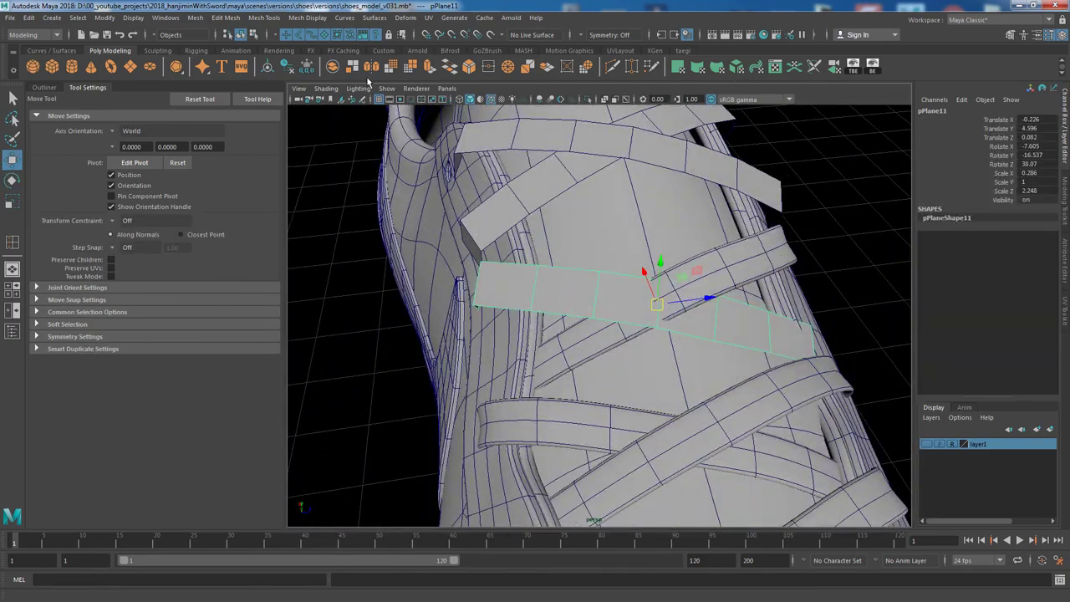
key(ctrl+e)
key(q)
click(550, 292)
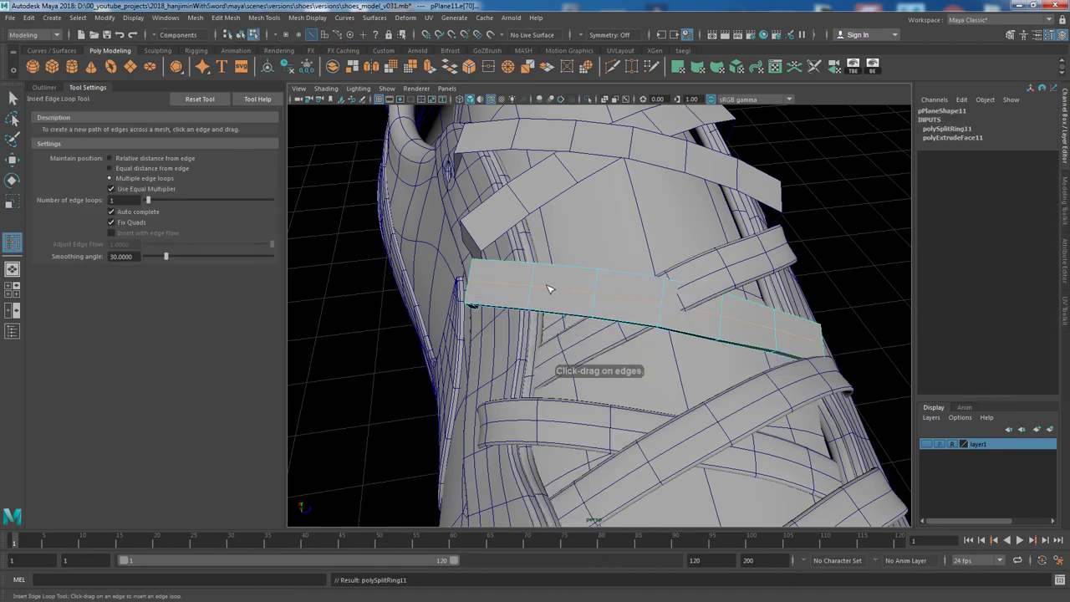
right_drag(657, 318, 683, 291)
key(w)
mouse_move(683, 291)
alt+mouse_down()
mouse_move(636, 308)
mouse_move(621, 247)
alt+mouse_up()
Turn on soft selection and select the vertices at the strap's far end.
key(b)
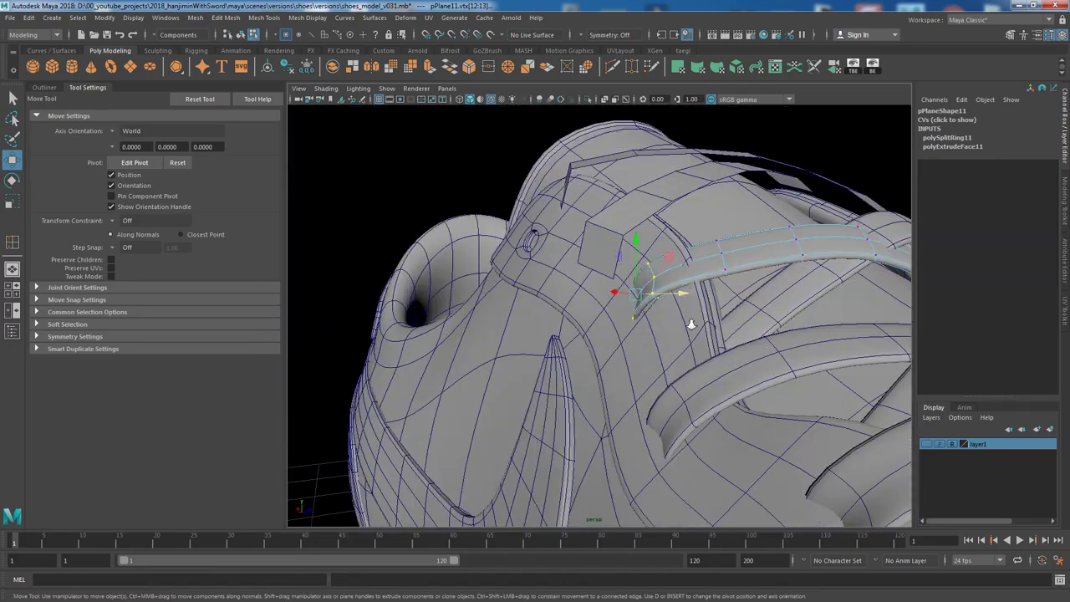
alt+drag(693, 298, 766, 250)
mouse_move(616, 277)
alt+mouse_down()
mouse_move(676, 246)
mouse_move(625, 306)
mouse_move(711, 292)
mouse_move(643, 334)
mouse_move(729, 335)
mouse_move(580, 327)
mouse_move(660, 393)
mouse_move(713, 393)
alt+mouse_up()
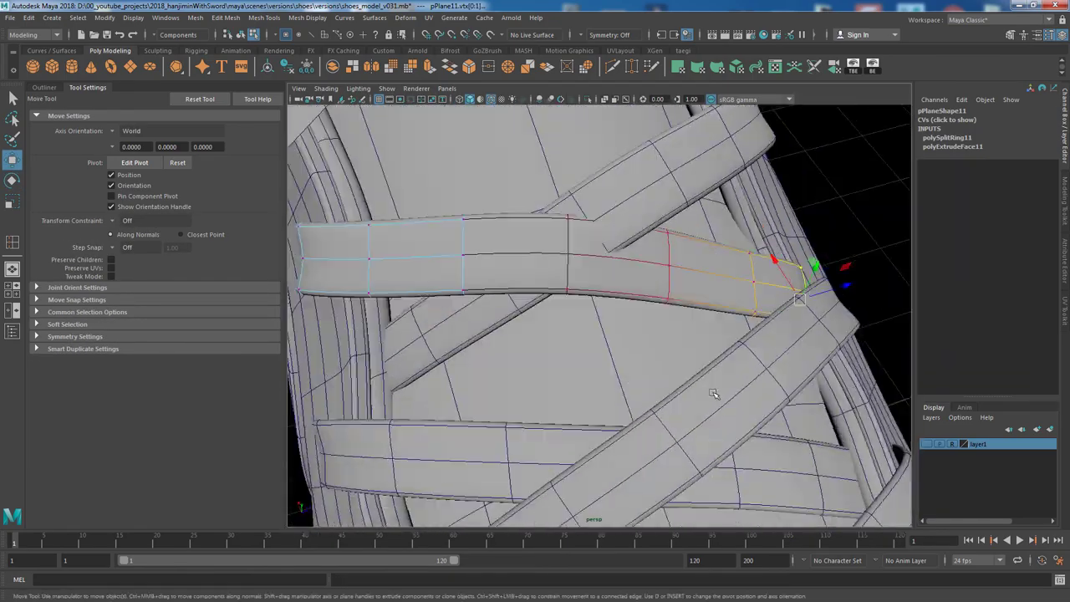
mouse_move(571, 279)
alt+mouse_down()
mouse_move(592, 298)
mouse_move(597, 231)
mouse_move(490, 435)
mouse_move(614, 351)
mouse_move(636, 310)
mouse_move(619, 276)
mouse_move(653, 241)
mouse_move(701, 282)
alt+mouse_up()
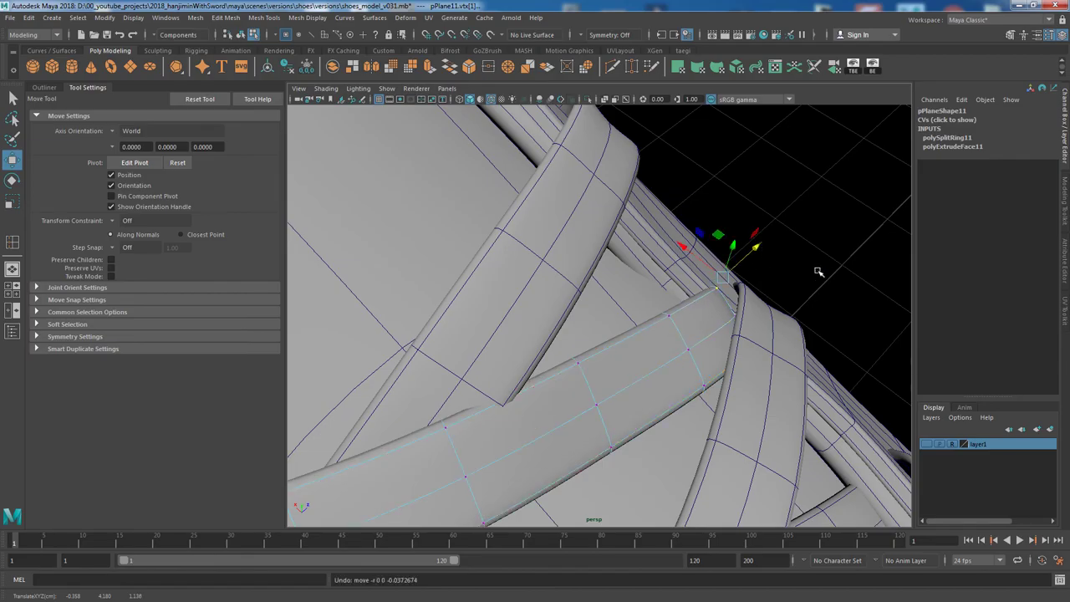
mouse_move(819, 271)
alt+mouse_down()
mouse_move(694, 301)
mouse_move(773, 286)
alt+mouse_up()
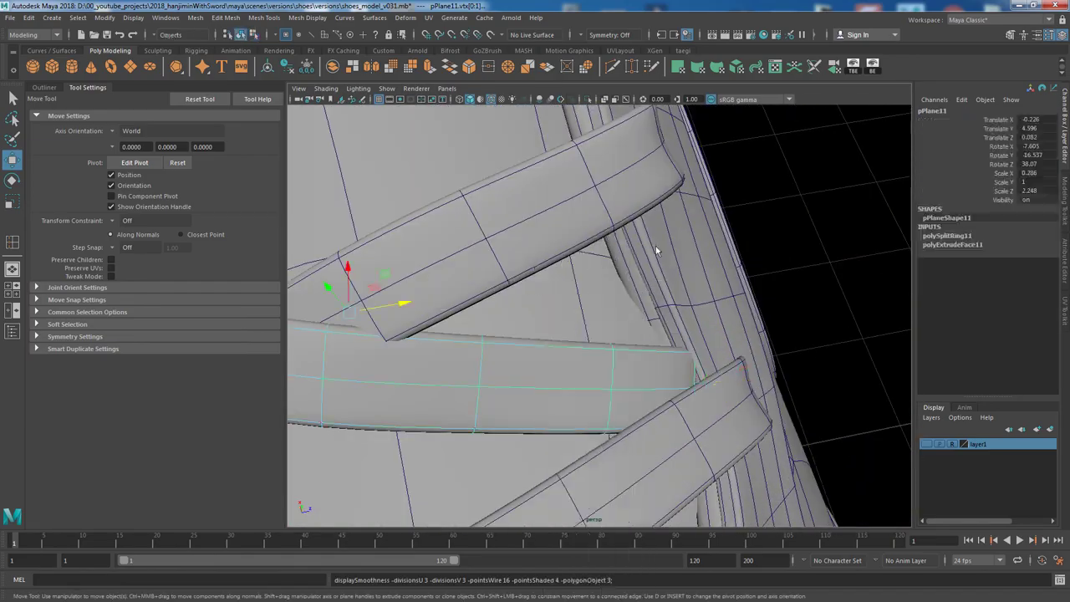
drag(547, 234, 676, 383)
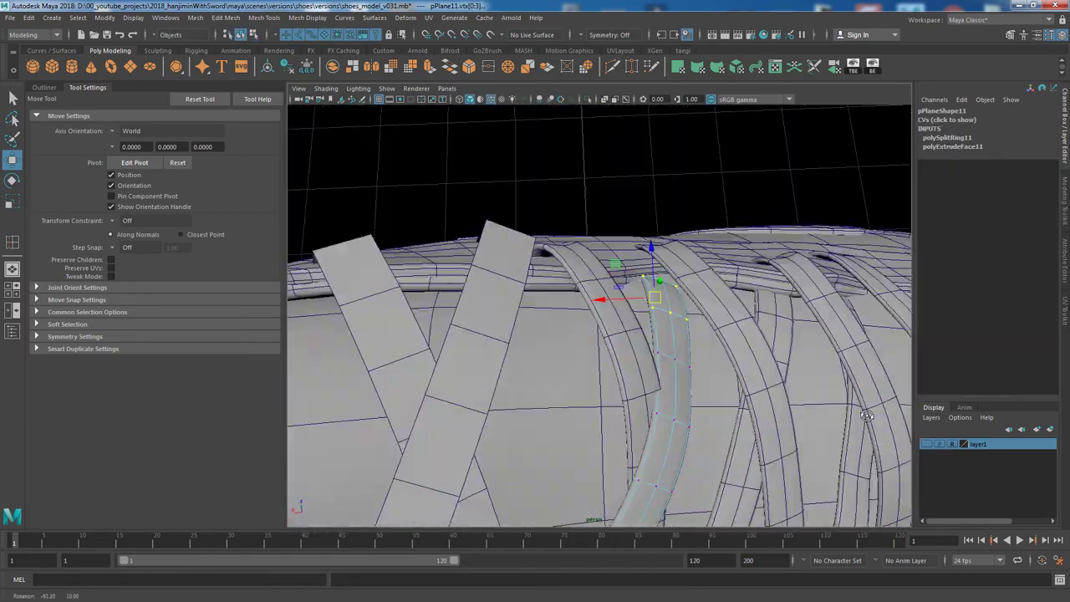
mouse_move(867, 416)
alt+mouse_down()
mouse_move(536, 309)
mouse_move(520, 243)
mouse_move(824, 316)
alt+mouse_up()
Rotate and move the end vertices, checking the wrap in wireframe and shaded views.
key(e)
key(w)
mouse_move(710, 370)
alt+mouse_down()
mouse_move(778, 280)
mouse_move(696, 250)
mouse_move(633, 308)
mouse_move(385, 392)
mouse_move(582, 384)
alt+mouse_up()
key(4)
key(5)
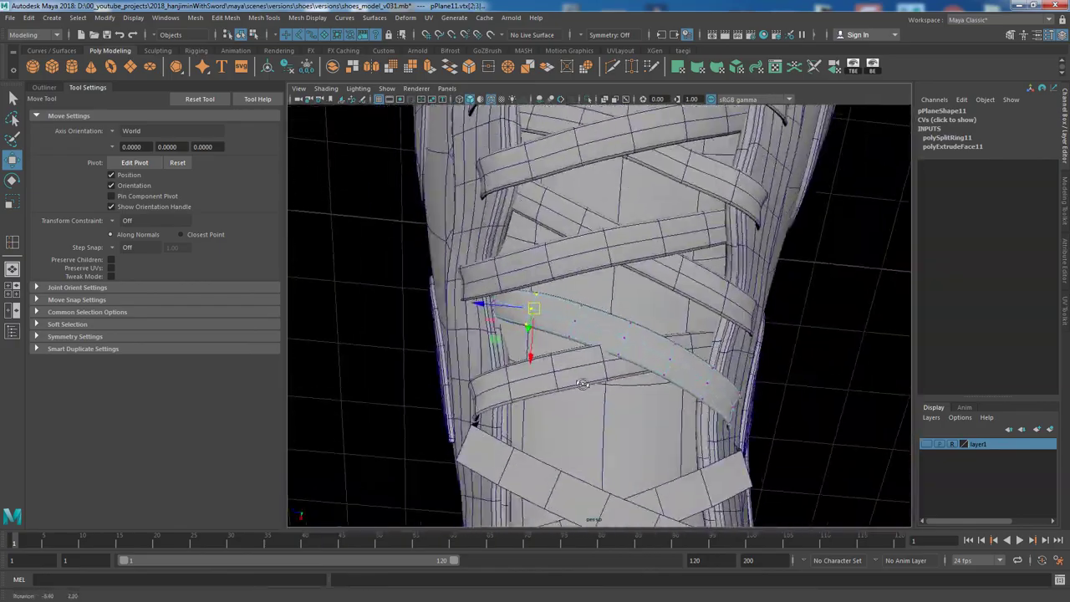
From a low angle, select end vertices on pPlane11 and on the pPlane6 side strap.
alt+drag(627, 340, 777, 223)
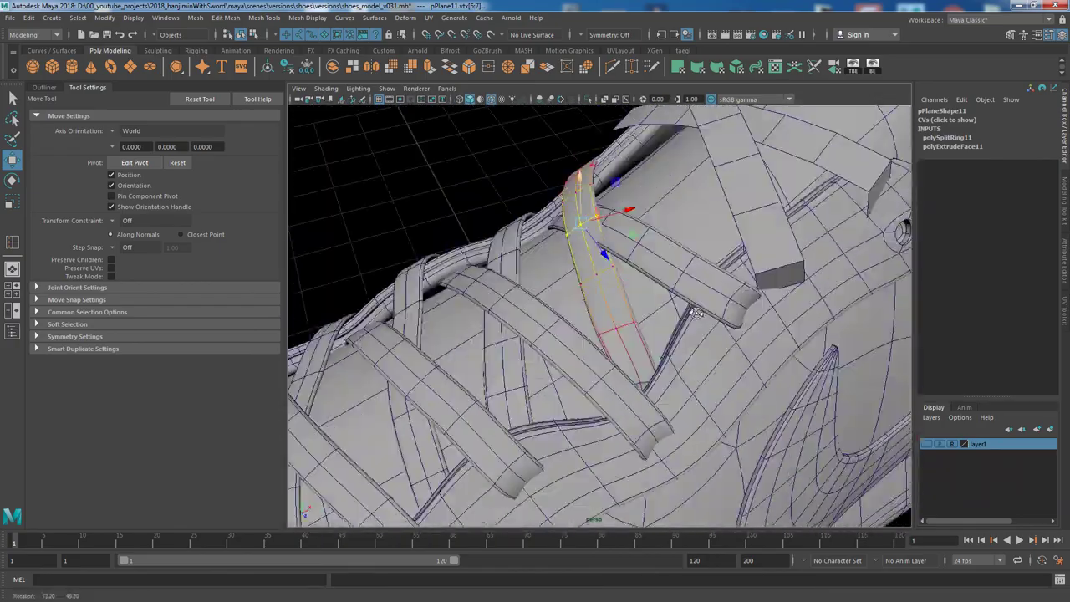
alt+drag(696, 313, 643, 264)
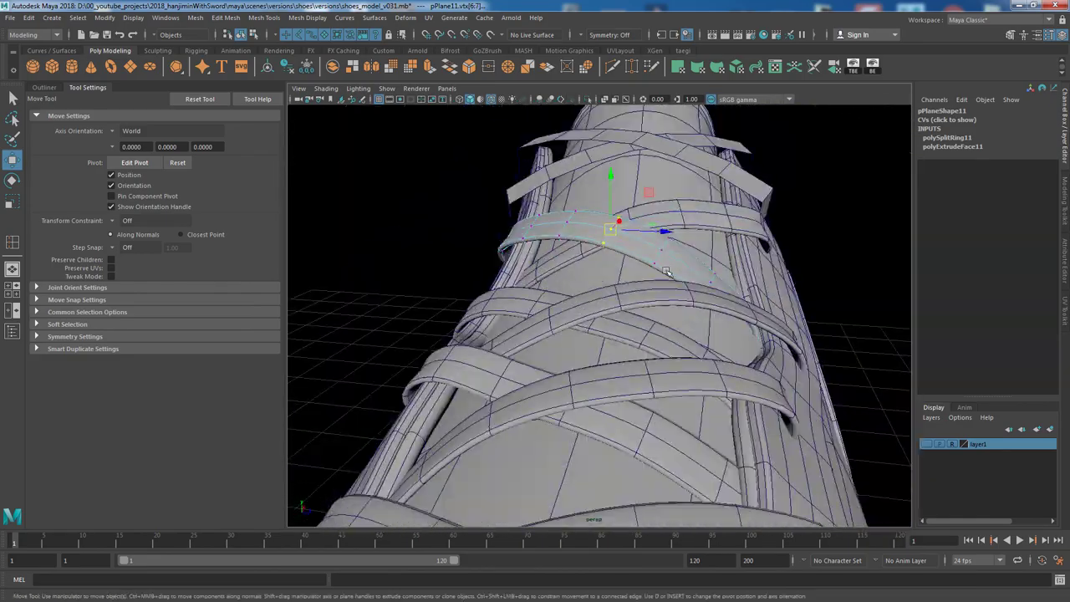
alt+drag(666, 272, 791, 309)
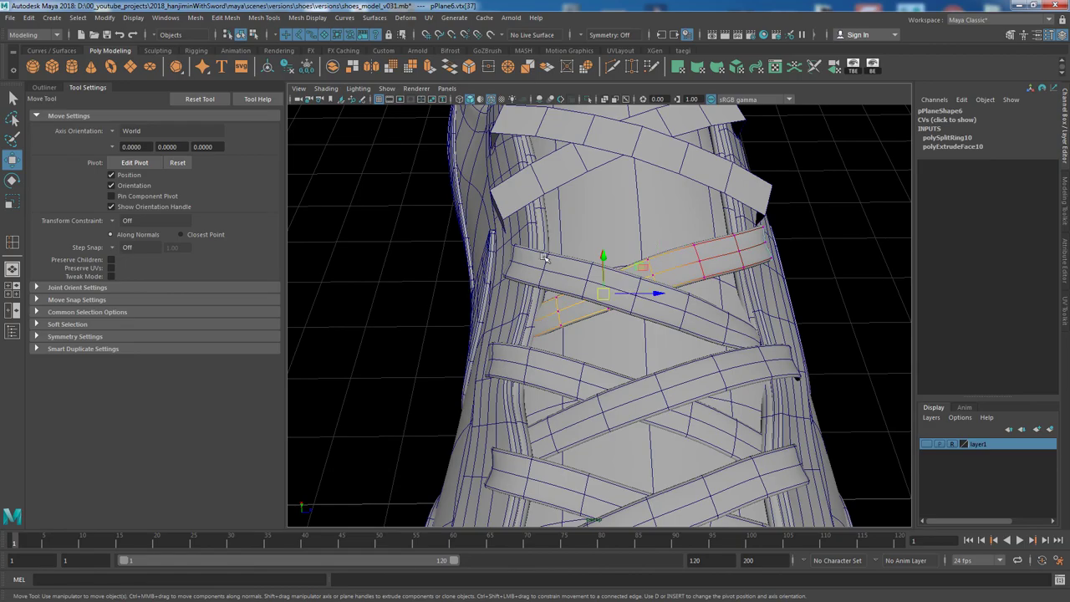
drag(544, 258, 601, 292)
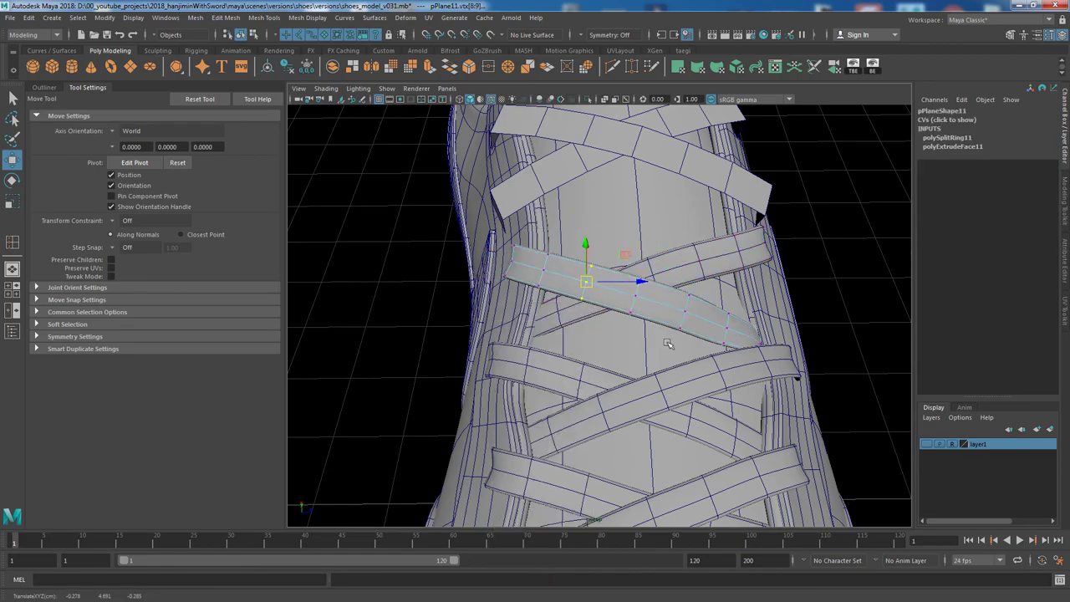
right_click(671, 238)
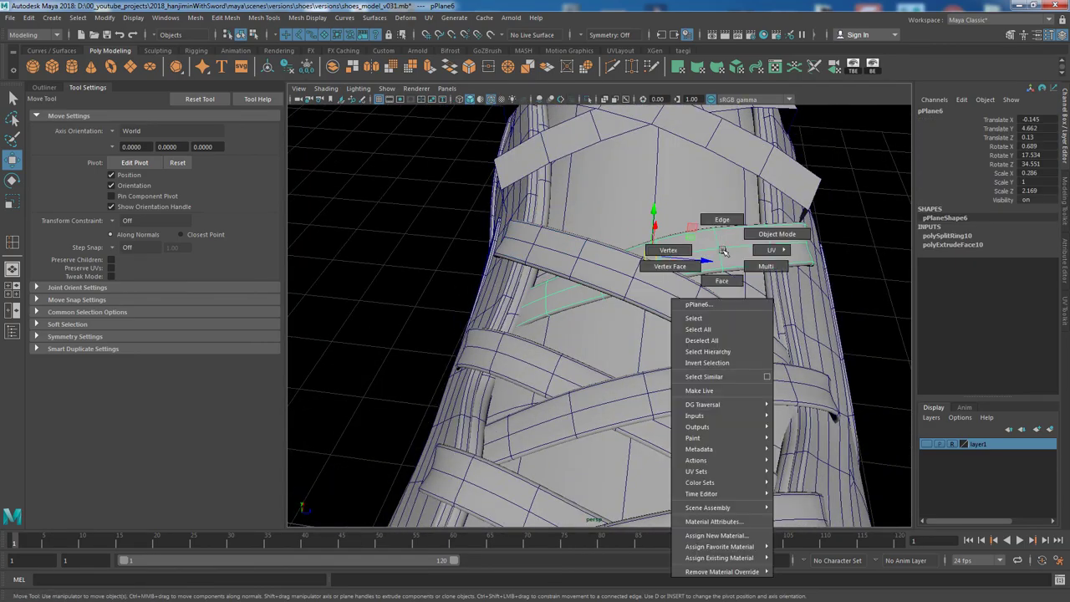
mouse_move(650, 185)
alt+mouse_down()
mouse_move(610, 363)
mouse_move(583, 351)
alt+mouse_up()
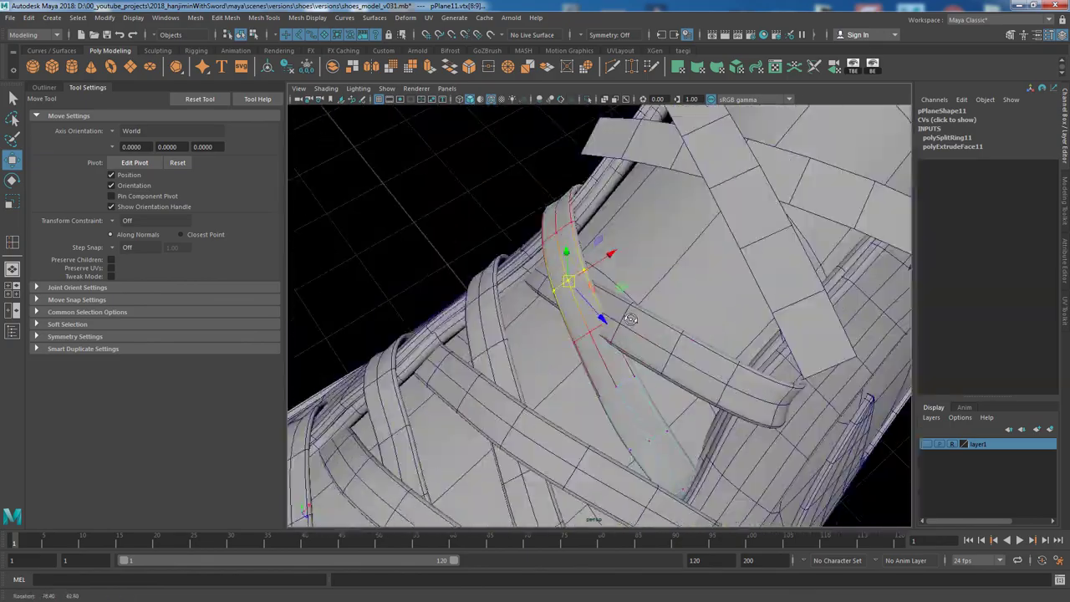
alt+drag(630, 319, 728, 297)
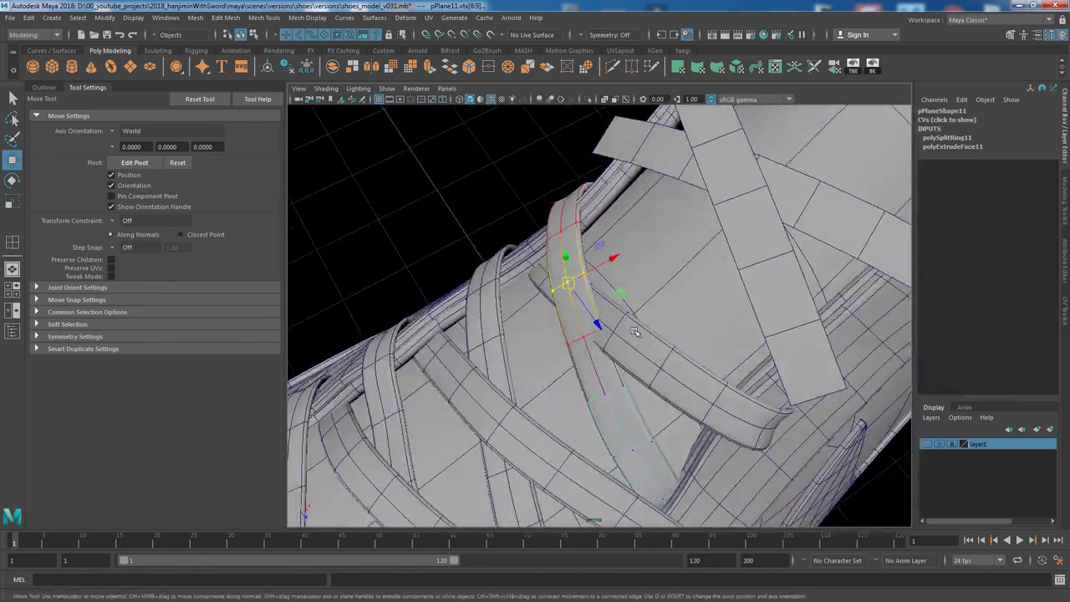
Undo the recent pPlane6 vertex edits and reorient the view.
key(ctrl+z)
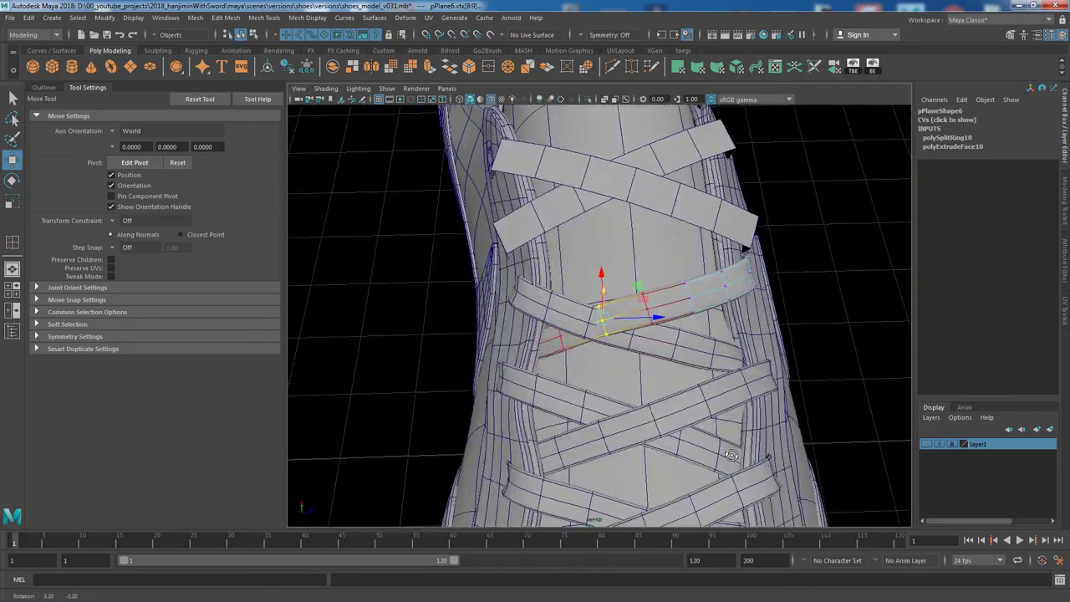
key(ctrl+z)
alt+drag(649, 332, 630, 368)
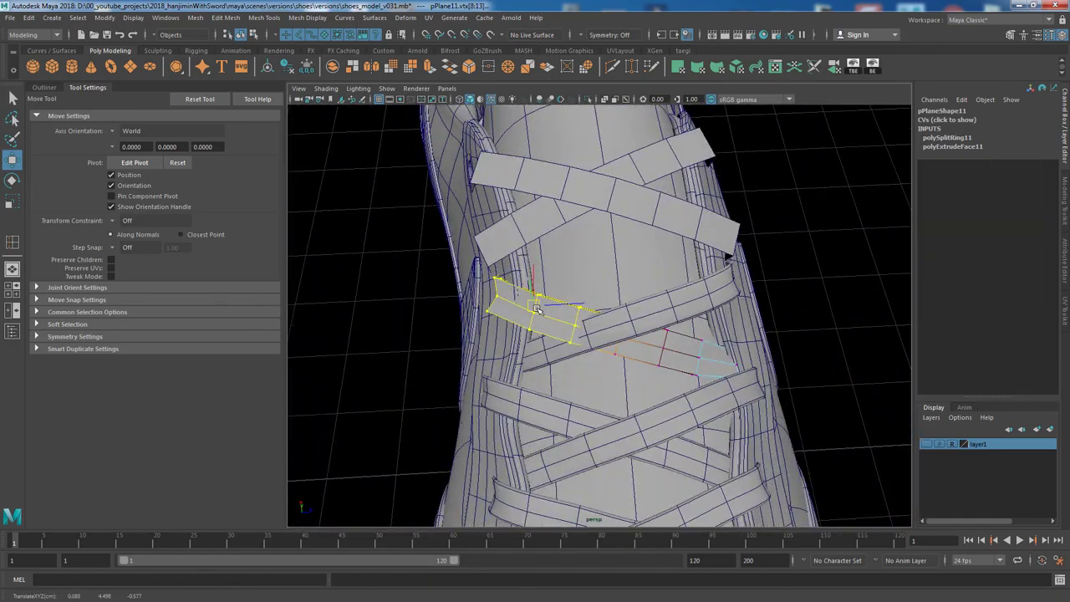
key(ctrl+z)
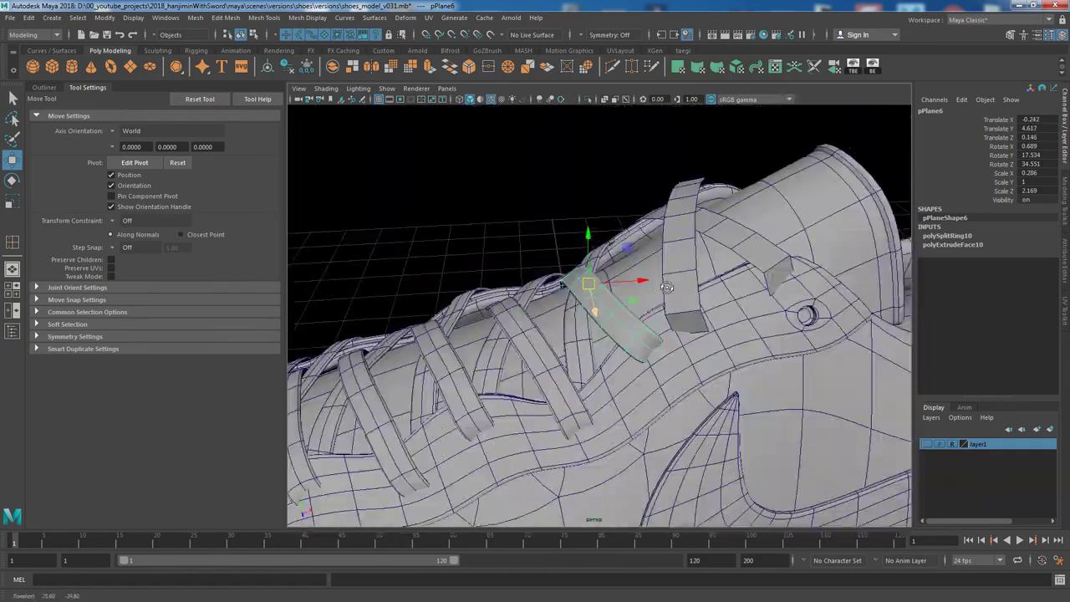
key(ctrl+z)
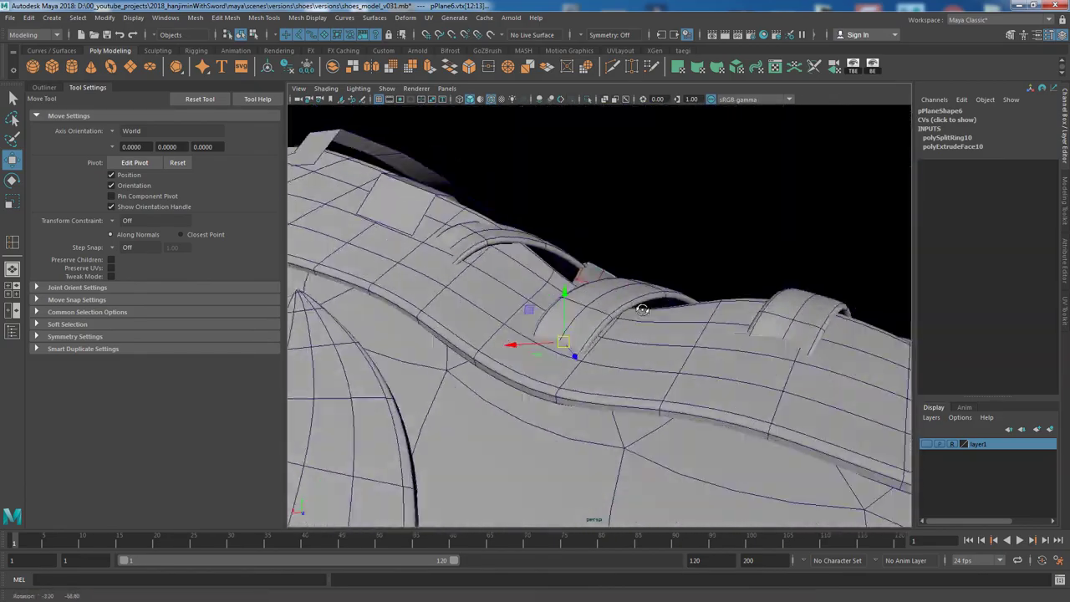
alt+drag(643, 309, 601, 366)
key(e)
Move the end vertex of the pPlane11 strap so it curves against the upper.
alt+drag(678, 355, 652, 368)
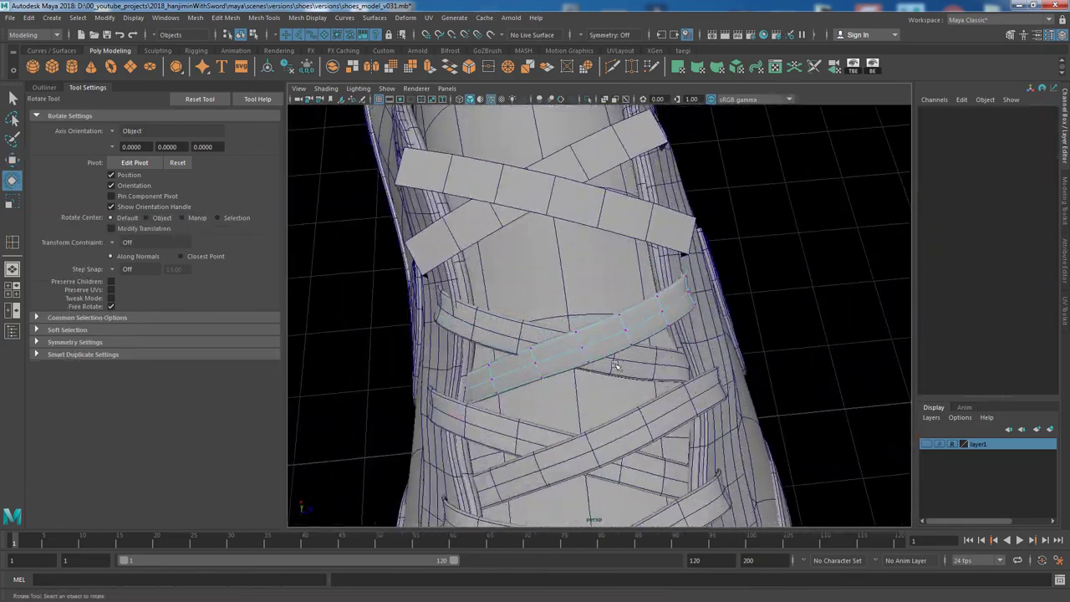
click(648, 365)
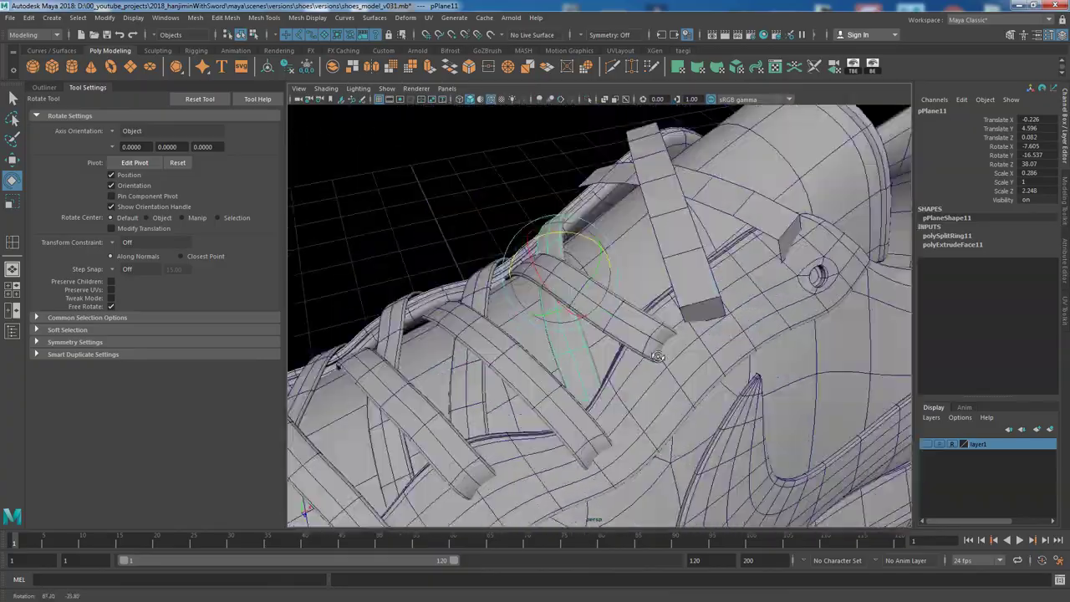
alt+drag(748, 320, 636, 268)
right_drag(636, 268, 644, 246)
click(642, 255)
key(w)
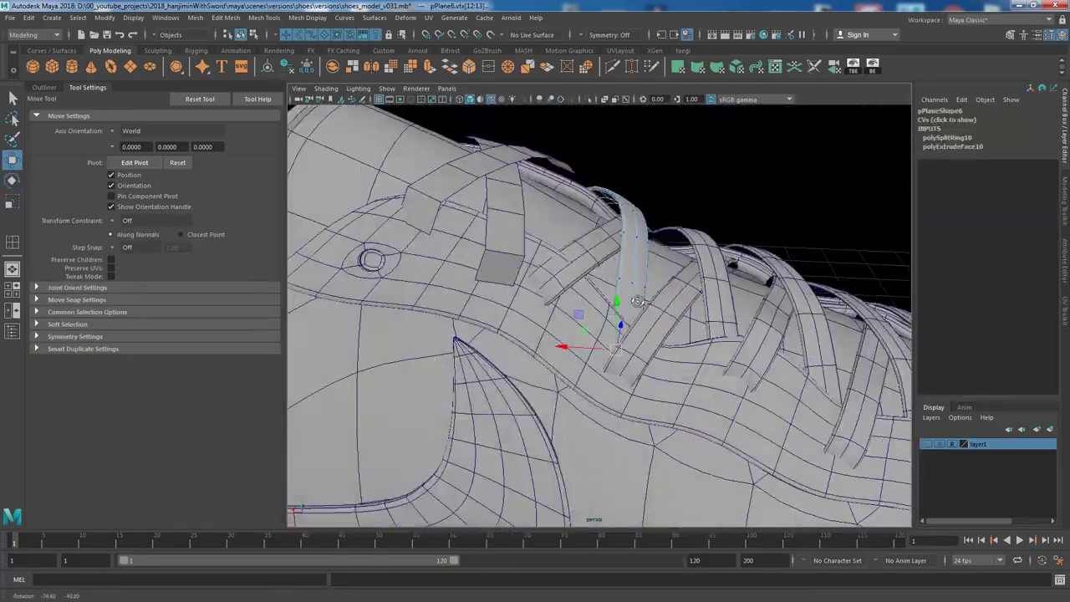
alt+drag(613, 439, 628, 366)
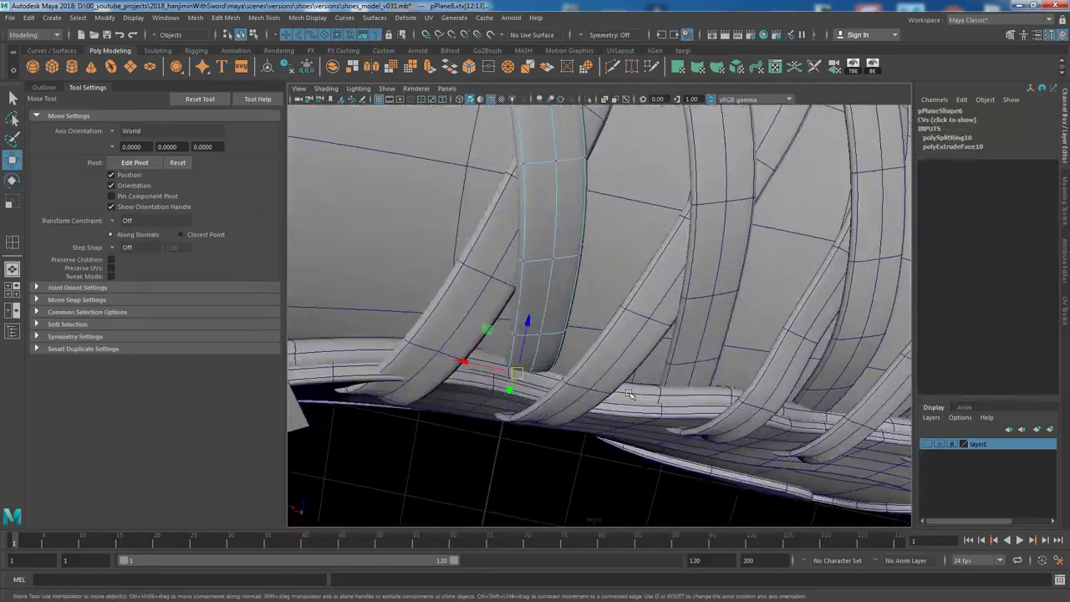
key(e)
key(w)
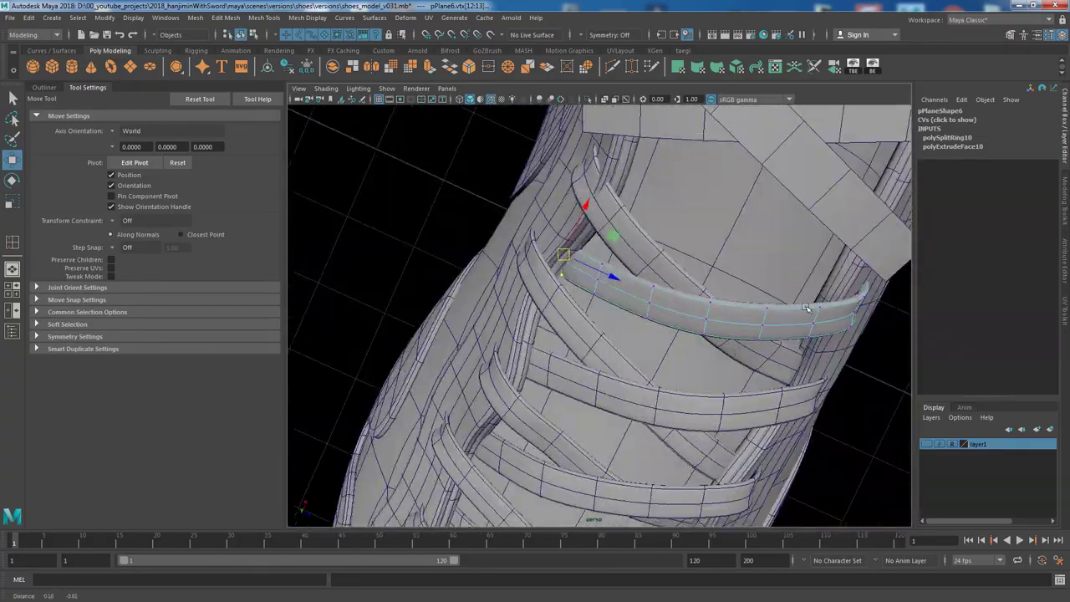
Select the new pPlane13 strap plane over the tongue and frame it.
scroll(805, 308, down, 5)
alt+drag(752, 326, 693, 345)
key(F8)
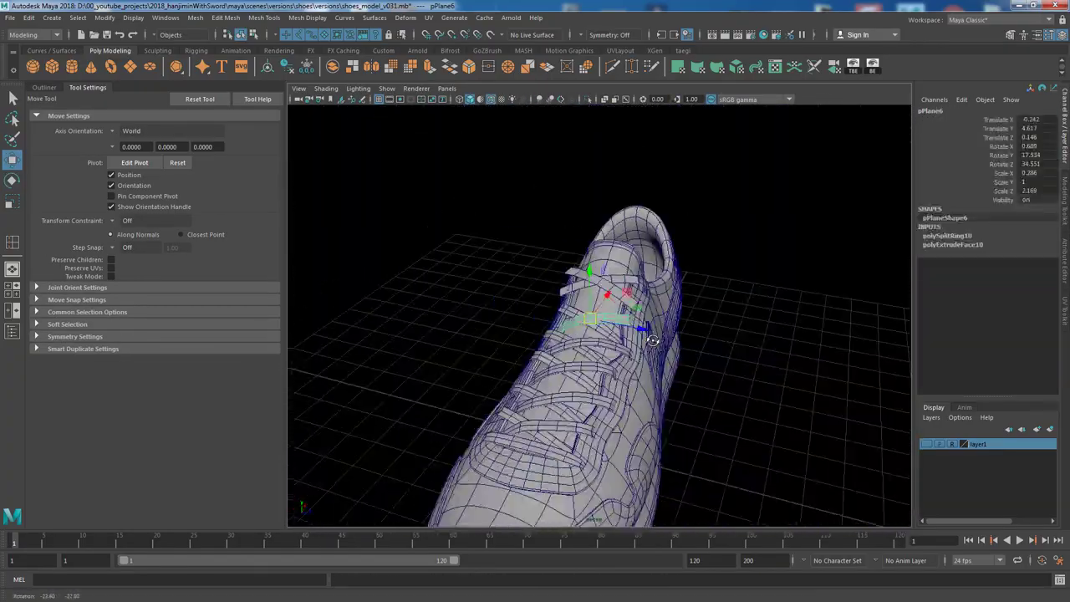
click(653, 340)
key(f)
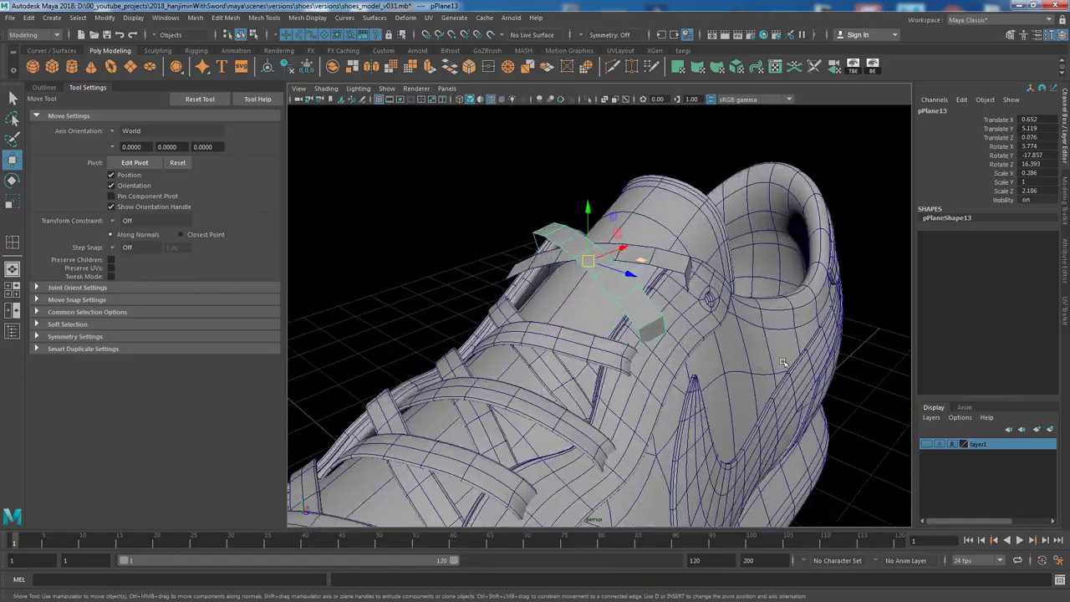
Rotate and position pPlane13 to lie across the tongue following its slope.
alt+drag(663, 355, 535, 334)
key(e)
key(w)
mouse_move(518, 275)
mouse_down()
mouse_move(539, 305)
mouse_move(705, 351)
mouse_move(771, 430)
mouse_up()
key(e)
key(w)
mouse_move(586, 326)
mouse_down()
mouse_move(601, 346)
mouse_move(577, 334)
mouse_move(589, 326)
mouse_up()
key(e)
mouse_move(585, 326)
mouse_down()
mouse_move(602, 335)
mouse_move(589, 316)
mouse_move(636, 335)
mouse_move(695, 334)
mouse_move(705, 384)
mouse_up()
key(w)
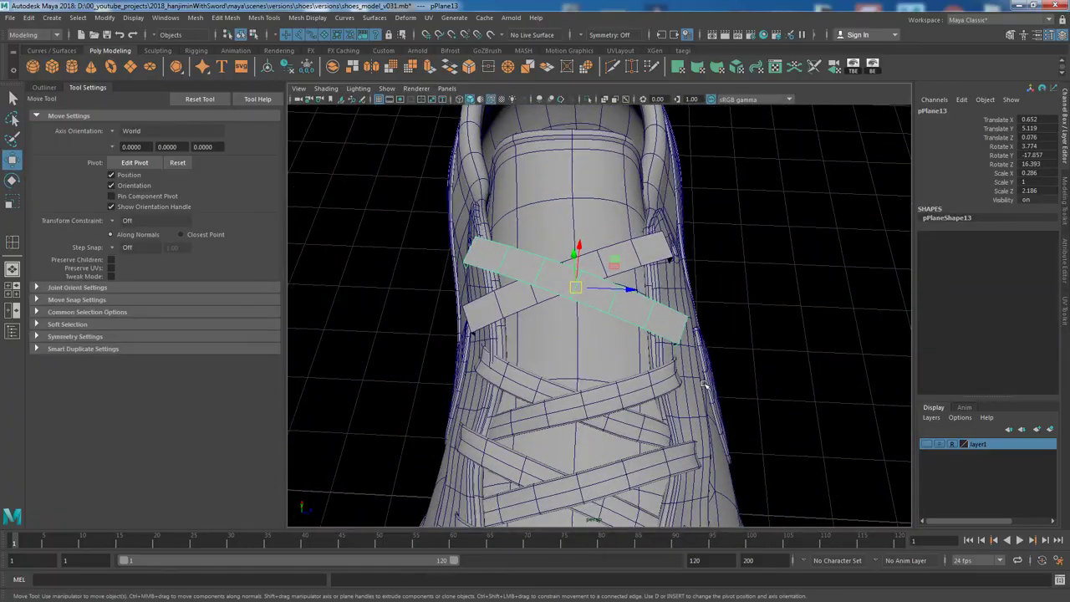
mouse_move(571, 296)
alt+mouse_down()
mouse_move(681, 254)
mouse_move(585, 243)
mouse_move(636, 242)
mouse_move(708, 304)
alt+mouse_up()
key(e)
key(w)
Pull pPlane13's end vertices down against the side using soft selection.
key(e)
key(w)
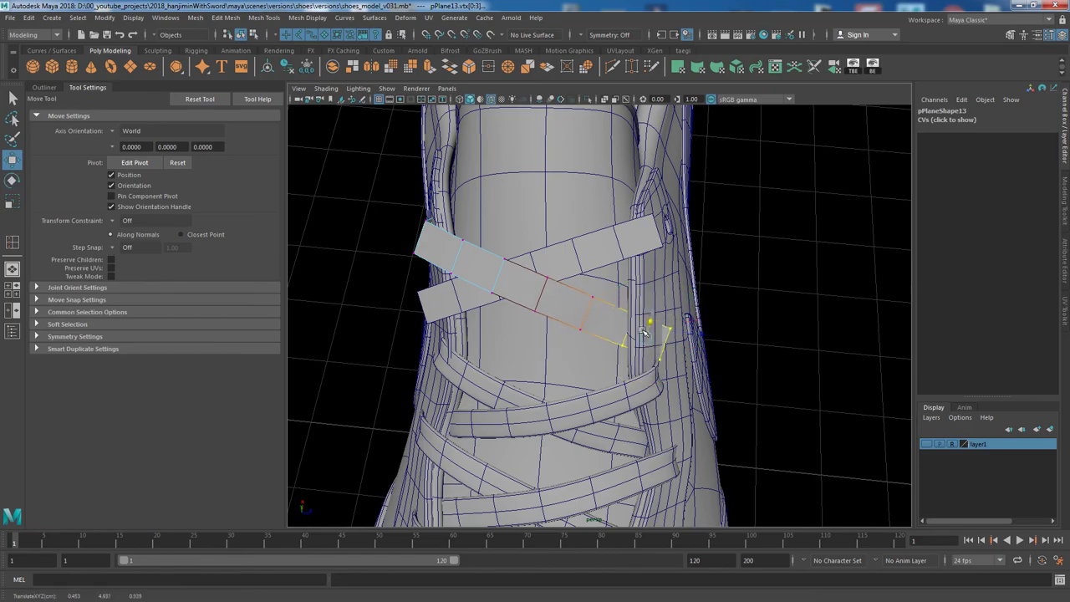
mouse_move(601, 256)
alt+mouse_down()
mouse_move(568, 293)
mouse_move(519, 317)
mouse_move(485, 301)
alt+mouse_up()
mouse_move(435, 274)
mouse_down()
mouse_move(513, 408)
mouse_move(636, 334)
mouse_move(759, 287)
mouse_move(518, 282)
mouse_move(585, 326)
mouse_move(560, 370)
mouse_move(628, 342)
mouse_up()
key(e)
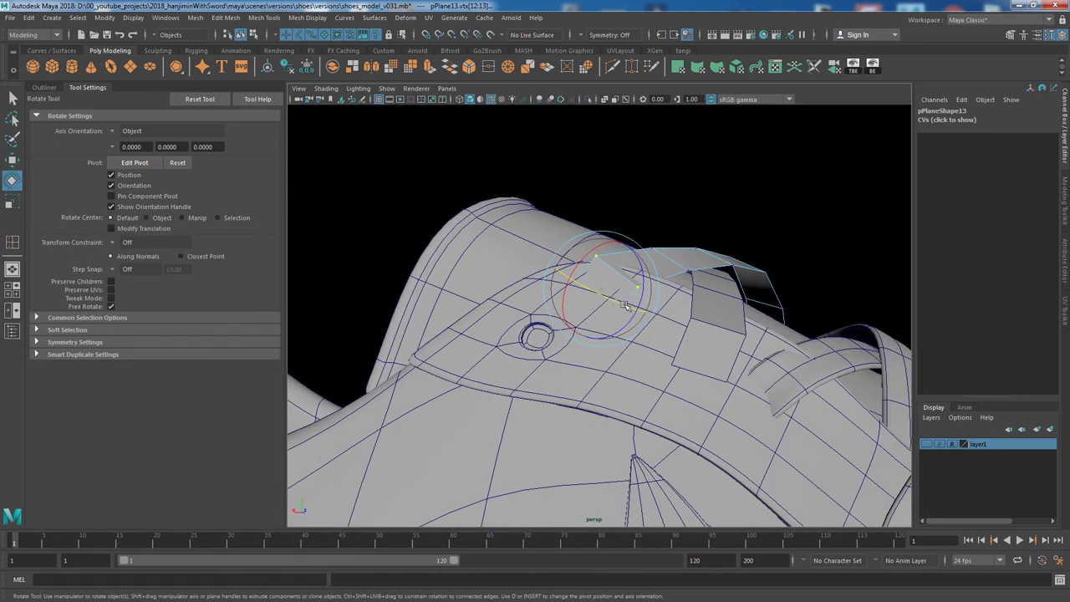
key(b)
mouse_move(581, 269)
mouse_down()
mouse_move(544, 222)
mouse_move(559, 387)
mouse_move(651, 338)
mouse_move(727, 323)
mouse_move(740, 283)
mouse_move(813, 254)
mouse_move(801, 296)
mouse_up()
key(w)
click(801, 296)
Tuck the ends of the neighbouring side straps against the upper.
drag(609, 280, 621, 294)
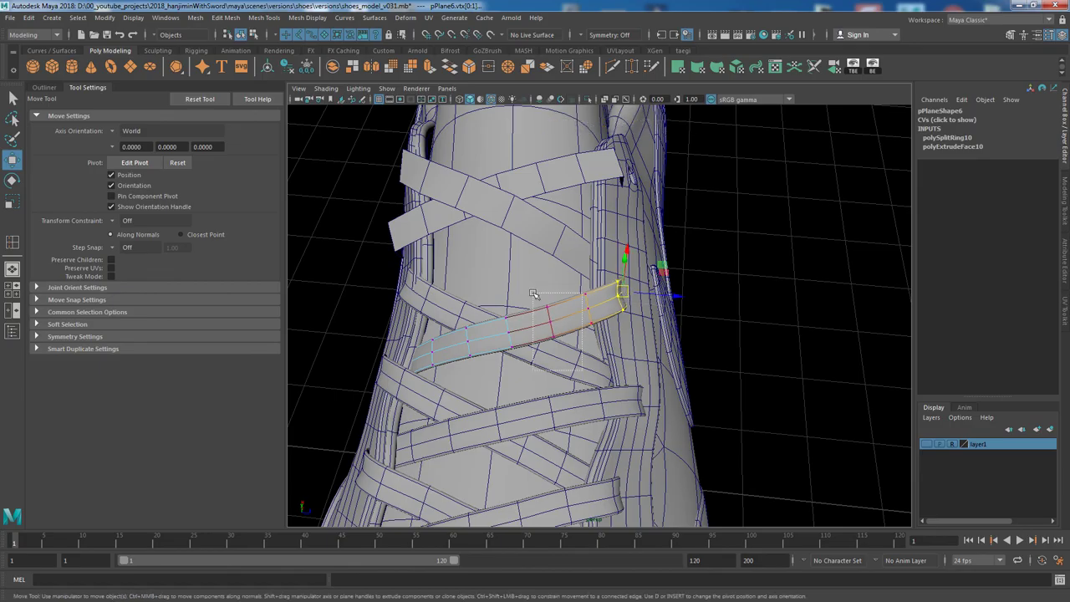
mouse_move(534, 295)
alt+mouse_down()
mouse_move(730, 416)
mouse_move(633, 276)
alt+mouse_up()
click(633, 275)
mouse_move(642, 335)
mouse_down()
mouse_move(656, 350)
mouse_move(644, 396)
mouse_move(636, 360)
mouse_up()
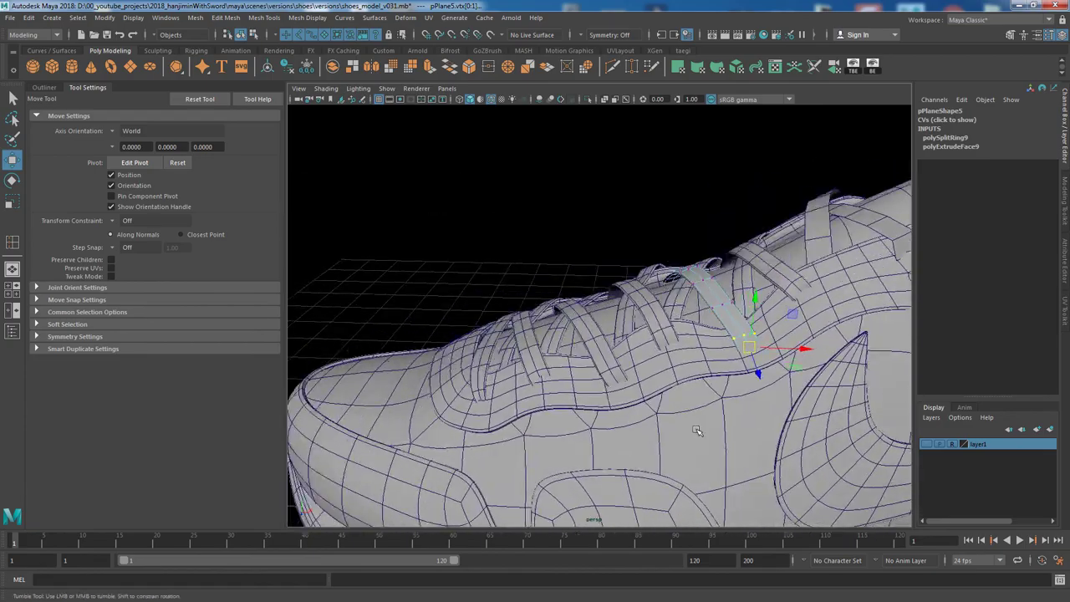
mouse_move(577, 317)
mouse_down()
mouse_move(669, 354)
mouse_move(586, 318)
mouse_up()
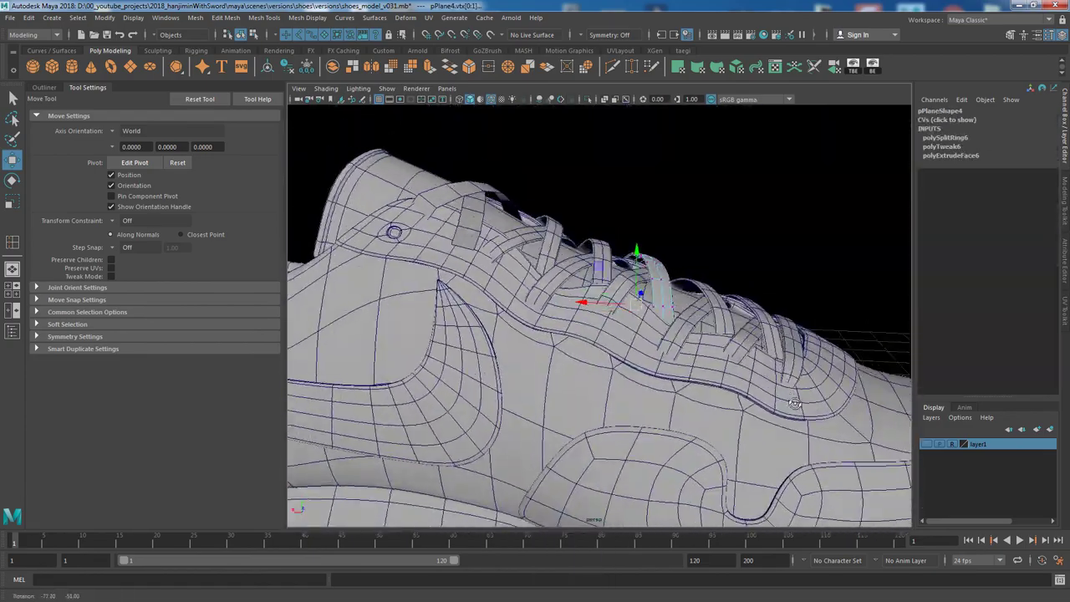
drag(653, 301, 534, 252)
alt+drag(608, 312, 637, 360)
mouse_move(579, 322)
alt+mouse_down()
mouse_move(658, 355)
mouse_move(602, 318)
alt+mouse_up()
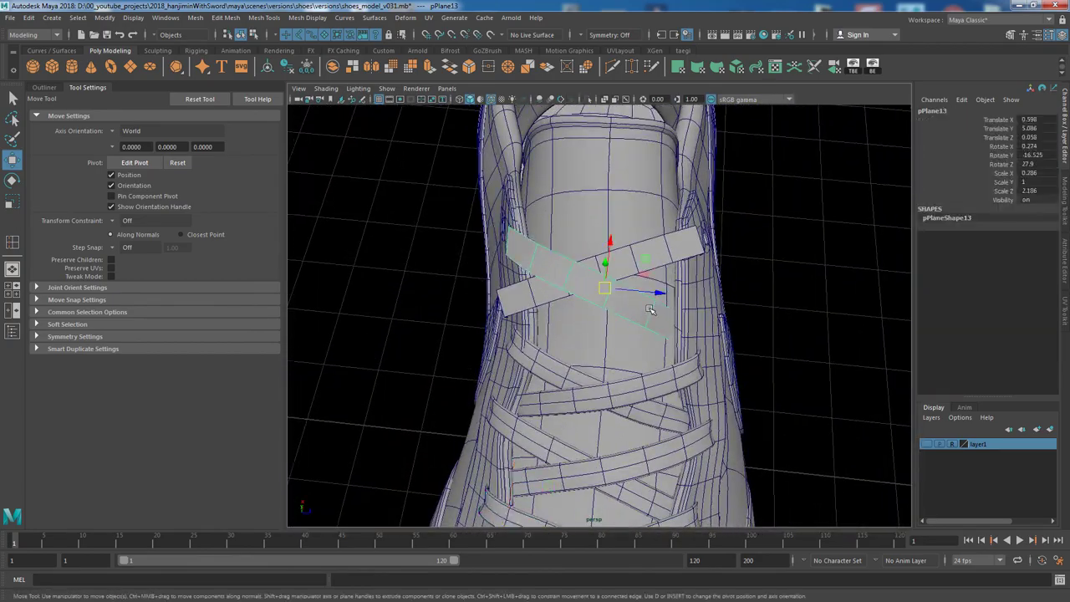
Move the tongue strap's vertices into place and reframe on the strap.
click(602, 284)
mouse_move(602, 280)
alt+mouse_down()
mouse_move(589, 264)
mouse_move(586, 314)
mouse_move(610, 347)
mouse_move(753, 276)
alt+mouse_up()
key(e)
key(w)
key(F8)
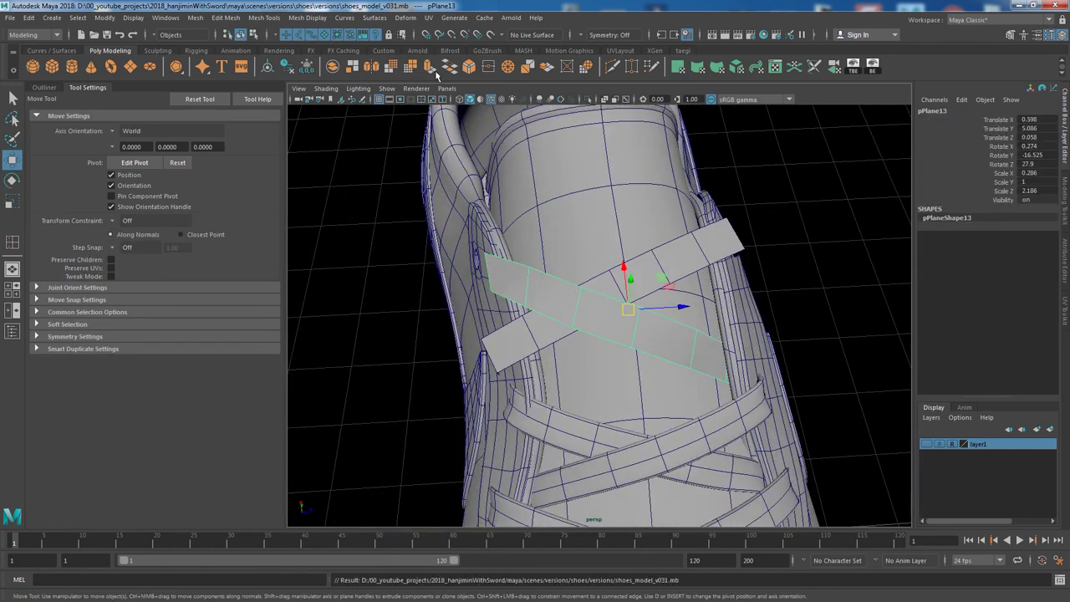
Extrude the tongue strap for thickness and select its end vertices.
click(436, 76)
key(q)
mouse_move(892, 214)
alt+mouse_down()
mouse_move(764, 179)
mouse_move(586, 371)
alt+mouse_up()
mouse_move(468, 268)
mouse_down()
mouse_move(524, 292)
mouse_move(575, 264)
mouse_move(485, 238)
mouse_move(543, 276)
mouse_move(482, 332)
mouse_up()
key(w)
key(e)
key(w)
Move the thickened strap's vertices to hug the tongue and wrap its end onto the upper.
click(549, 274)
right_drag(627, 268, 626, 242)
mouse_move(585, 316)
alt+mouse_down()
mouse_move(552, 350)
mouse_move(654, 401)
mouse_move(635, 351)
alt+mouse_up()
drag(661, 322, 669, 368)
mouse_move(666, 321)
alt+mouse_down()
mouse_move(636, 250)
mouse_move(668, 351)
alt+mouse_up()
alt+drag(759, 396, 523, 302)
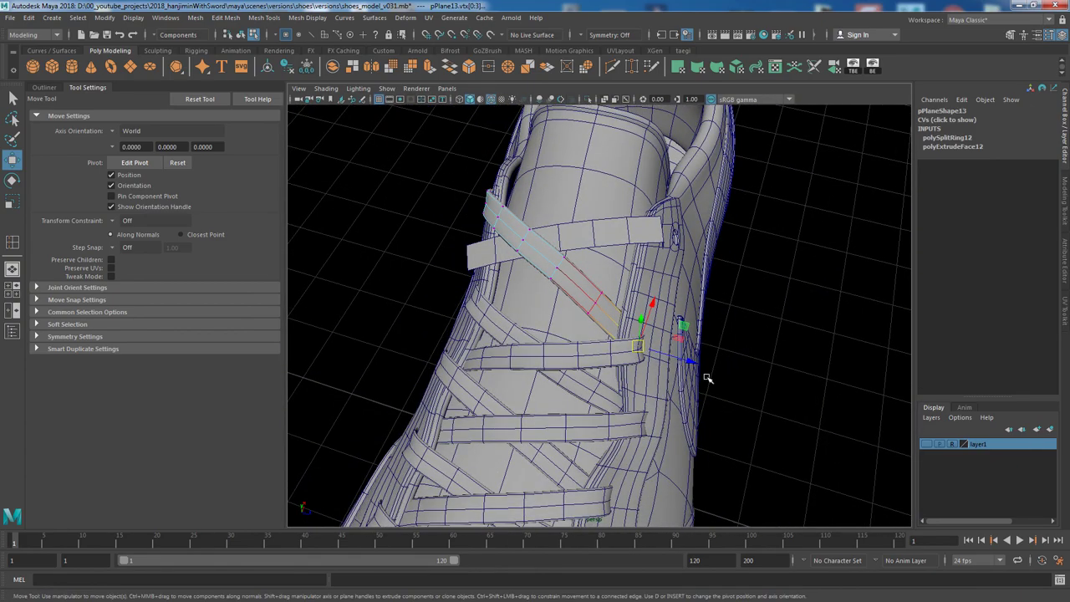
mouse_move(691, 283)
alt+mouse_down()
mouse_move(635, 268)
mouse_move(753, 393)
alt+mouse_up()
drag(779, 411, 612, 259)
Return to object mode and select the second crossing strap plane.
key(F8)
mouse_move(666, 338)
alt+mouse_down()
mouse_move(781, 306)
mouse_move(656, 314)
mouse_move(690, 337)
mouse_move(640, 270)
mouse_move(724, 259)
alt+mouse_up()
click(657, 314)
Rotate pPlane12 across the tongue and move its middle and left-end vertices onto the tongue and upper.
key(e)
alt+drag(733, 294, 669, 276)
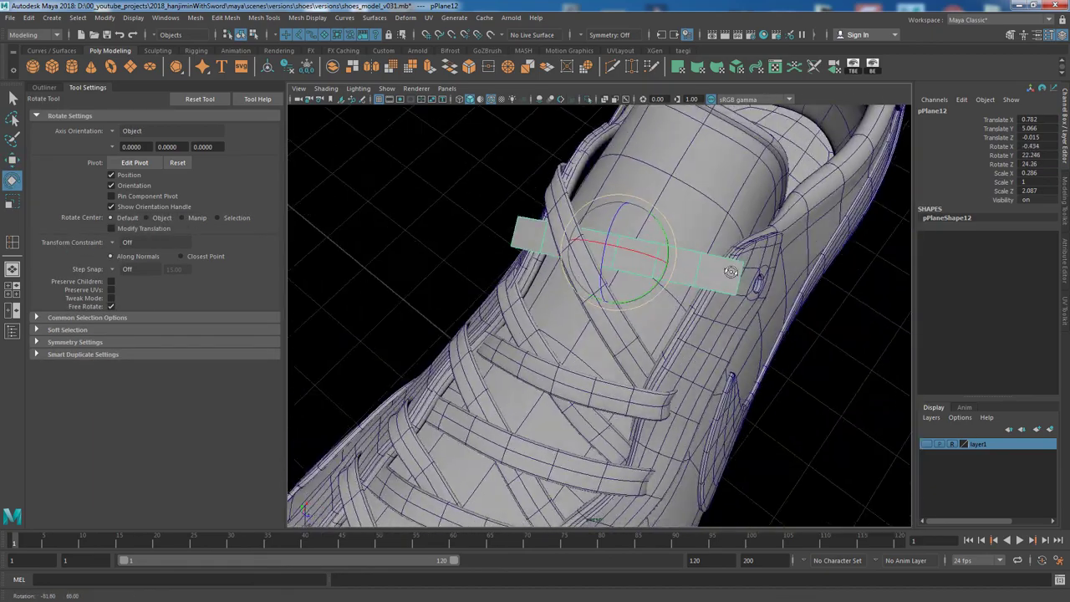
key(F9)
mouse_move(719, 242)
mouse_down()
mouse_move(753, 285)
mouse_move(763, 241)
mouse_up()
key(w)
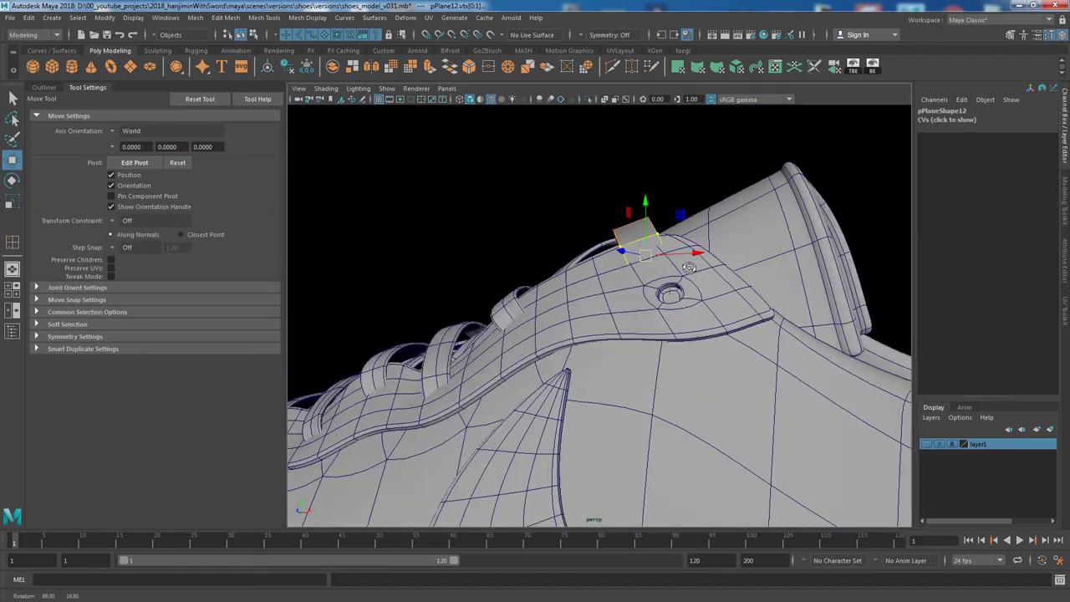
mouse_move(689, 267)
alt+mouse_down()
mouse_move(622, 226)
mouse_move(729, 346)
mouse_move(760, 210)
alt+mouse_up()
drag(619, 230, 702, 293)
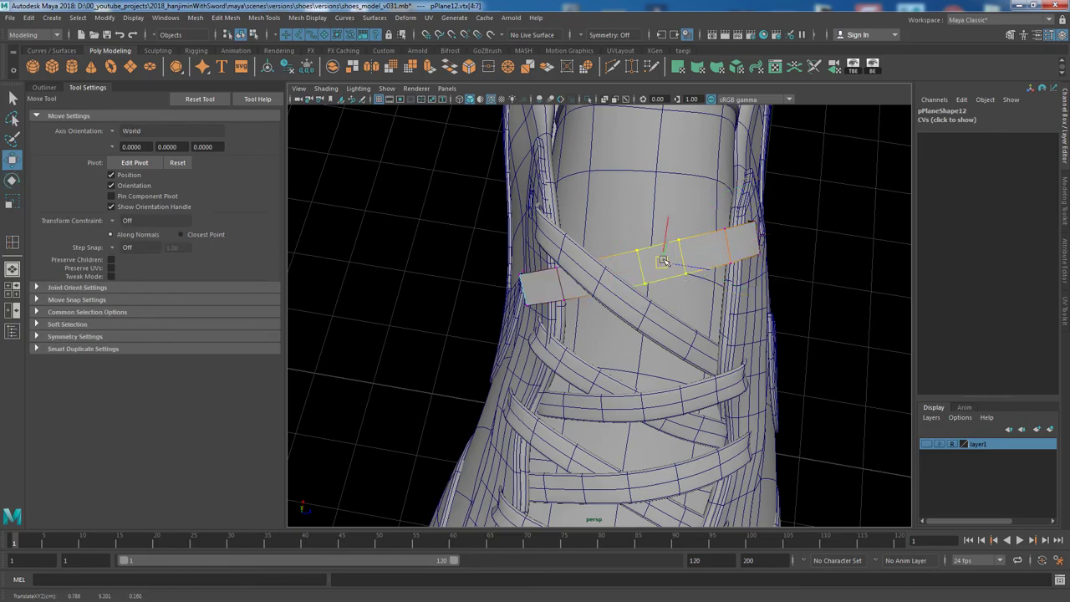
mouse_move(663, 261)
alt+mouse_down()
mouse_move(585, 276)
mouse_move(577, 351)
alt+mouse_up()
mouse_move(577, 351)
alt+mouse_down()
mouse_move(671, 354)
mouse_move(677, 320)
mouse_move(586, 268)
mouse_move(590, 258)
alt+mouse_up()
Frame pPlane12 and angle its end vertices to follow the curve of the upper.
key(F8)
key(f)
key(F8)
key(e)
mouse_move(660, 290)
alt+mouse_down()
mouse_move(615, 277)
mouse_move(694, 356)
mouse_move(635, 251)
mouse_move(683, 306)
mouse_move(635, 284)
mouse_move(609, 318)
mouse_move(635, 276)
alt+mouse_up()
key(w)
drag(623, 272, 679, 317)
mouse_move(596, 324)
alt+mouse_down()
mouse_move(619, 309)
mouse_move(653, 344)
mouse_move(627, 334)
mouse_move(579, 372)
mouse_move(617, 410)
mouse_move(602, 380)
mouse_move(565, 353)
mouse_move(616, 276)
alt+mouse_up()
right_drag(616, 276, 629, 239)
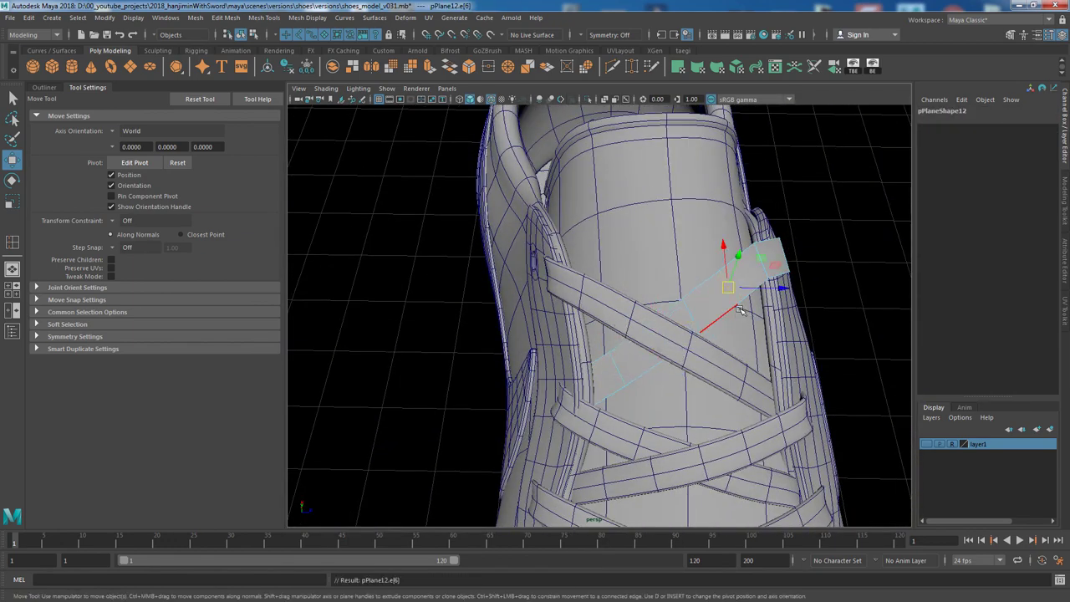
Extrude the second strap's edge with Ctrl+E for thickness and switch to shaded display.
alt+drag(824, 325, 734, 338)
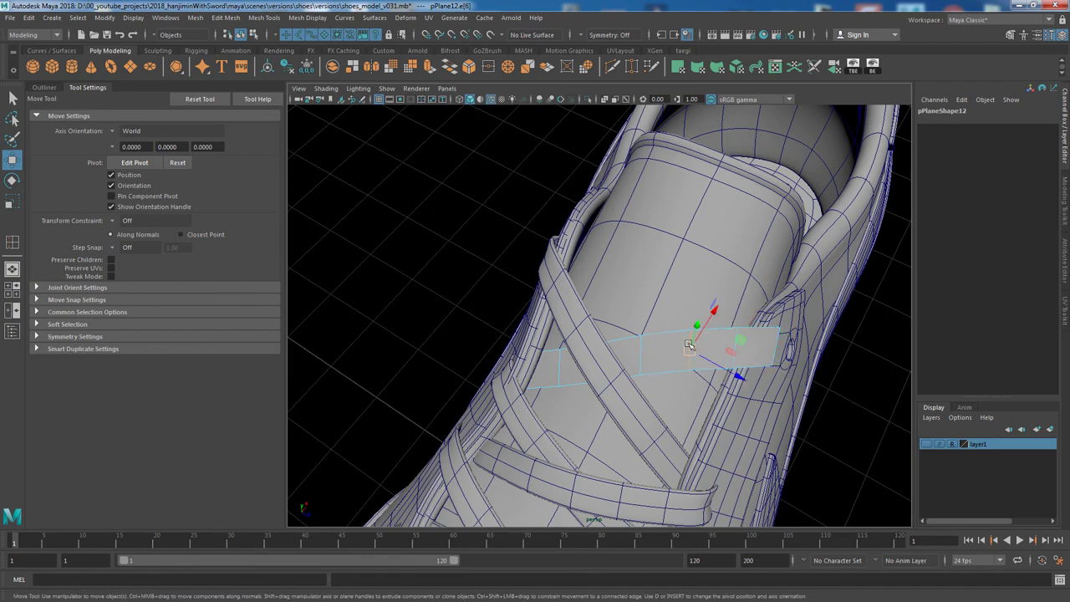
alt+drag(642, 352, 791, 335)
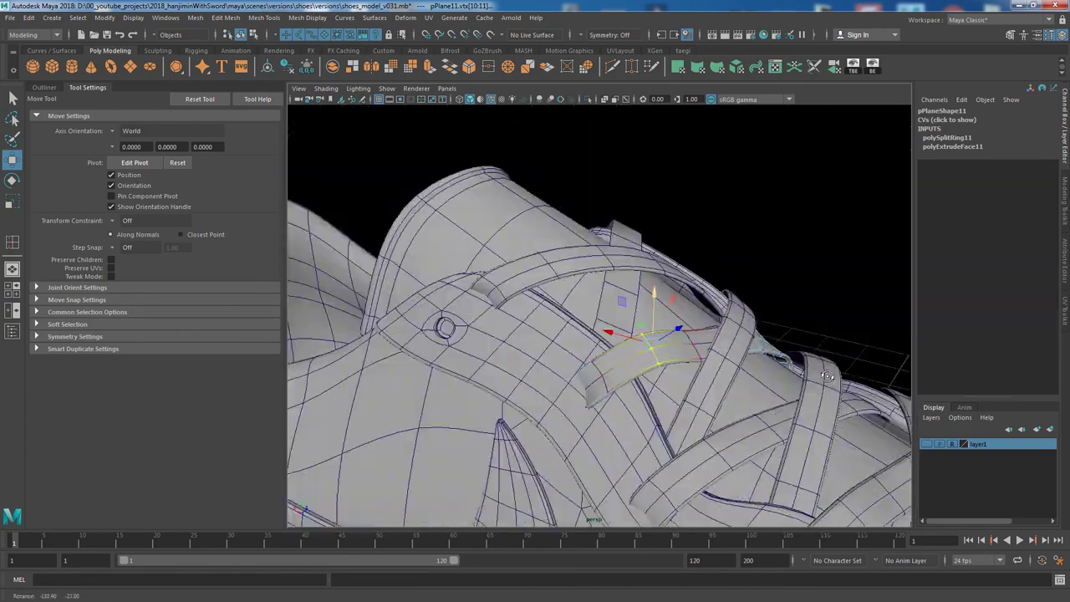
key(e)
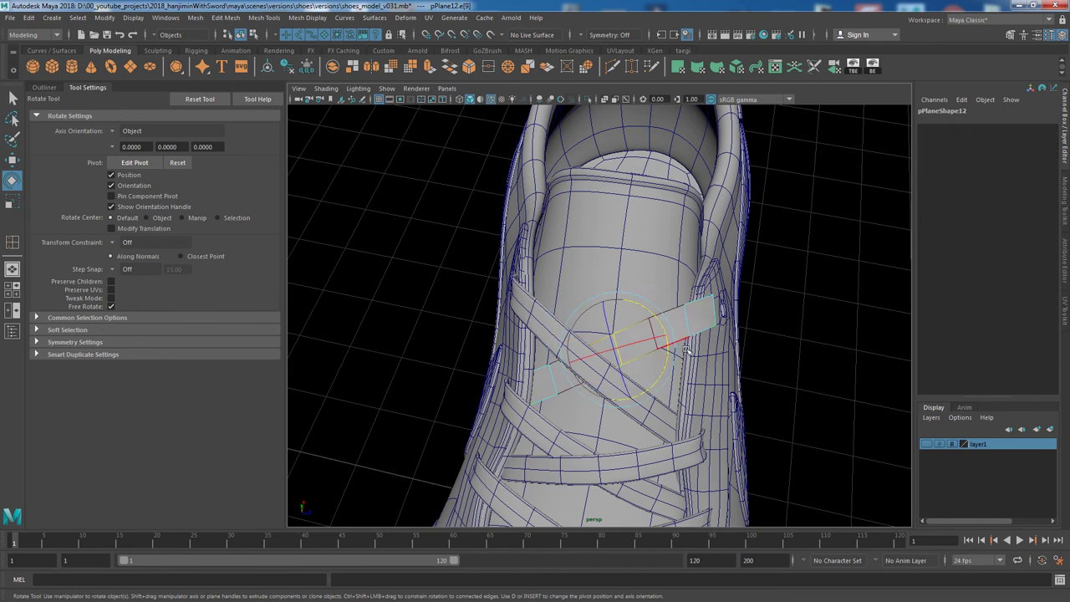
key(w)
click(653, 337)
key(ctrl+e)
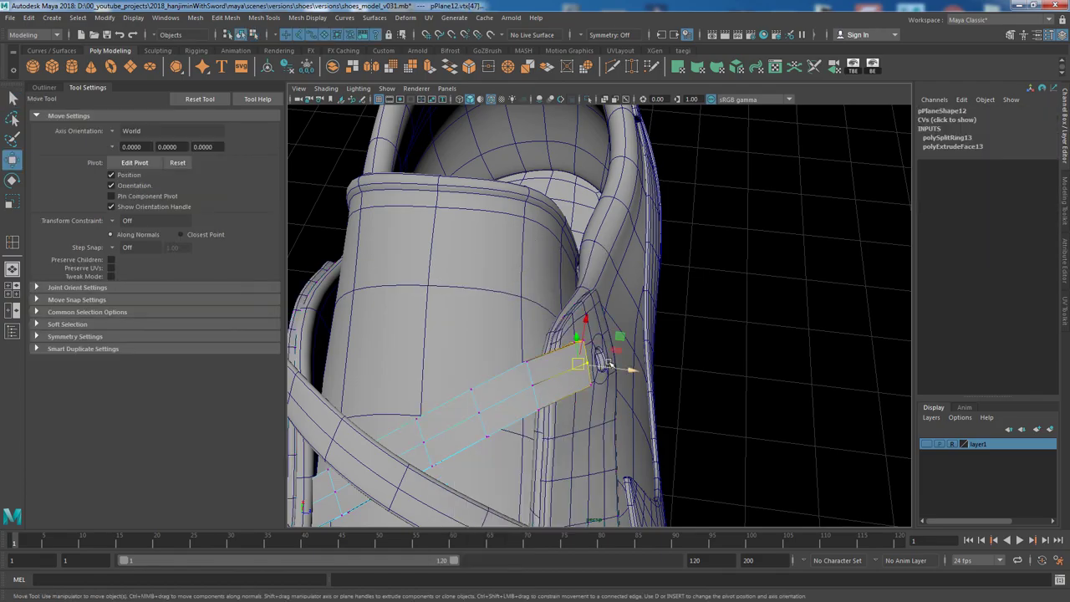
key(5)
key(ctrl+z)
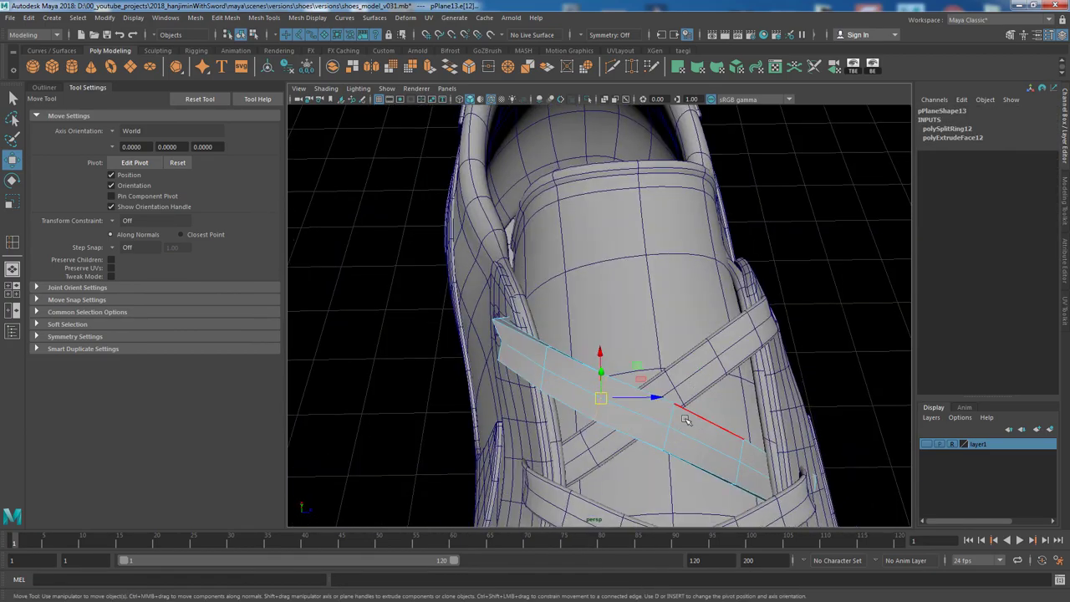
Check the strap's fit and move the vertices where the straps cross up or down only.
mouse_move(750, 416)
alt+mouse_down()
mouse_move(733, 357)
mouse_move(607, 456)
mouse_move(604, 382)
alt+mouse_up()
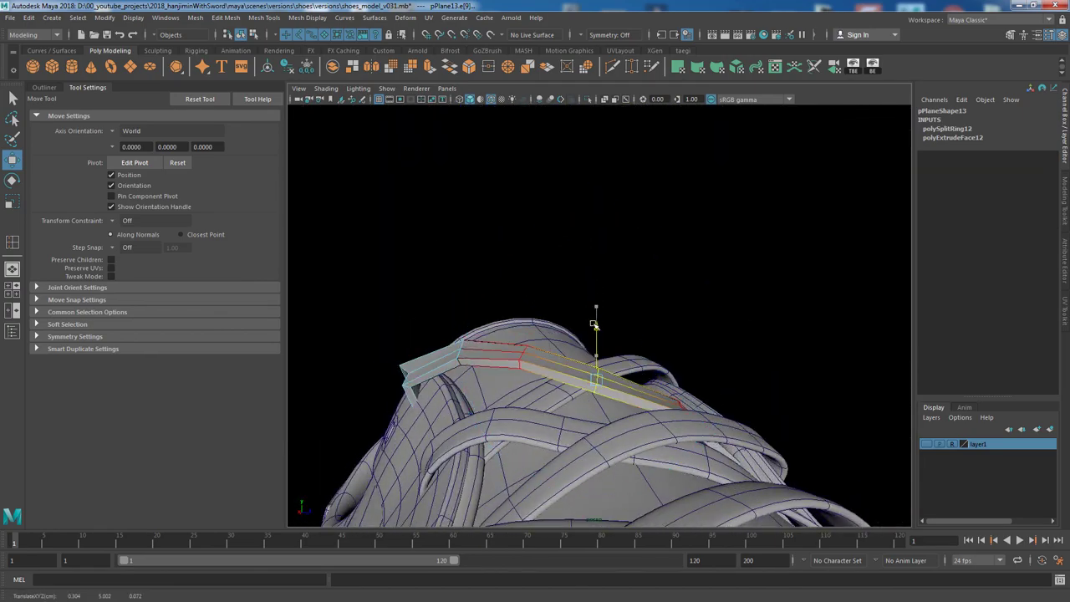
mouse_move(595, 324)
alt+mouse_down()
mouse_move(724, 359)
mouse_move(599, 321)
alt+mouse_up()
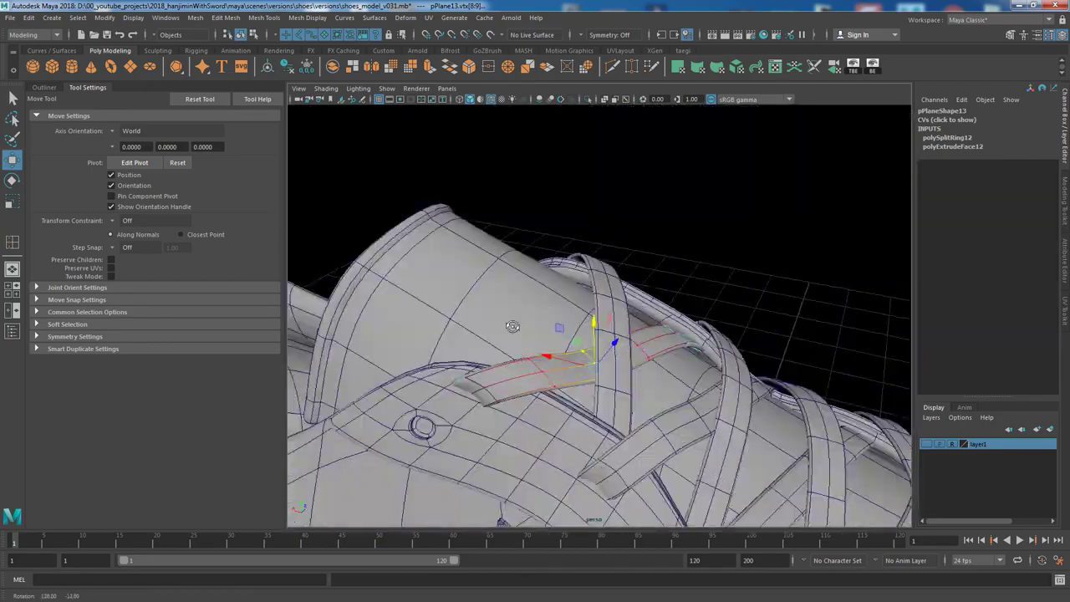
mouse_move(513, 326)
alt+mouse_down()
mouse_move(657, 319)
mouse_move(669, 276)
alt+mouse_up()
right_drag(674, 275, 597, 345)
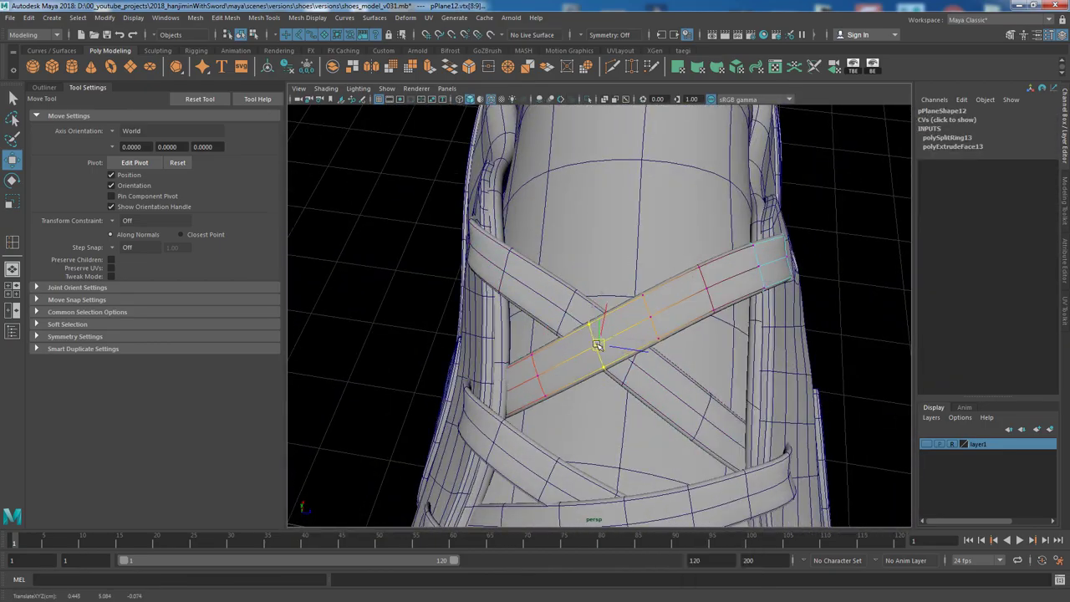
mouse_move(597, 345)
alt+mouse_down()
mouse_move(533, 351)
mouse_move(795, 332)
mouse_move(786, 192)
mouse_move(769, 340)
mouse_move(554, 232)
alt+mouse_up()
key(F8)
right_drag(555, 231, 565, 238)
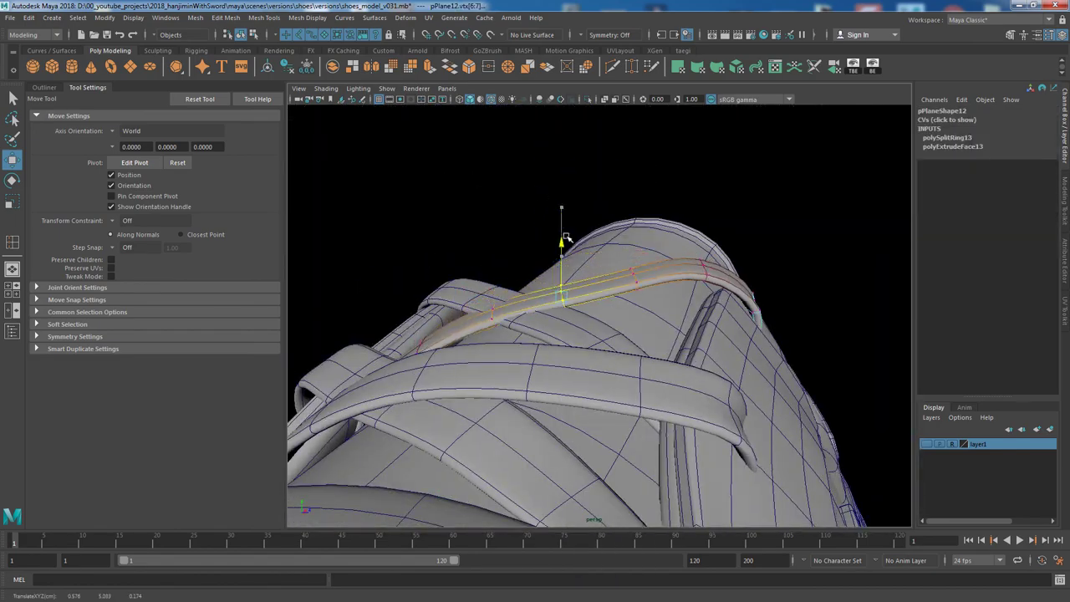
mouse_move(565, 239)
alt+mouse_down()
mouse_move(575, 320)
mouse_move(621, 238)
alt+mouse_up()
click(620, 239)
Zoom out to the whole shoe and save the scene as shoes_model_v031.mb.
alt+drag(709, 352, 622, 375)
key(ctrl+s)
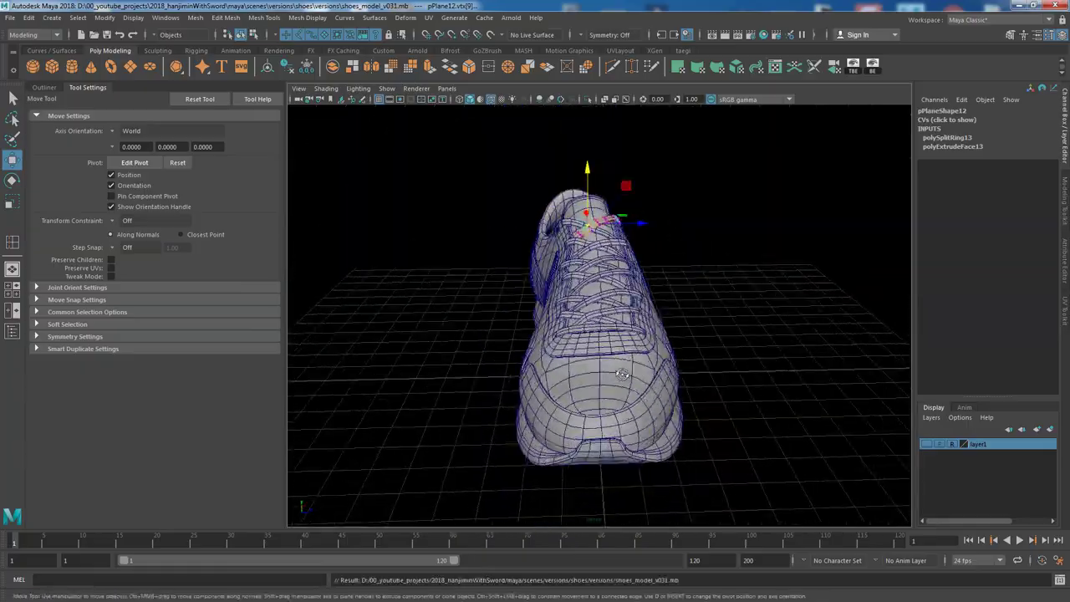
mouse_move(720, 368)
alt+mouse_down()
mouse_move(990, 462)
mouse_move(659, 400)
alt+mouse_up()
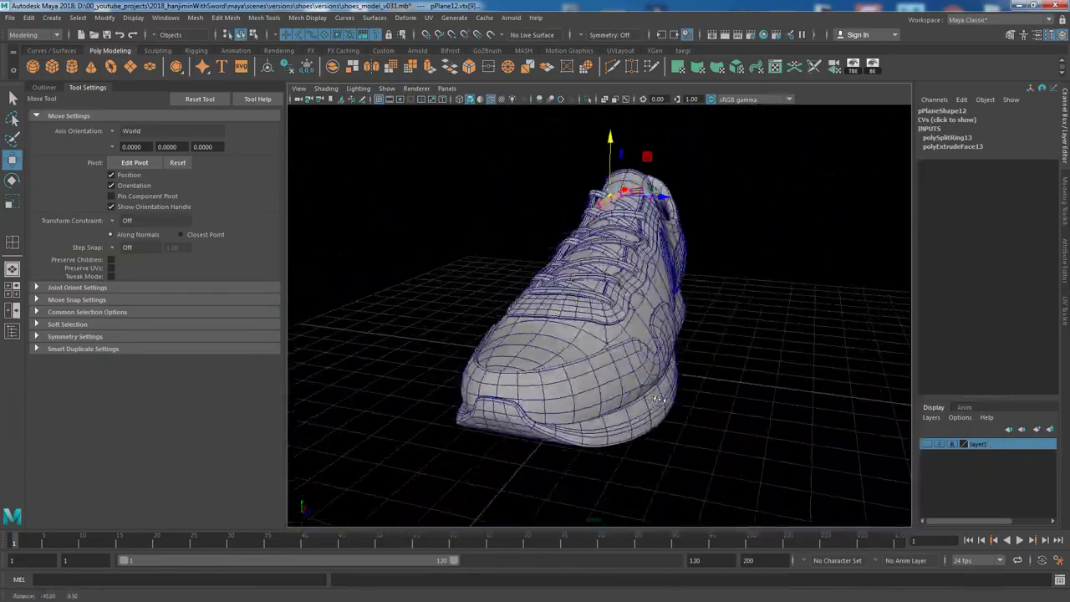
Show the Outliner and inspect the laced shoe from three-quarter, side and top-down views.
alt+drag(736, 363, 286, 370)
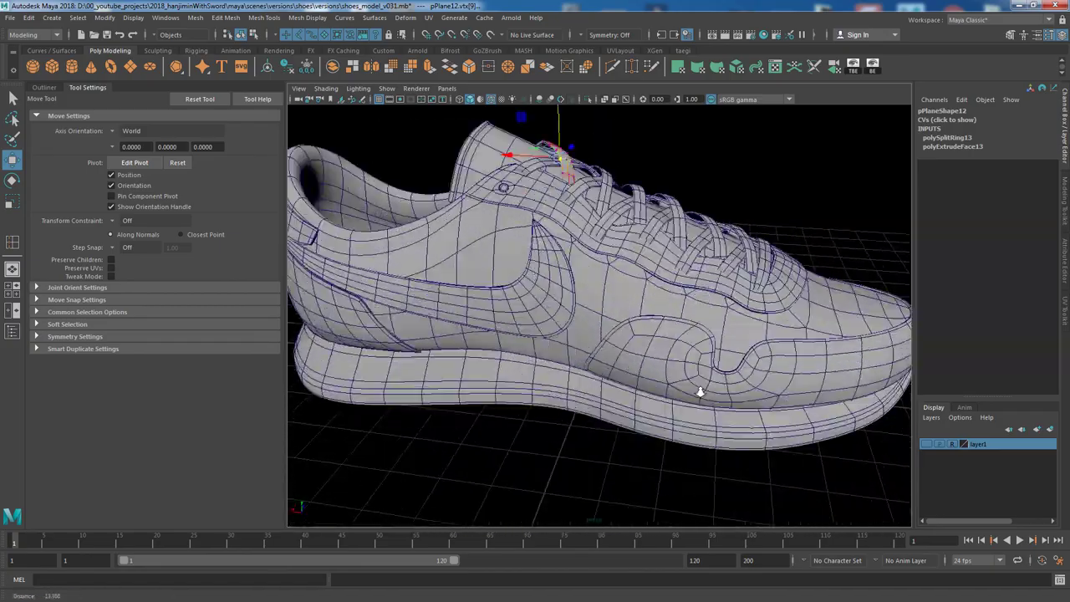
click(43, 87)
alt+drag(683, 371, 704, 315)
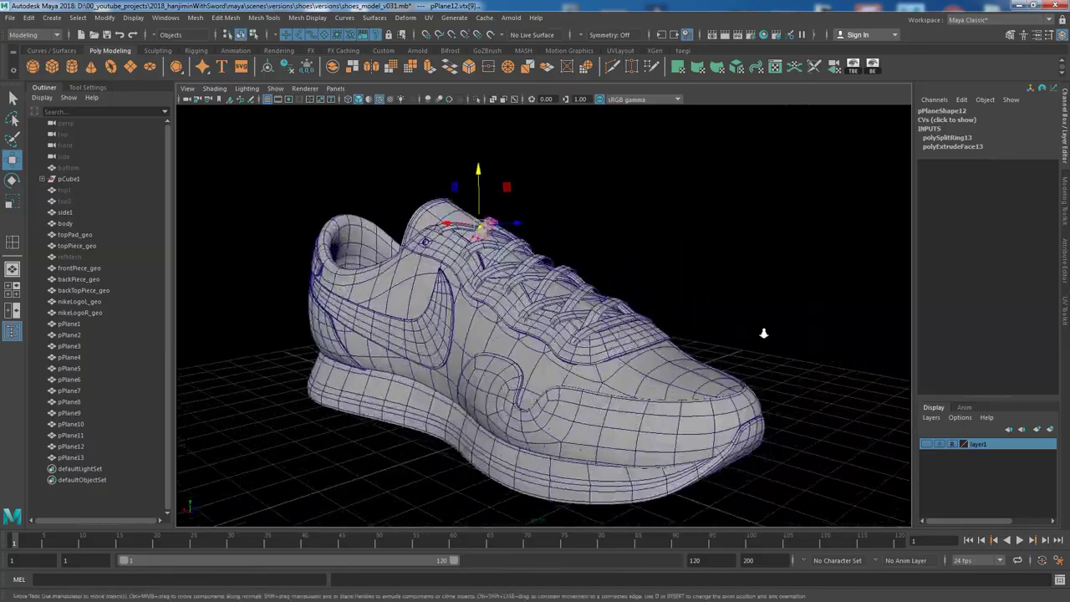
mouse_move(676, 347)
alt+mouse_down()
mouse_move(643, 327)
mouse_move(647, 385)
mouse_move(662, 348)
mouse_move(644, 363)
mouse_move(667, 371)
mouse_move(643, 385)
mouse_move(630, 325)
alt+mouse_up()
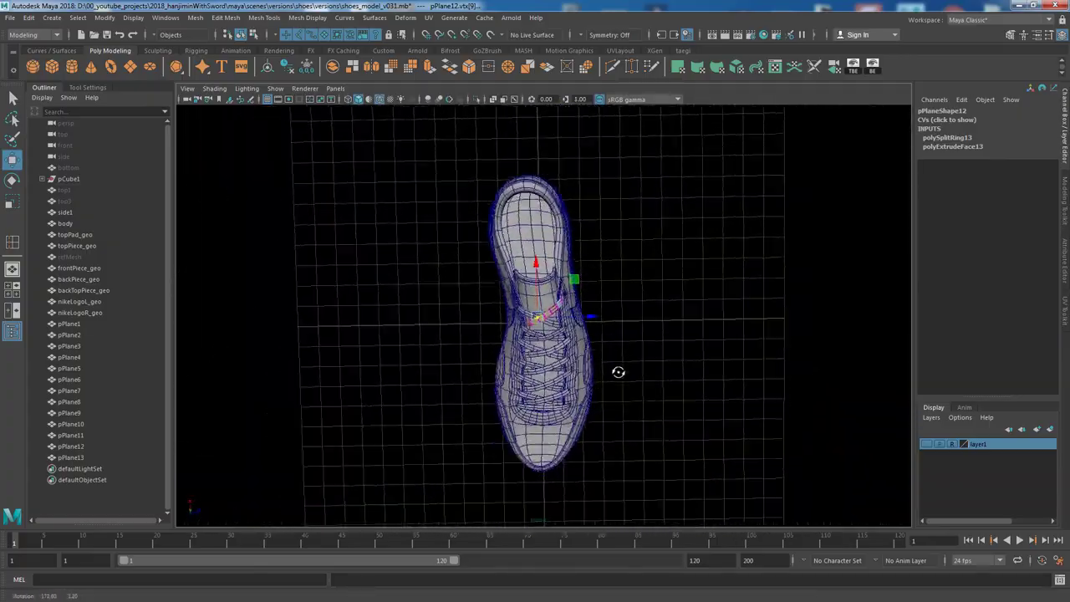